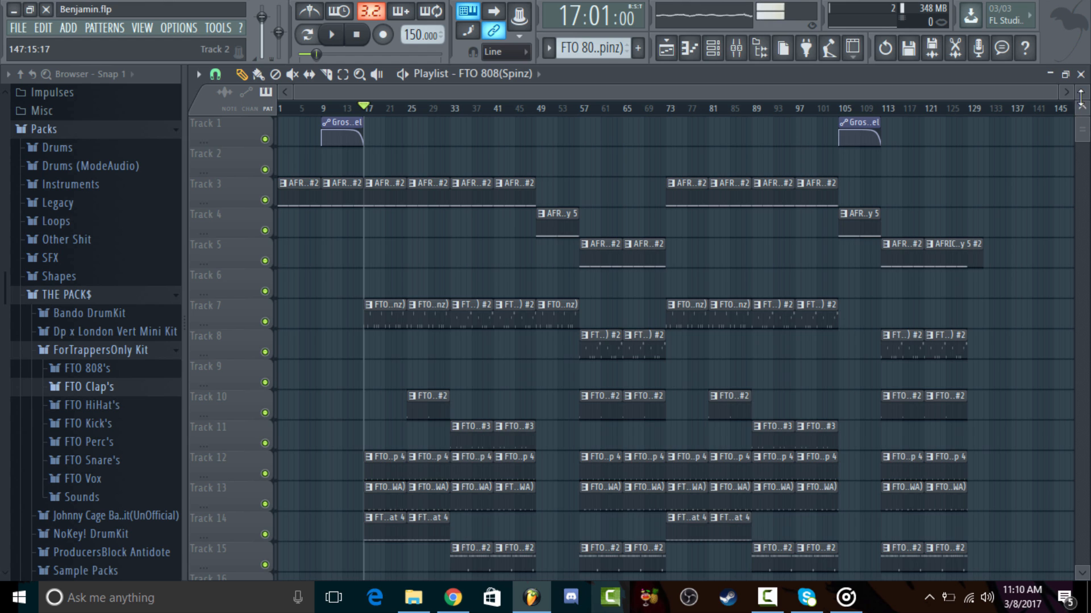
# Step: Play the song arrangement in the playlist from the beginning and stop playback after listening
pyautogui.moveTo(1081, 98); pyautogui.dragTo(1081, 130)
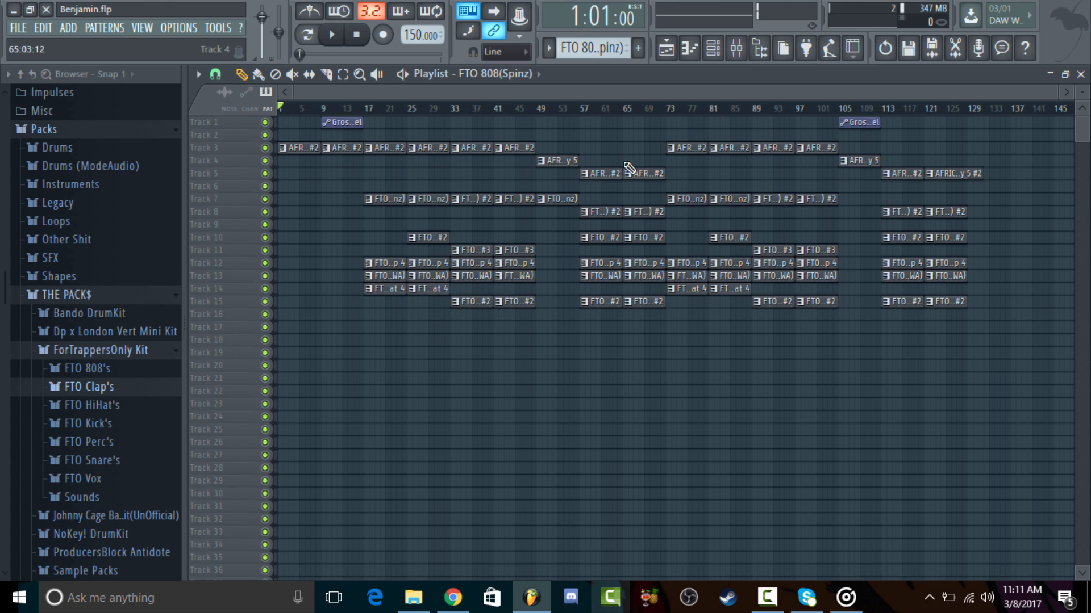
pyautogui.click(1082, 77)
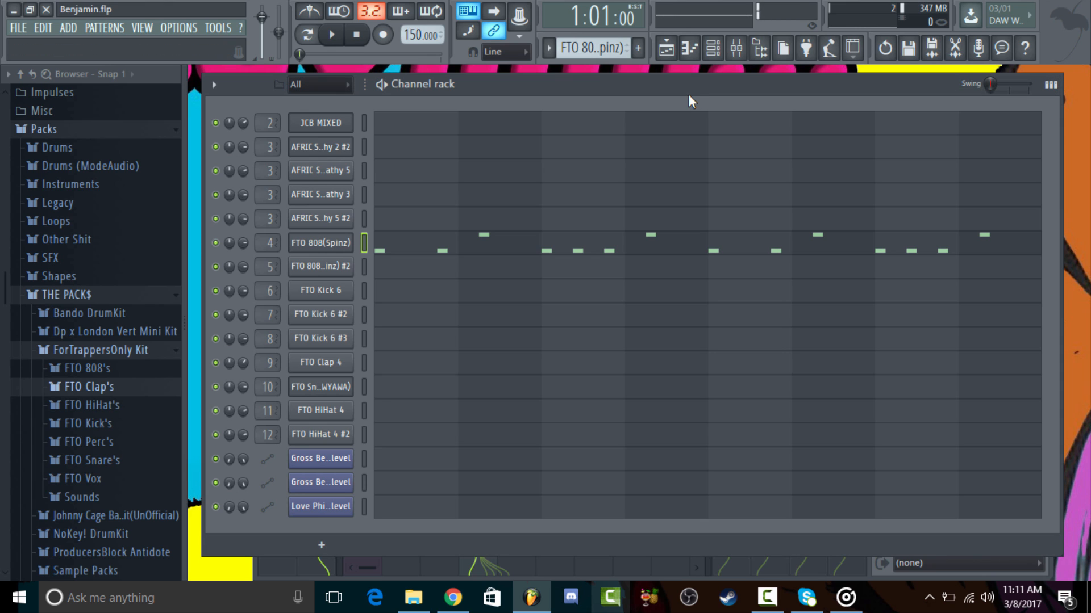
pyautogui.click(671, 56)
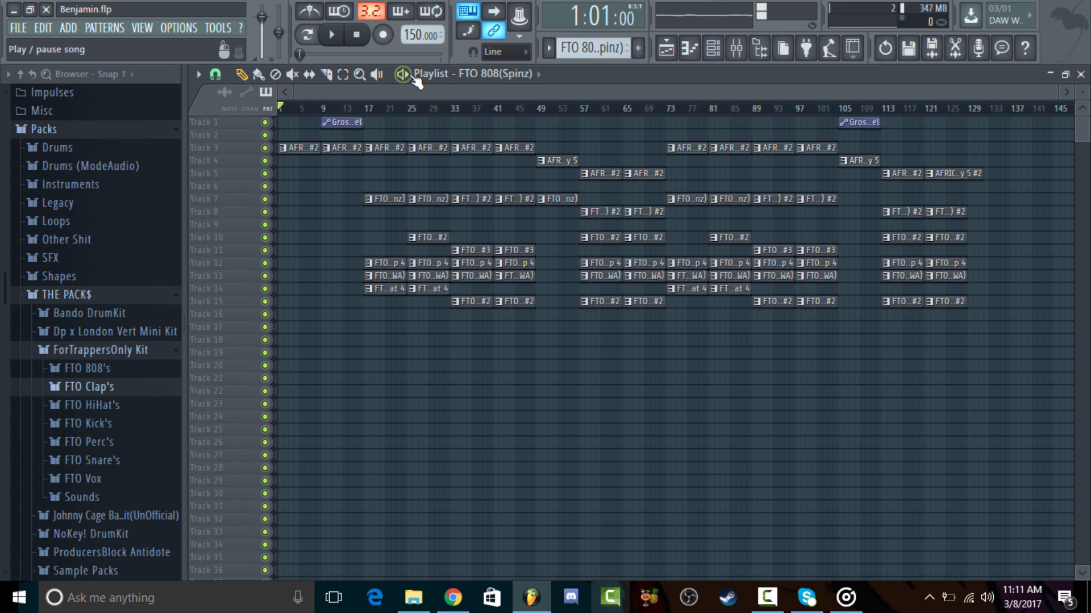
pyautogui.press('space')
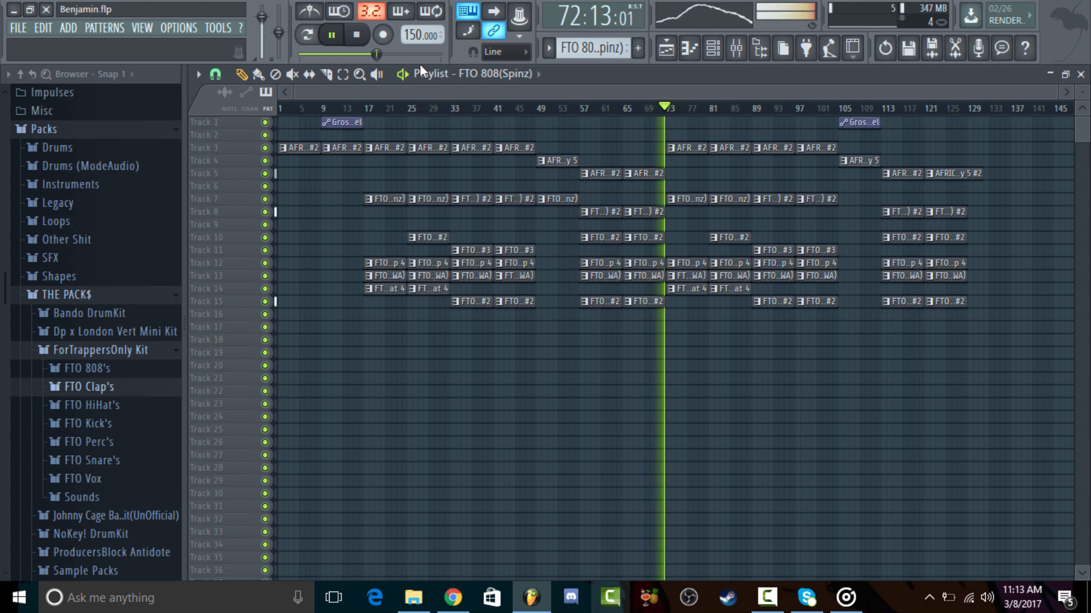
pyautogui.press('space')
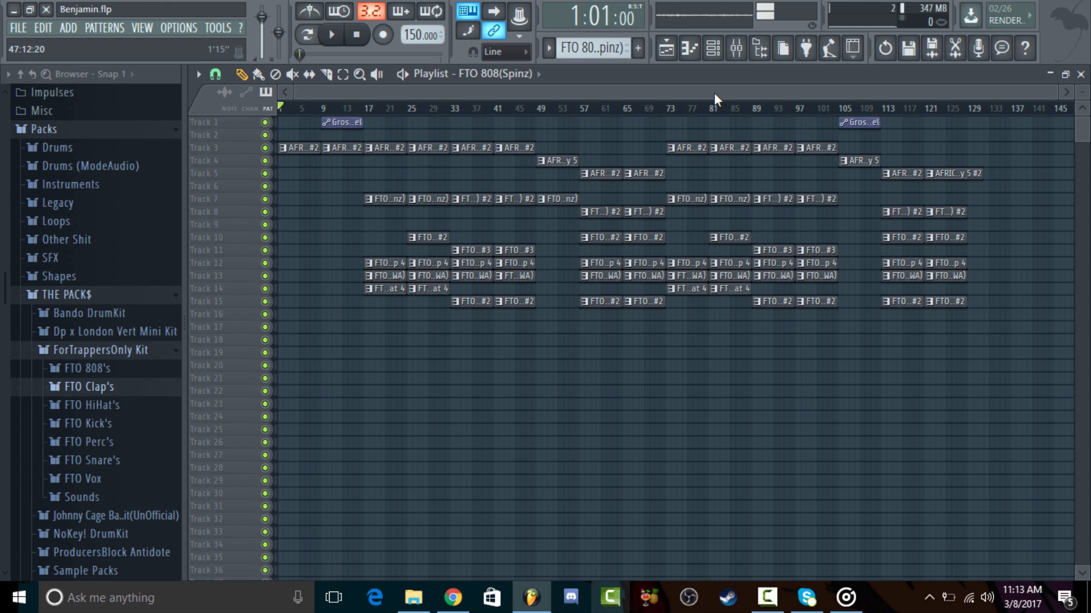
# Step: Switch to the AFRIC SIMONE - Sympathy 2 #2 pattern, open its channel's sample settings and turn off Reverse
pyautogui.click(1061, 74)
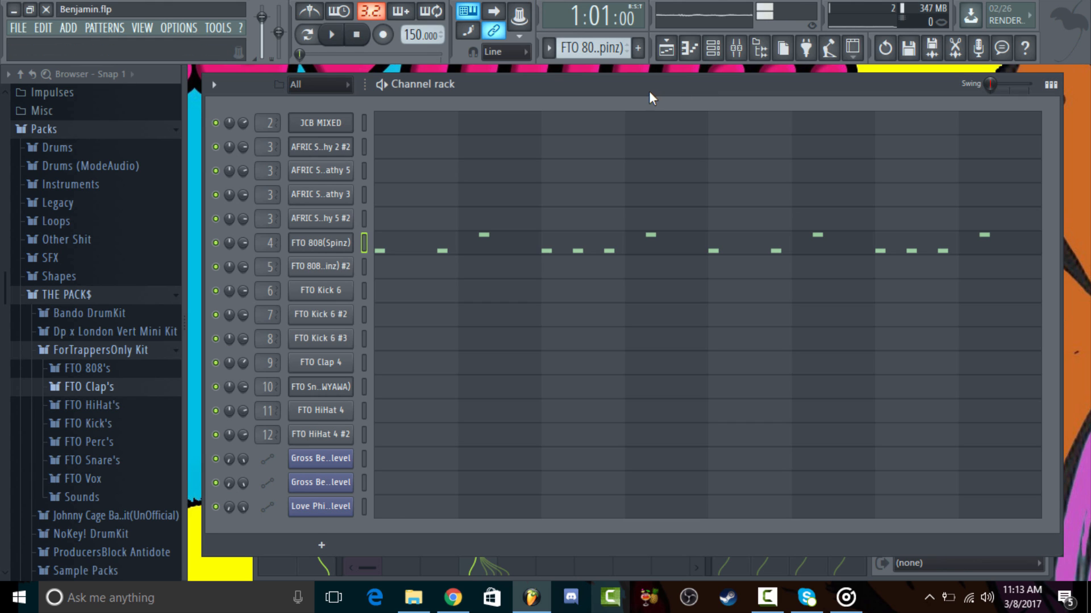
pyautogui.moveTo(587, 50); pyautogui.dragTo(588, 71)
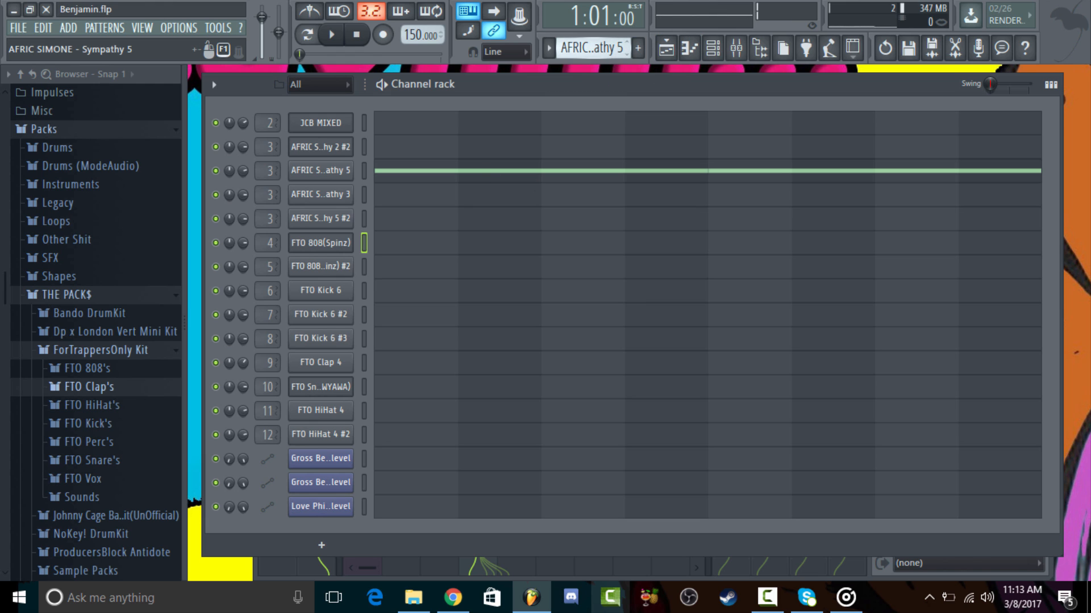
pyautogui.press('Up')
pyautogui.click(350, 142)
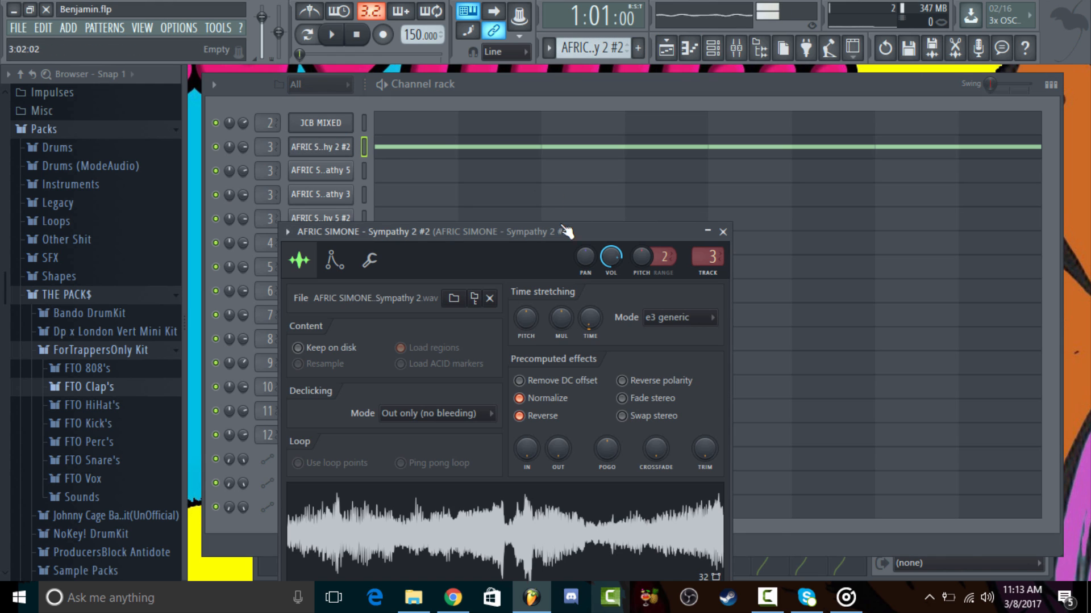
pyautogui.moveTo(568, 230); pyautogui.dragTo(710, 145)
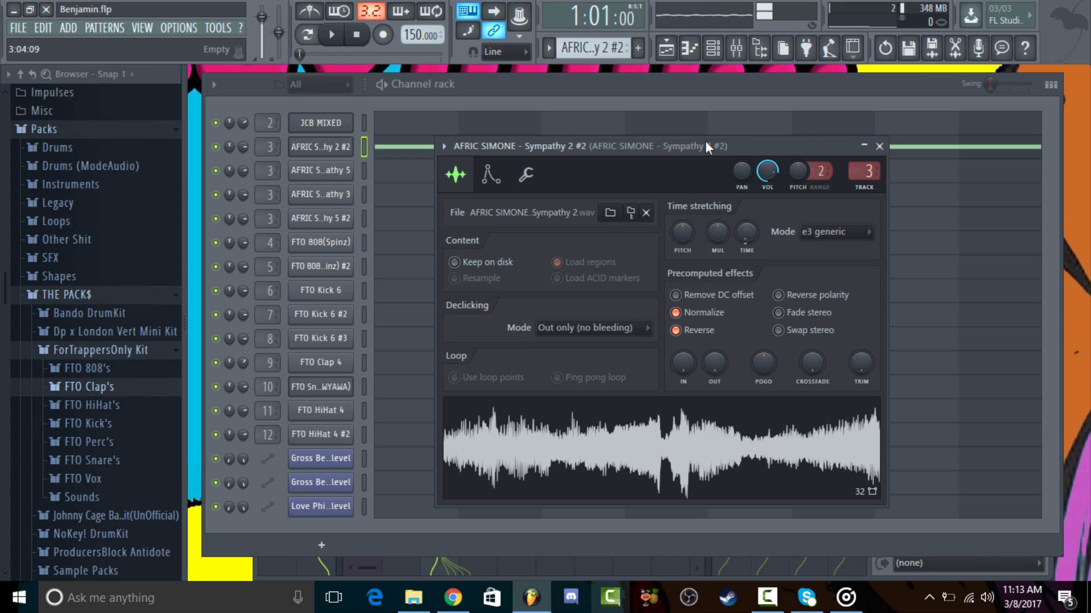
pyautogui.click(676, 330)
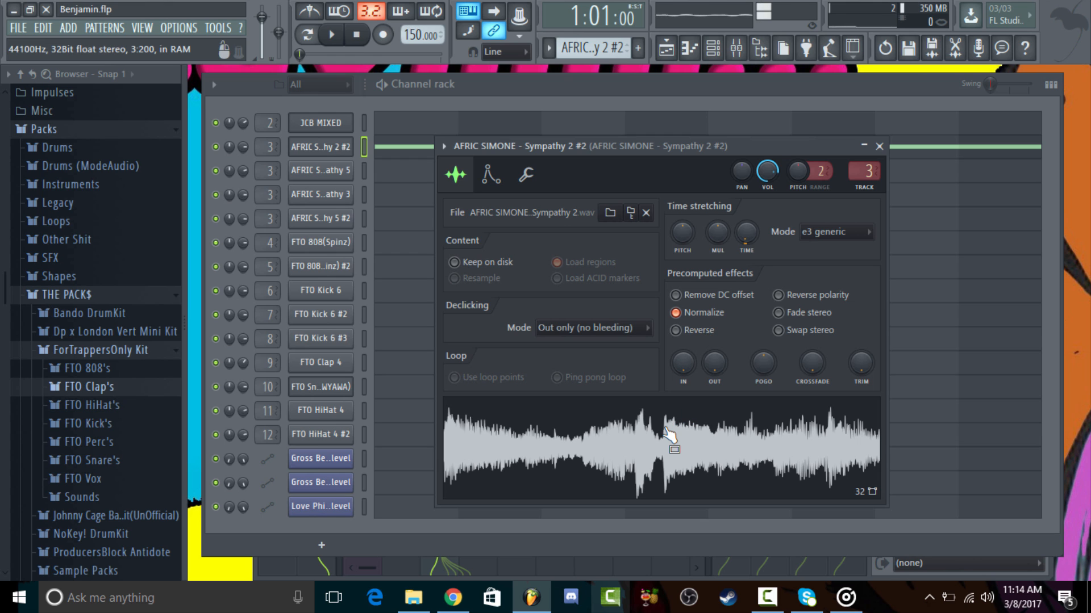
# Step: Expand Sample Packs in the browser down to the Samples & Loops folder of Suicide Squad Vol 2
pyautogui.scroll(-3, 118, 444)
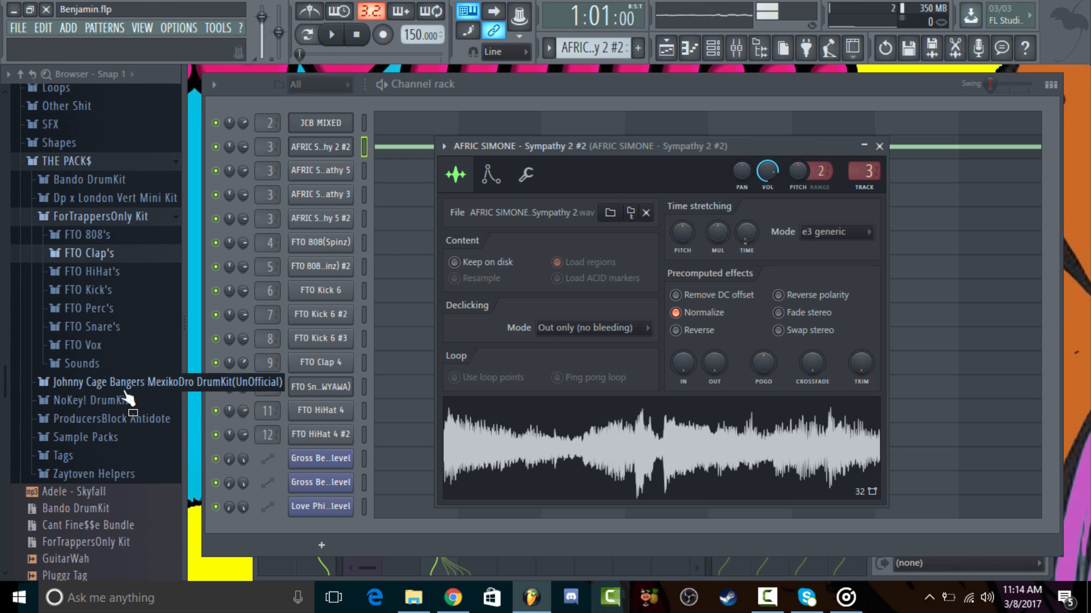
pyautogui.click(120, 438)
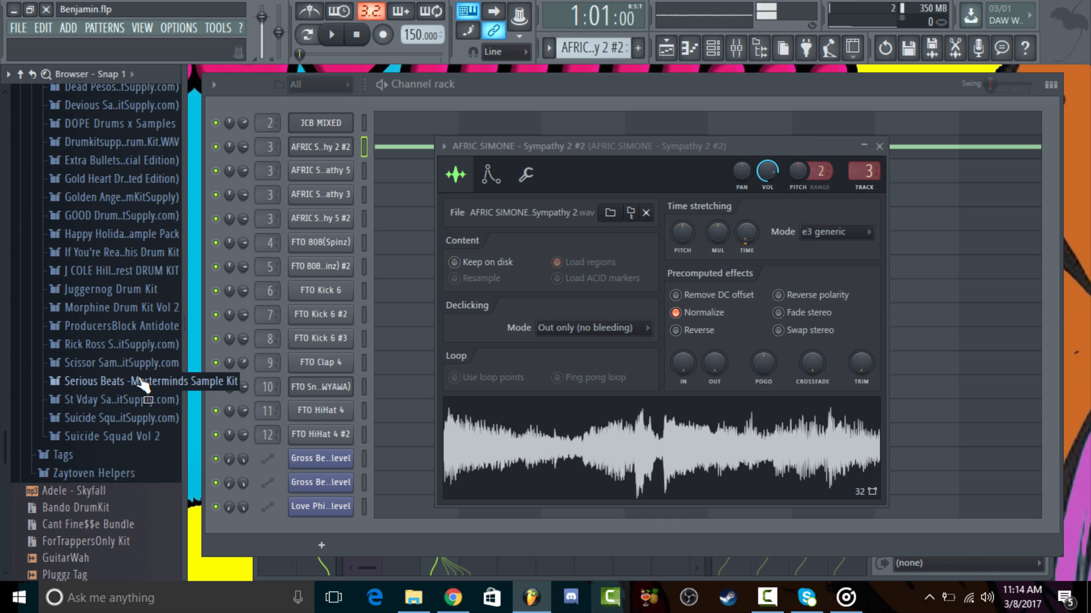
pyautogui.scroll(-3, 136, 415)
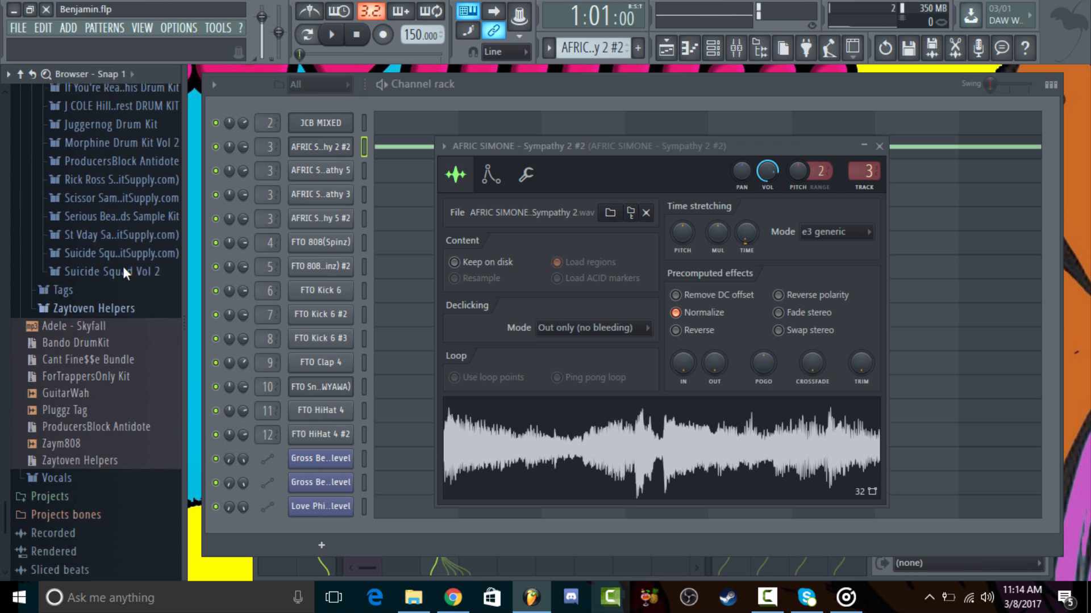
pyautogui.click(143, 274)
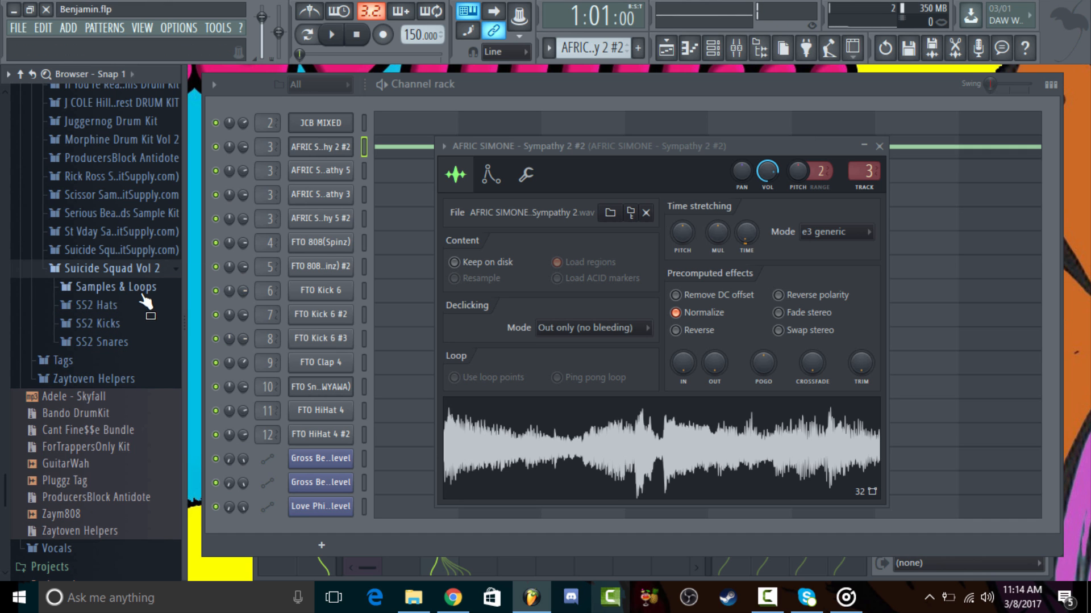
pyautogui.click(143, 288)
# Step: Preview the samples 21 EPILOGUE 1, Chicago 1, Creative Sou..d flower 1 and Benny John..y Marcus 1
pyautogui.scroll(8, 128, 337)
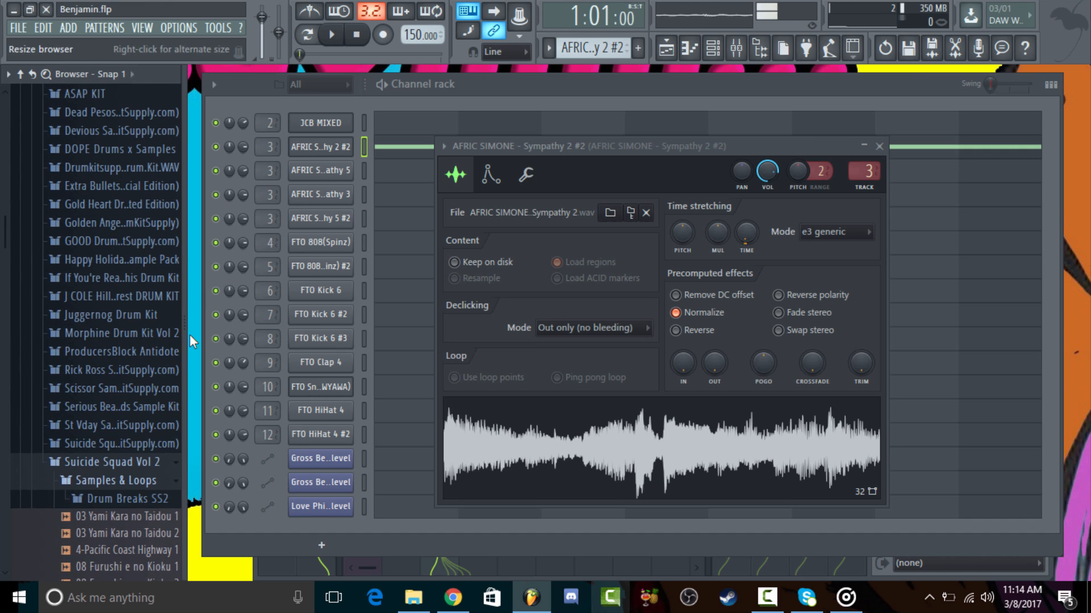
pyautogui.scroll(-3, 104, 353)
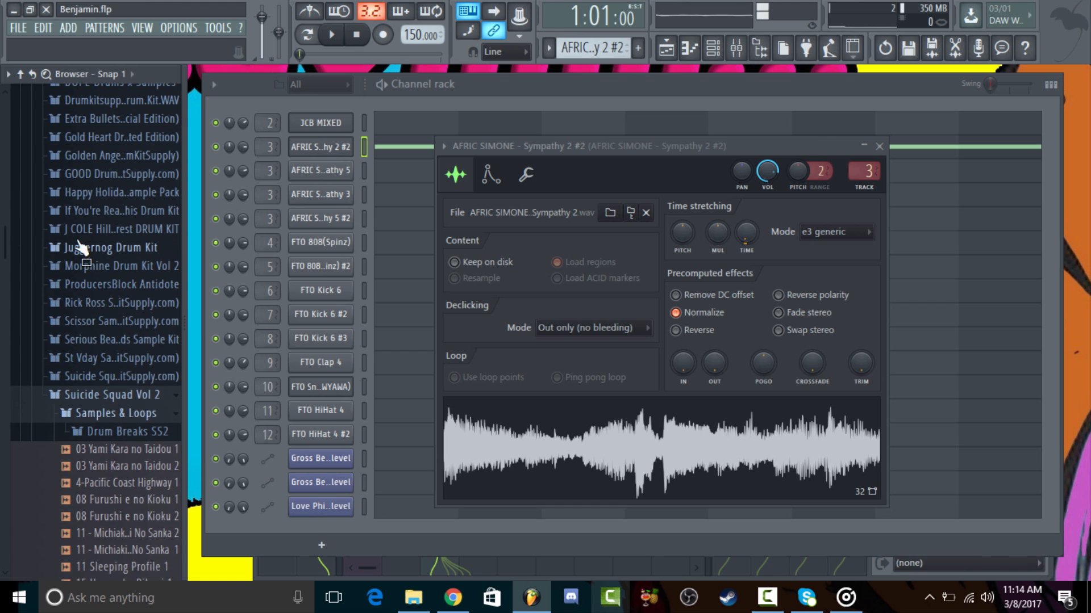
pyautogui.scroll(2, 85, 250)
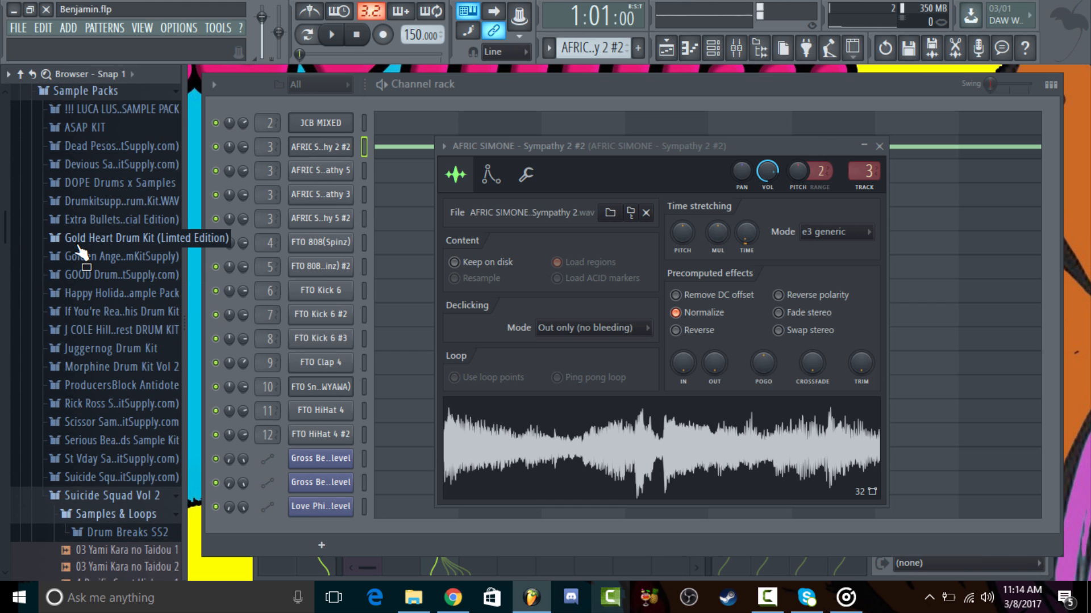
pyautogui.scroll(1, 96, 210)
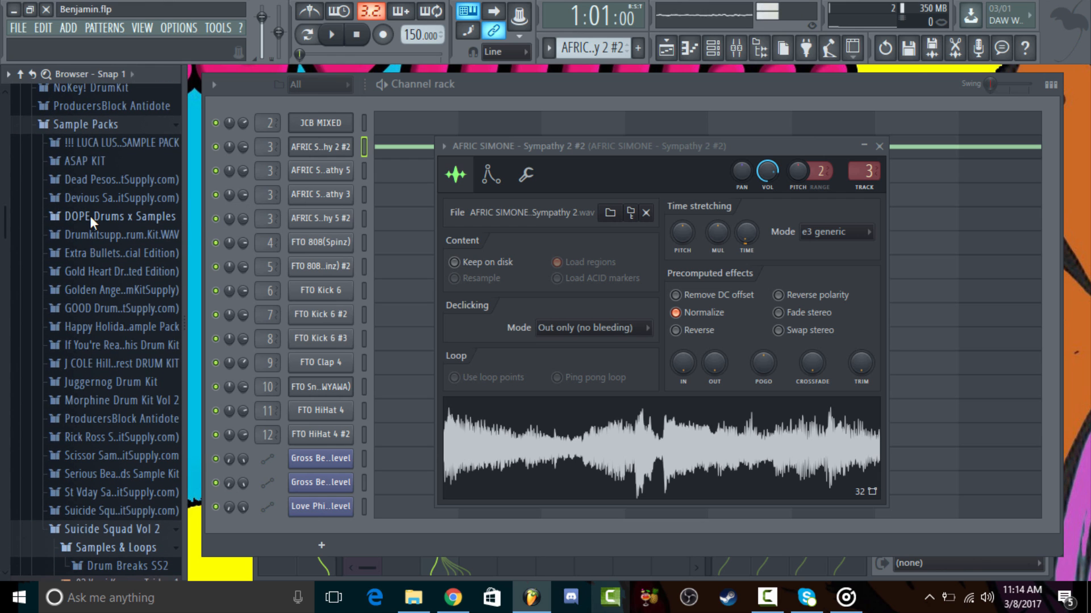
pyautogui.scroll(-6, 108, 272)
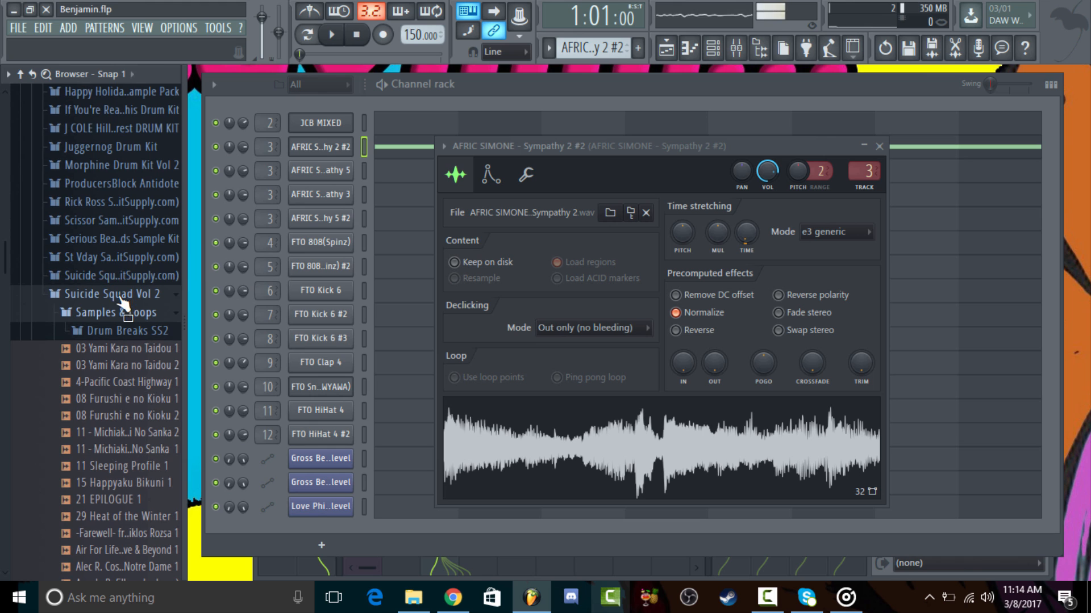
pyautogui.scroll(-5, 117, 353)
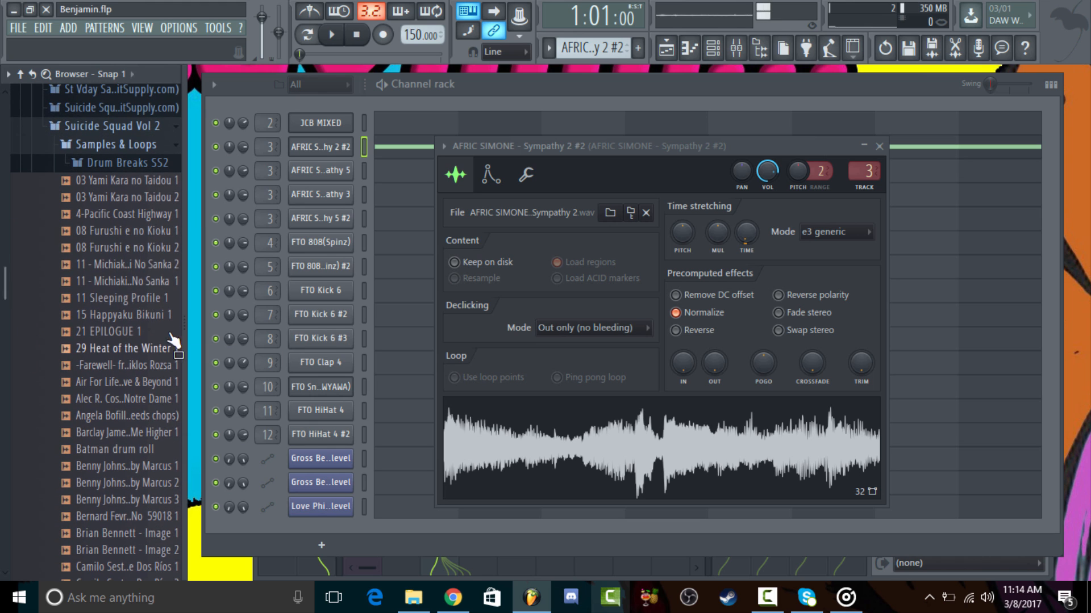
pyautogui.click(128, 332)
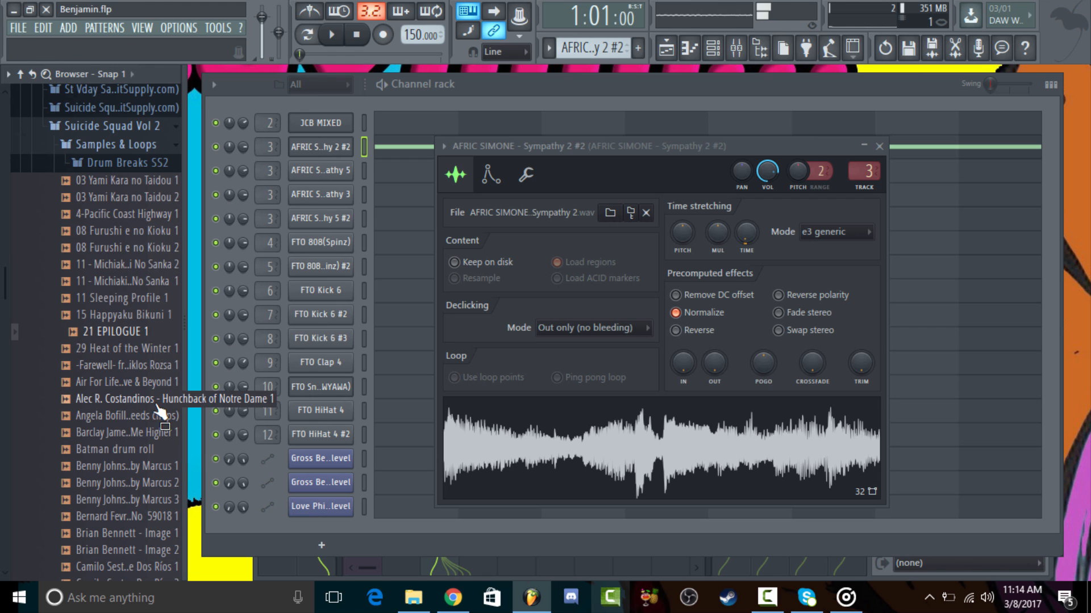
pyautogui.scroll(-5, 160, 410)
pyautogui.click(129, 435)
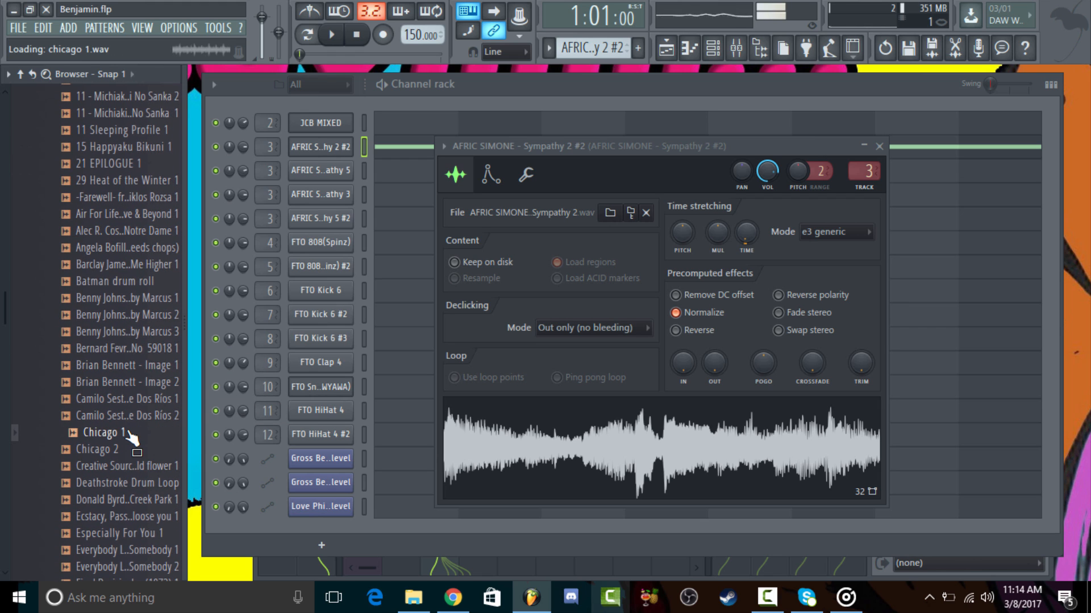
pyautogui.click(137, 466)
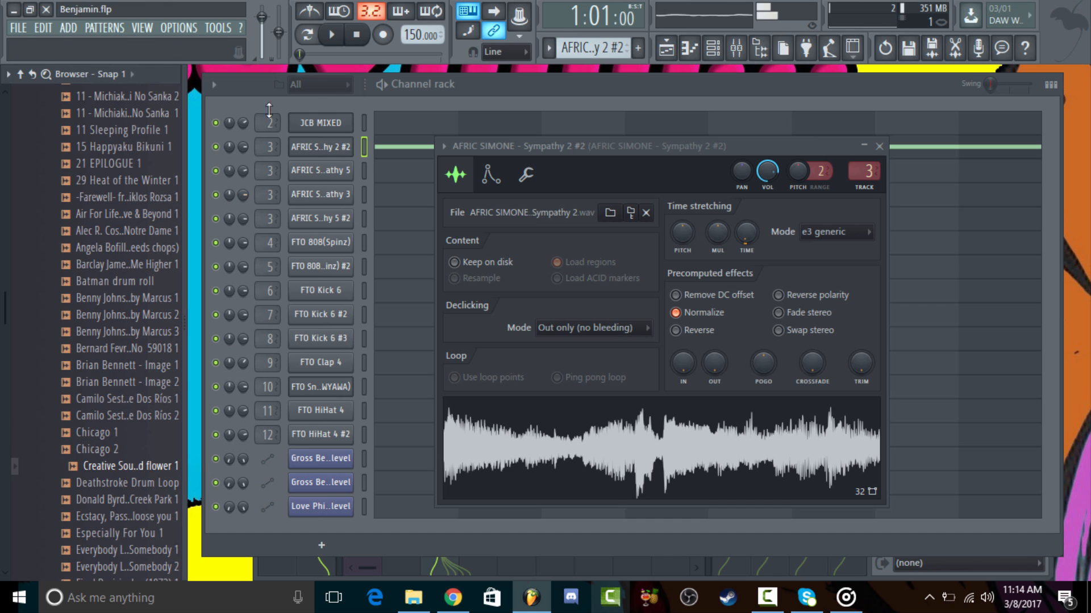
pyautogui.click(127, 297)
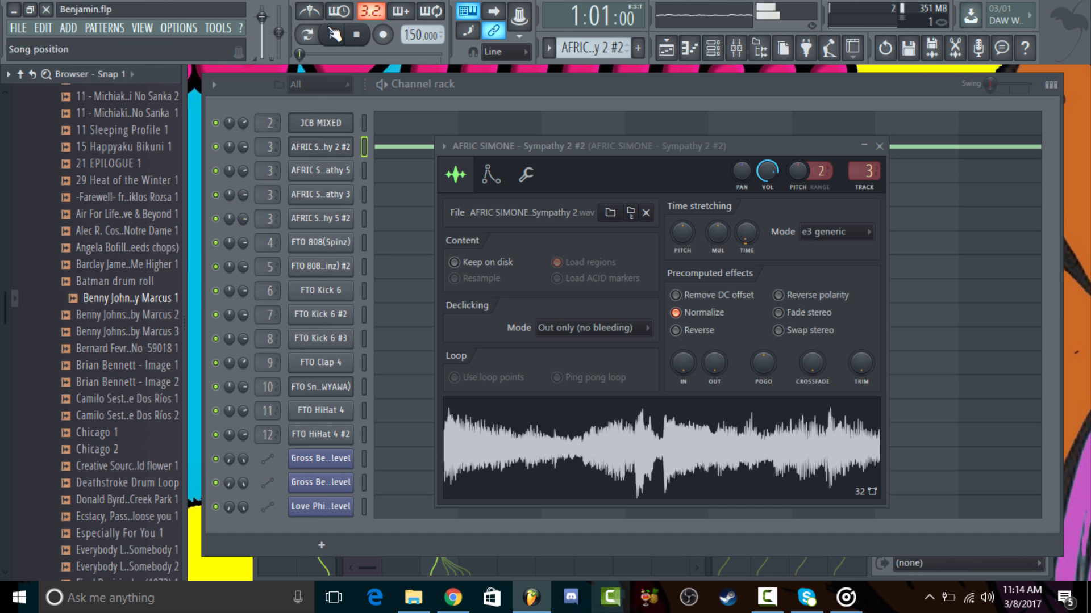
# Step: Collapse the Suicide Squad Vol 2 and Sample Packs folders in the browser
pyautogui.scroll(11, 136, 284)
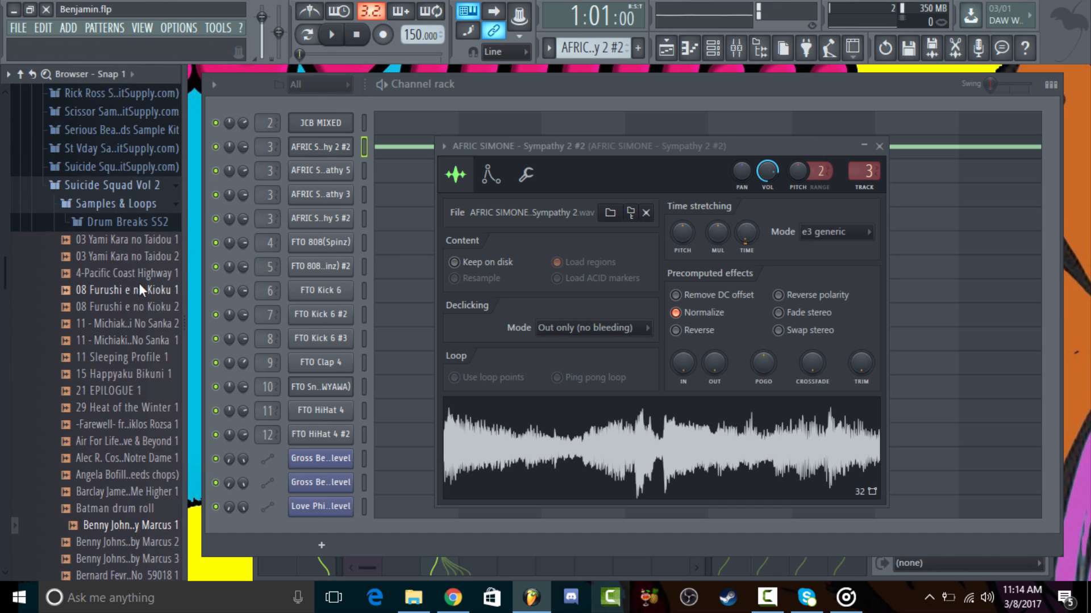
pyautogui.click(130, 328)
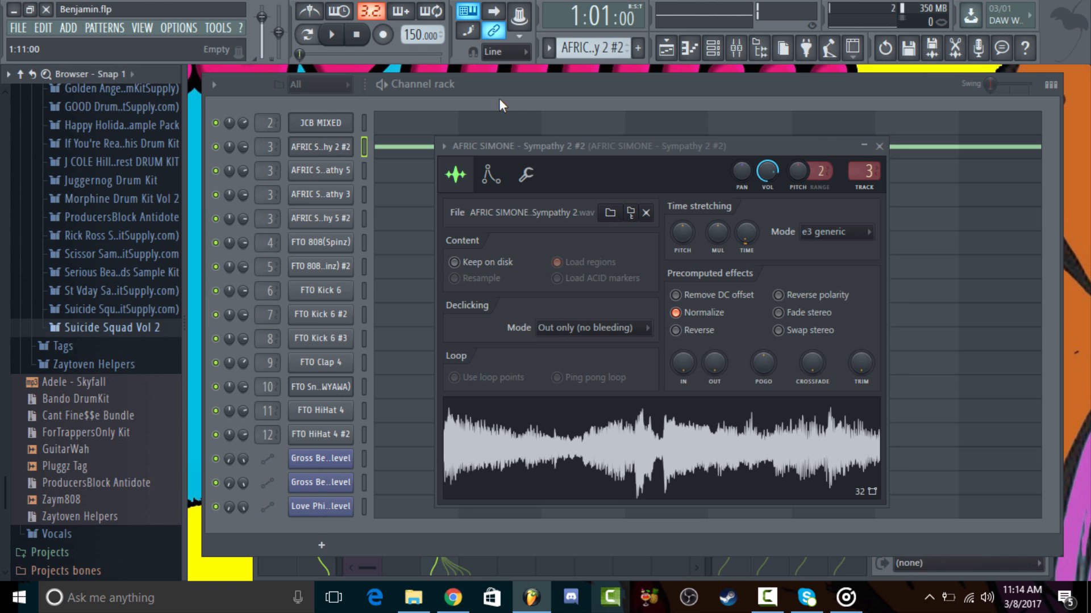
pyautogui.click(320, 146)
pyautogui.click(320, 146)
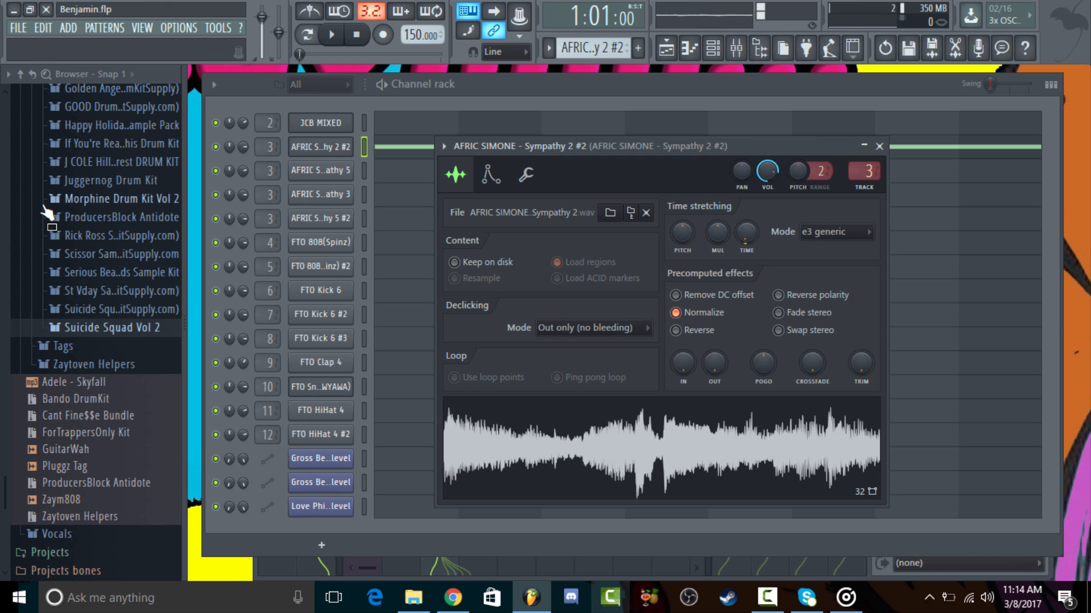
pyautogui.scroll(7, 87, 297)
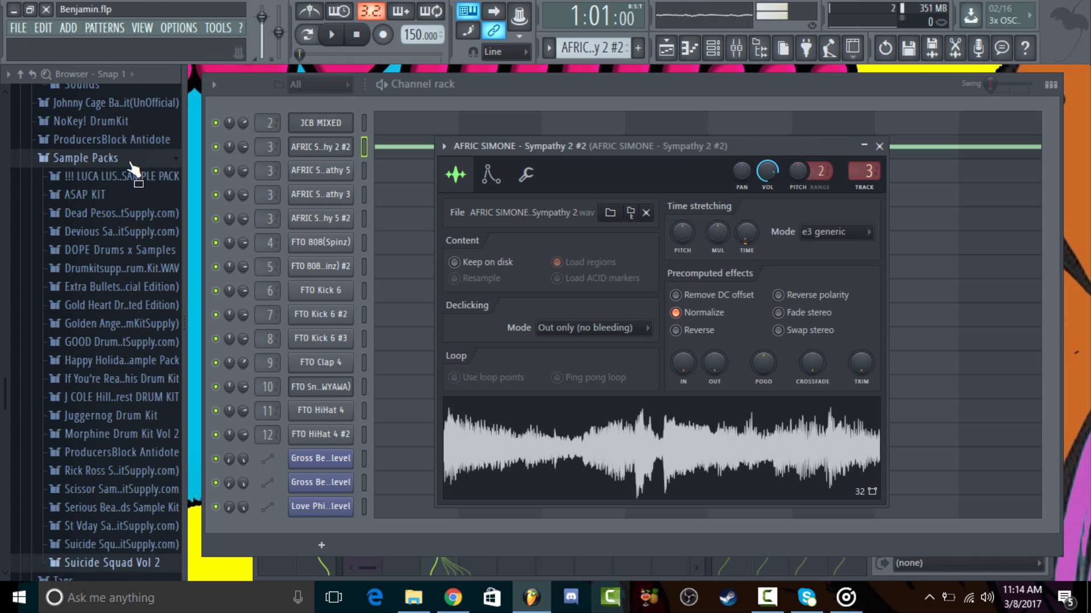
pyautogui.click(91, 158)
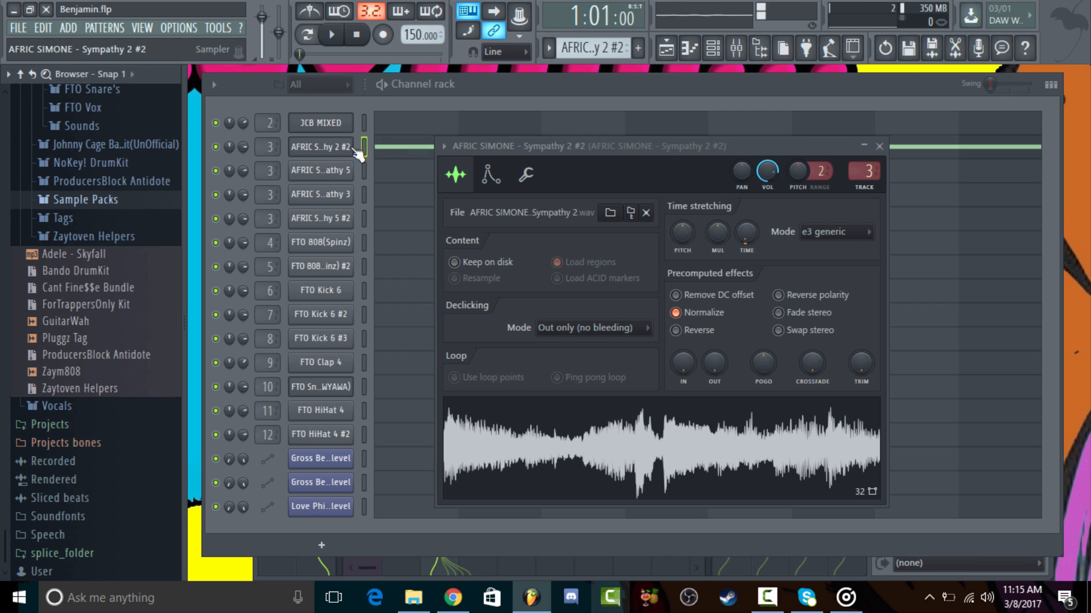
# Step: Turn on Reverse for the Sympathy 2 #2 sample and open the sample in the Edison editor
pyautogui.click(684, 327)
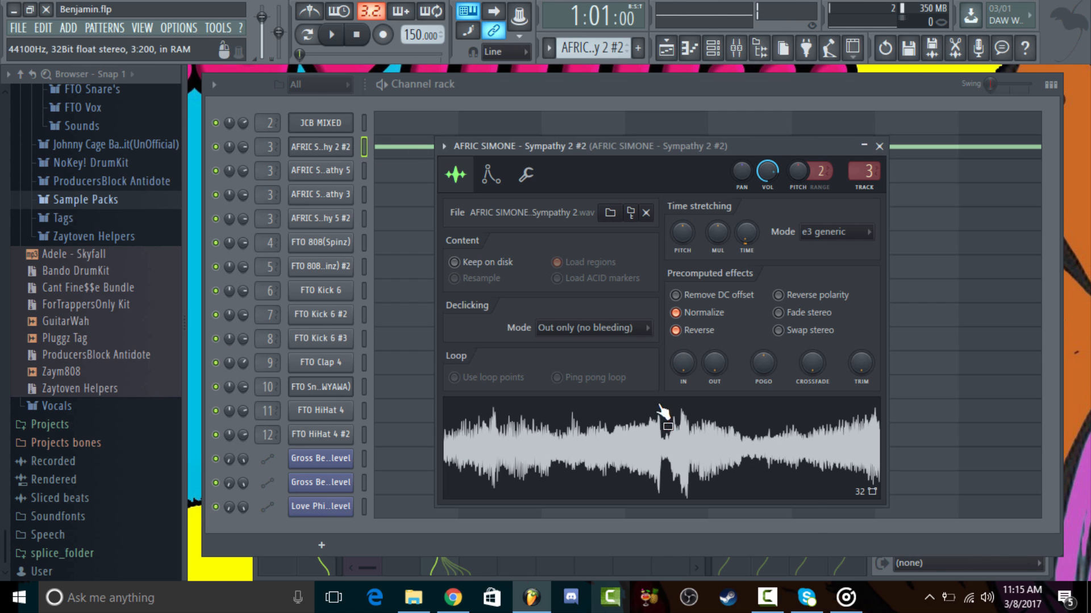
pyautogui.rightClick(673, 449)
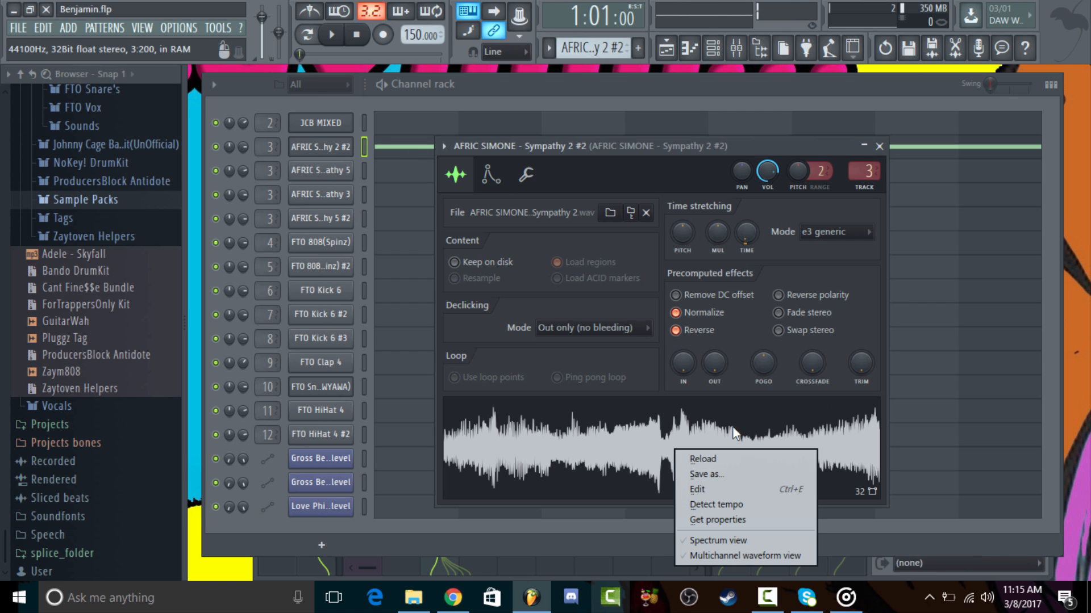
pyautogui.click(730, 491)
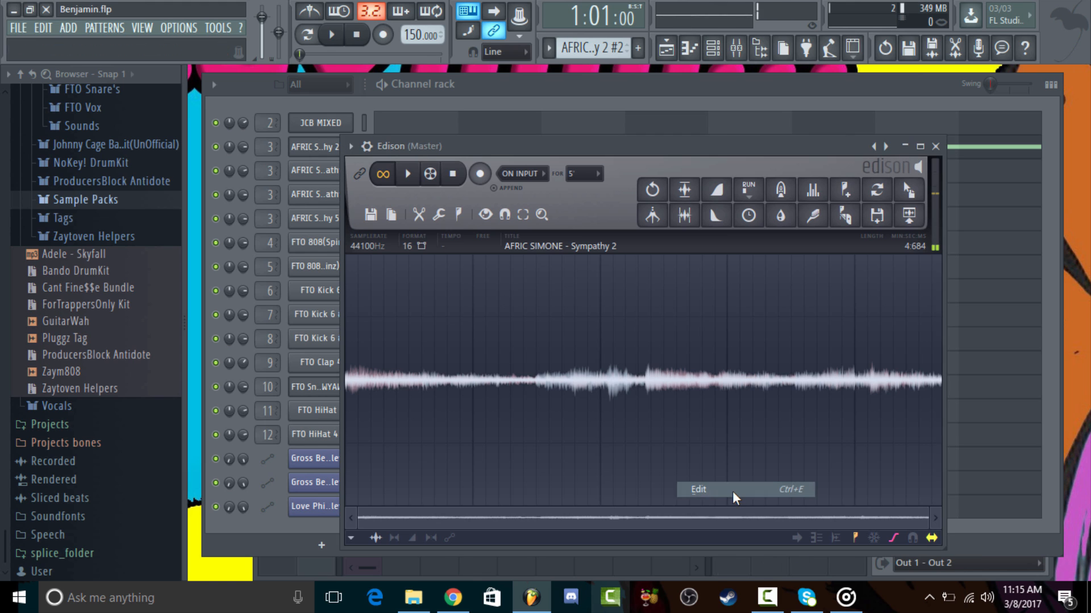
# Step: Detect the pitch regions of the Sympathy 2 sample in Edison
pyautogui.click(458, 214)
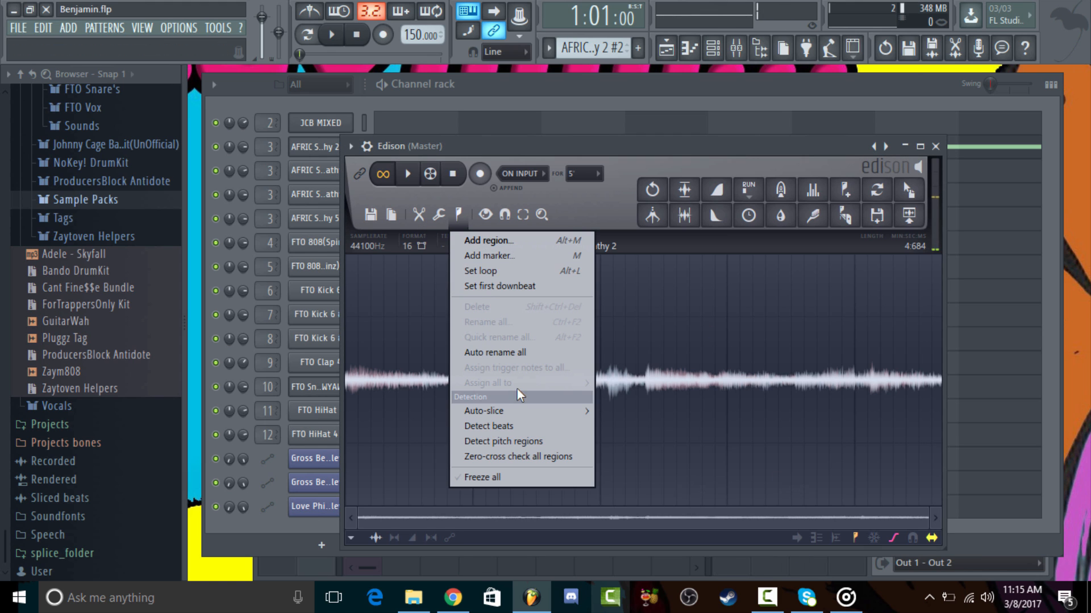
pyautogui.click(461, 217)
pyautogui.click(462, 218)
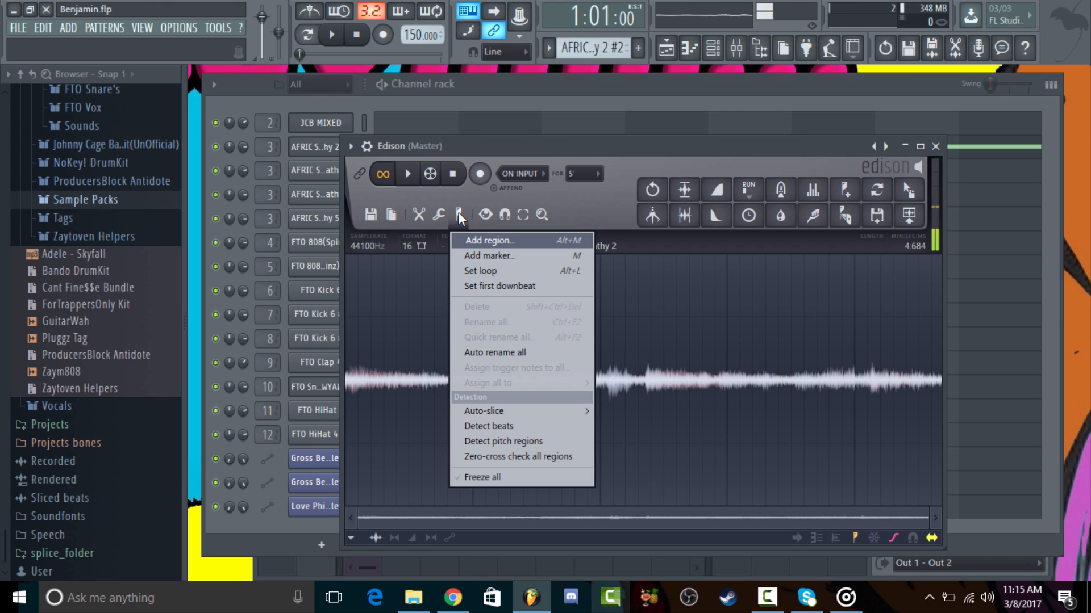
pyautogui.click(512, 444)
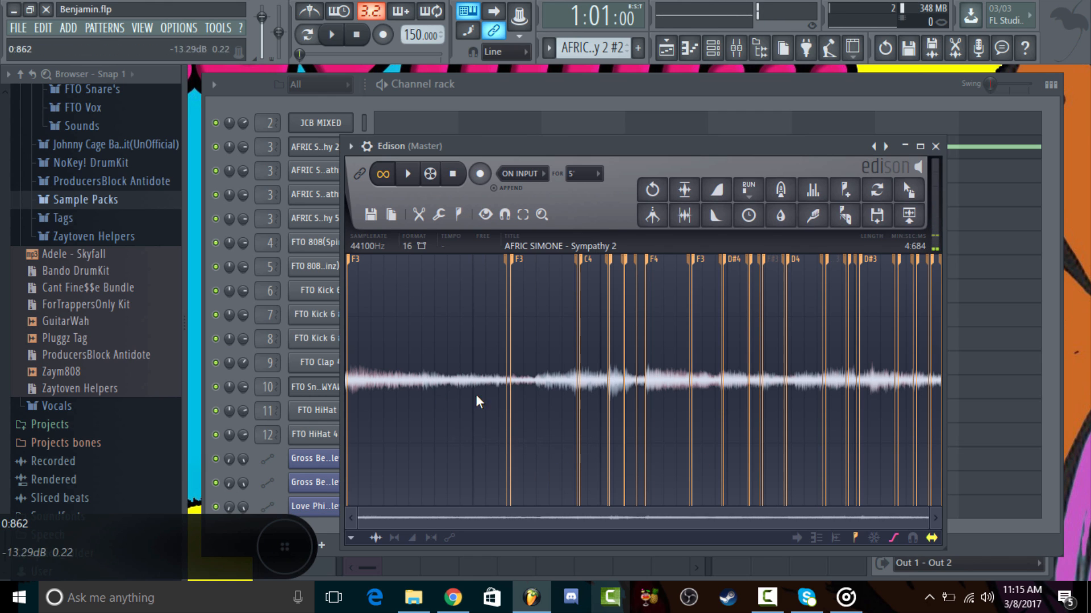
# Step: Play the Sympathy 2 sample in Edison and examine the detected pitch labels along its waveform
pyautogui.moveTo(925, 514); pyautogui.dragTo(579, 524)
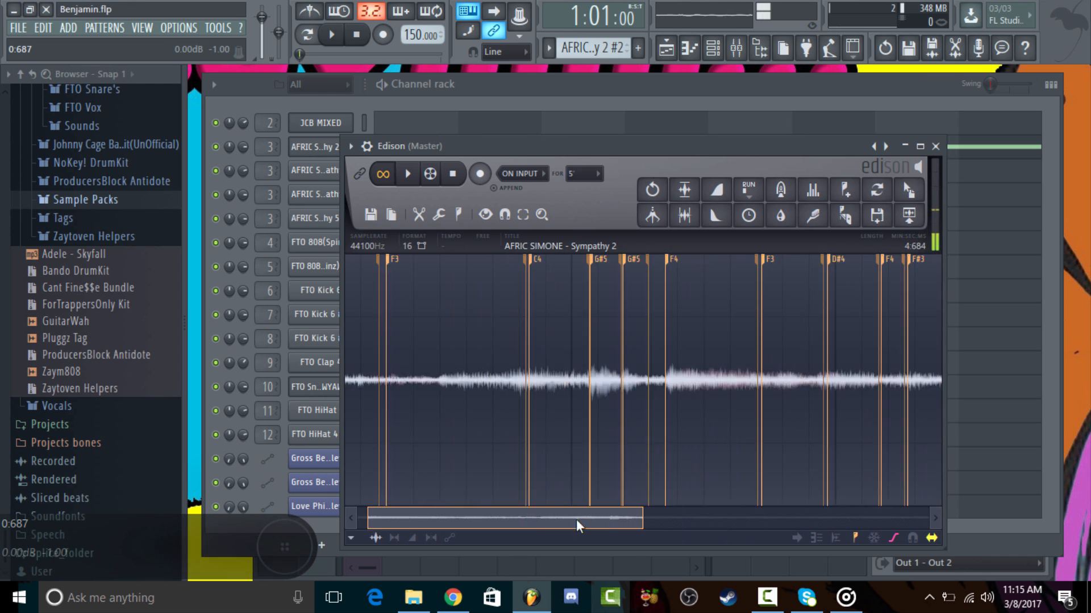
pyautogui.click(410, 177)
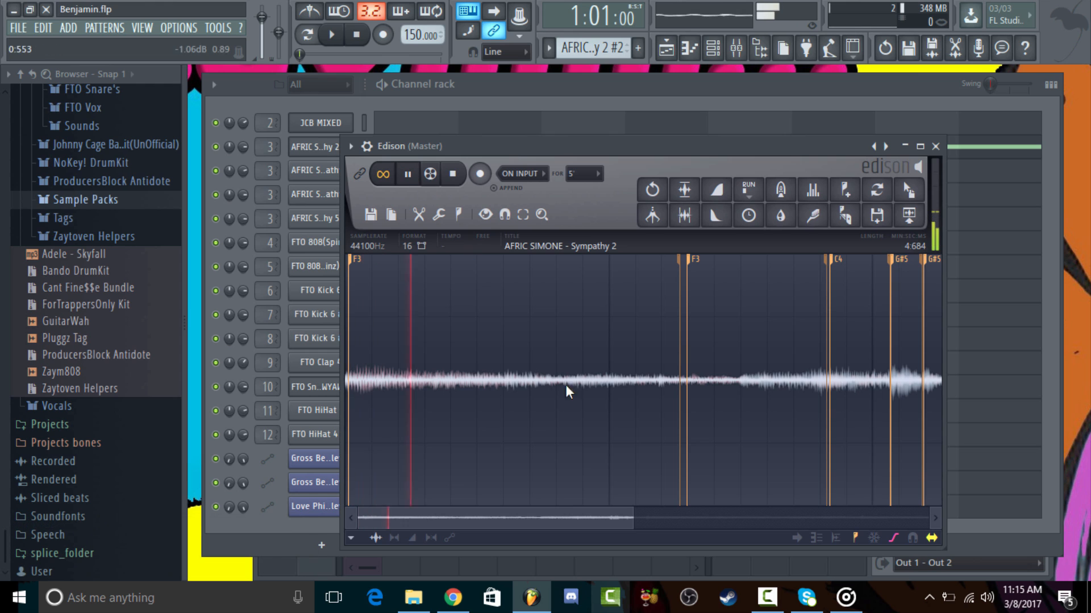
pyautogui.moveTo(584, 524); pyautogui.dragTo(1047, 517)
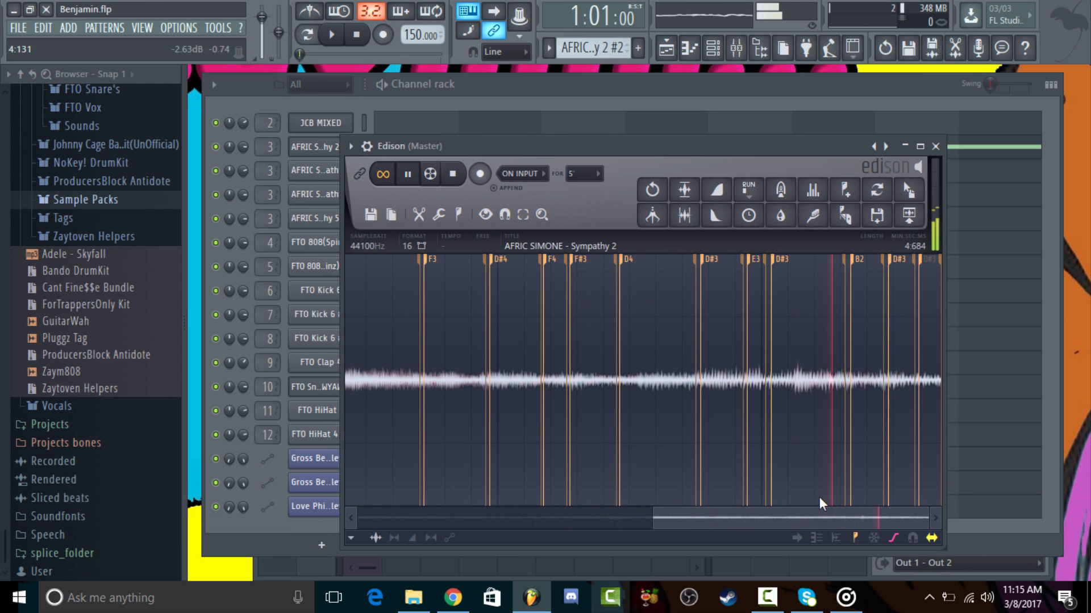
pyautogui.click(452, 174)
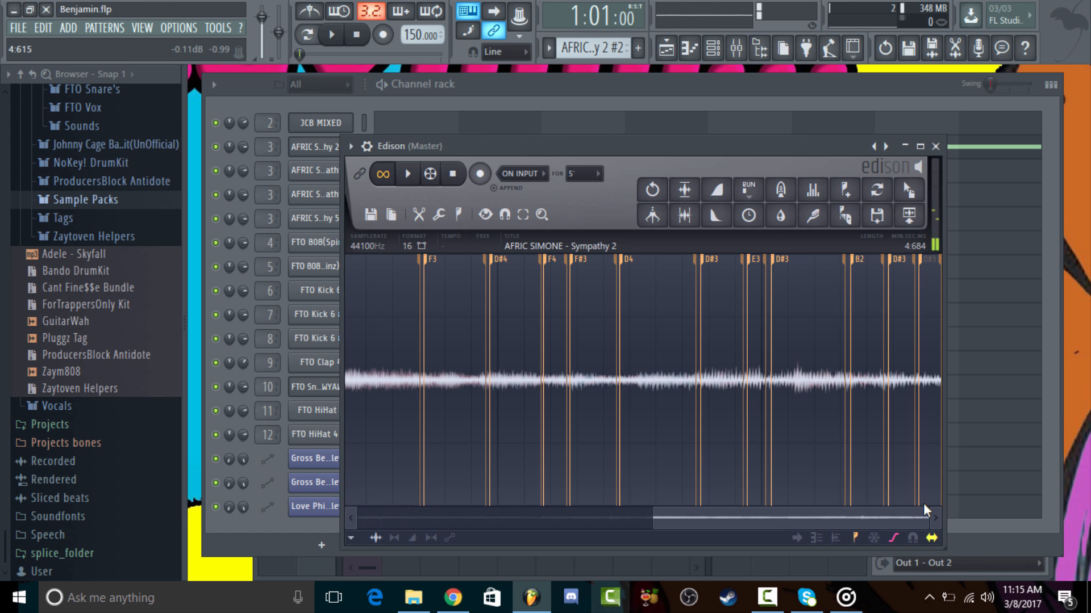
pyautogui.moveTo(927, 509)
pyautogui.mouseDown()
pyautogui.moveTo(803, 513)
pyautogui.moveTo(932, 515)
pyautogui.mouseUp()
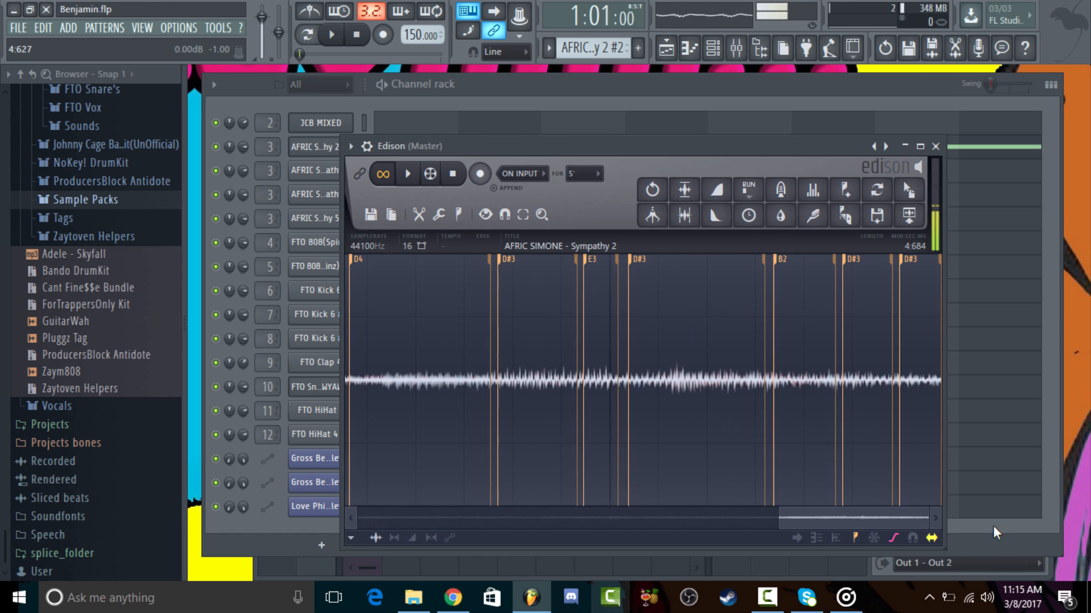
pyautogui.moveTo(864, 518); pyautogui.dragTo(442, 517)
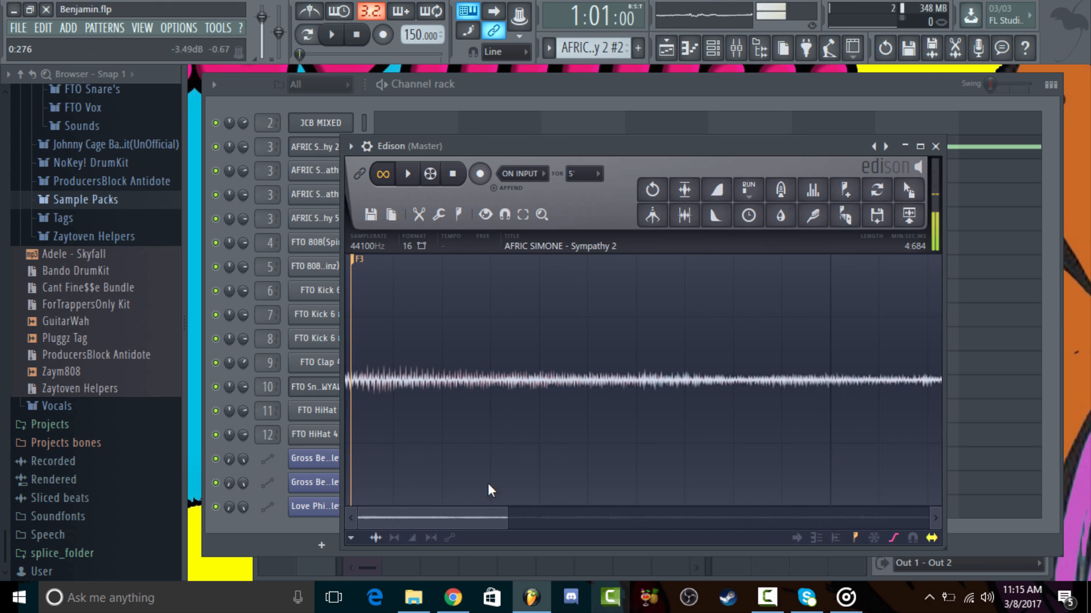
pyautogui.moveTo(505, 520); pyautogui.dragTo(708, 497)
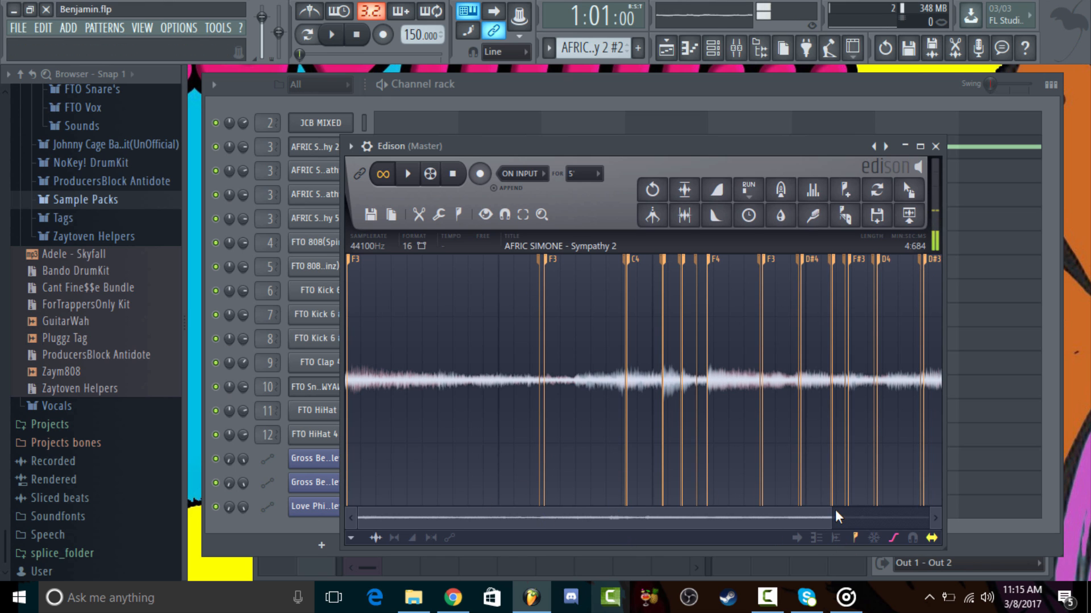
pyautogui.moveTo(831, 513); pyautogui.dragTo(585, 515)
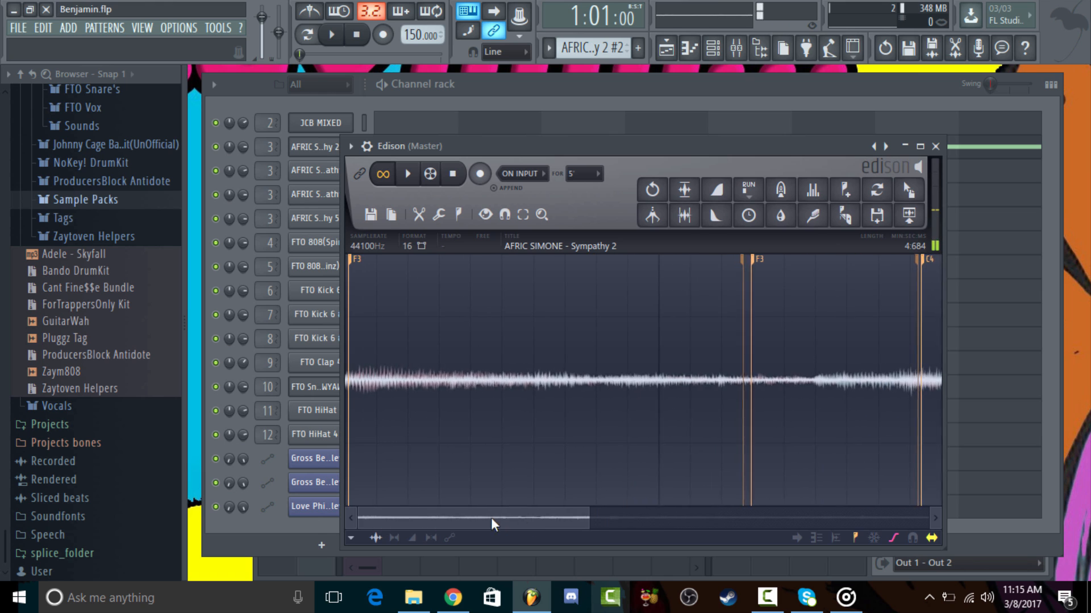
pyautogui.moveTo(494, 518); pyautogui.dragTo(834, 518)
pyautogui.click(506, 111)
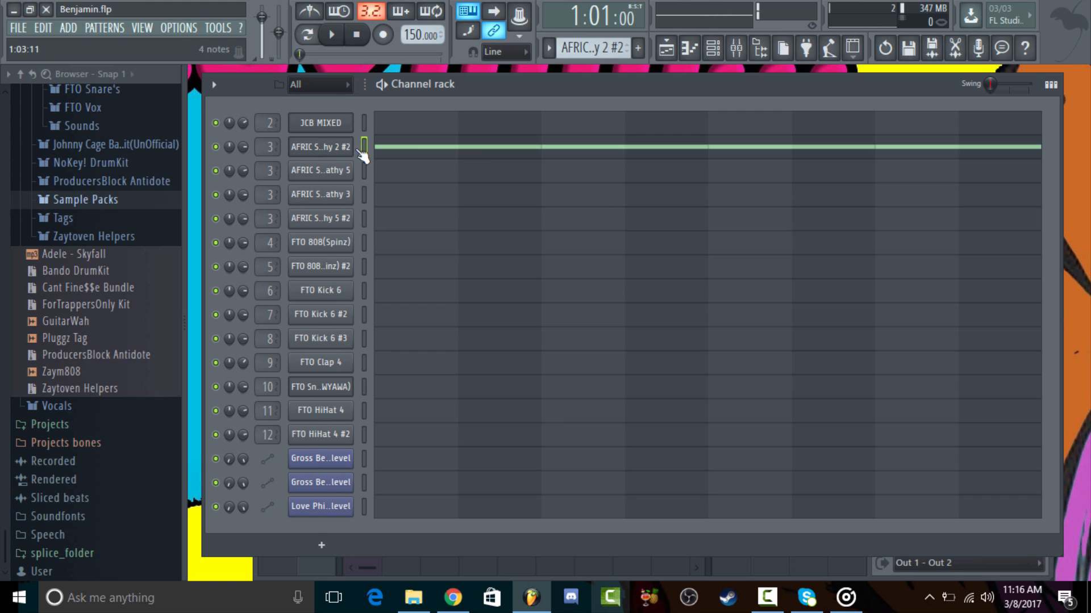
# Step: Reopen the Sympathy 2 #2 sample in Edison, detect its pitch regions again and close the editor
pyautogui.rightClick(336, 143)
pyautogui.click(479, 372)
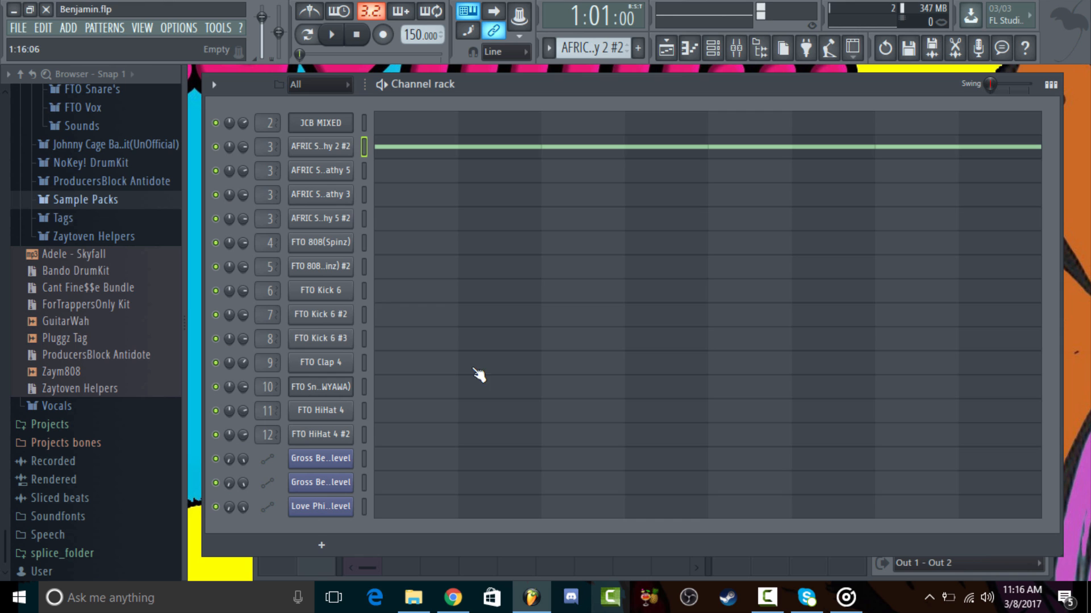
pyautogui.click(312, 147)
pyautogui.rightClick(546, 427)
pyautogui.click(586, 459)
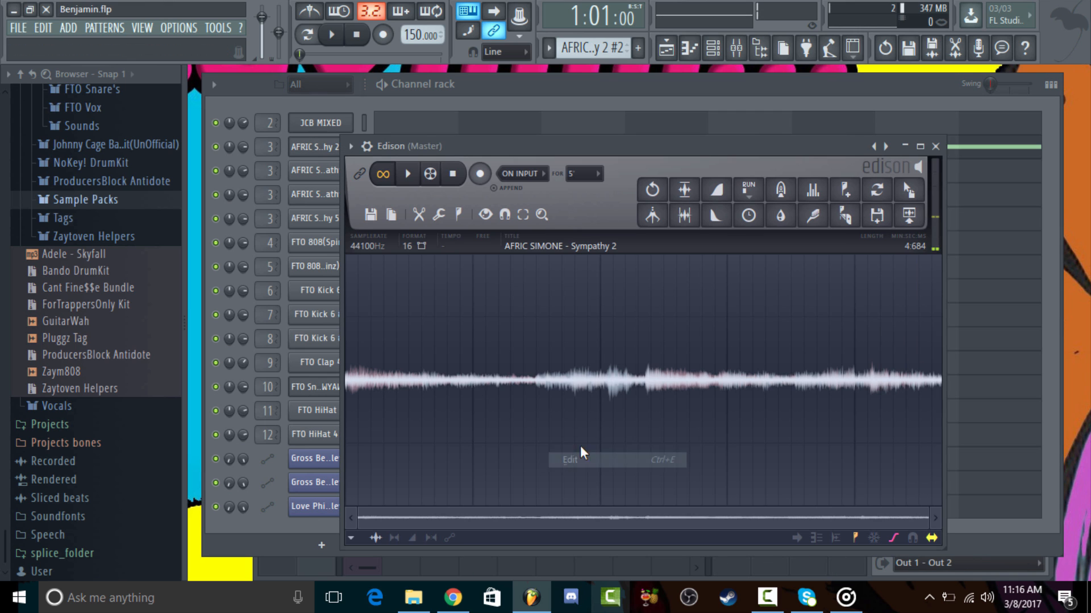
pyautogui.click(458, 214)
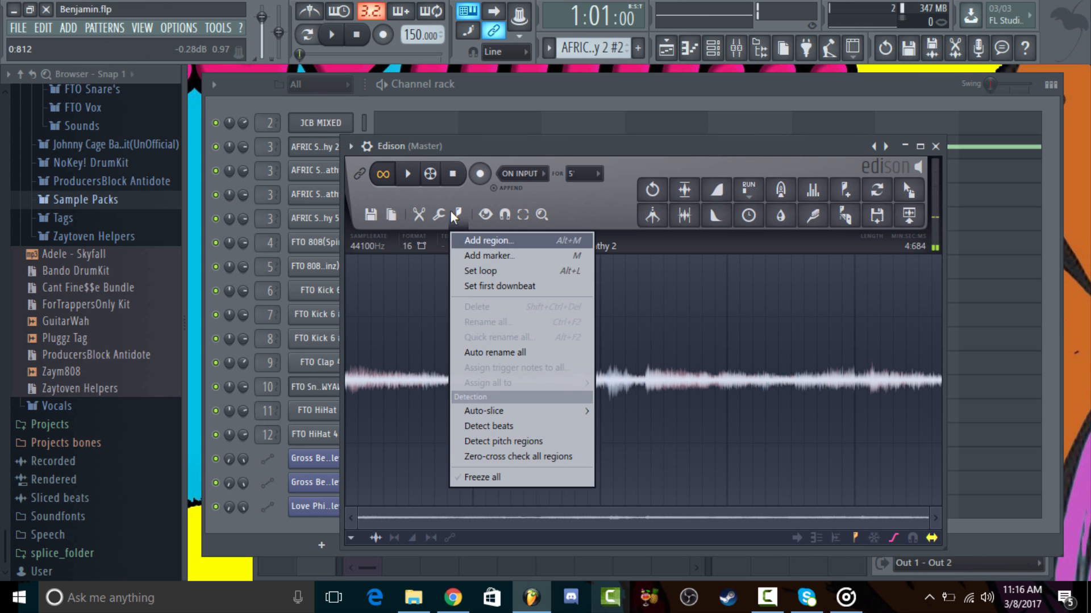
pyautogui.click(509, 443)
pyautogui.click(488, 78)
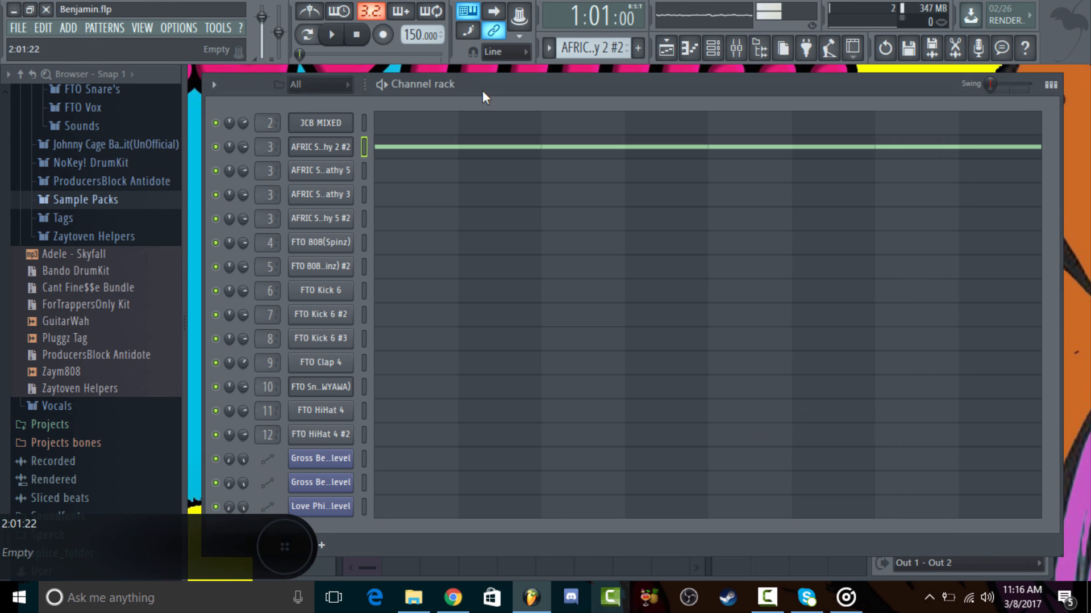
# Step: Add NoKey! 808 2 from the NoKey! DrumKit's 808's folder as a new channel above JCB MIXED and lower its volume
pyautogui.click(139, 164)
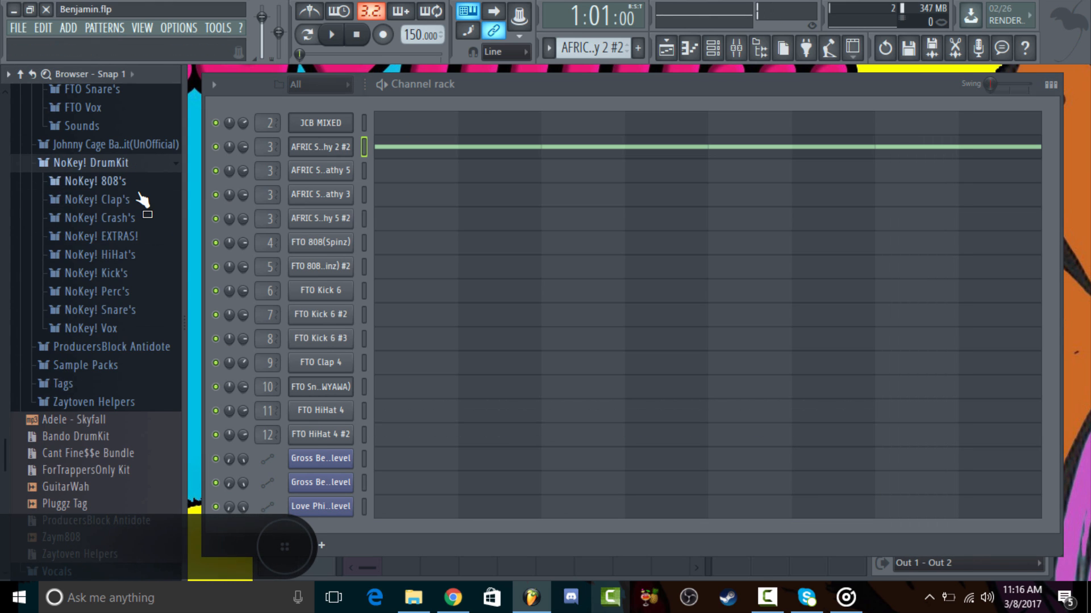
pyautogui.click(137, 184)
pyautogui.click(143, 217)
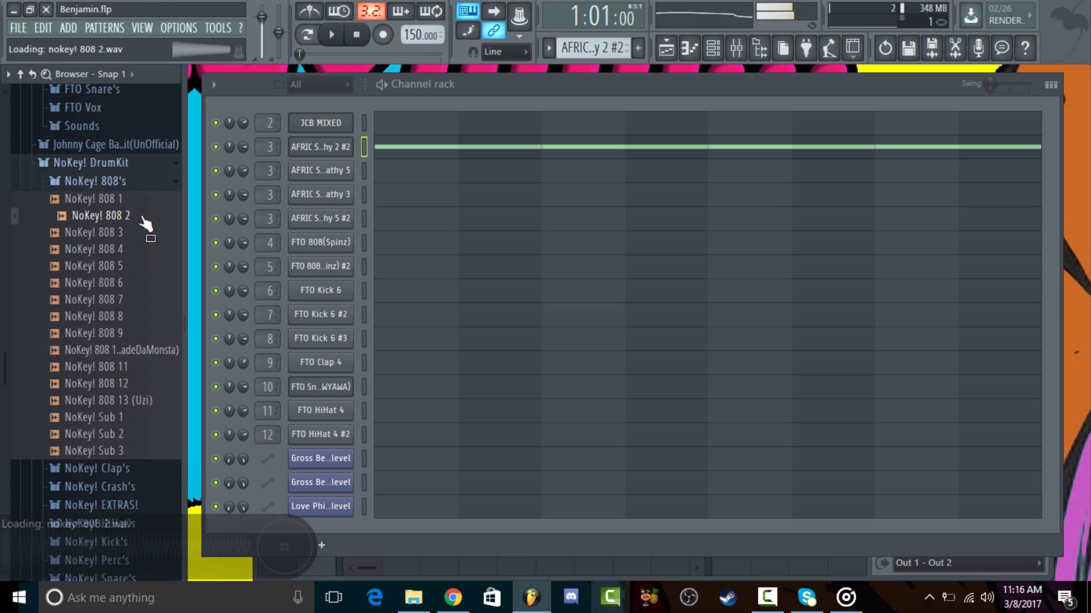
pyautogui.moveTo(146, 223); pyautogui.dragTo(344, 125)
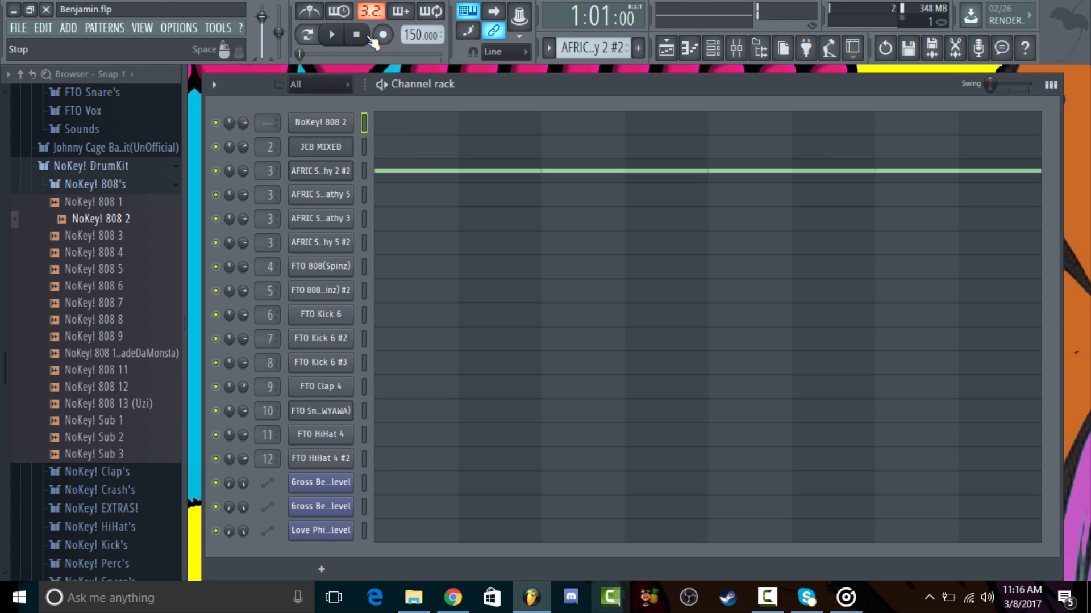
pyautogui.click(346, 130)
pyautogui.rightClick(347, 122)
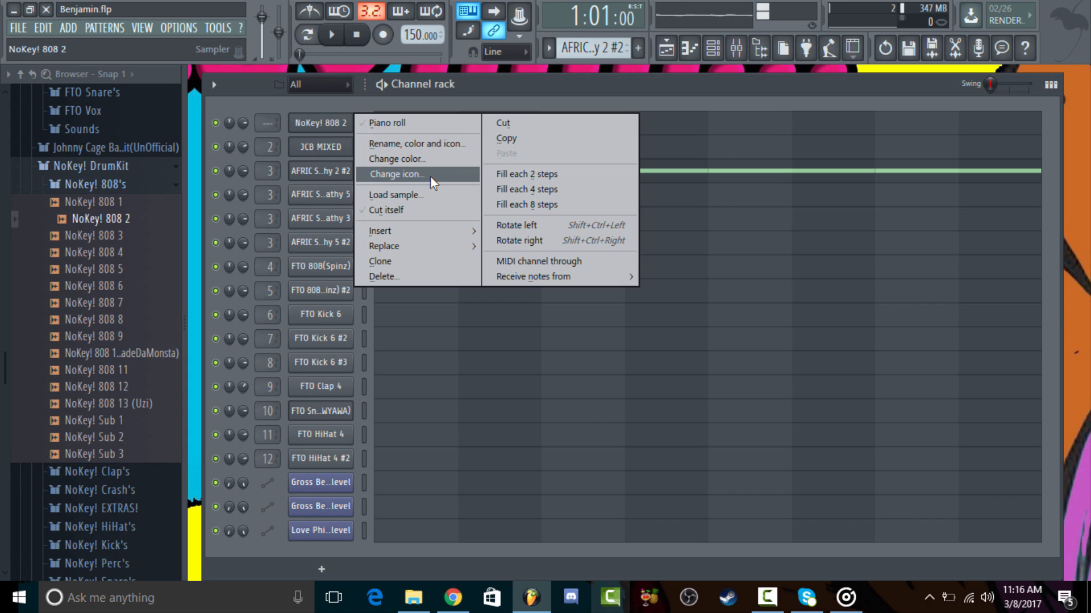
pyautogui.click(248, 122)
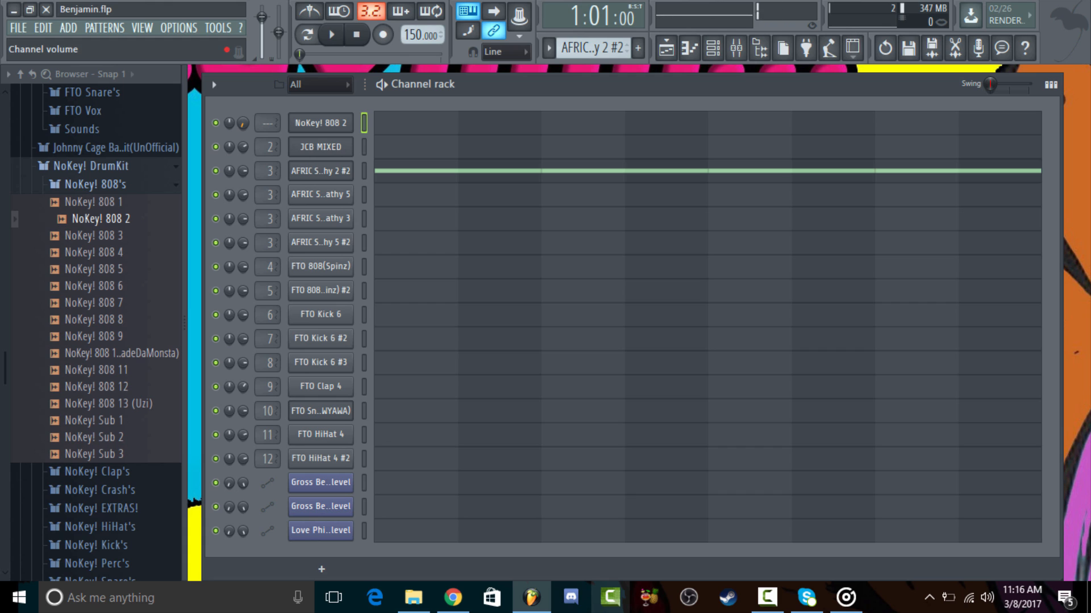
# Step: Rename the NoKey! 808 2 channel as Scle
pyautogui.rightClick(344, 123)
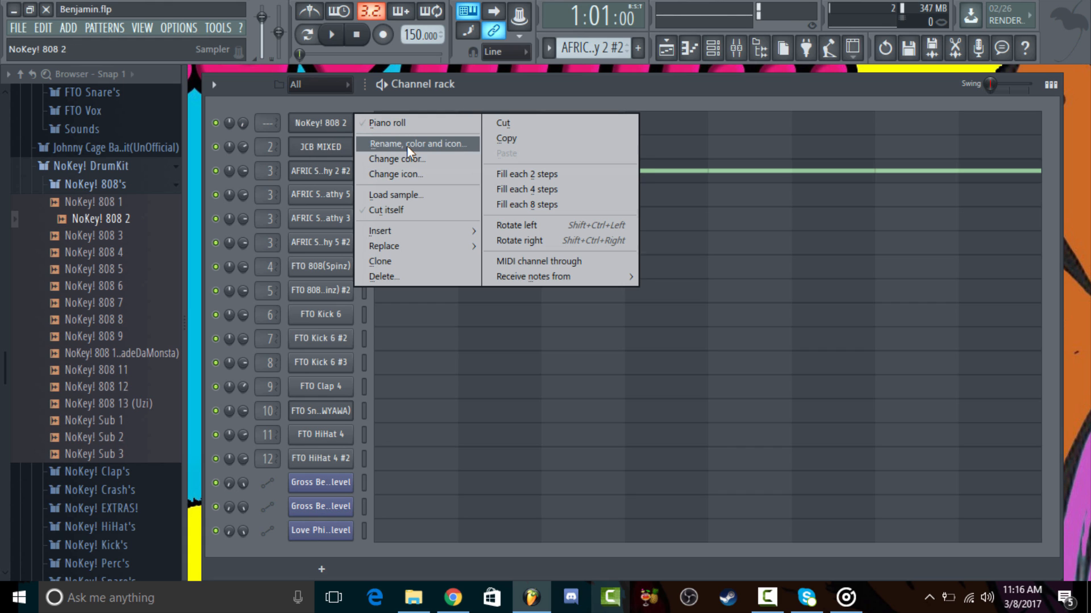
pyautogui.click(407, 145)
pyautogui.write('Scle')
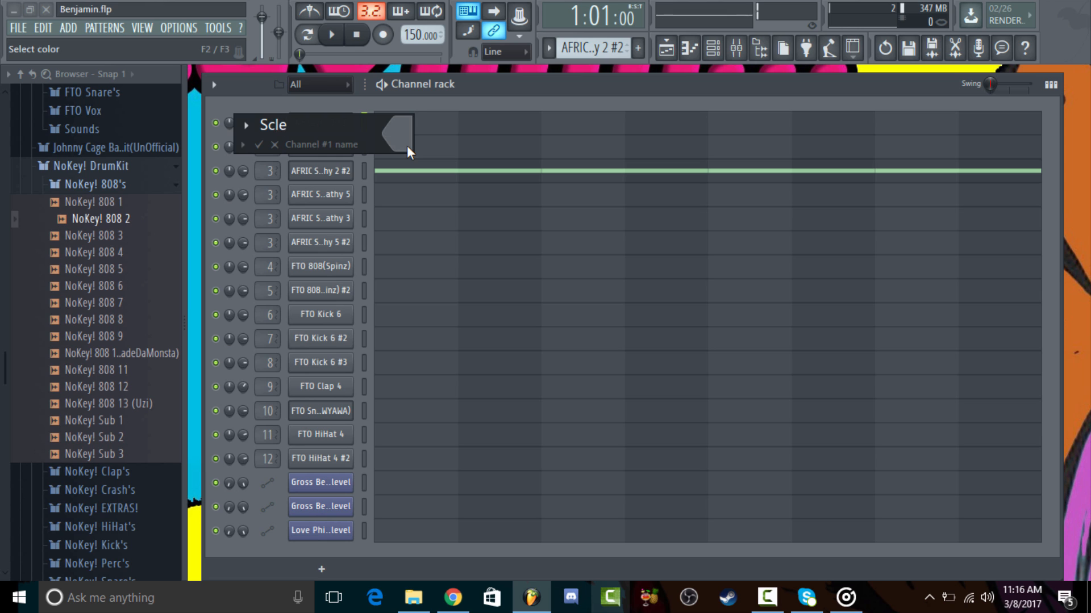
pyautogui.press('Return')
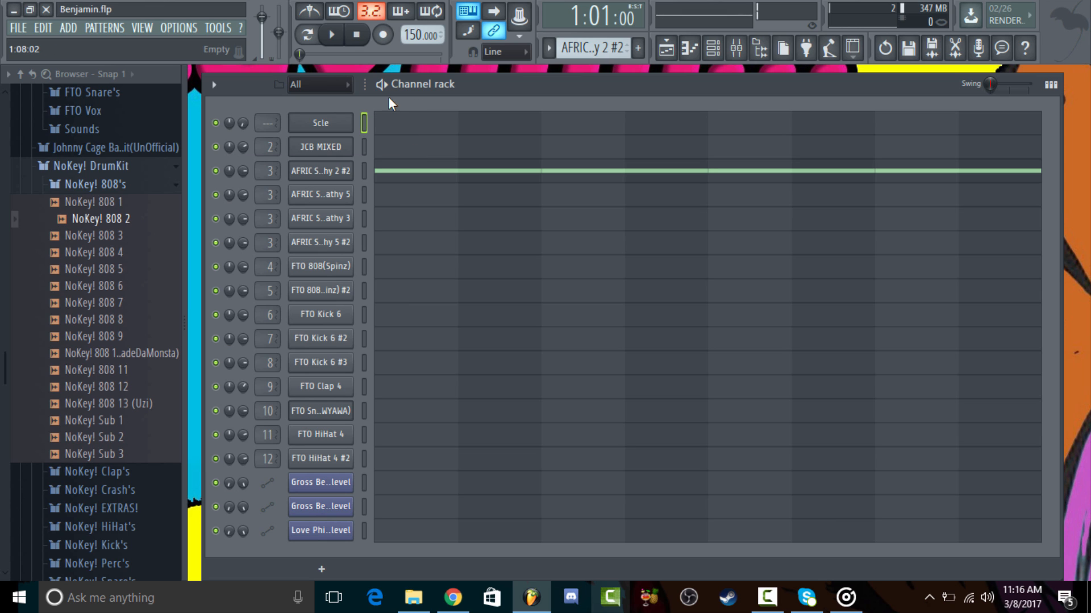
pyautogui.click(344, 122)
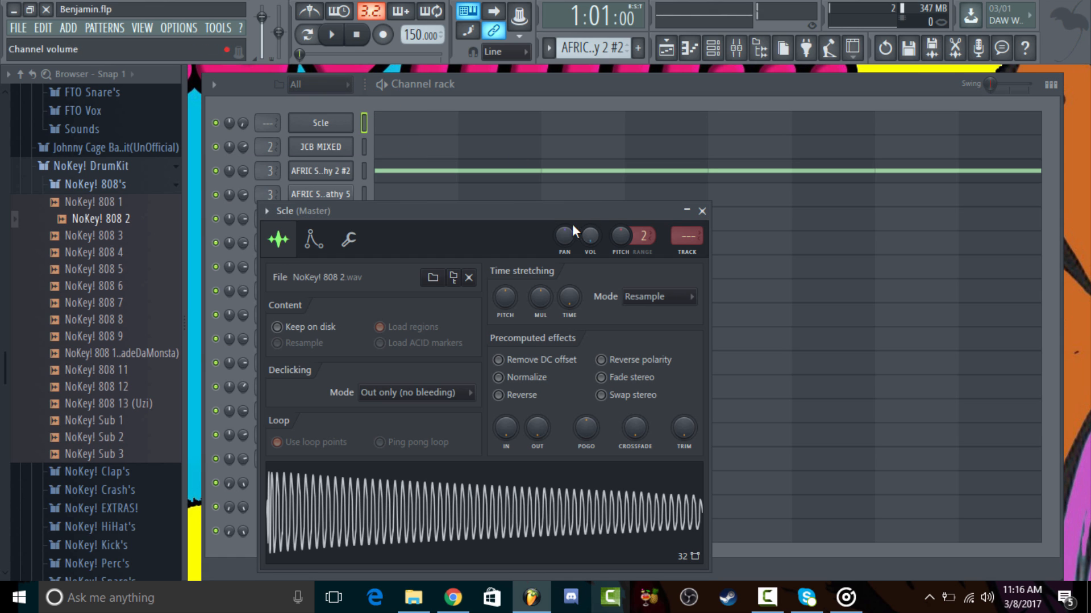
# Step: Change the Scle channel's color to teal
pyautogui.rightClick(350, 119)
pyautogui.click(432, 146)
pyautogui.click(404, 139)
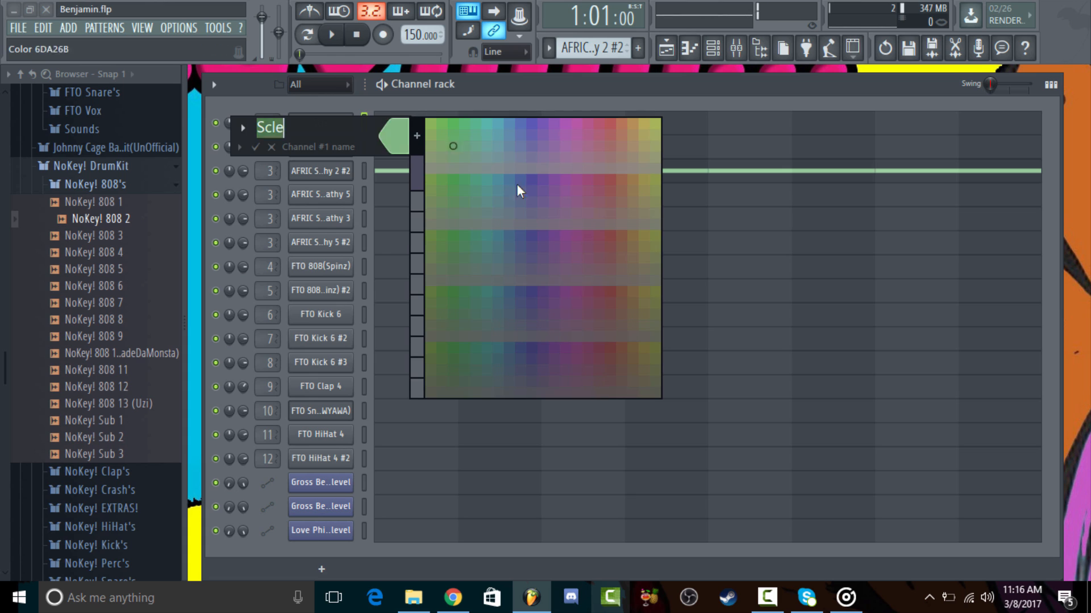
pyautogui.click(495, 124)
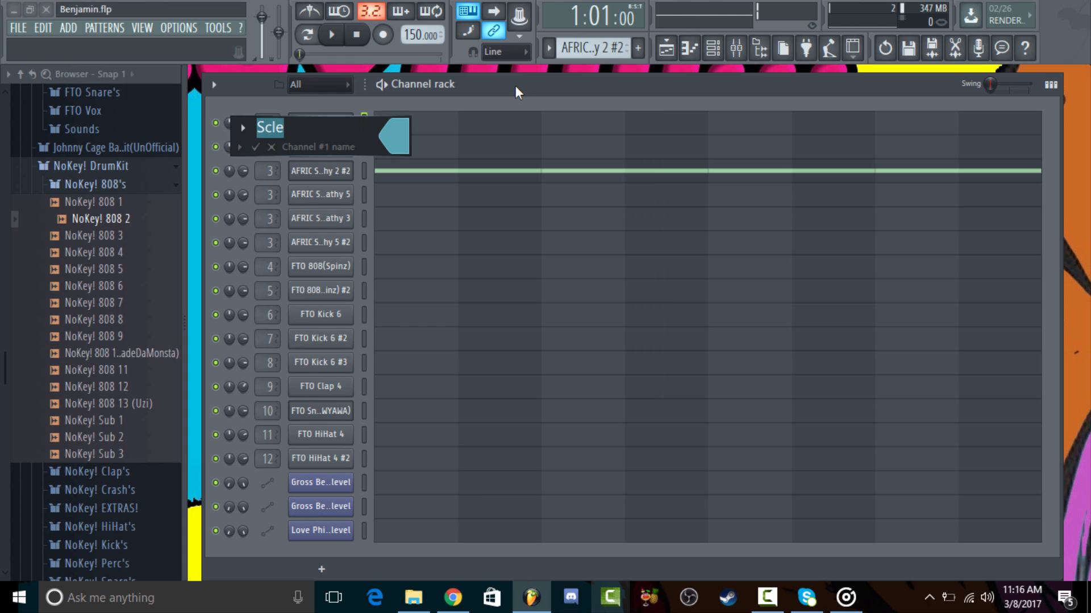
pyautogui.press('Return')
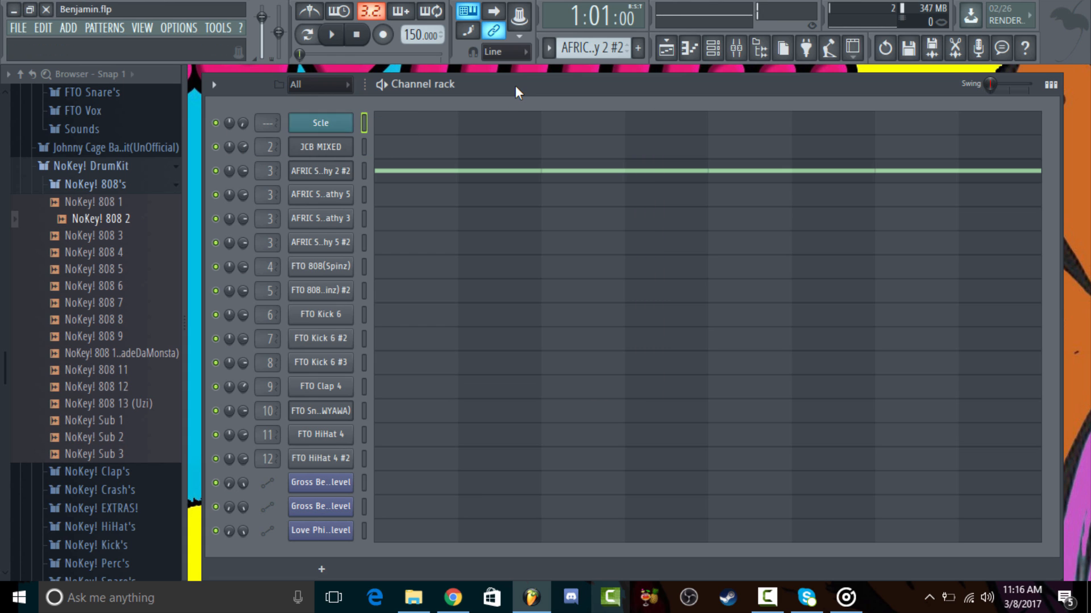
pyautogui.rightClick(322, 124)
pyautogui.click(389, 196)
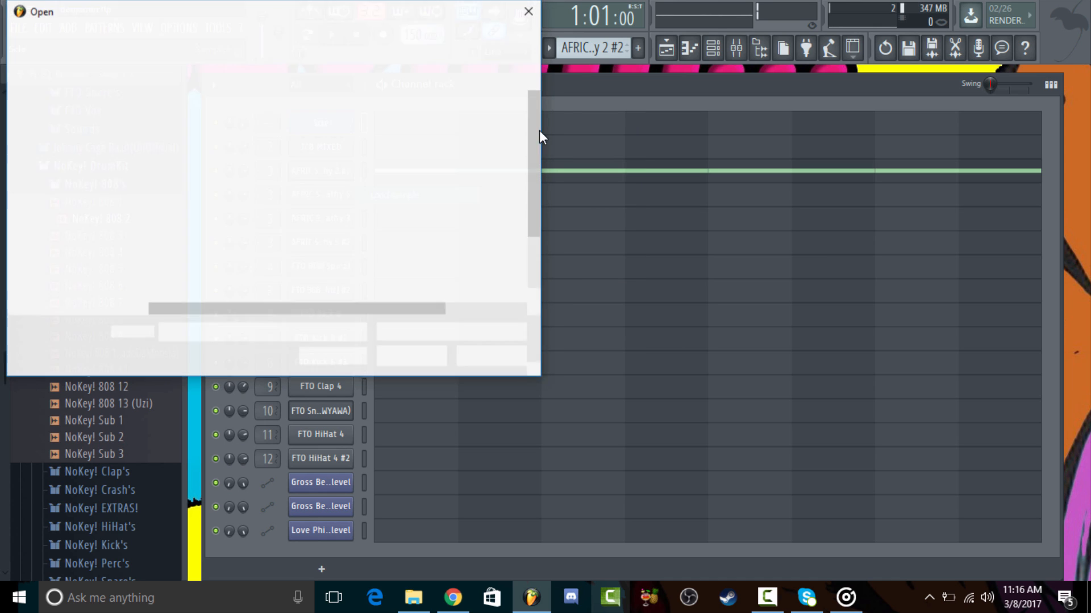
pyautogui.press('Escape')
# Step: Stamp an Aeolian scale rooted on F5 at bar 1 in the Scle channel's piano roll, review its notes and close the piano roll
pyautogui.rightClick(323, 122)
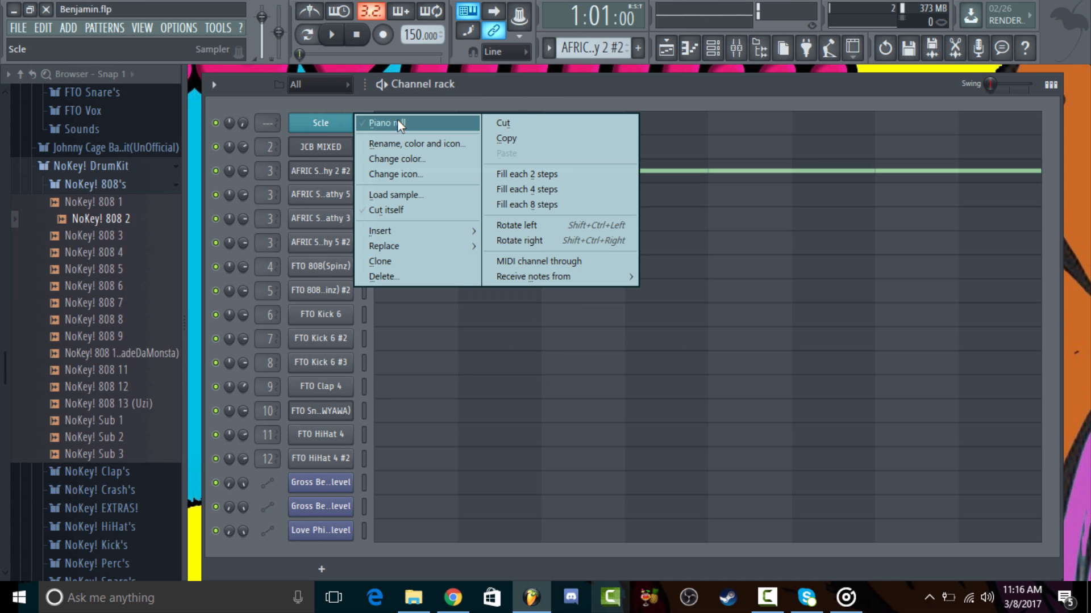
pyautogui.click(403, 123)
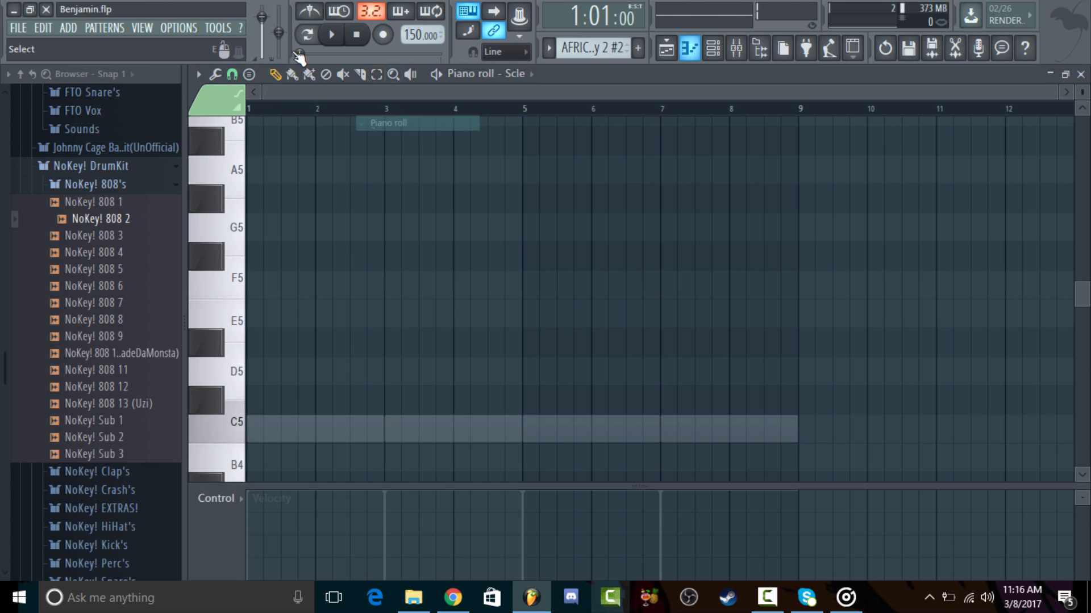
pyautogui.click(256, 80)
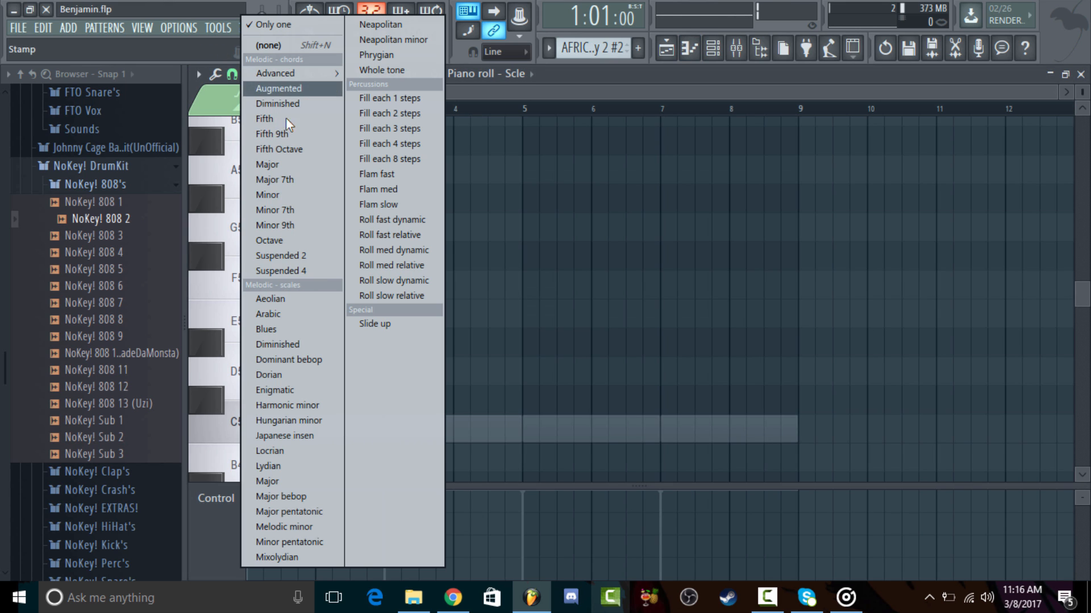
pyautogui.click(298, 300)
pyautogui.click(250, 285)
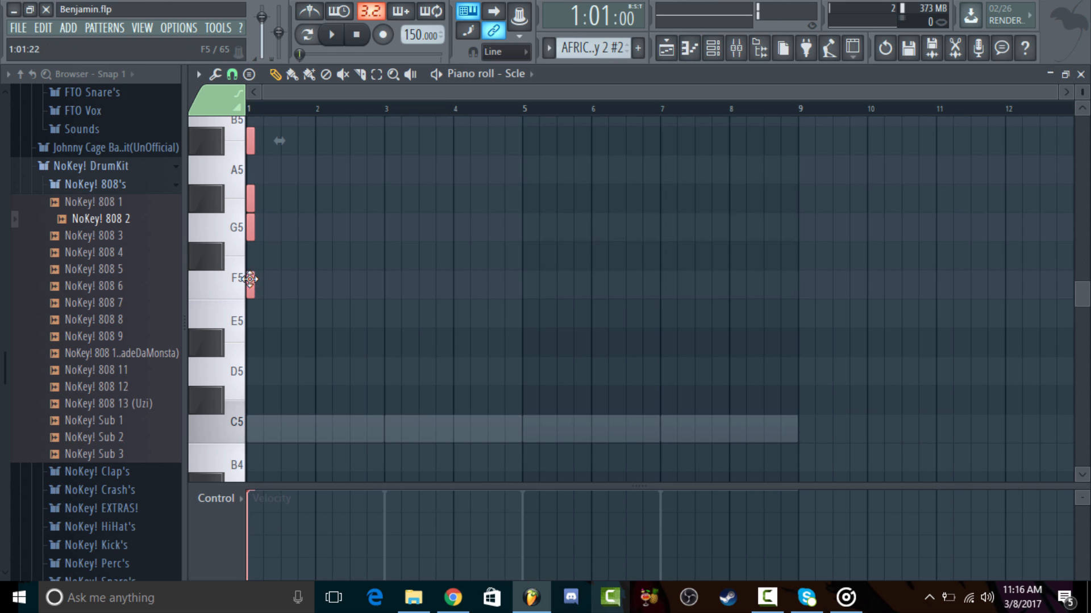
pyautogui.scroll(-3, 365, 329)
pyautogui.scroll(3, 263, 328)
pyautogui.scroll(2, 227, 211)
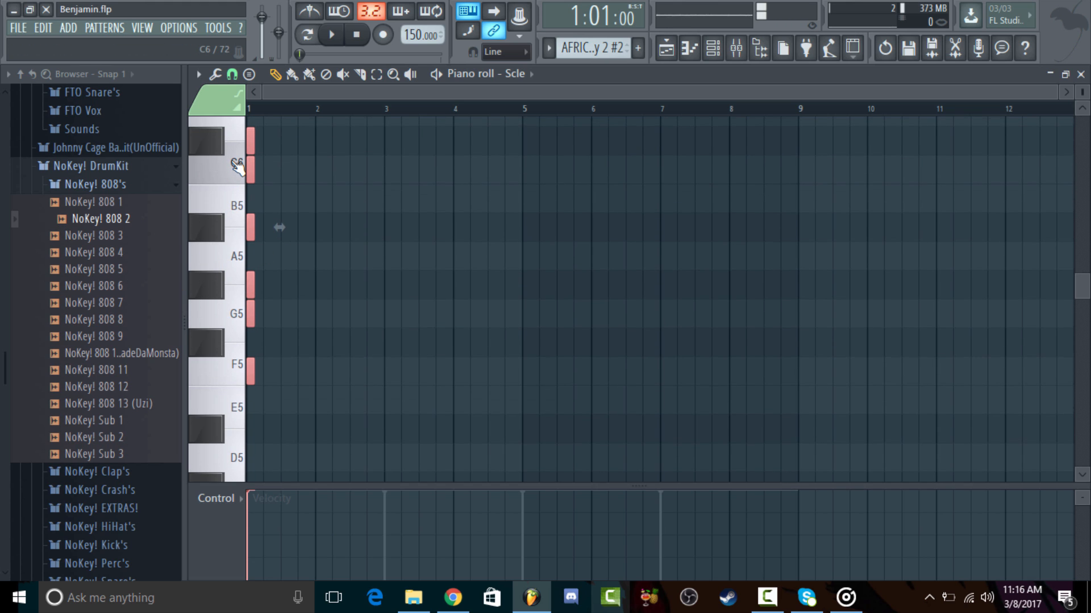
pyautogui.scroll(2, 219, 243)
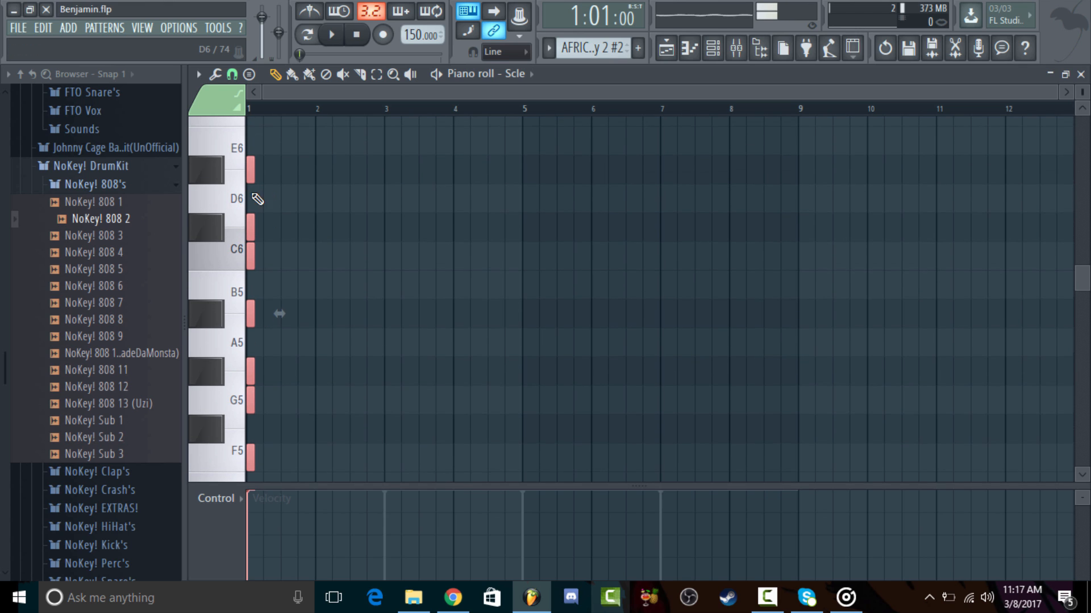
pyautogui.scroll(-2, 298, 207)
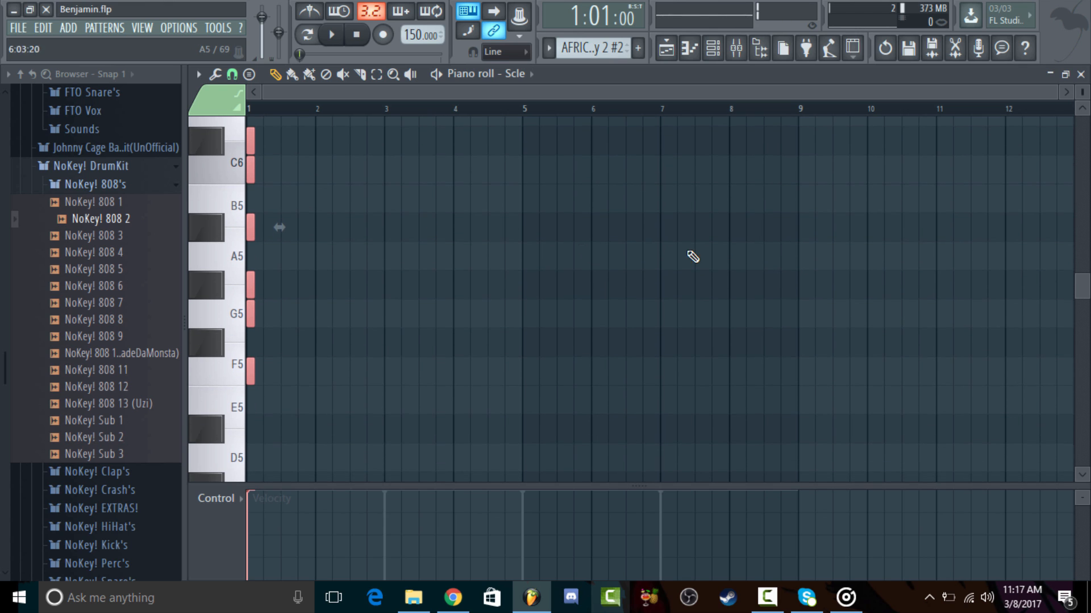
pyautogui.click(1081, 75)
# Step: Switch to the FTO 808(Spinz) pattern and open its notes in the piano roll
pyautogui.moveTo(597, 49); pyautogui.dragTo(597, 22)
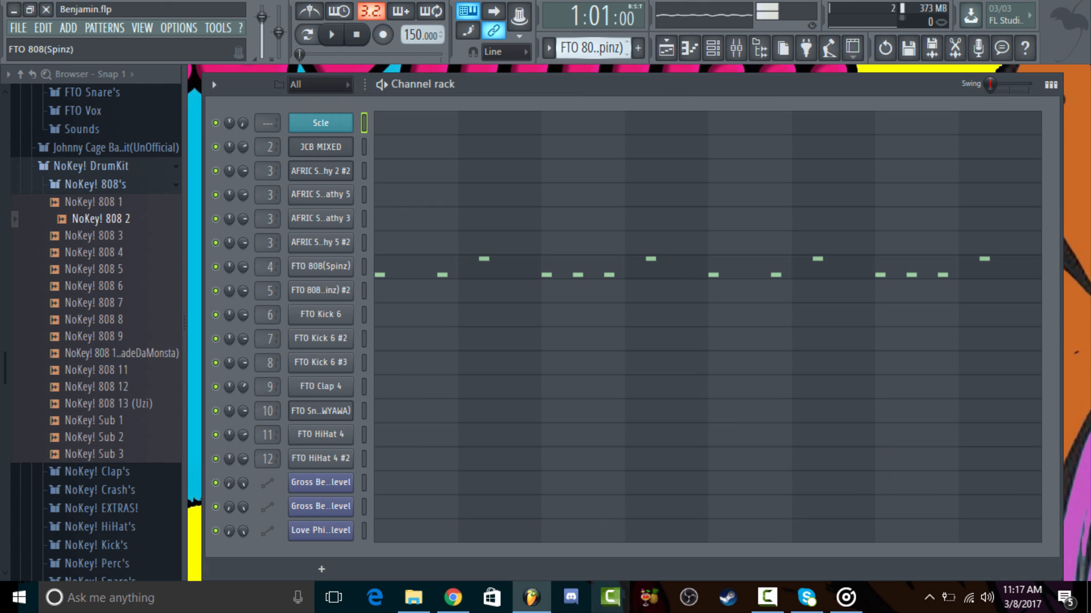
pyautogui.click(435, 273)
pyautogui.scroll(-3, 445, 301)
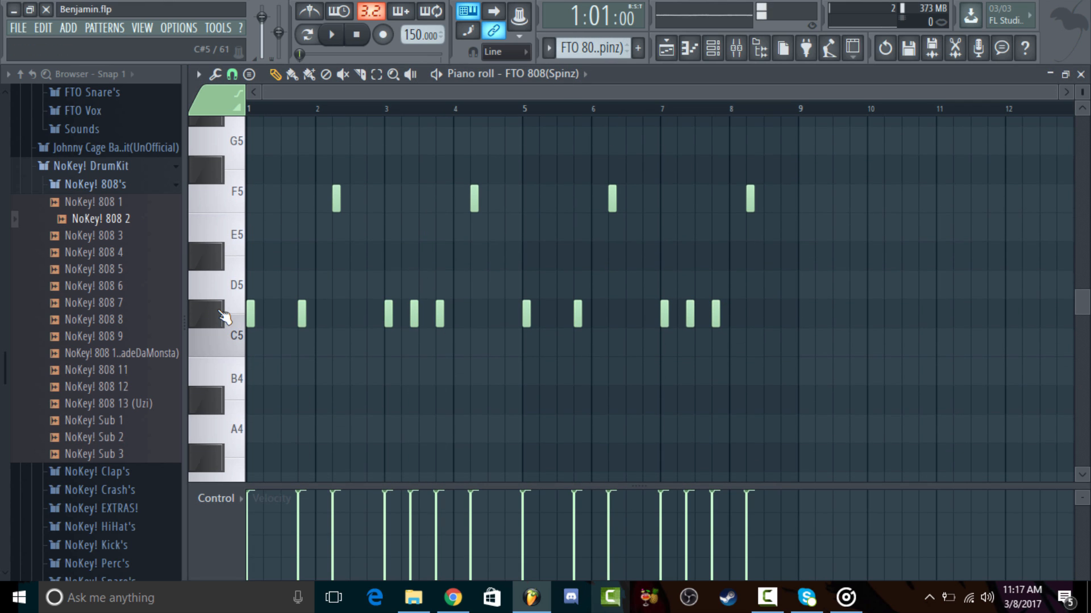
# Step: Switch to the AFRIC SIMONE - Sympathy 2 #2 pattern, review the Scle channel's scale notes in the piano roll and close it
pyautogui.click(519, 84)
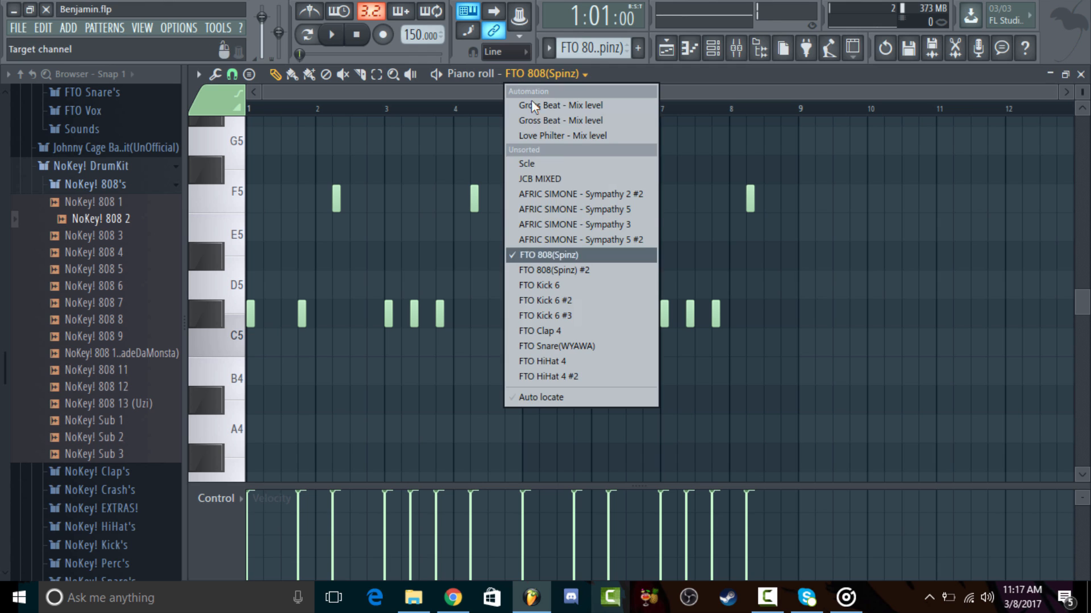
pyautogui.click(1081, 73)
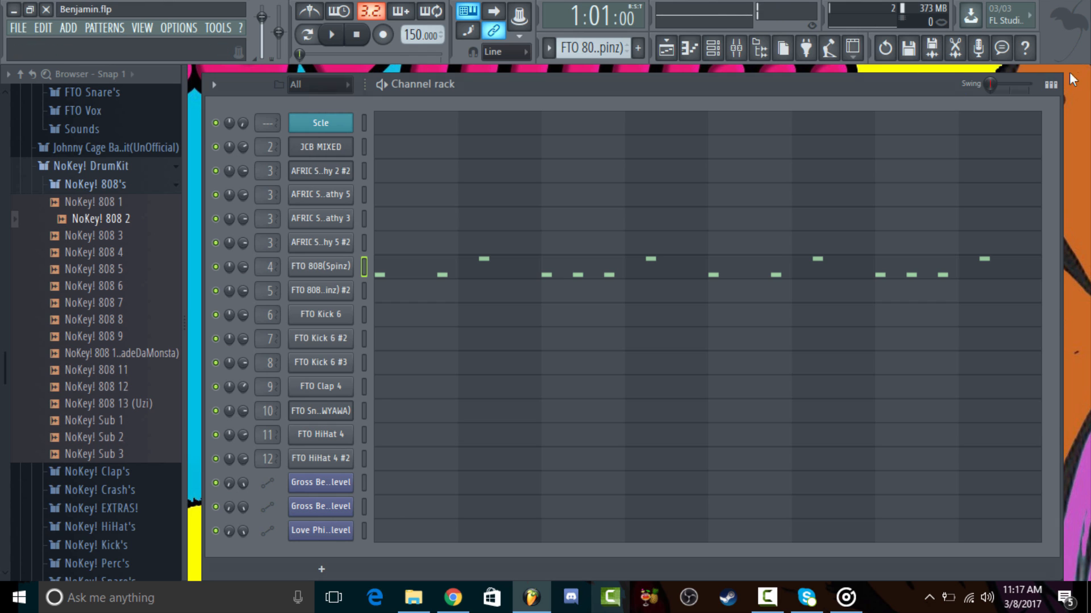
pyautogui.moveTo(609, 44); pyautogui.dragTo(609, 14)
pyautogui.click(412, 130)
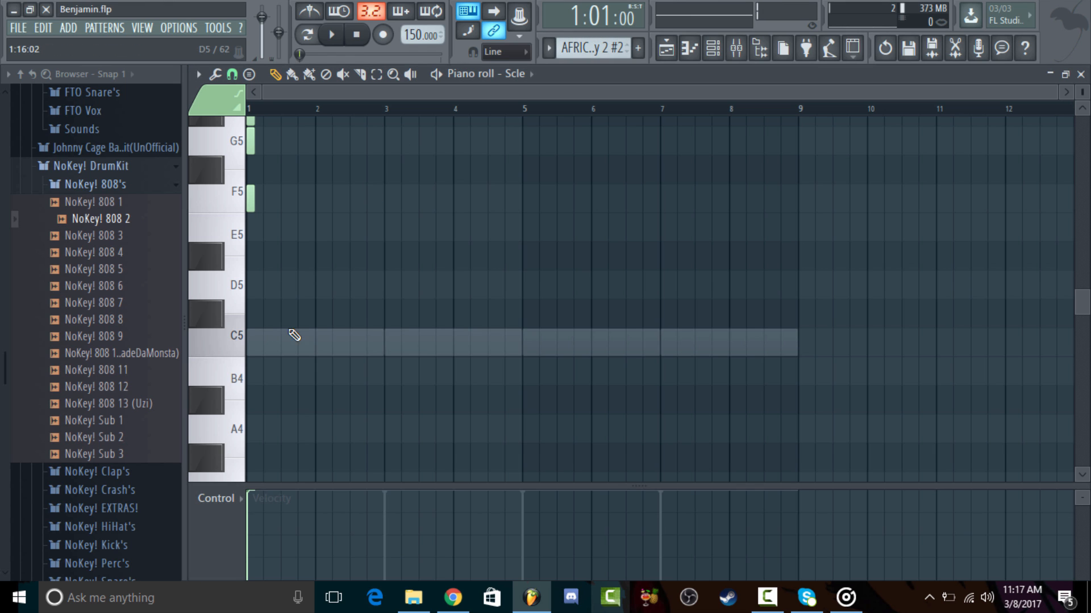
pyautogui.scroll(5, 243, 351)
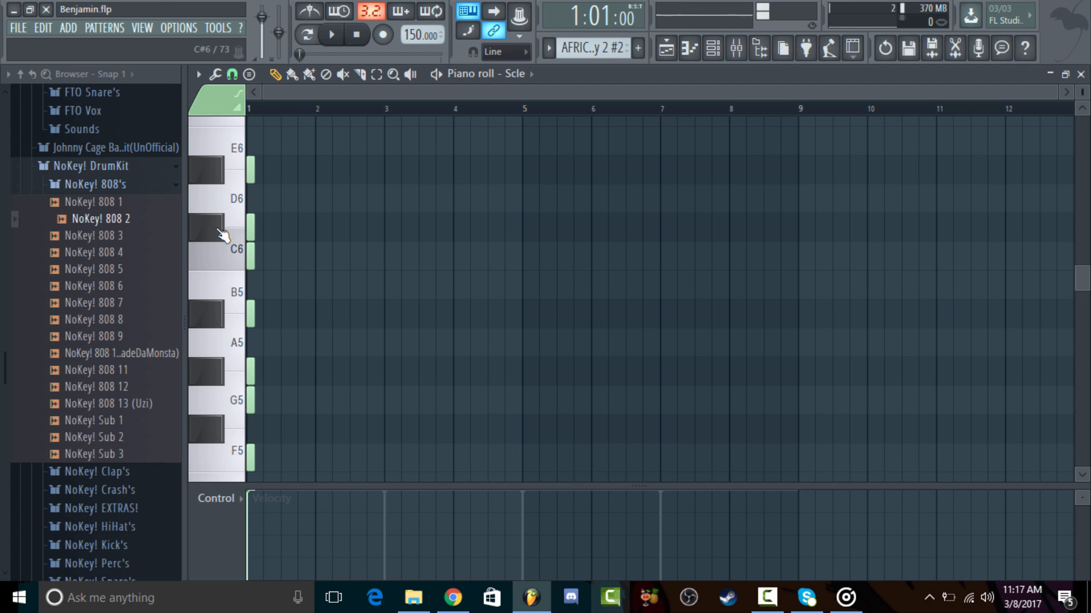
pyautogui.click(534, 75)
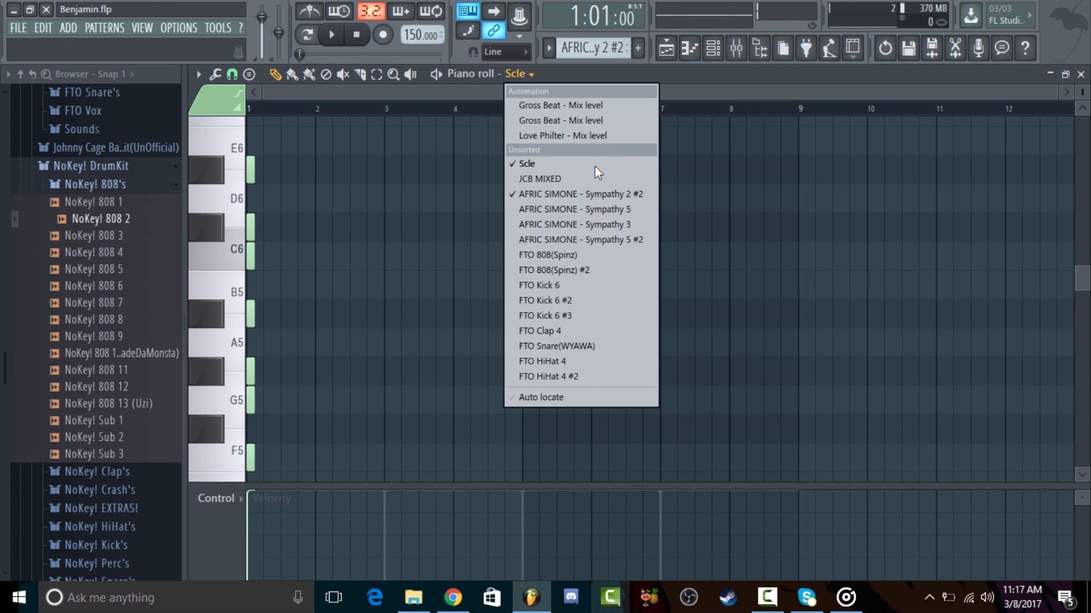
pyautogui.click(1081, 74)
pyautogui.click(1081, 74)
# Step: Return to the FTO 808(Spinz) pattern and inspect its notes enlarged in the piano roll
pyautogui.moveTo(619, 53); pyautogui.dragTo(619, 37)
pyautogui.click(511, 265)
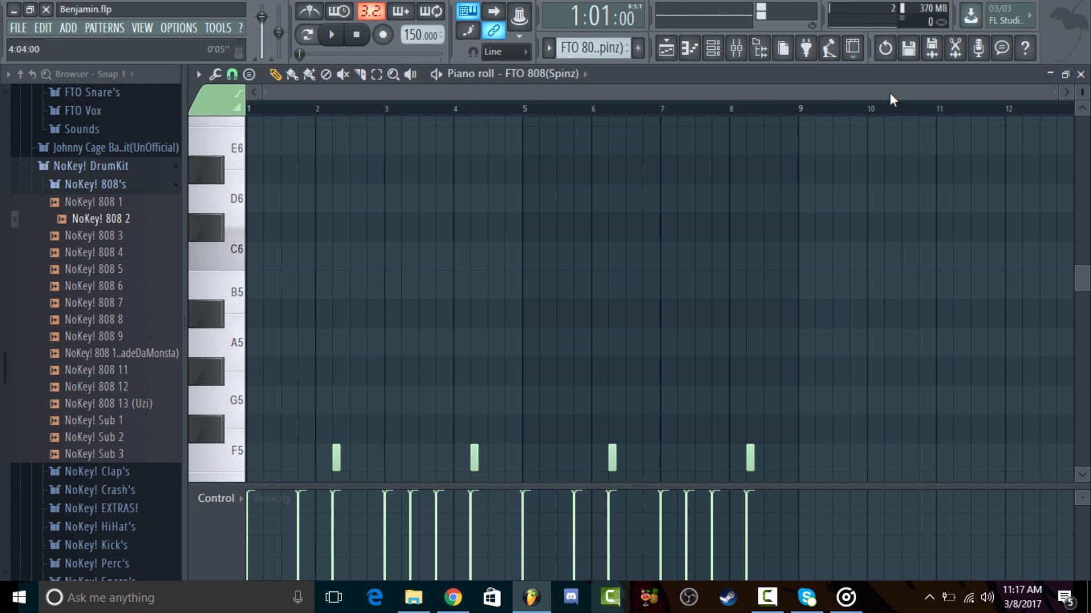
pyautogui.scroll(-5, 701, 231)
pyautogui.scroll(5, 458, 295)
pyautogui.scroll(-5, 568, 255)
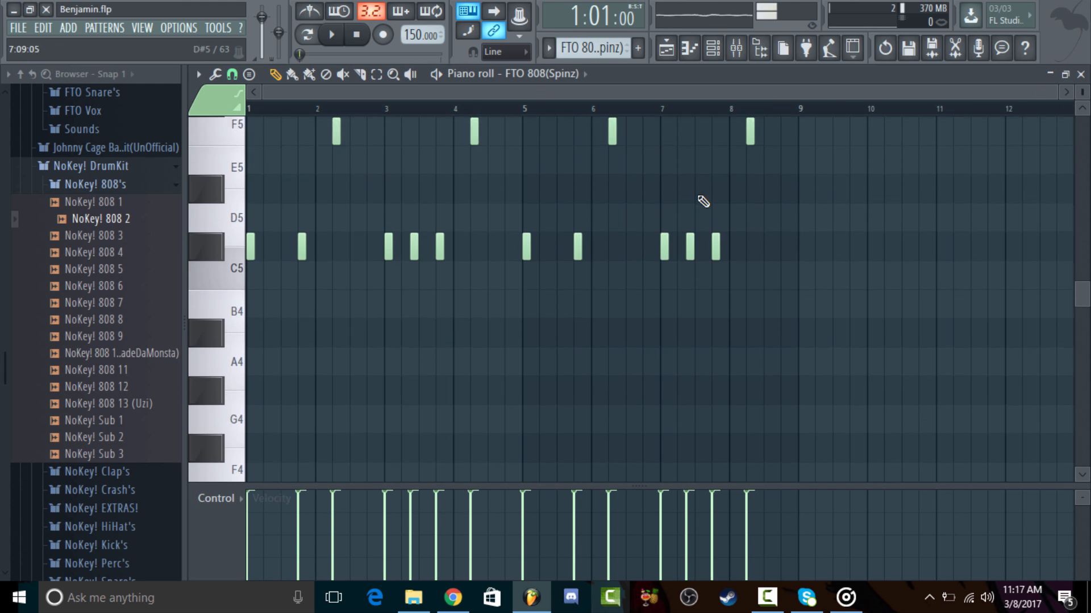
pyautogui.scroll(3, 703, 201)
pyautogui.moveTo(1060, 97); pyautogui.dragTo(957, 92)
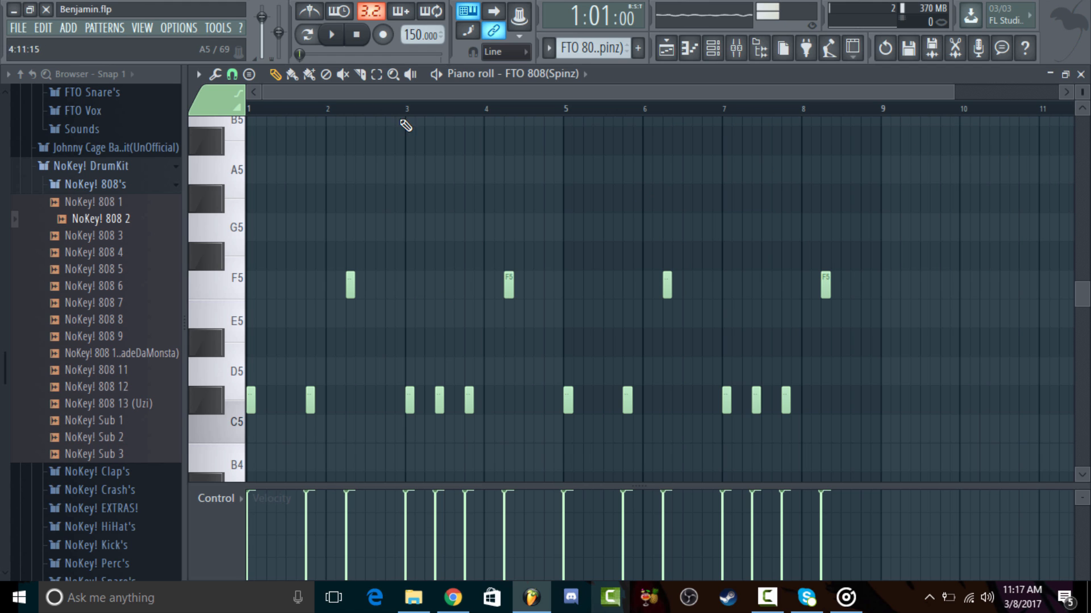
# Step: Look through the piano roll options and examine the pitches of the 808 notes across the eight-bar pattern
pyautogui.click(199, 75)
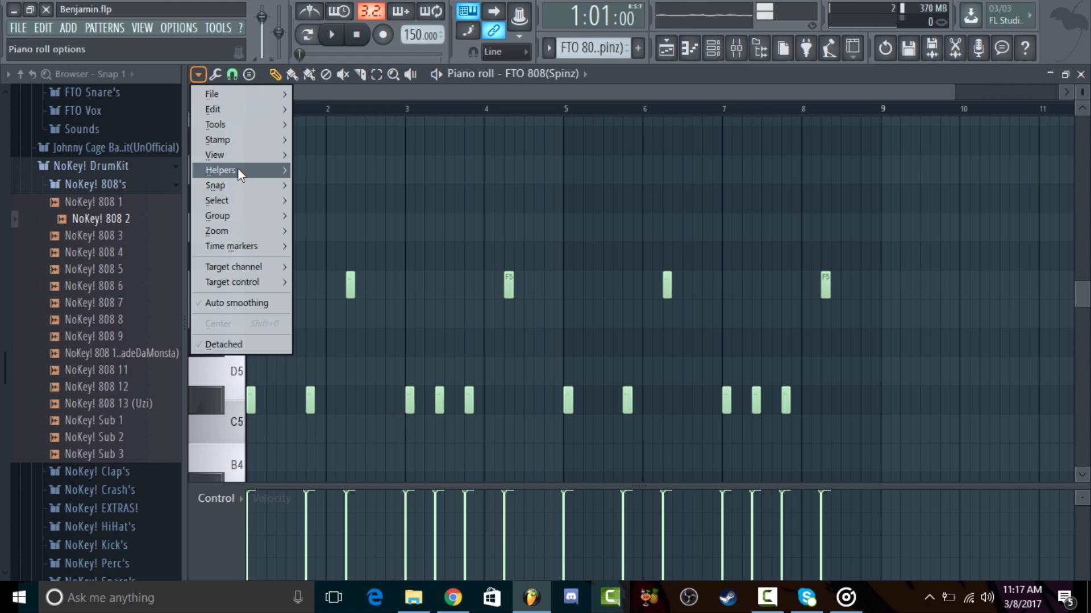
pyautogui.moveTo(238, 169)
pyautogui.click(571, 92)
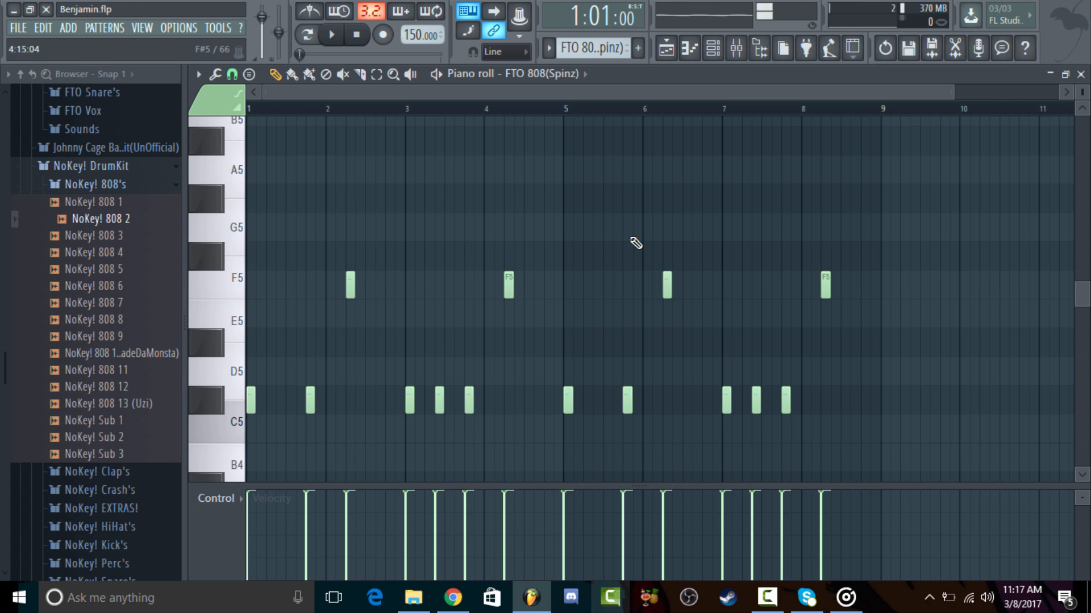
pyautogui.scroll(-4, 671, 267)
pyautogui.scroll(5, 659, 268)
pyautogui.scroll(-3, 703, 284)
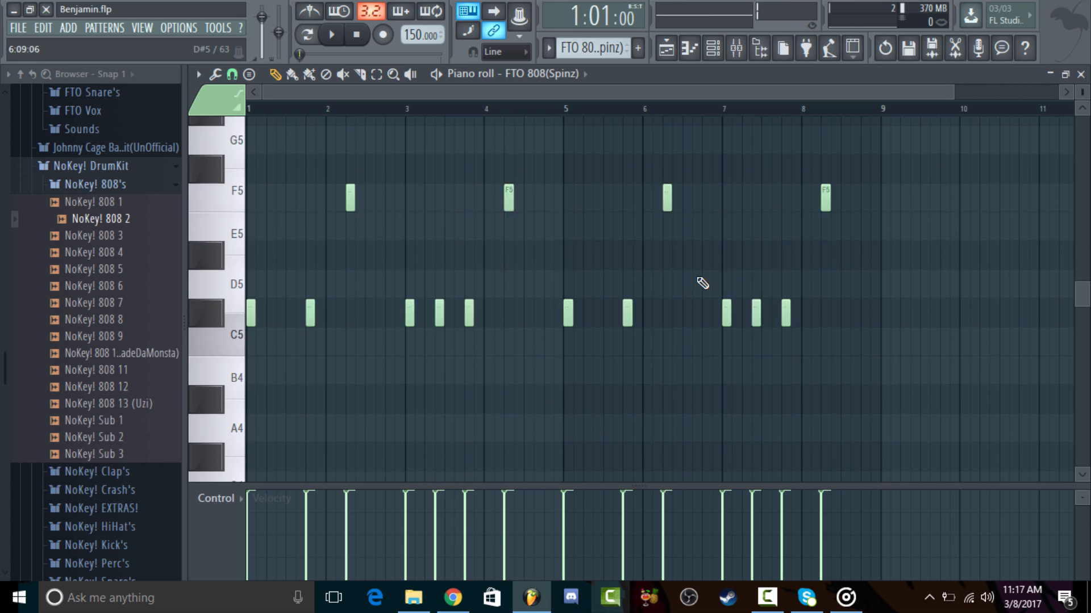
pyautogui.scroll(2, 350, 273)
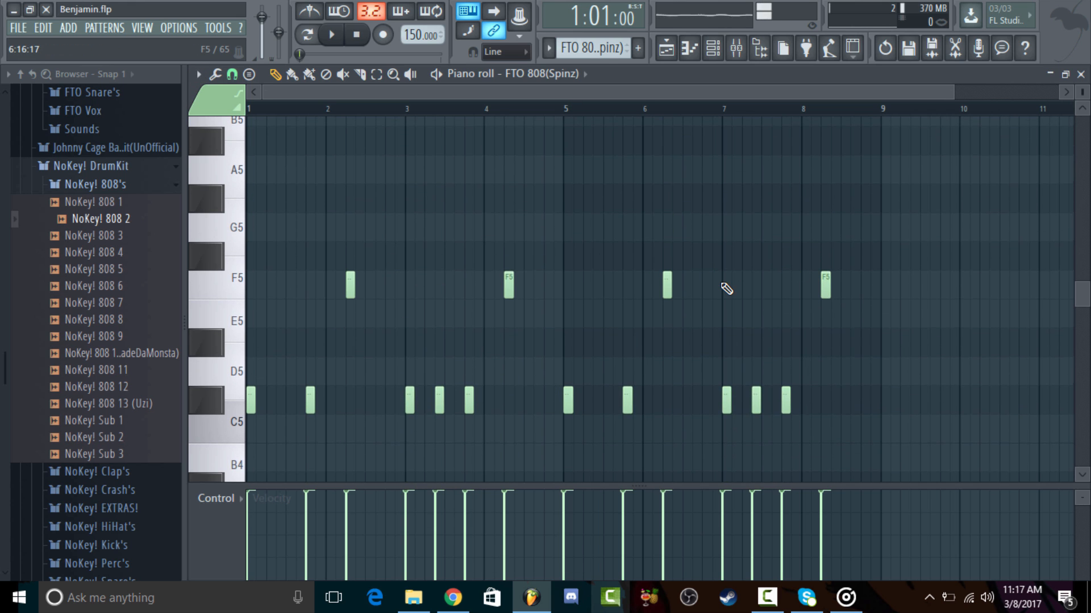
pyautogui.scroll(-1, 701, 268)
pyautogui.scroll(1, 715, 188)
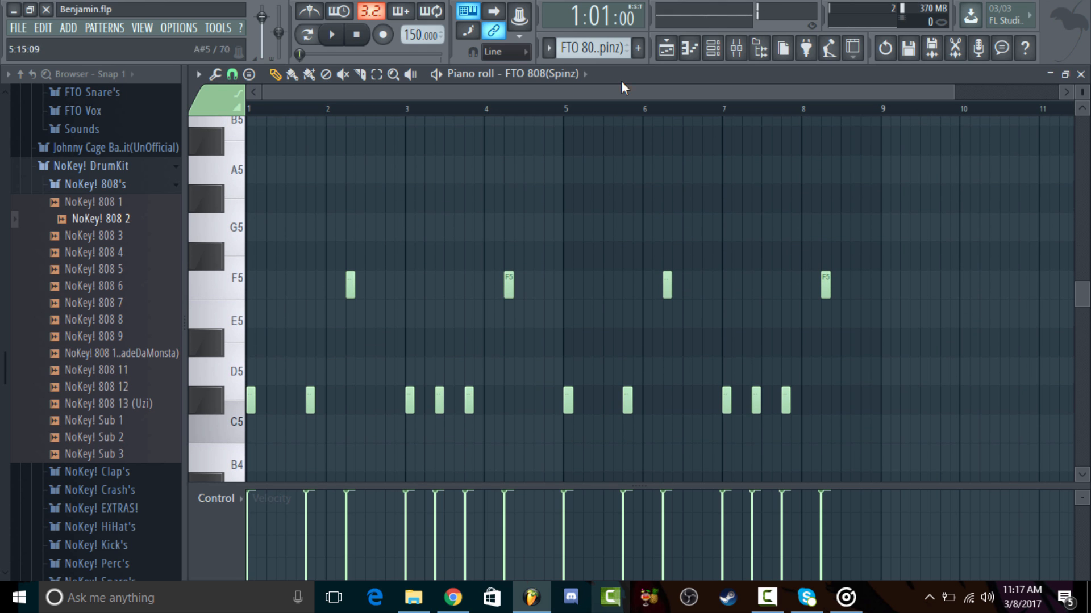
pyautogui.scroll(-3, 476, 182)
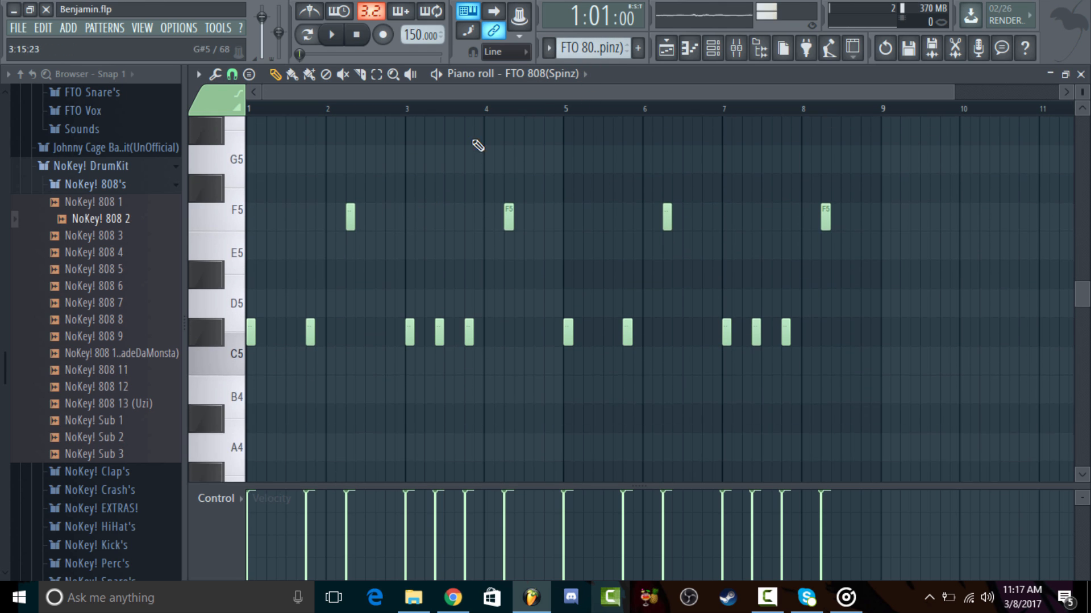
pyautogui.scroll(3, 477, 146)
# Step: Play the 808 pattern while expanding the FTO 808's folder in the browser, and return to the channel rack
pyautogui.click(441, 79)
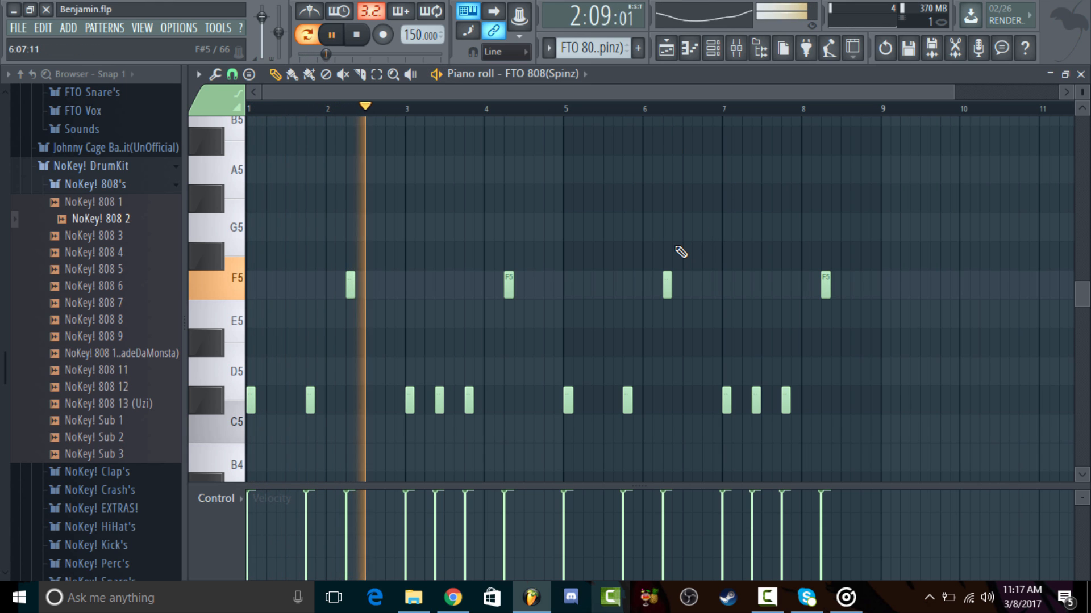
pyautogui.click(97, 185)
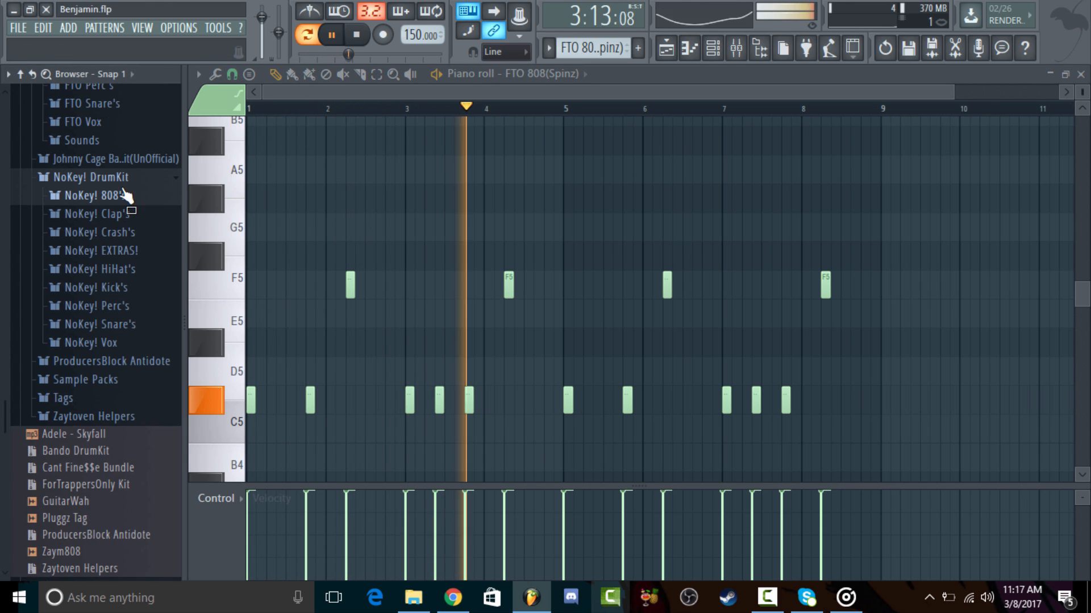
pyautogui.scroll(4, 105, 139)
pyautogui.click(106, 141)
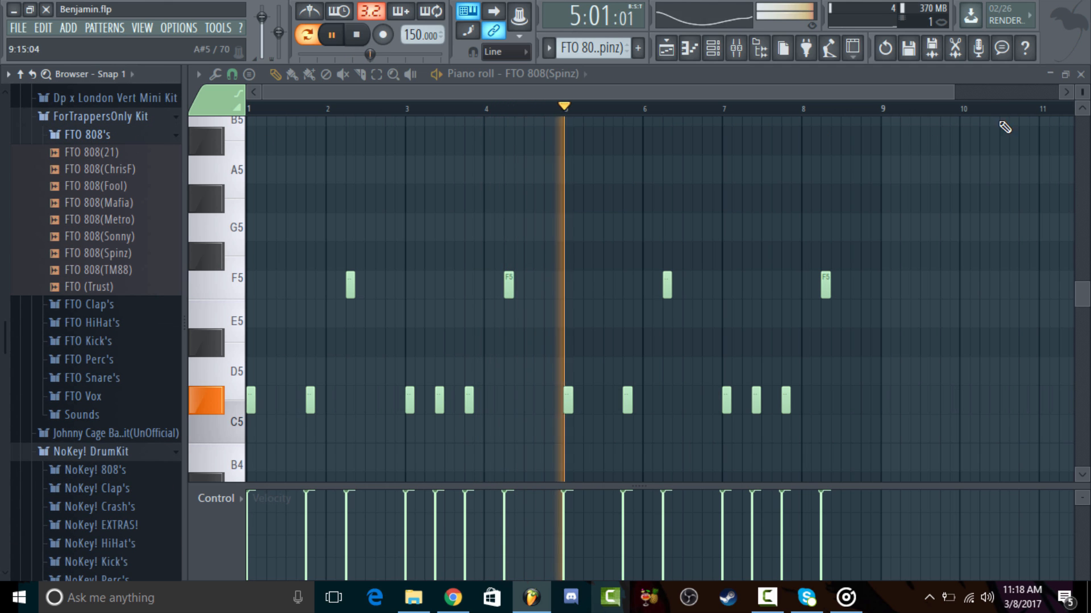
pyautogui.press('F6')
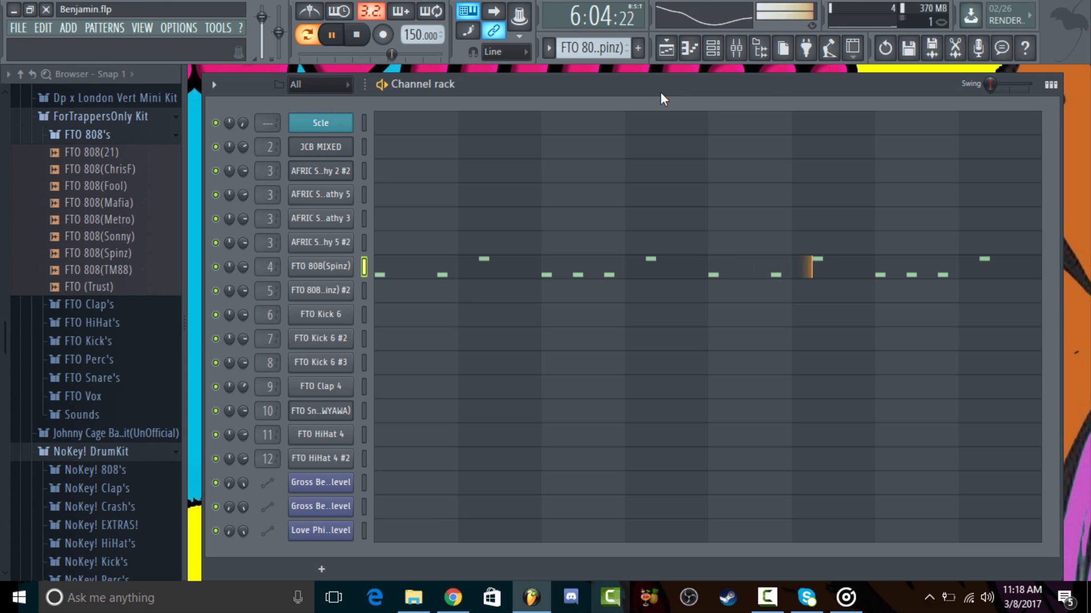
pyautogui.click(359, 38)
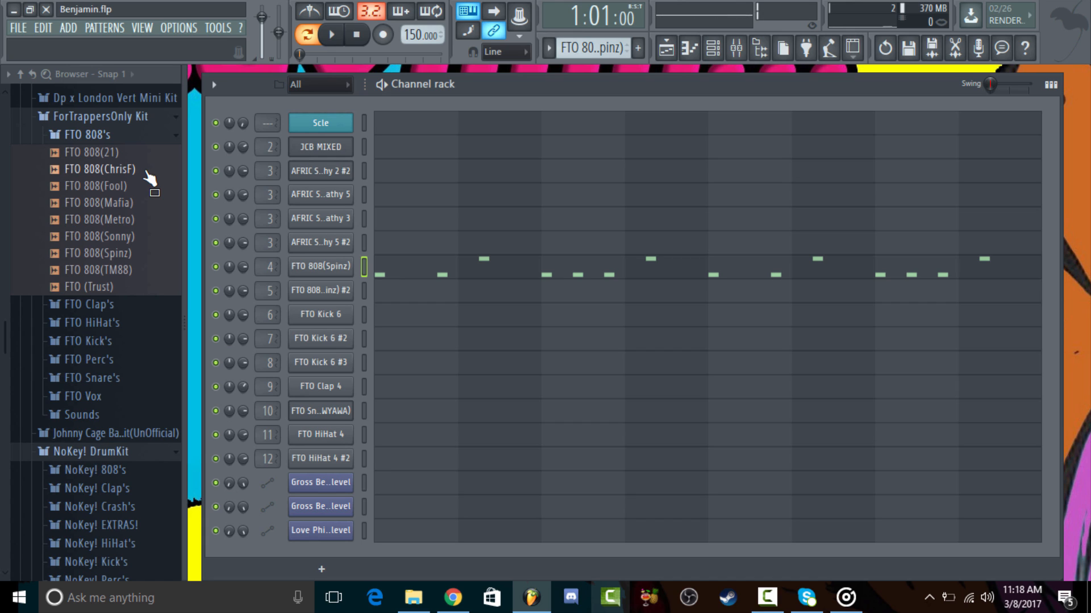
# Step: Preview the FTO 808(Spinz) sample and play the existing 808 pattern to compare their sound
pyautogui.click(148, 254)
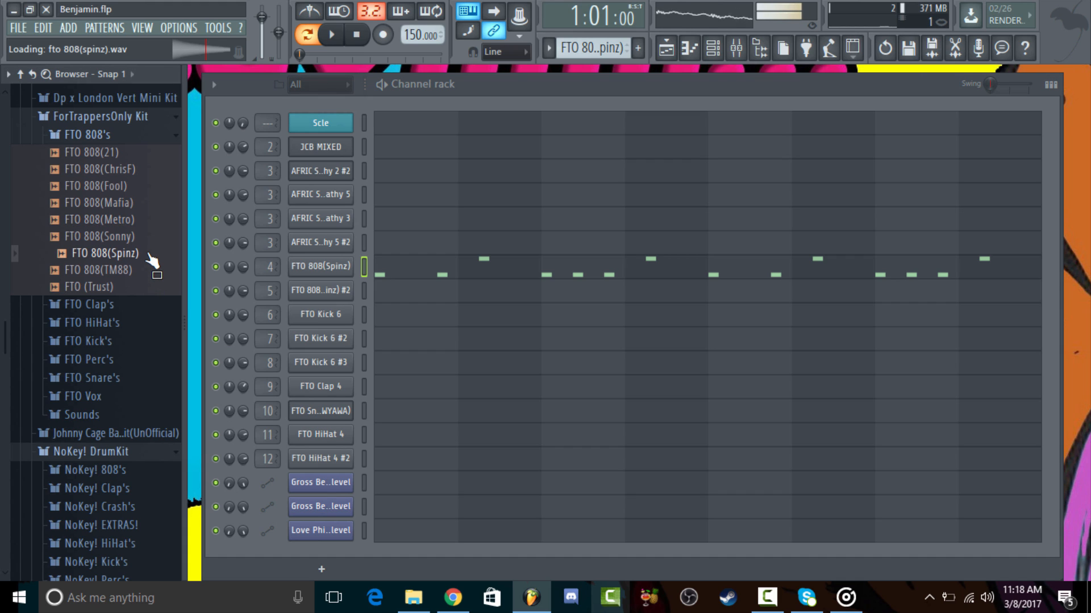
pyautogui.moveTo(151, 261); pyautogui.dragTo(384, 93)
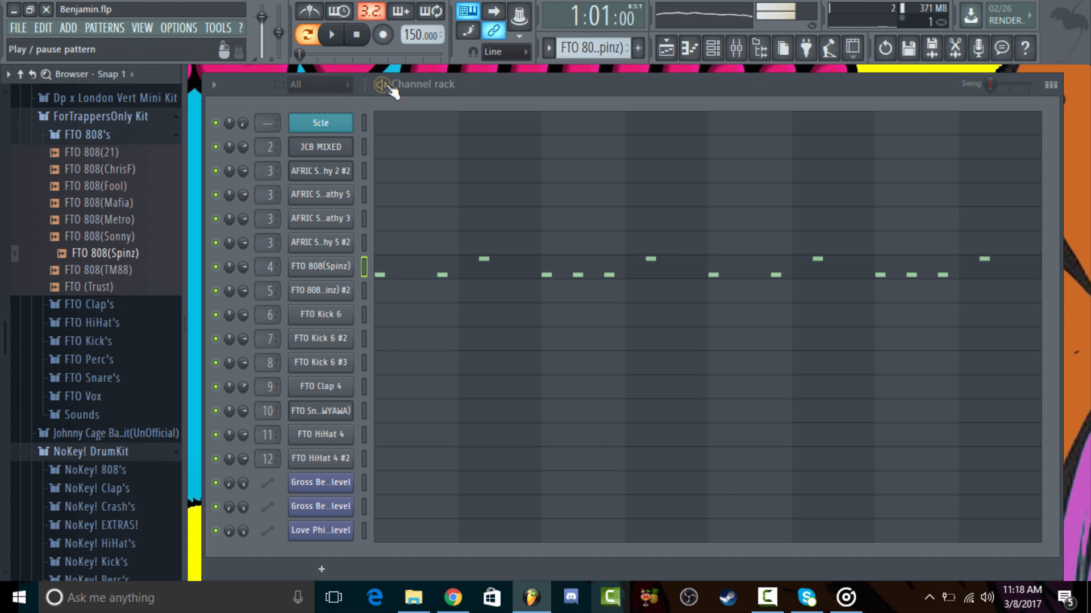
pyautogui.press('space')
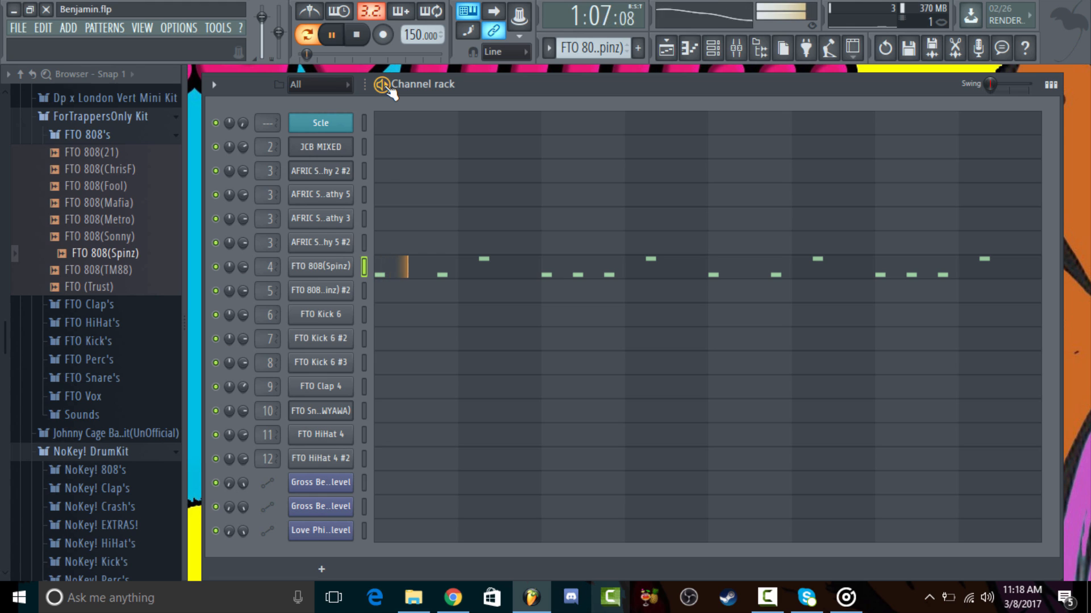
pyautogui.click(356, 35)
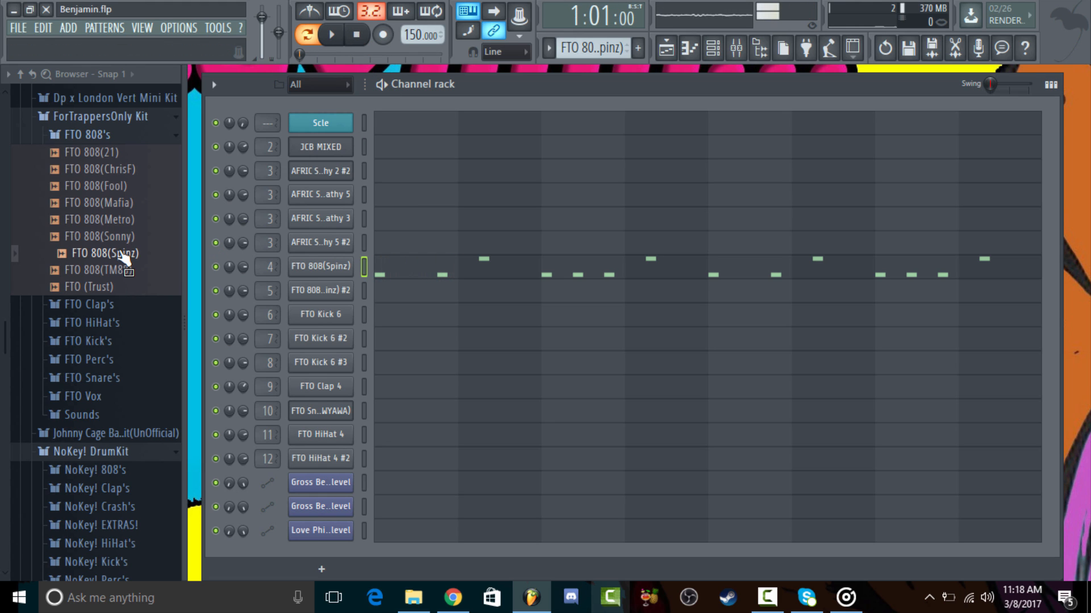
# Step: Add the FTO 808(Spinz) sample as a new channel below the original 808 and copy the original's notes into it
pyautogui.moveTo(123, 257); pyautogui.dragTo(319, 284)
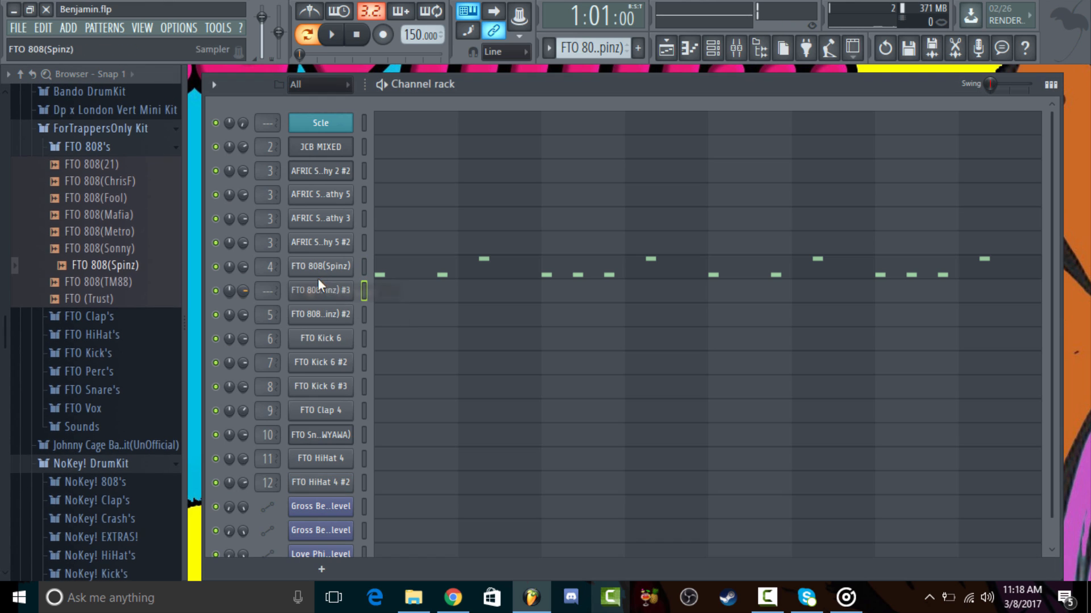
pyautogui.rightClick(333, 262)
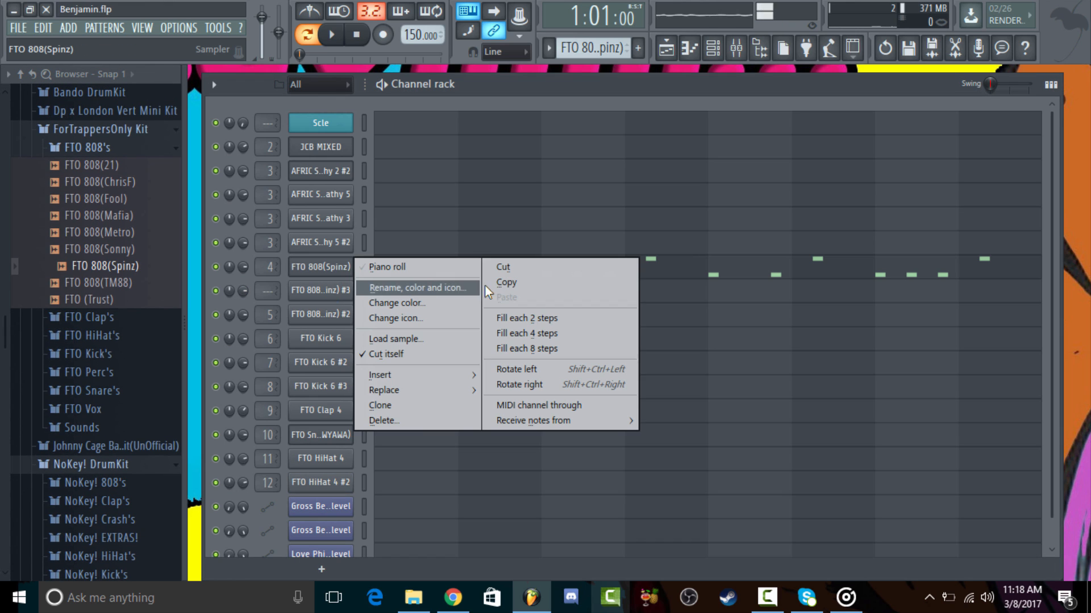
pyautogui.click(506, 283)
pyautogui.rightClick(319, 288)
pyautogui.click(506, 320)
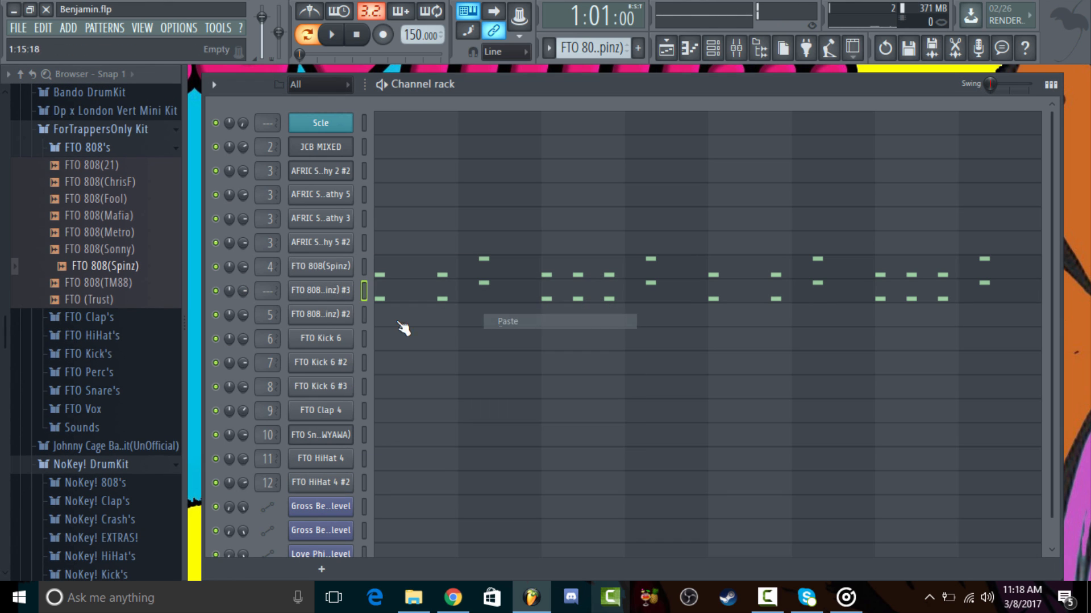
# Step: Enable Cut itself on the new 808 channel and check its envelope and sample settings during playback with the original 808 muted
pyautogui.rightClick(321, 291)
pyautogui.click(389, 377)
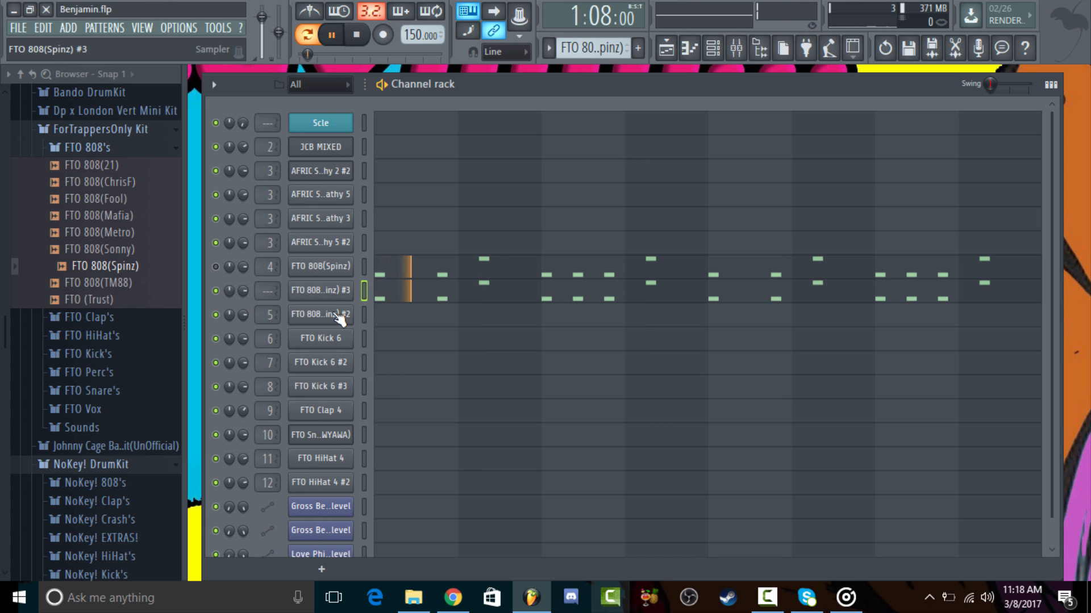
pyautogui.click(338, 291)
pyautogui.click(336, 263)
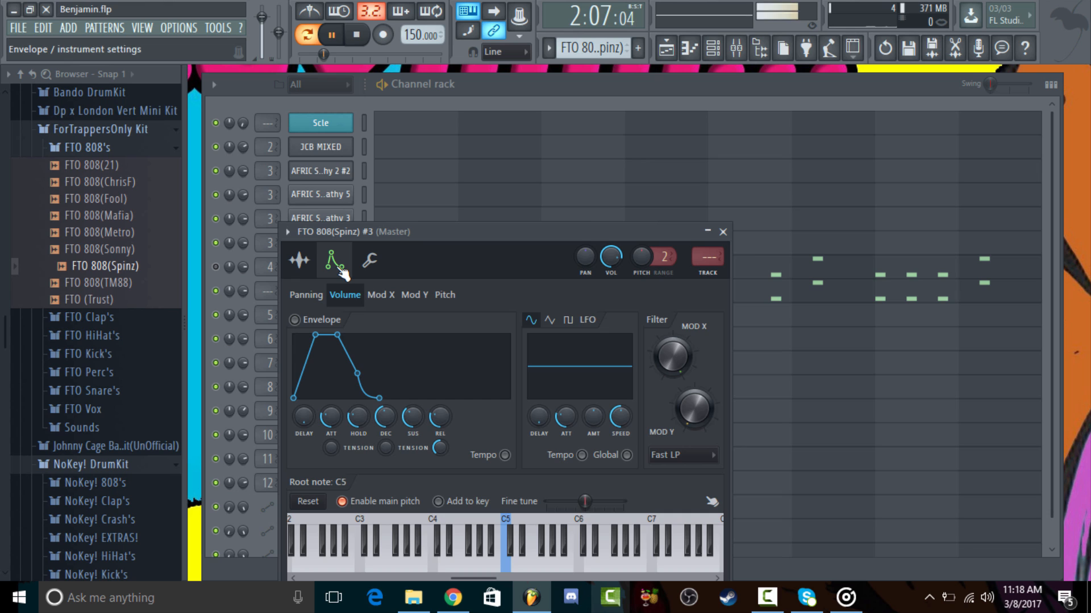
pyautogui.click(298, 260)
pyautogui.click(418, 95)
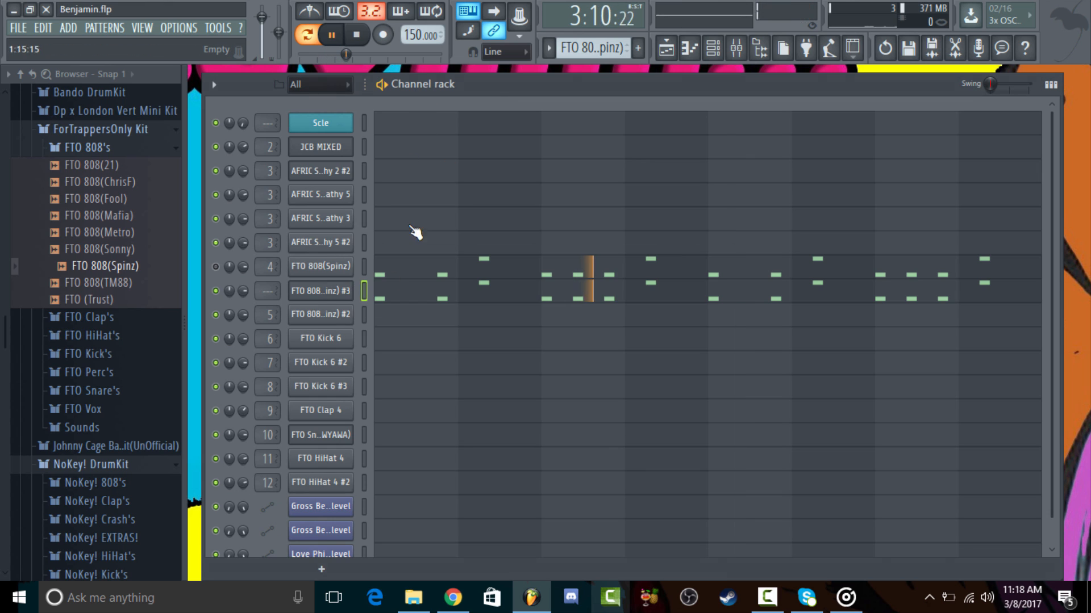
# Step: Change the new 808 channel's time stretching mode and listen to the pattern
pyautogui.click(354, 289)
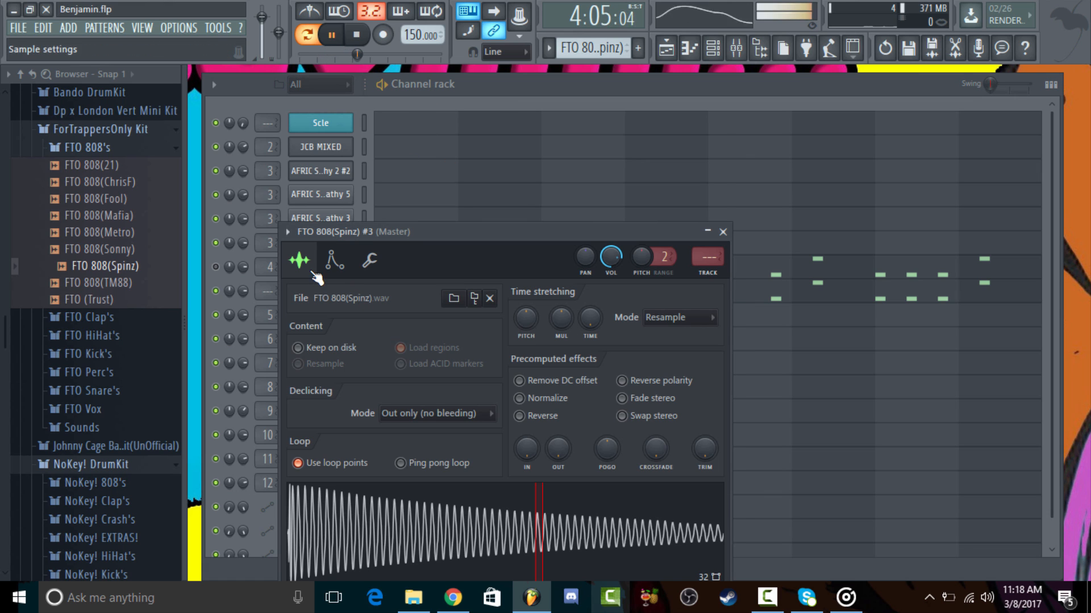
pyautogui.click(663, 317)
pyautogui.click(660, 391)
pyautogui.click(578, 97)
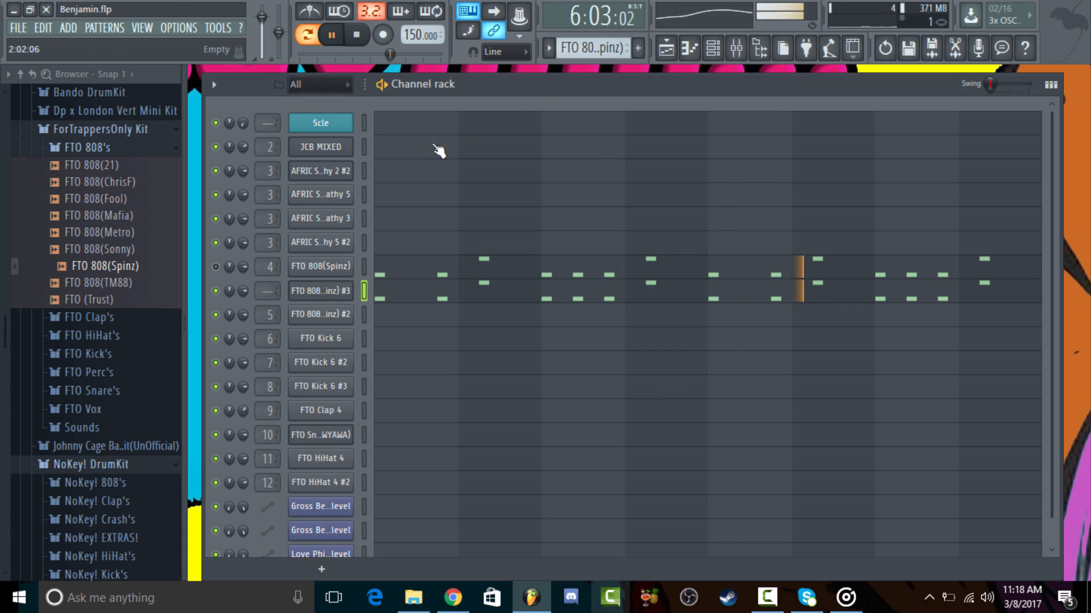
pyautogui.click(365, 37)
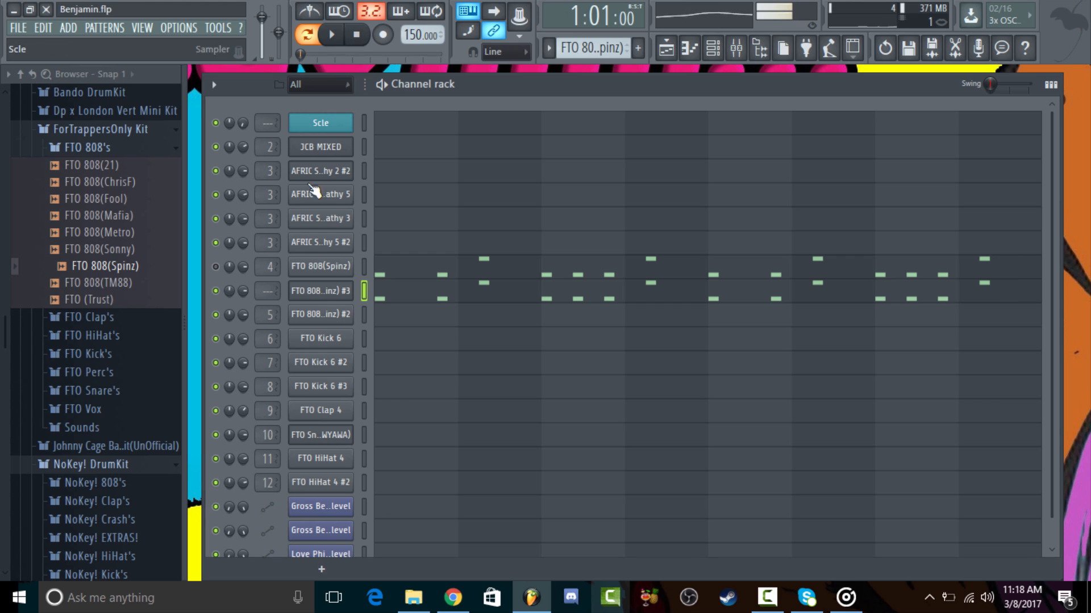
# Step: Mute the new 808 channel, unmute the original FTO 808(Spinz) and play the pattern for comparison
pyautogui.click(216, 291)
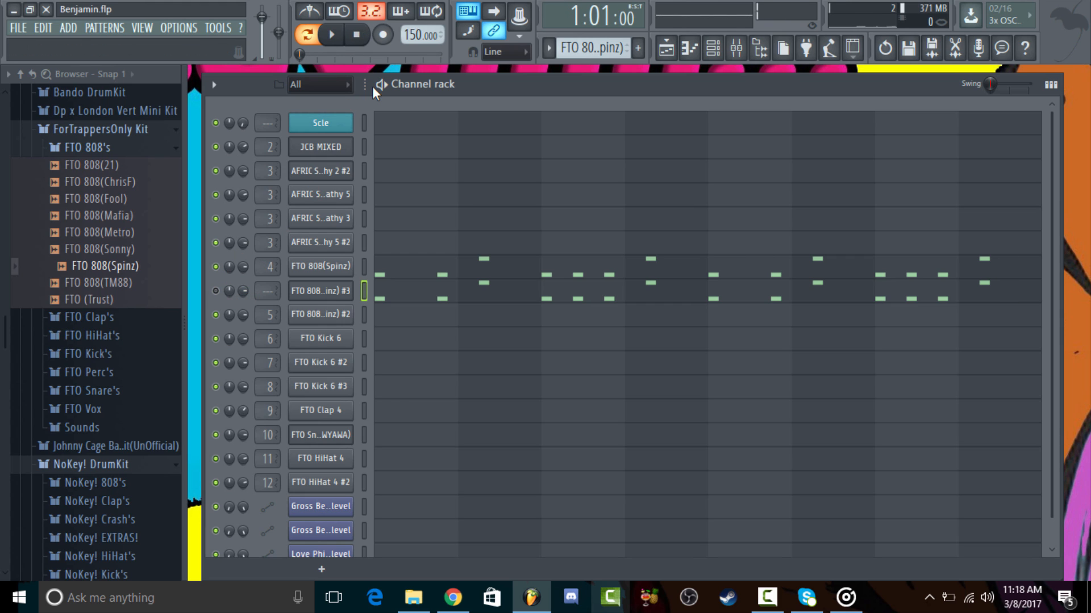
pyautogui.press('space')
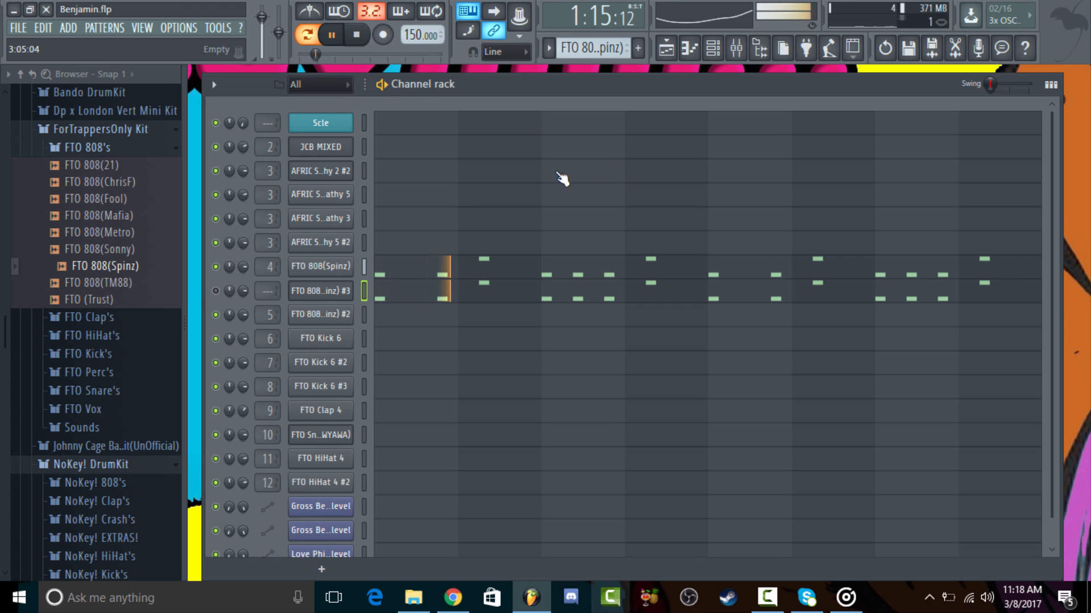
pyautogui.click(359, 39)
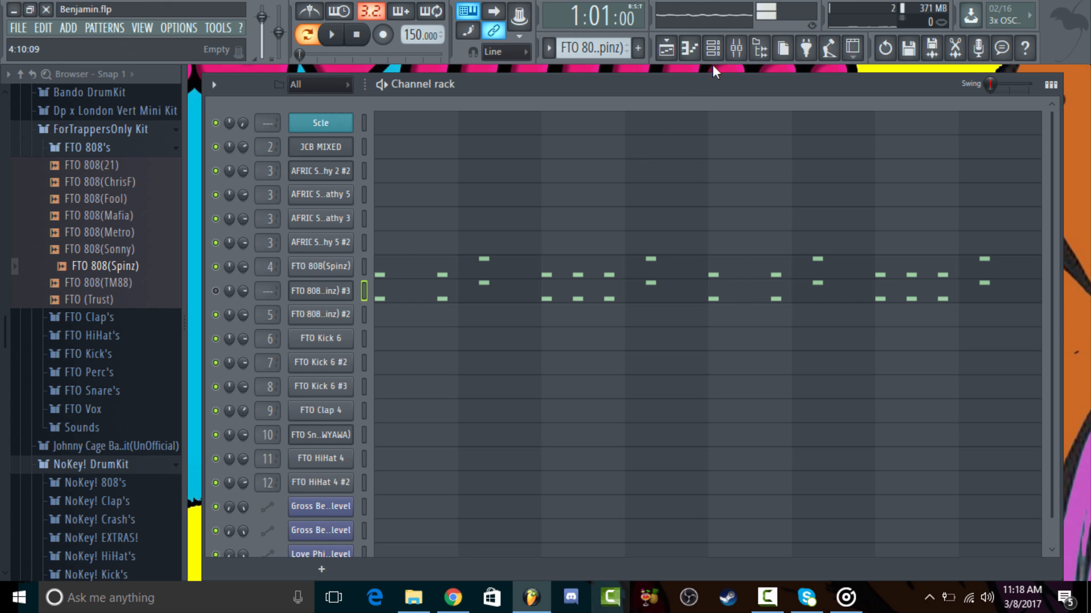
# Step: Play the pattern and examine the Fruity parametric EQ 2 curve on the FTO 808(Spinz) mixer track
pyautogui.click(739, 59)
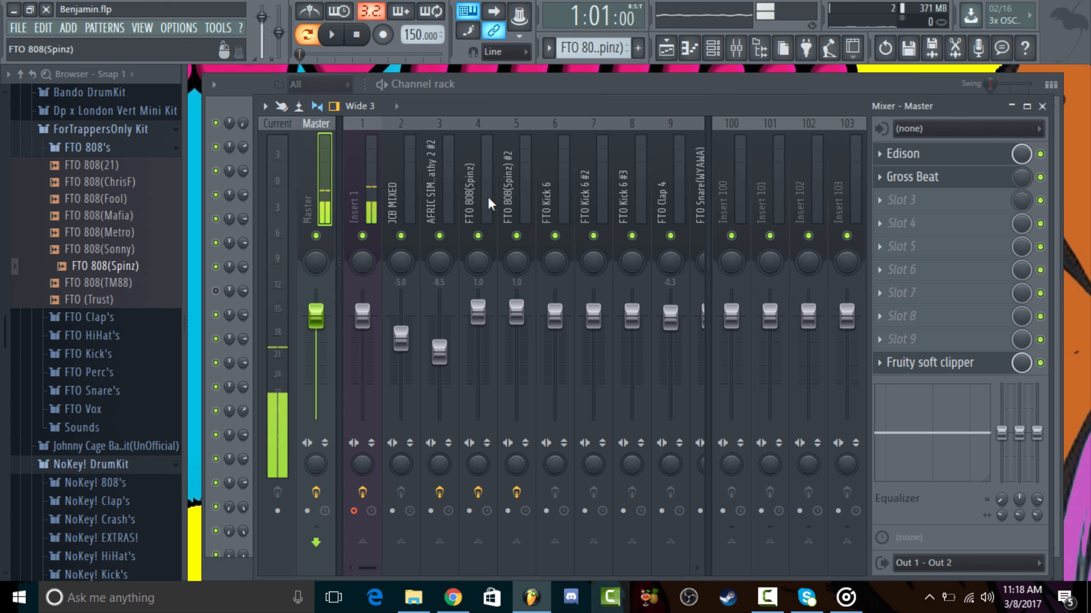
pyautogui.press('space')
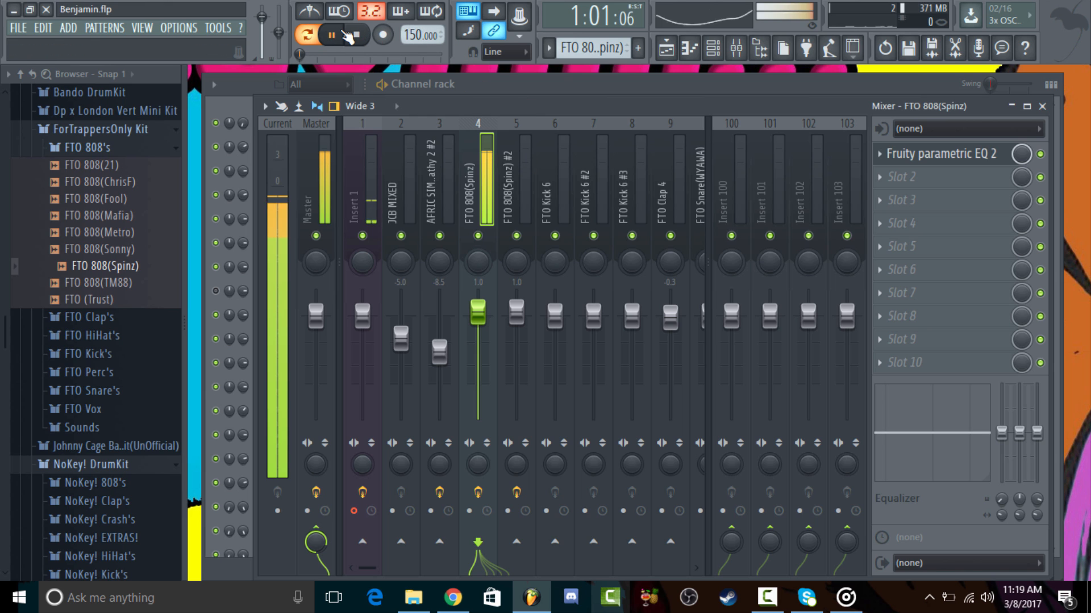
pyautogui.click(926, 159)
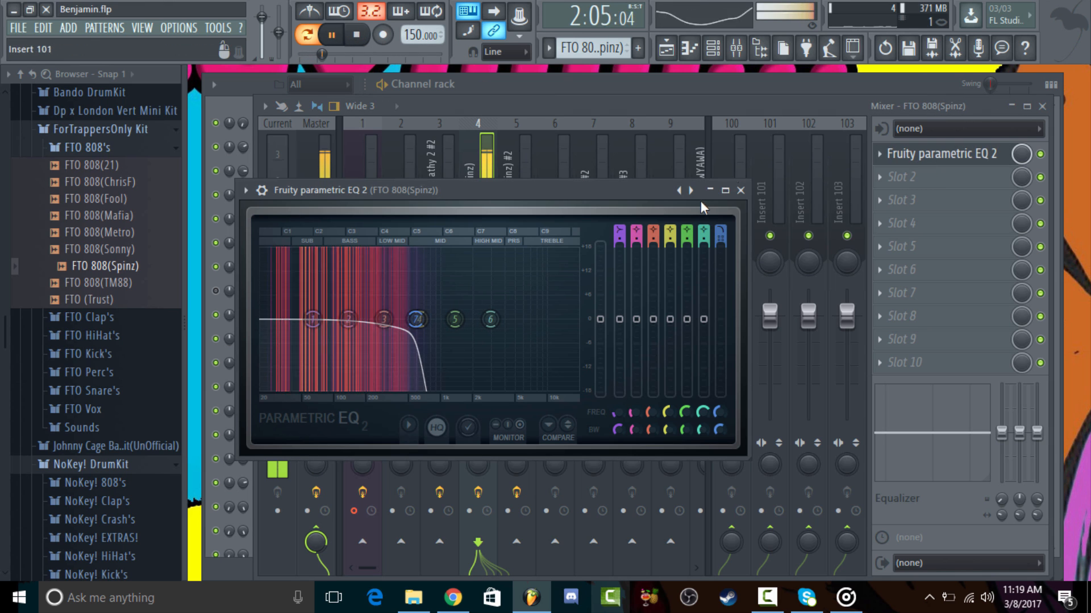
pyautogui.press('Escape')
# Step: Bypass the EQ on the FTO 808(Spinz) mixer track and play the pattern to hear the 808 without it
pyautogui.click(1040, 154)
pyautogui.press('space')
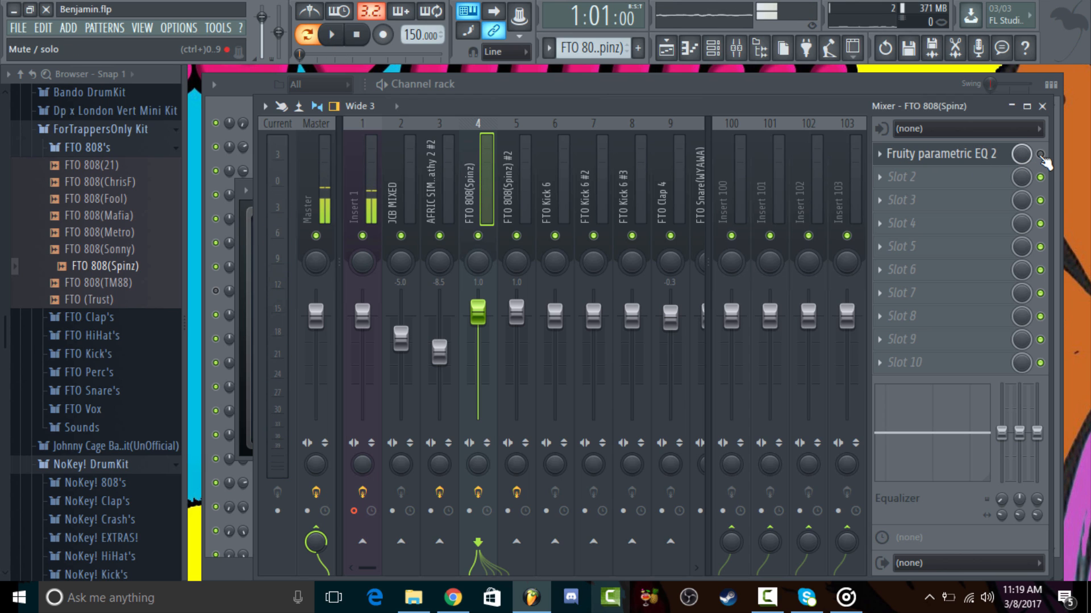
pyautogui.press('space')
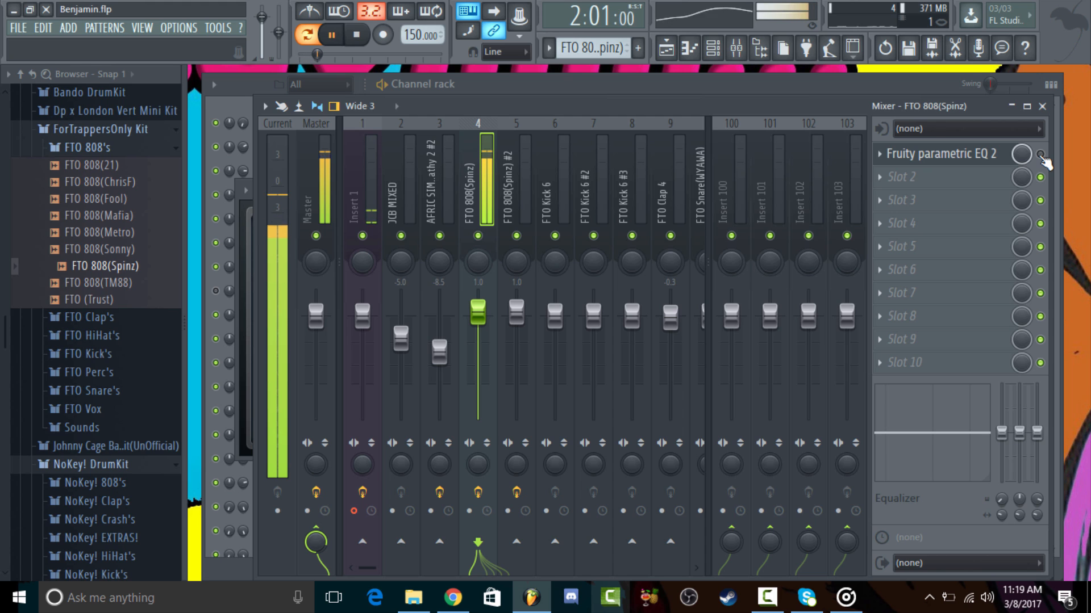
pyautogui.click(986, 164)
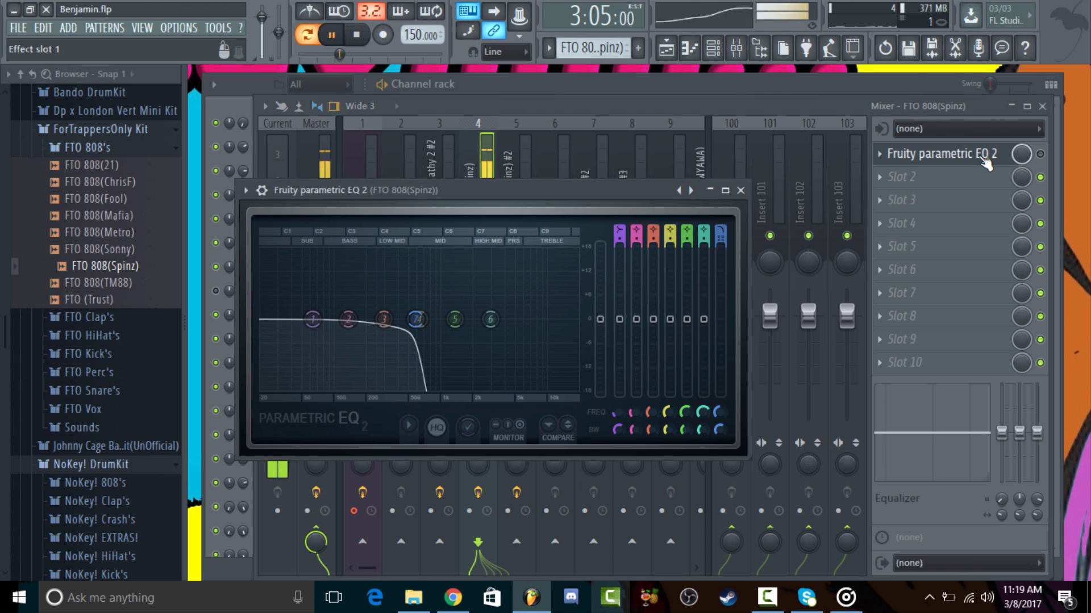
pyautogui.press('space')
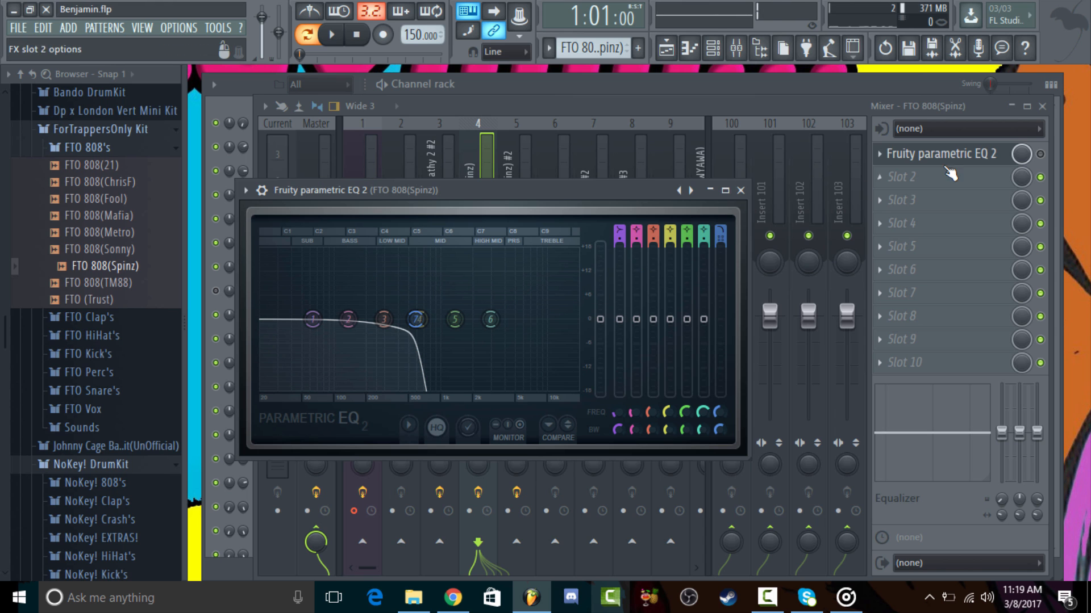
# Step: Add a second Fruity Parametric EQ 2 in slot 2 of the 808 track and watch its spectrum during playback
pyautogui.click(896, 169)
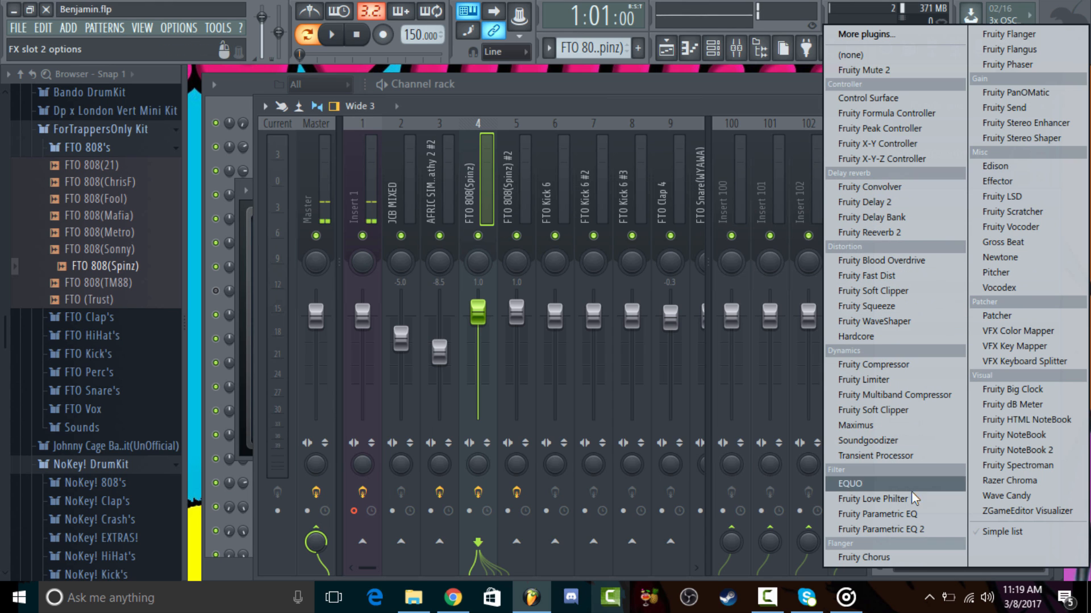
pyautogui.click(915, 529)
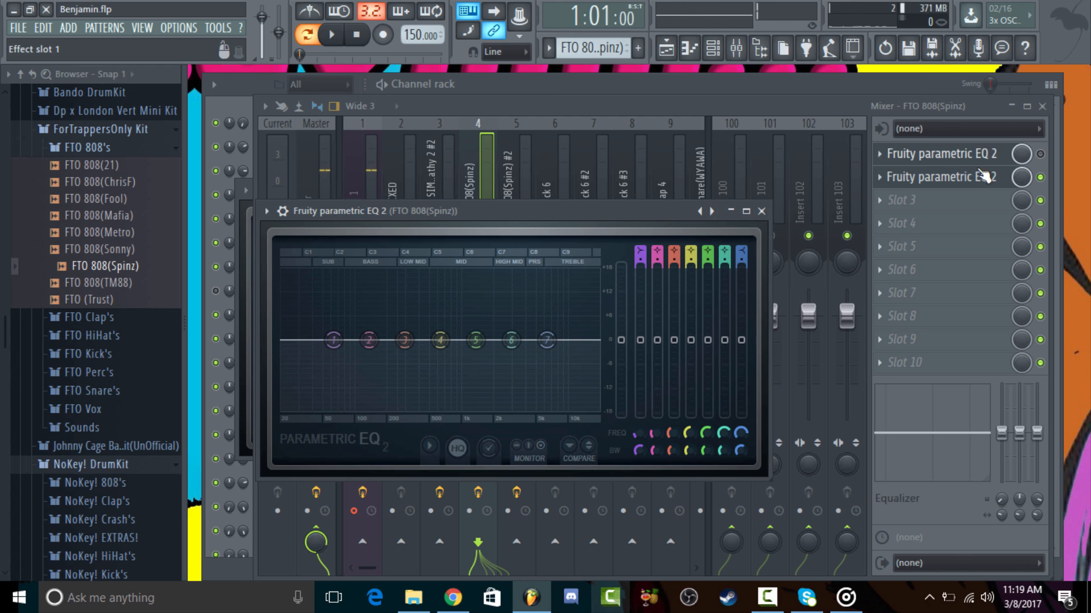
pyautogui.press('space')
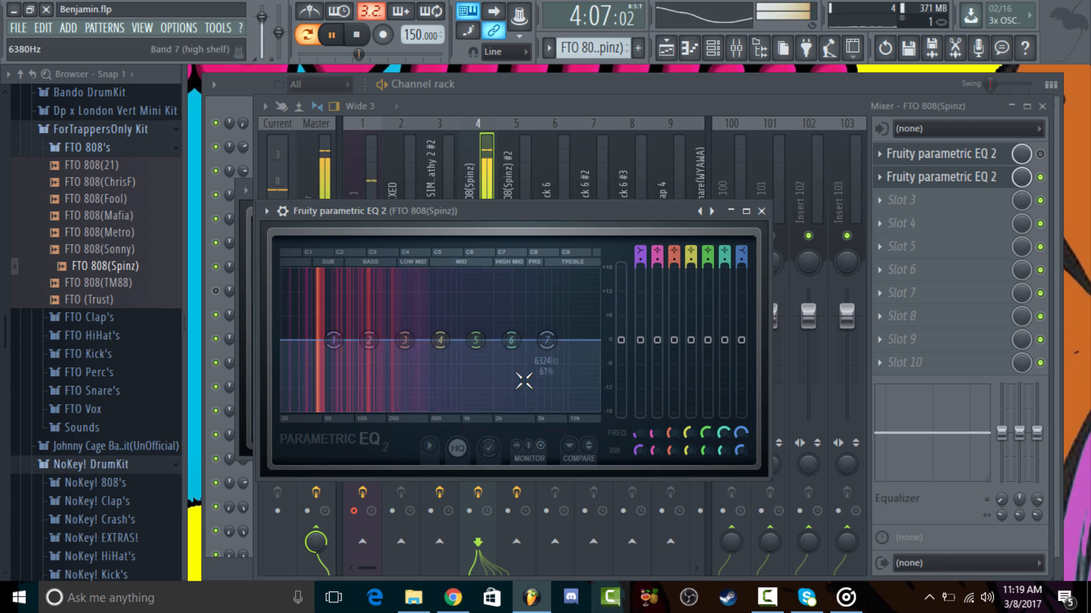
pyautogui.press('space')
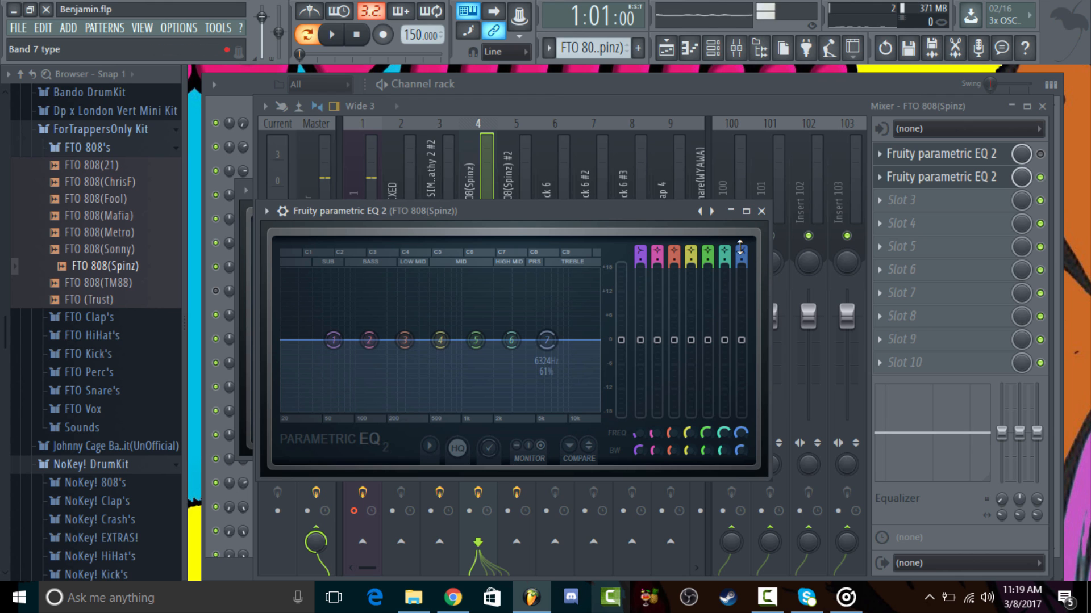
# Step: Change band 7 of the new EQ to a low pass, try its width and reset it, and steepen the filter slope
pyautogui.scroll(-3, 741, 256)
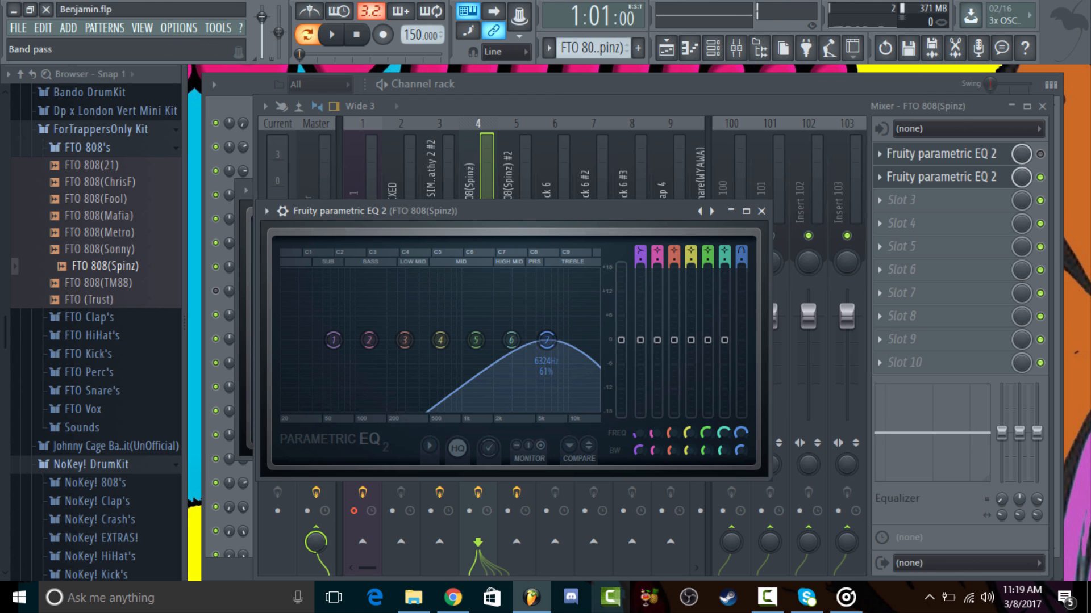
pyautogui.scroll(-1, 741, 255)
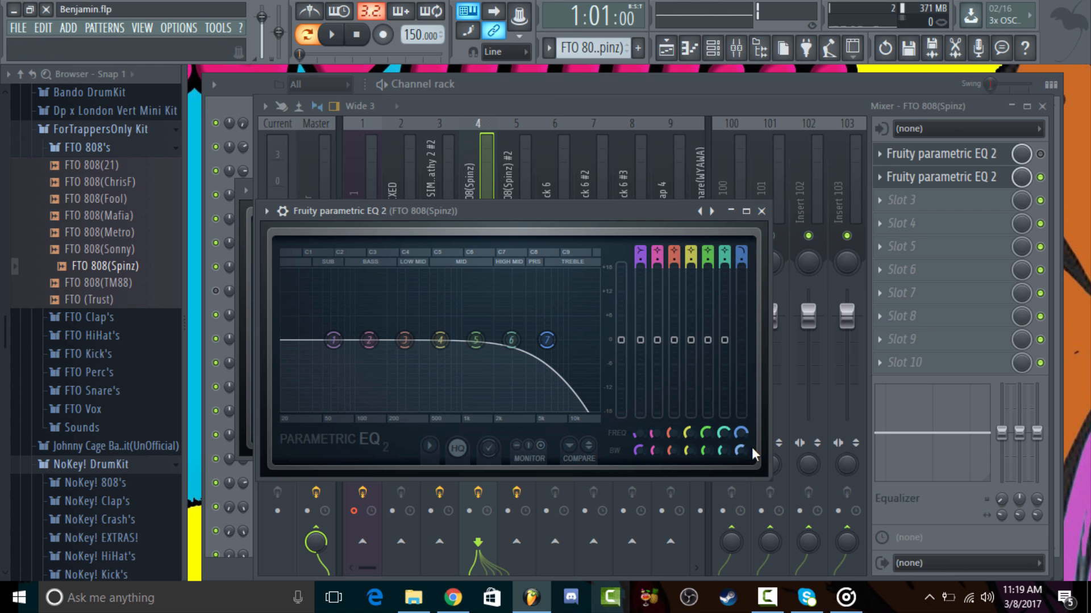
pyautogui.moveTo(741, 450); pyautogui.dragTo(741, 488)
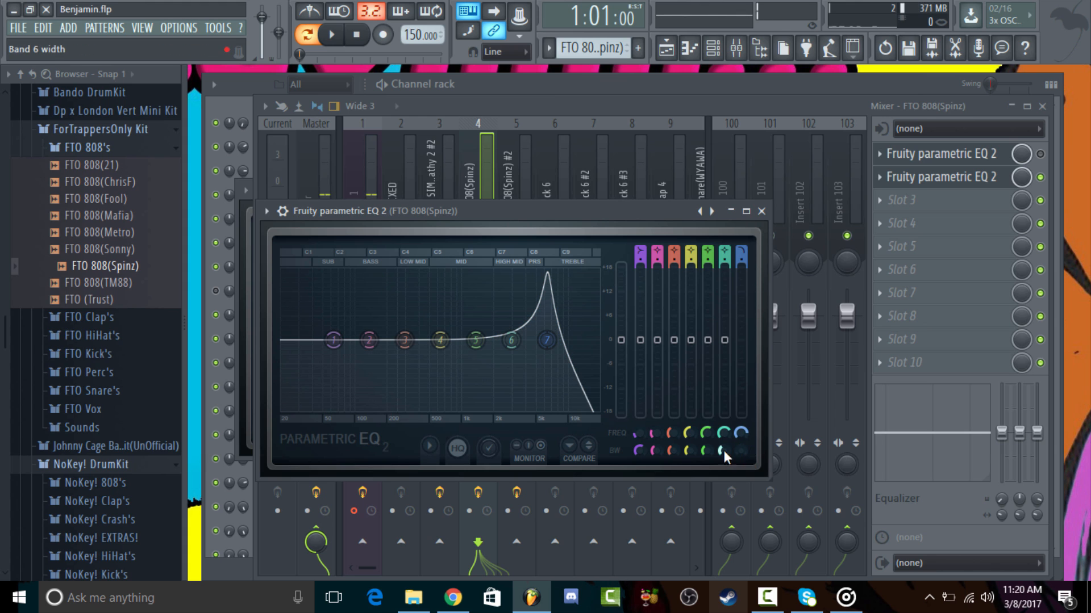
pyautogui.rightClick(743, 450)
pyautogui.click(778, 346)
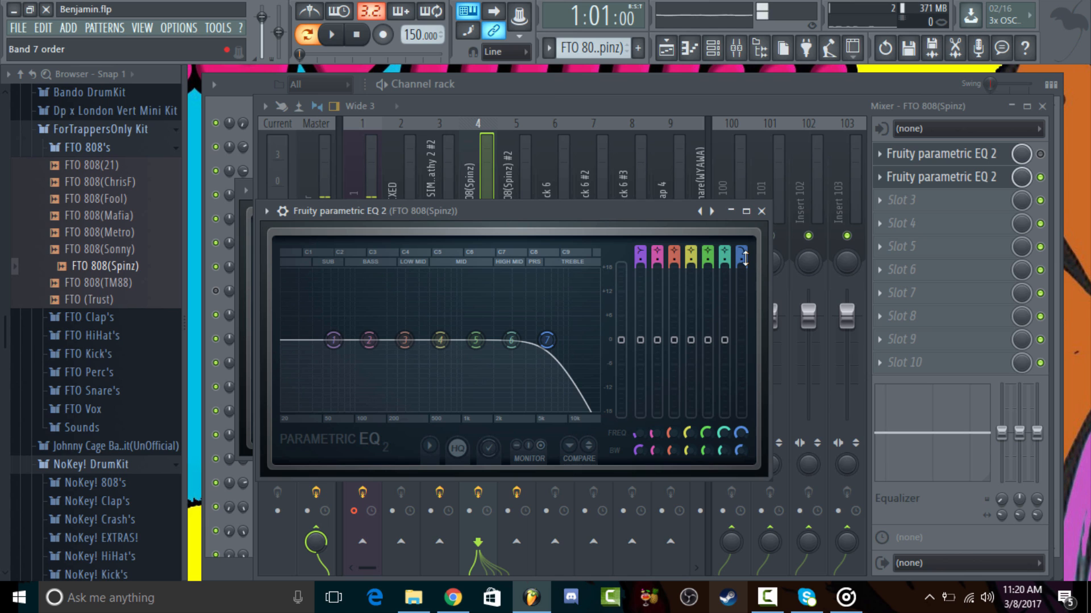
pyautogui.moveTo(743, 257); pyautogui.dragTo(743, 250)
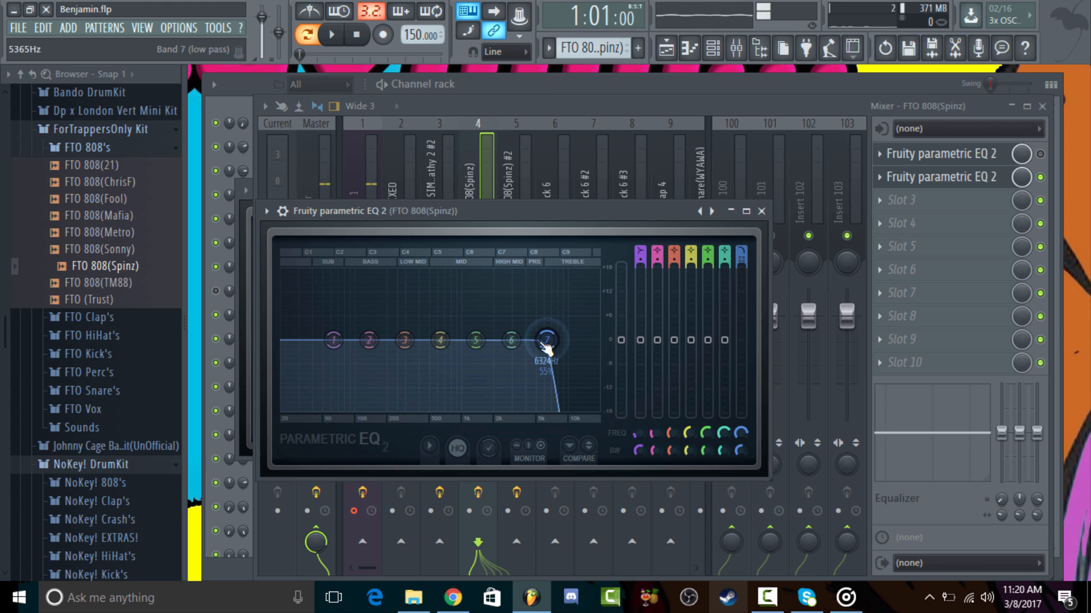
# Step: Lower the band 7 low-pass cutoff to about 1 kHz while listening to the pattern
pyautogui.moveTo(546, 344); pyautogui.dragTo(464, 341)
pyautogui.press('space')
pyautogui.moveTo(467, 340); pyautogui.dragTo(461, 340)
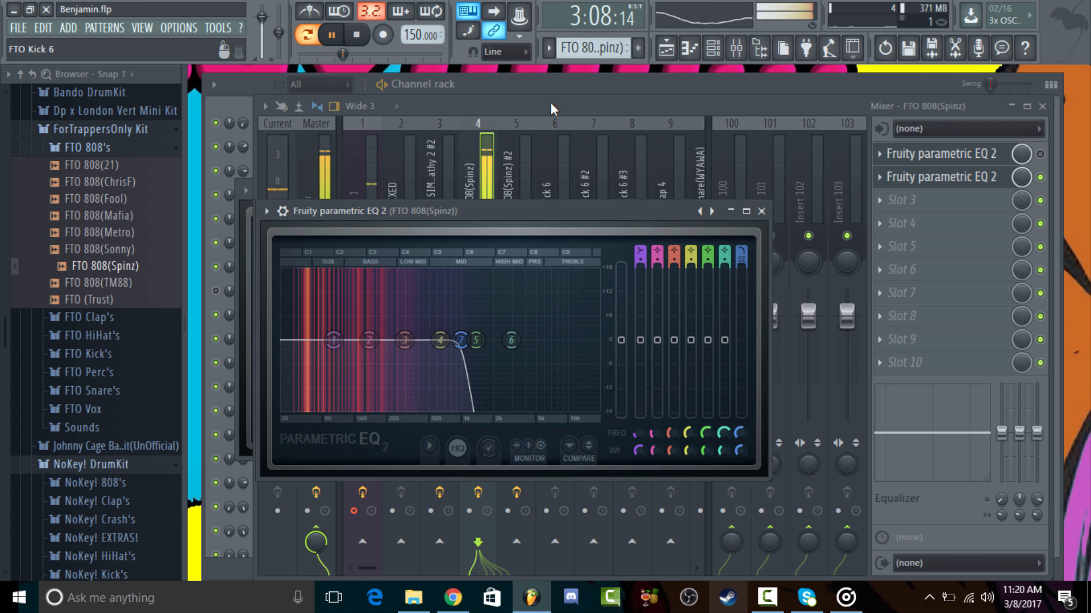
# Step: Bypass the second EQ, compare the 808 with the first EQ off and on, leave the first enabled and stop playback
pyautogui.click(1040, 177)
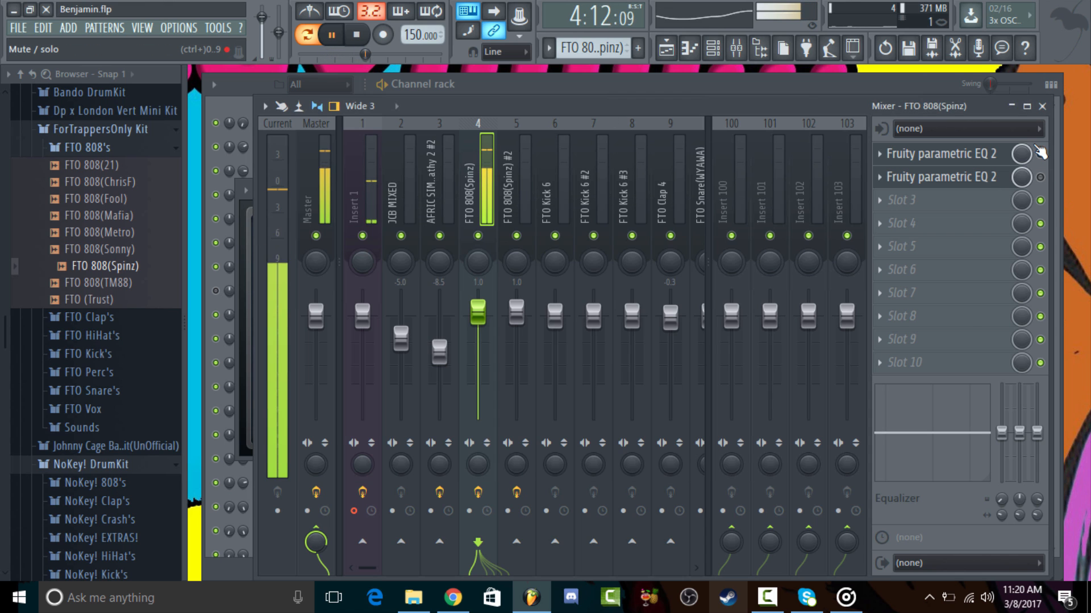
pyautogui.click(1006, 160)
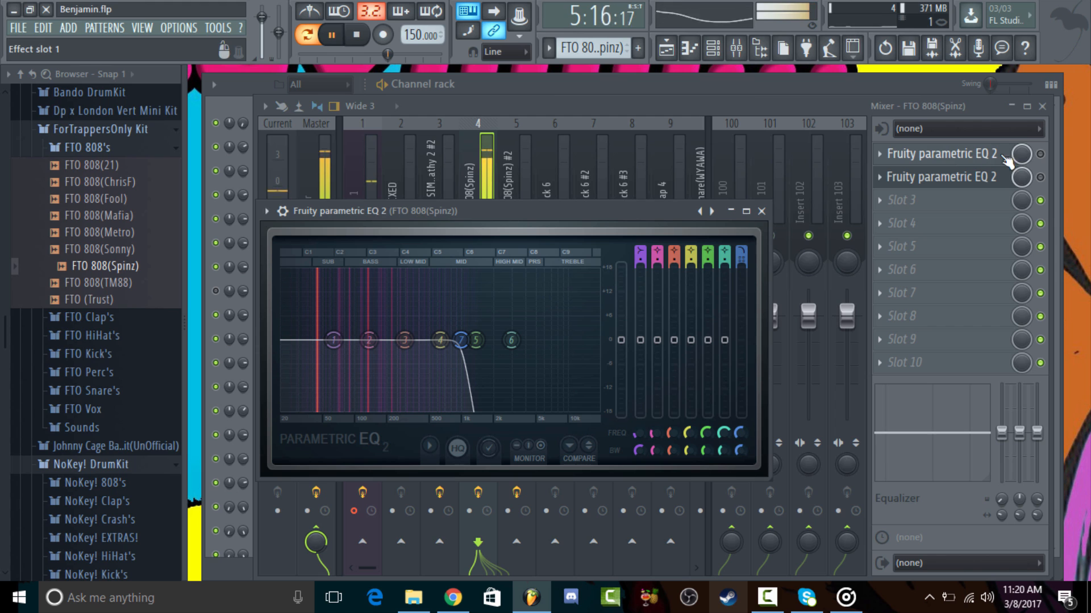
pyautogui.click(1041, 155)
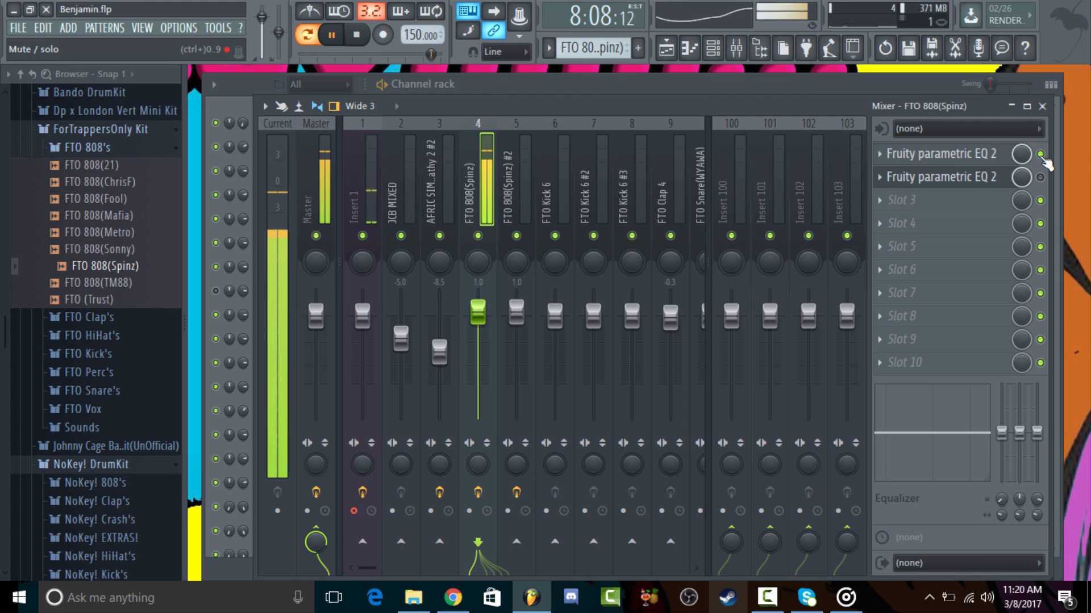
pyautogui.click(1041, 155)
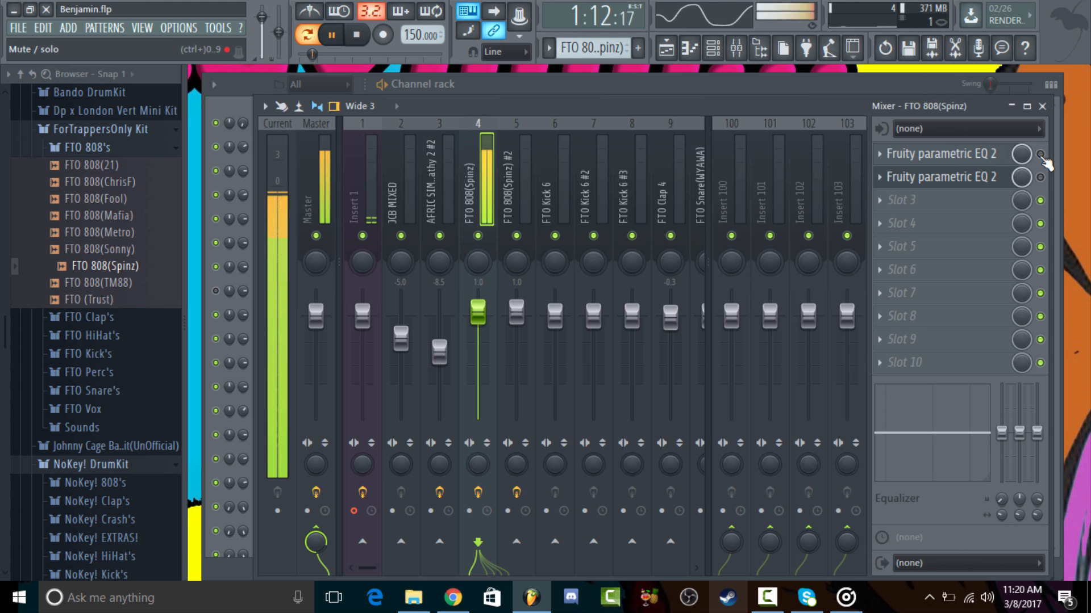
pyautogui.click(1041, 156)
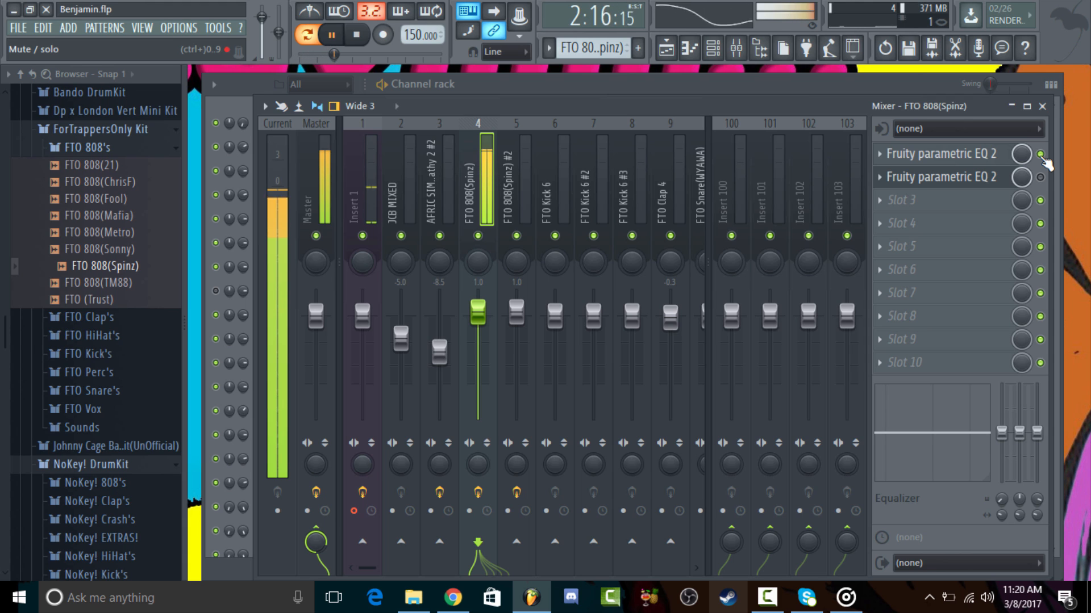
pyautogui.click(356, 37)
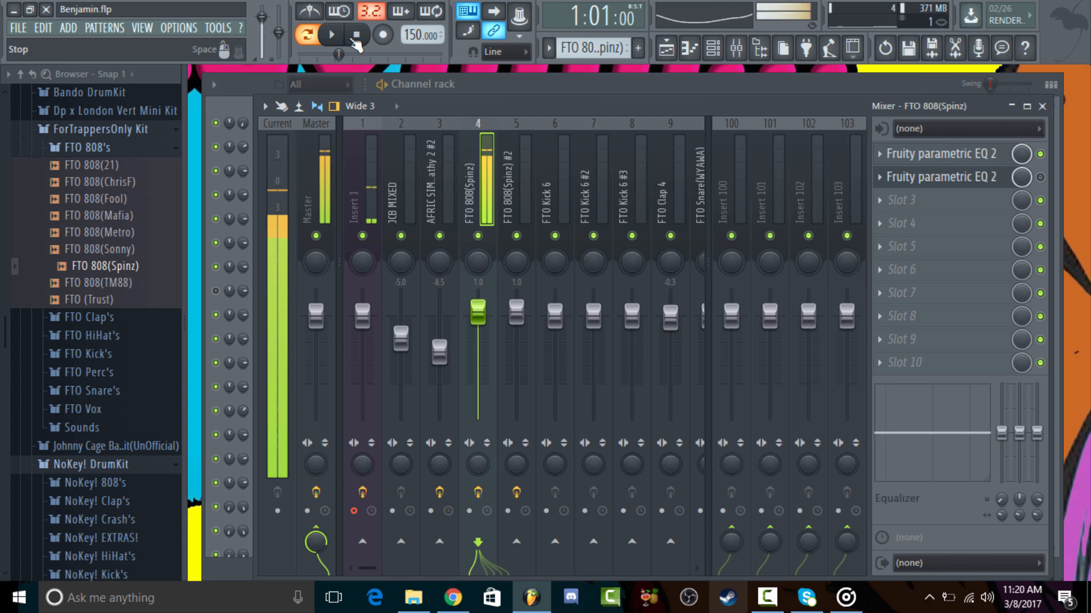
# Step: Delete the FTO 808(Spinz) #3 channel and view the original 808's notes in the piano roll
pyautogui.click(497, 84)
pyautogui.rightClick(335, 298)
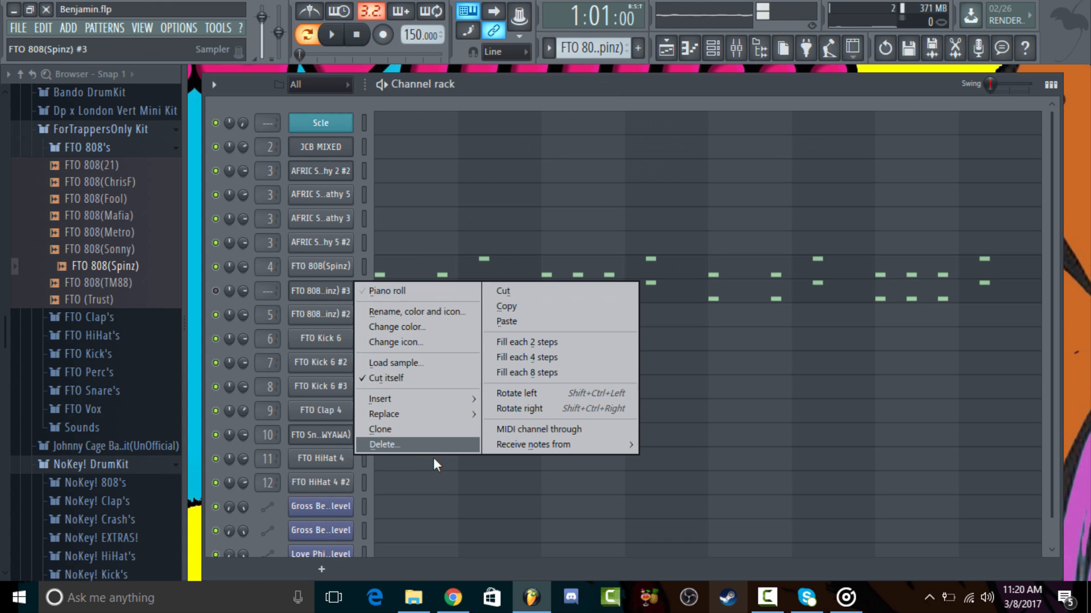
pyautogui.click(418, 448)
pyautogui.click(632, 343)
pyautogui.click(482, 277)
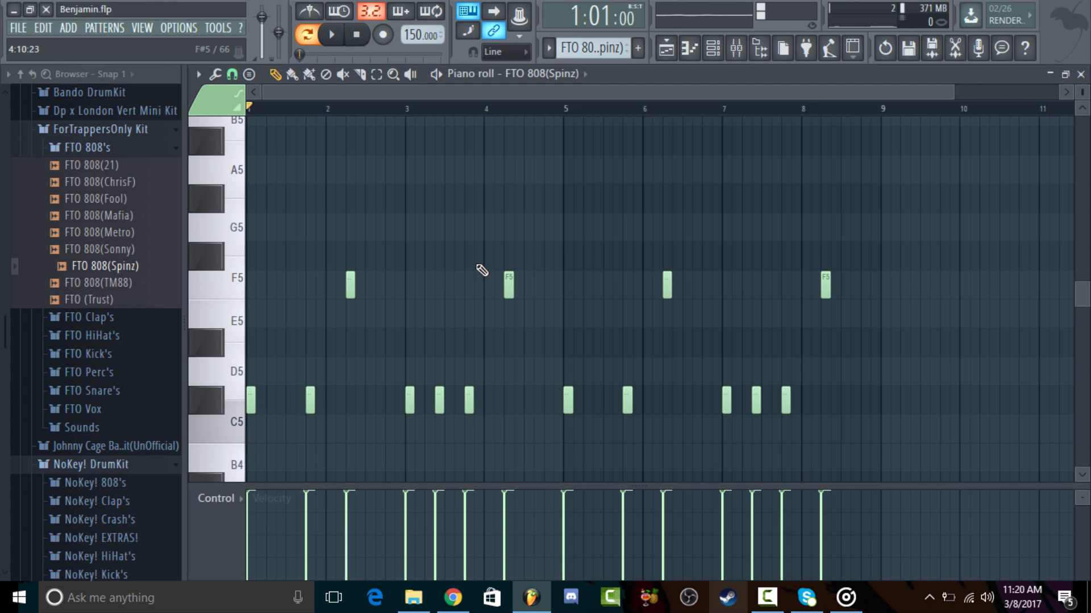
pyautogui.click(1081, 74)
# Step: Copy the Scle channel's notes from the AFRIC SIMONE Sympathy 2 #2 pattern and paste them into Scle in the FTO 808(Spinz) pattern
pyautogui.scroll(-4, 592, 47)
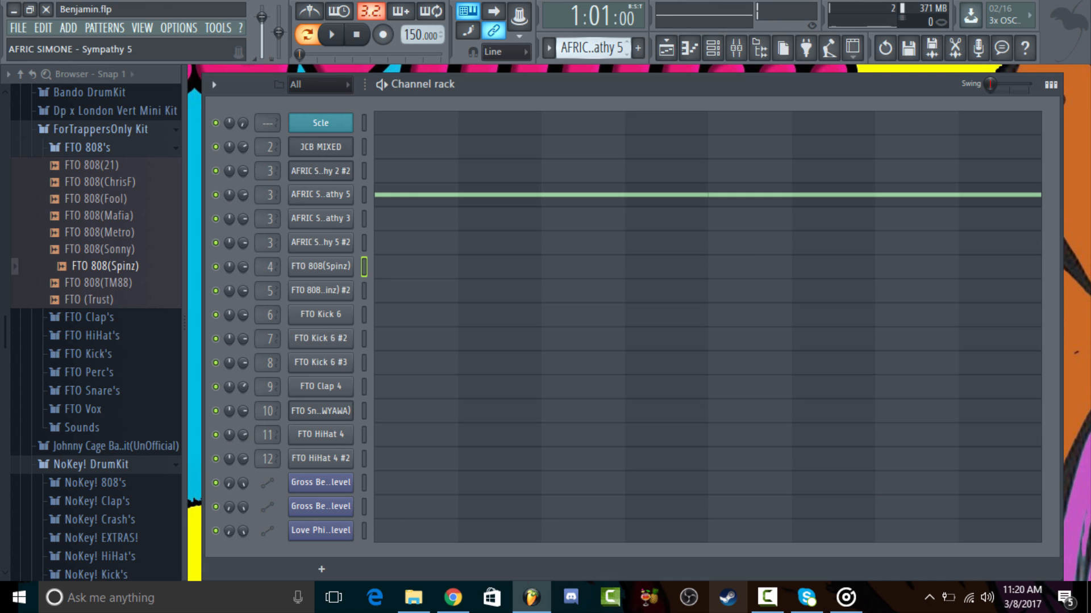
pyautogui.rightClick(367, 122)
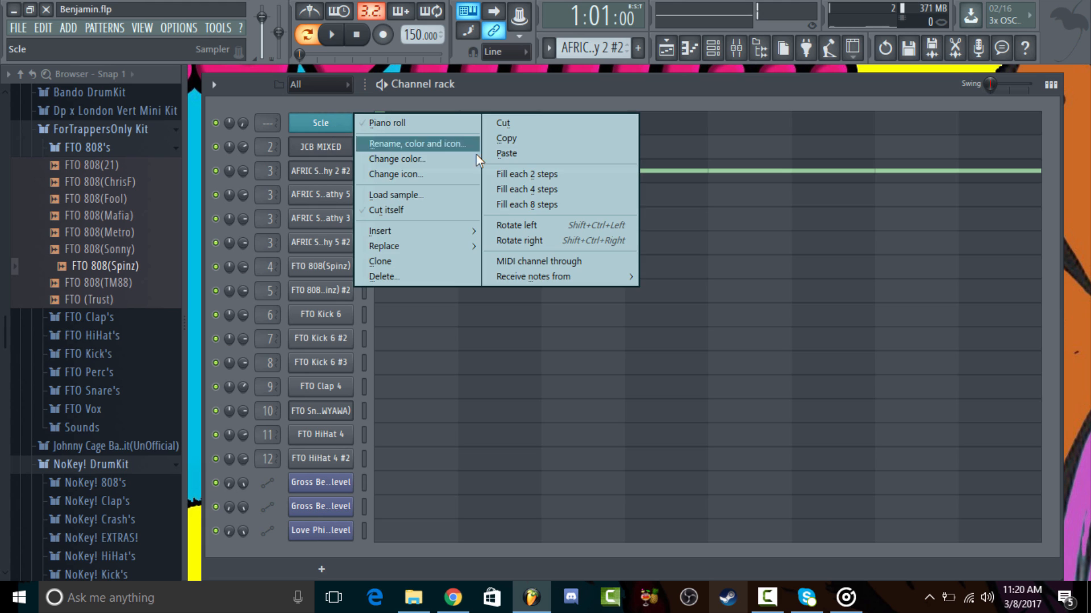
pyautogui.click(495, 138)
pyautogui.scroll(-4, 583, 50)
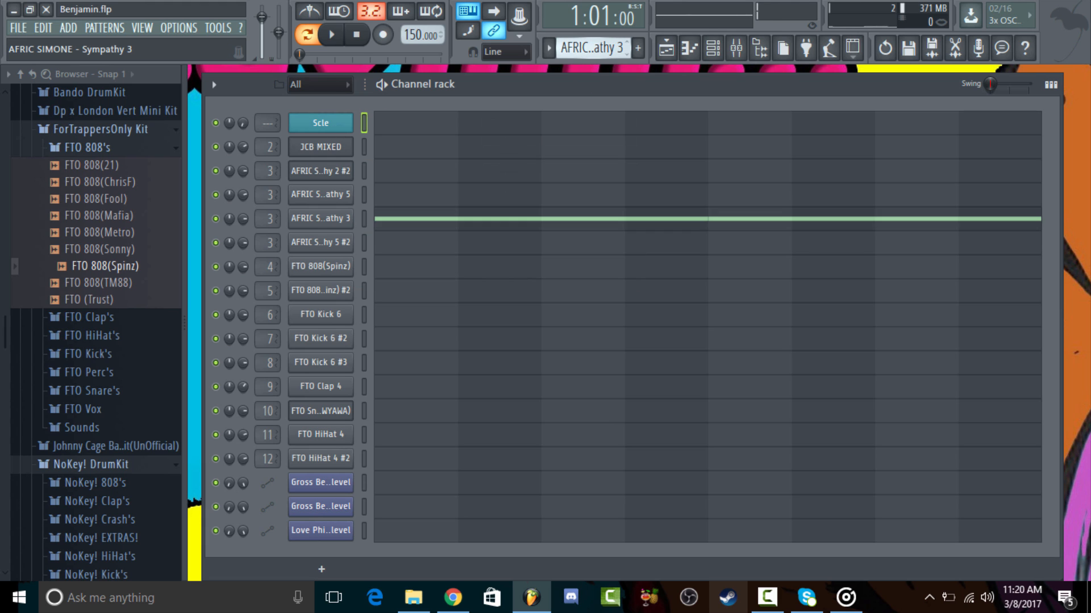
pyautogui.rightClick(344, 123)
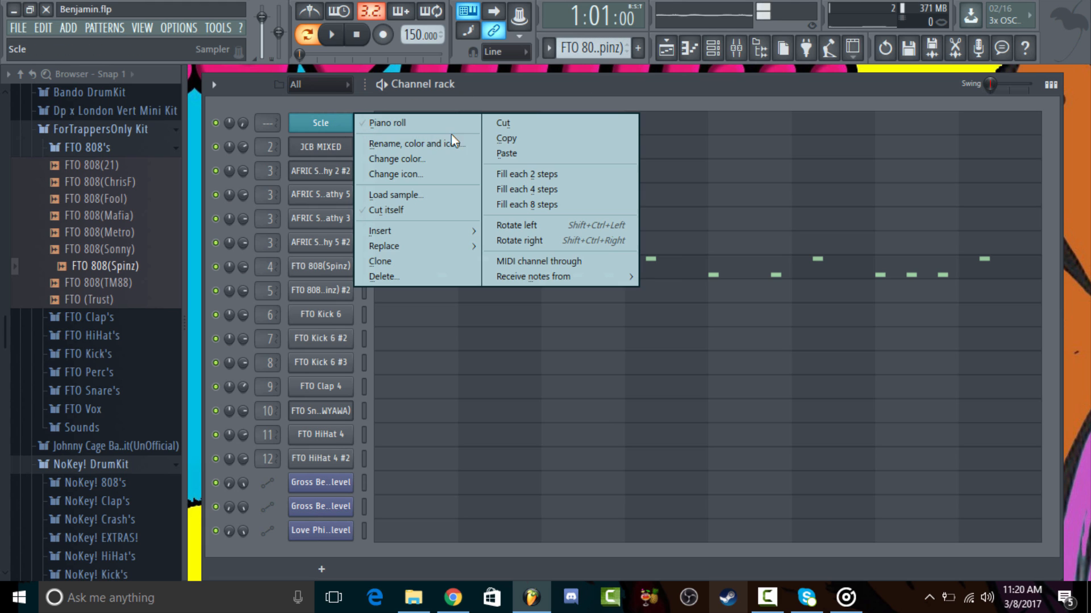
pyautogui.click(500, 153)
pyautogui.click(424, 130)
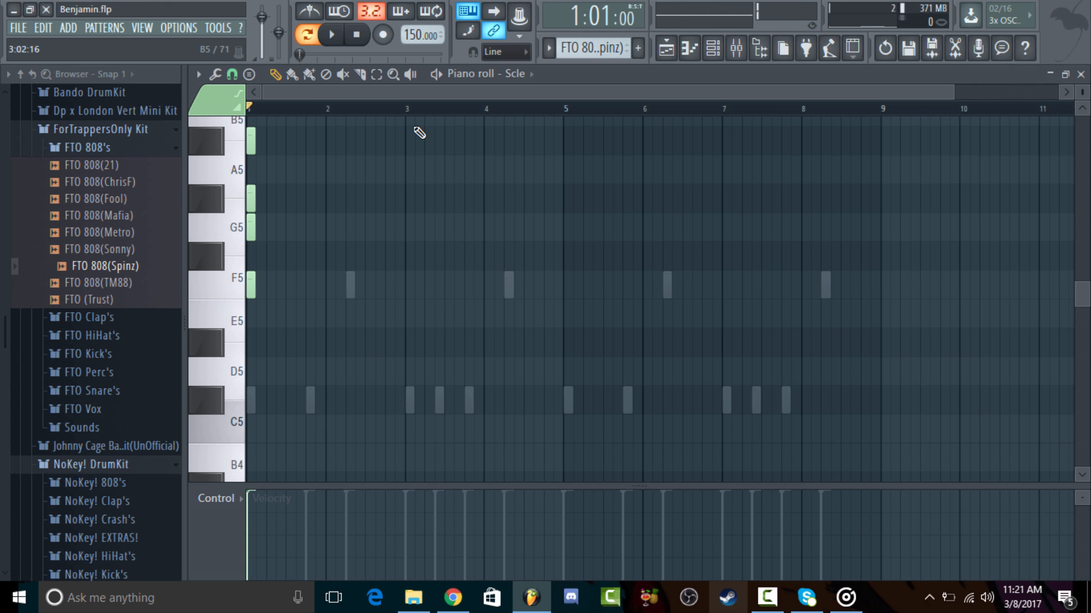
# Step: Lengthen all the pasted Scle scale notes to two bars, ending at the start of bar 3
pyautogui.hotkey('ctrl', 'a')
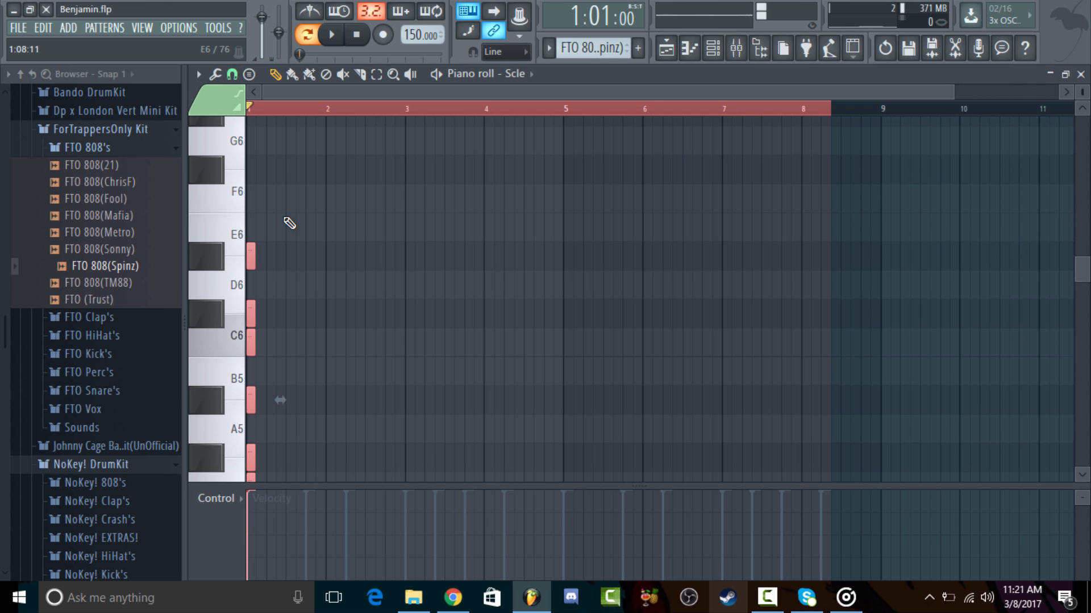
pyautogui.moveTo(255, 256); pyautogui.dragTo(406, 264)
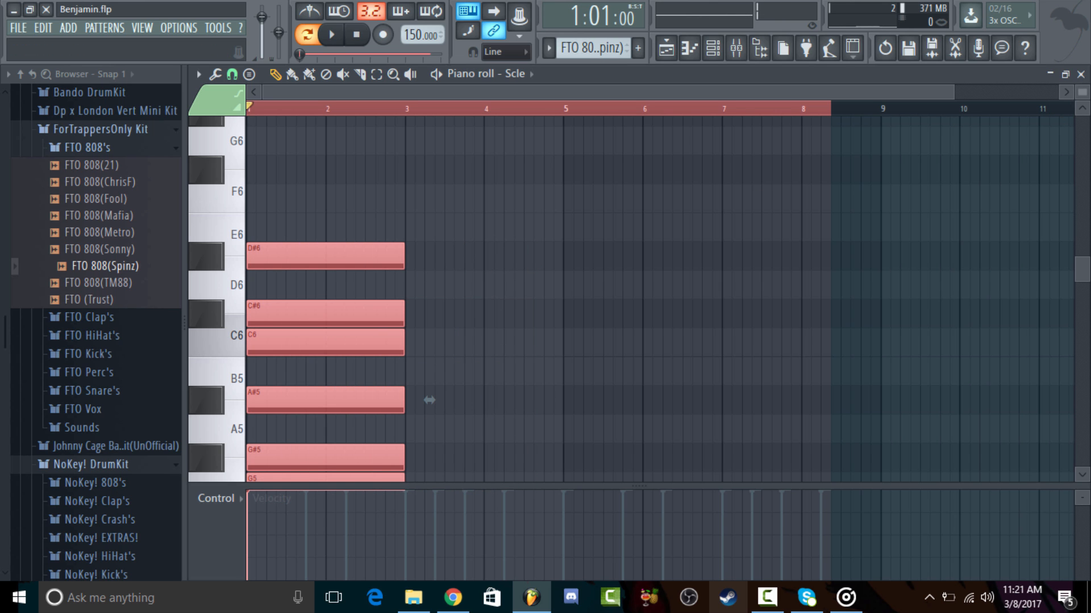
pyautogui.click(1078, 79)
# Step: Examine the FTO 808(Spinz) notes in the piano roll against the ghost notes of the scale
pyautogui.click(516, 273)
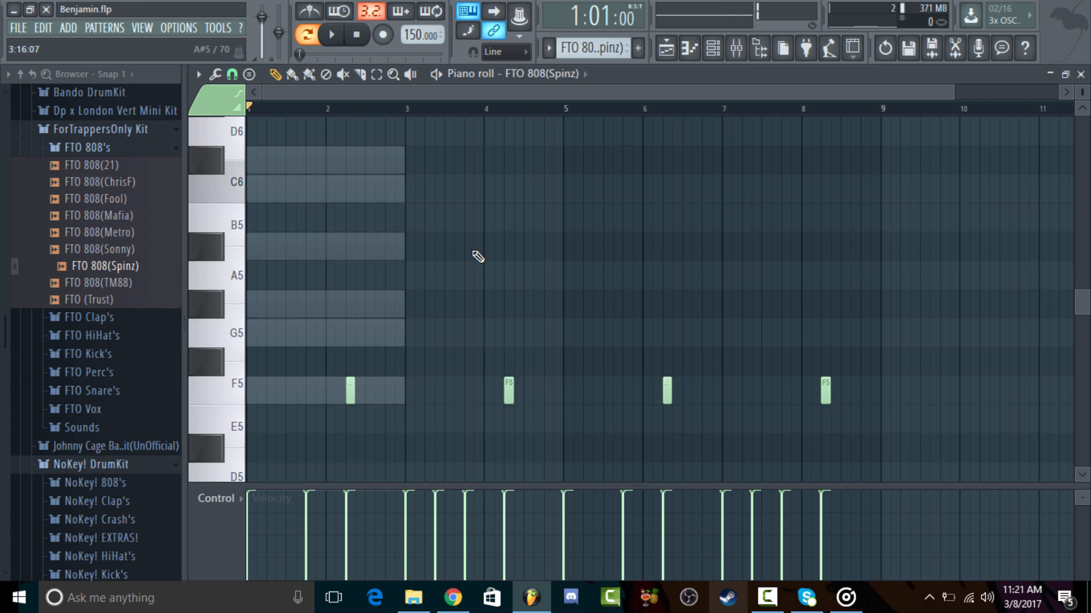
pyautogui.scroll(3, 457, 218)
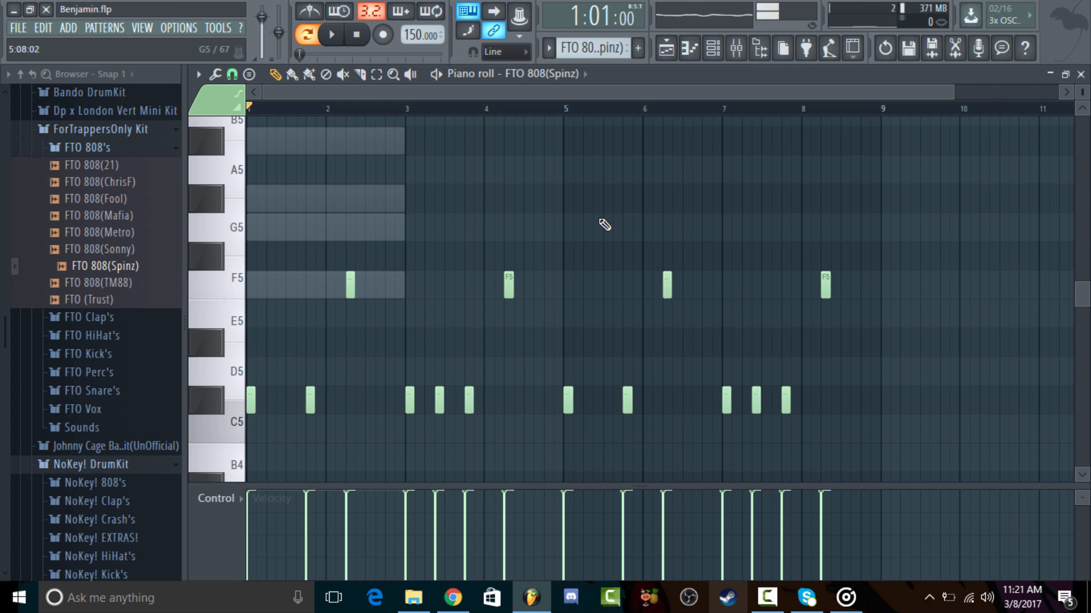
pyautogui.scroll(2, 225, 335)
pyautogui.scroll(-4, 299, 283)
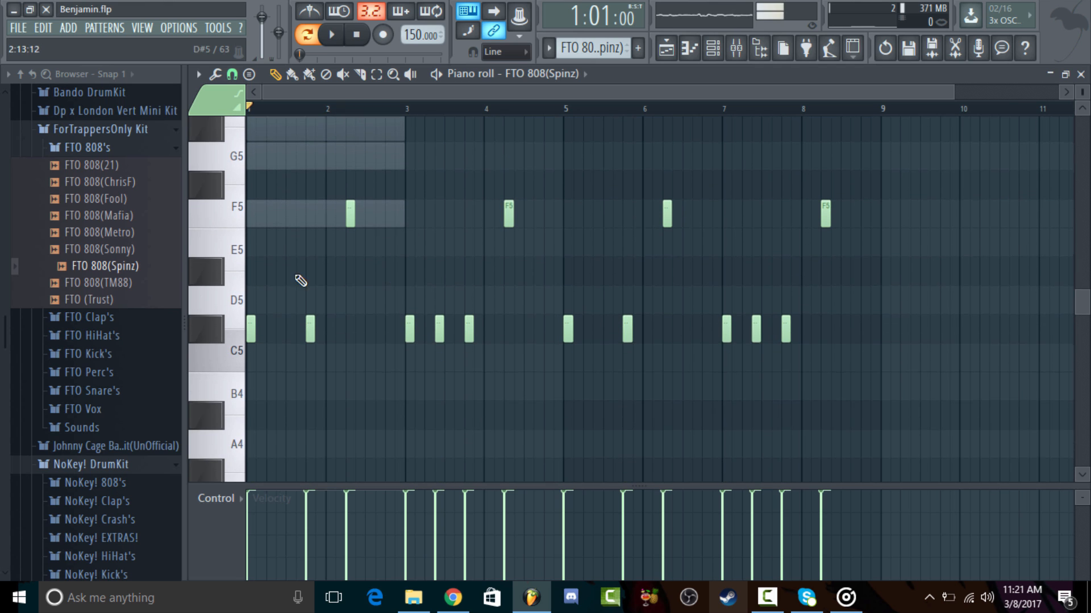
# Step: Try the C#5 notes of FTO 808(Spinz) an octave higher at C#6 against the scale, and return them to C#5
pyautogui.moveTo(841, 275); pyautogui.dragTo(275, 356)
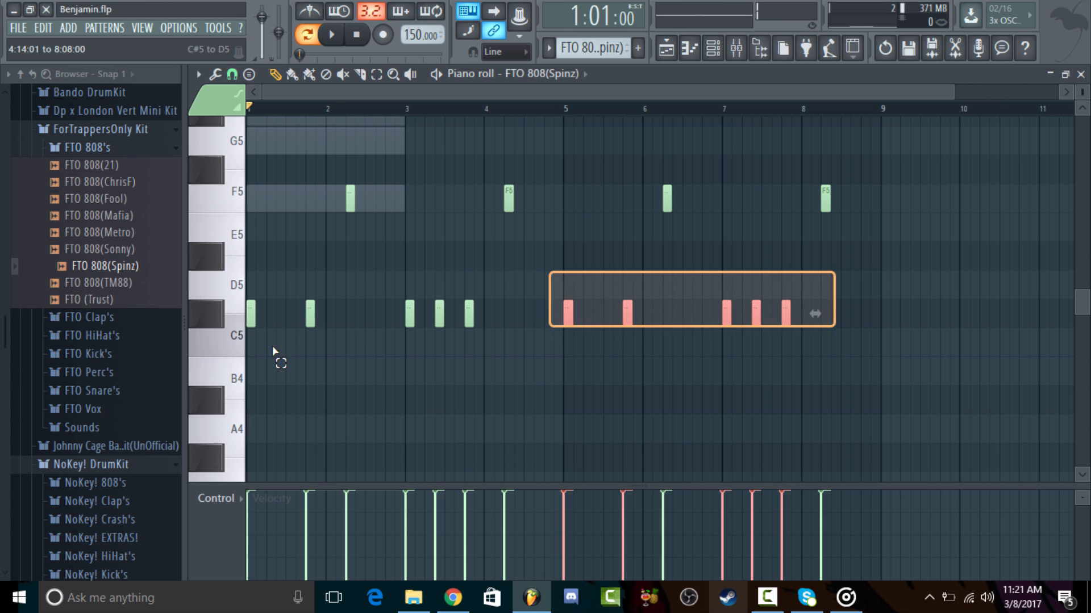
pyautogui.scroll(2, 285, 341)
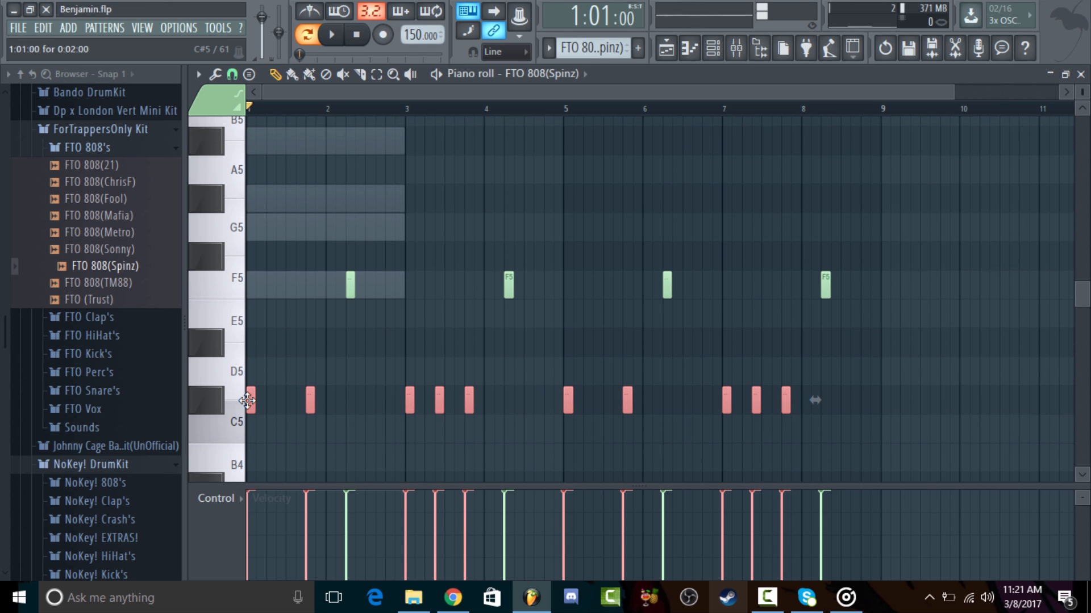
pyautogui.moveTo(247, 400)
pyautogui.mouseDown()
pyautogui.moveTo(241, 244)
pyautogui.moveTo(204, 142)
pyautogui.moveTo(312, 190)
pyautogui.moveTo(275, 168)
pyautogui.moveTo(244, 250)
pyautogui.moveTo(237, 215)
pyautogui.mouseUp()
pyautogui.scroll(-3, 252, 199)
pyautogui.scroll(3, 252, 199)
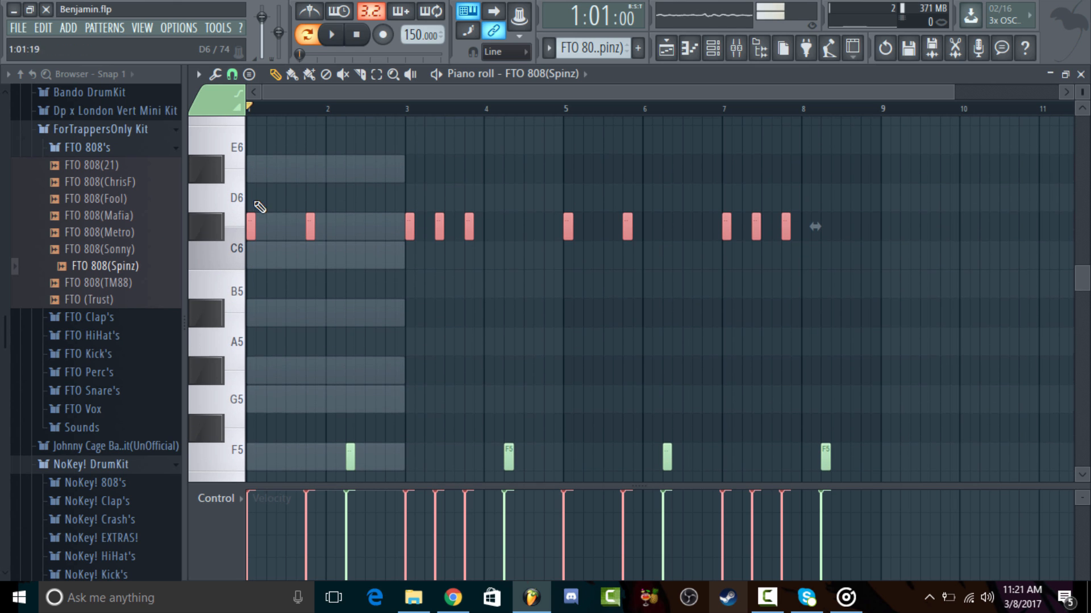
pyautogui.click(249, 75)
pyautogui.click(545, 91)
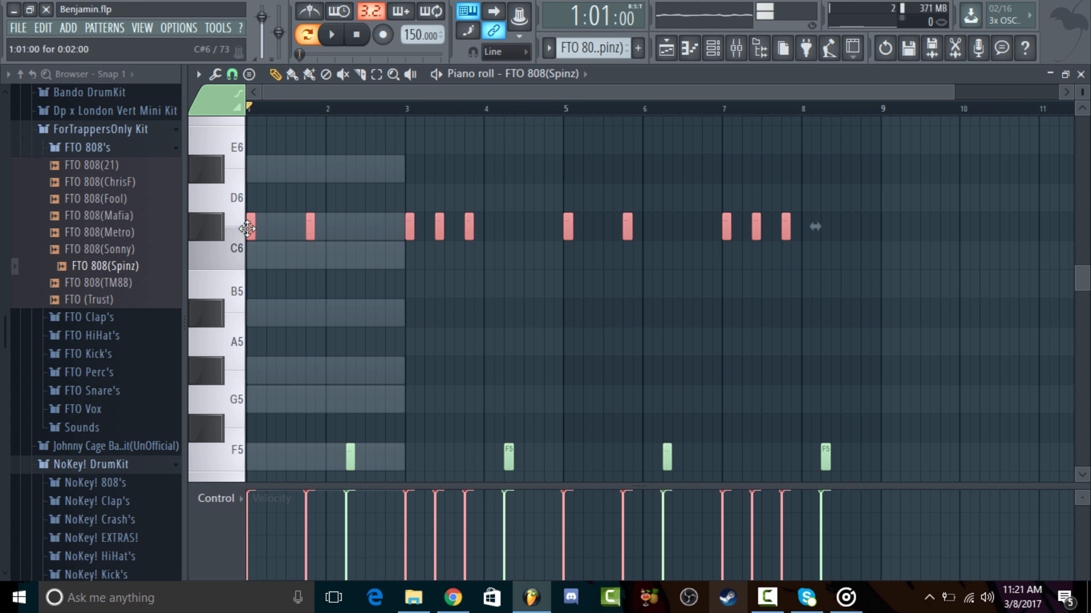
pyautogui.moveTo(246, 230); pyautogui.dragTo(183, 370)
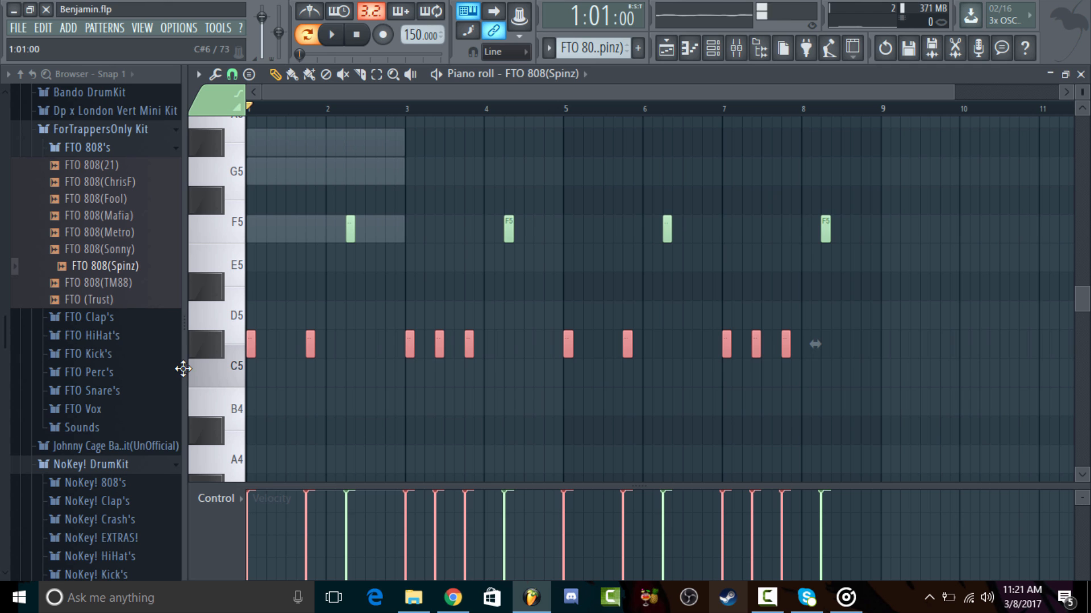
pyautogui.click(1081, 75)
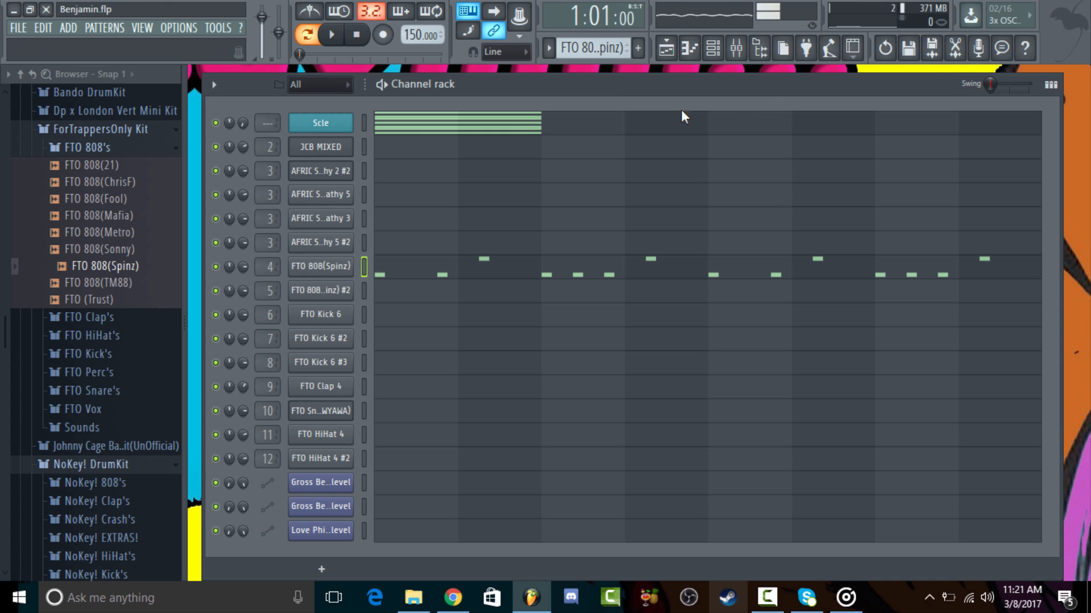
# Step: View the Scle channel's scale notes in the piano roll along with the list of available stamp chords and scales
pyautogui.click(441, 133)
pyautogui.click(248, 74)
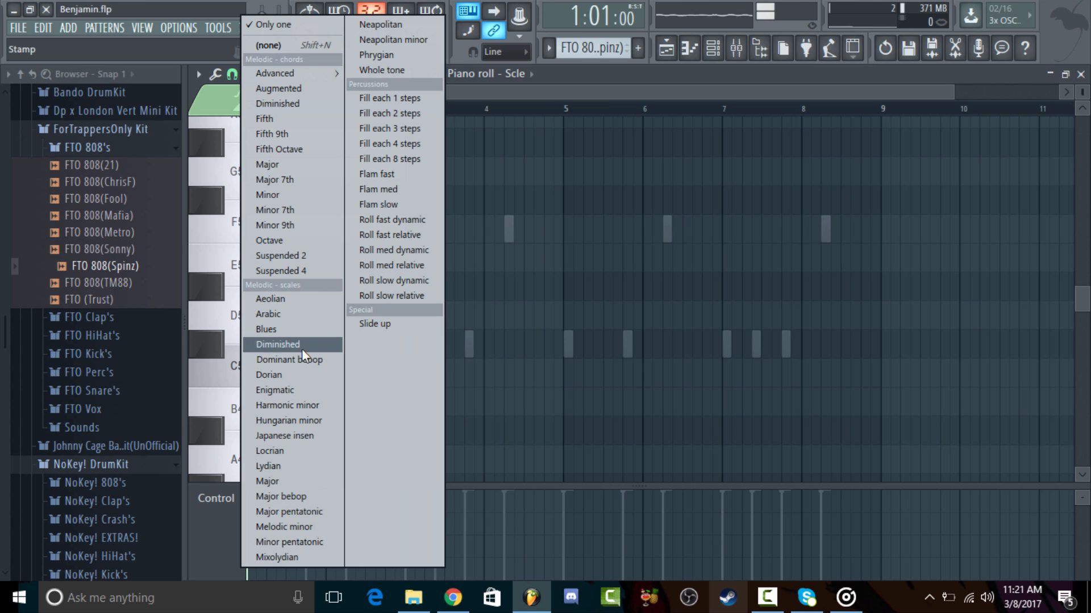
pyautogui.click(596, 97)
pyautogui.scroll(5, 414, 234)
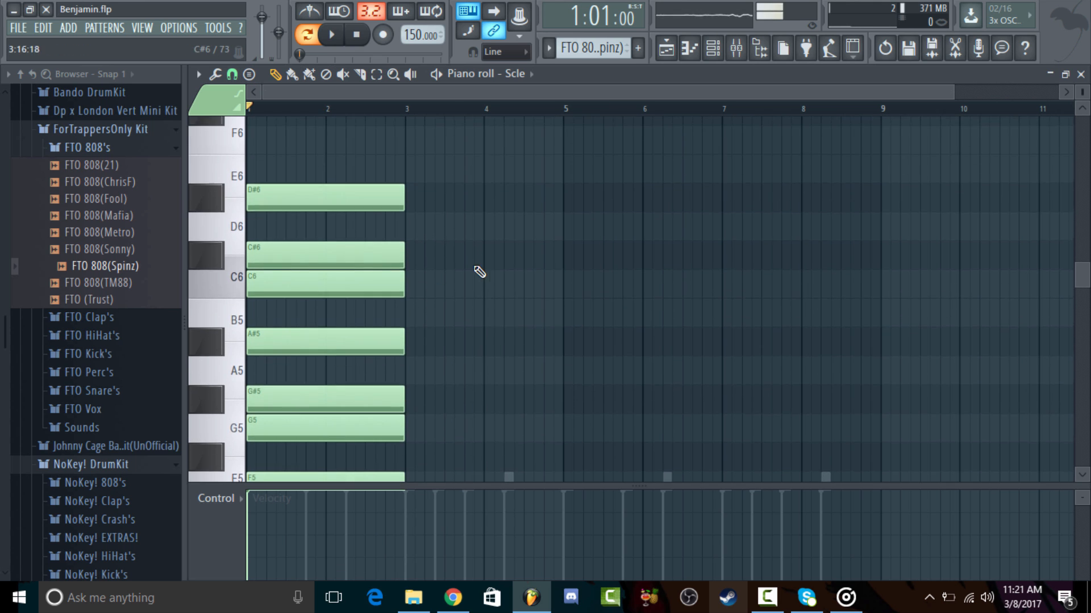
pyautogui.scroll(2, 596, 272)
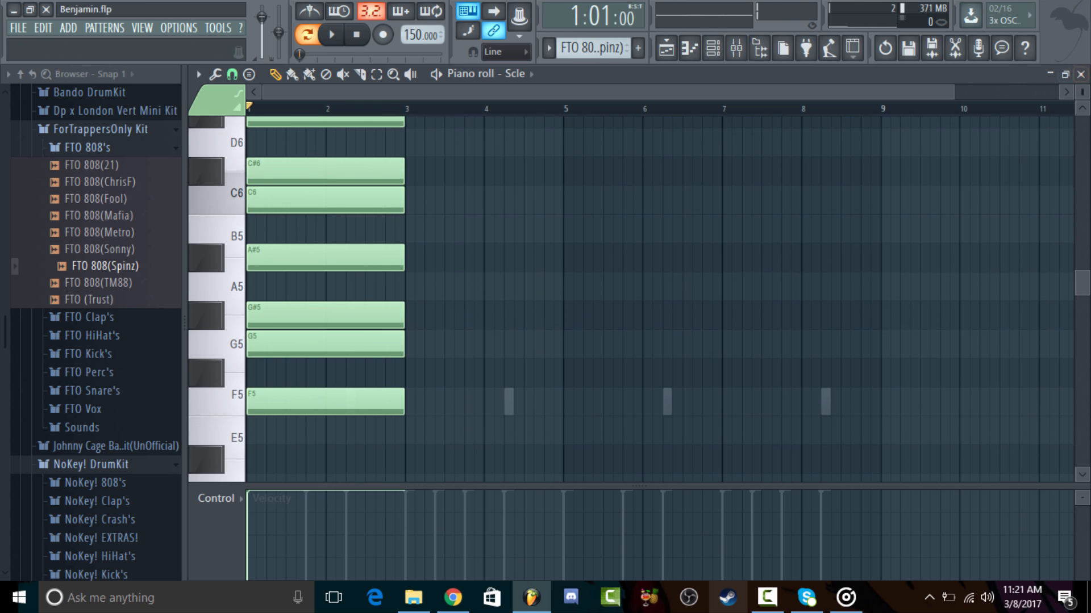
pyautogui.click(1081, 74)
# Step: Reopen the FTO 808(Spinz) notes in the piano roll and play the pattern through
pyautogui.click(511, 279)
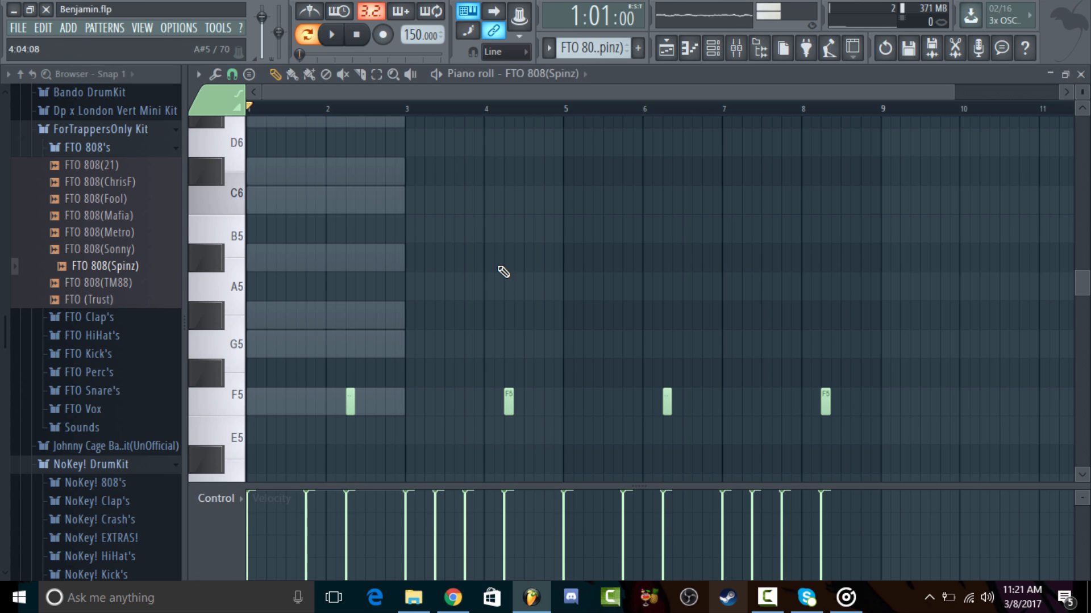
pyautogui.scroll(-10, 494, 243)
pyautogui.scroll(4, 456, 134)
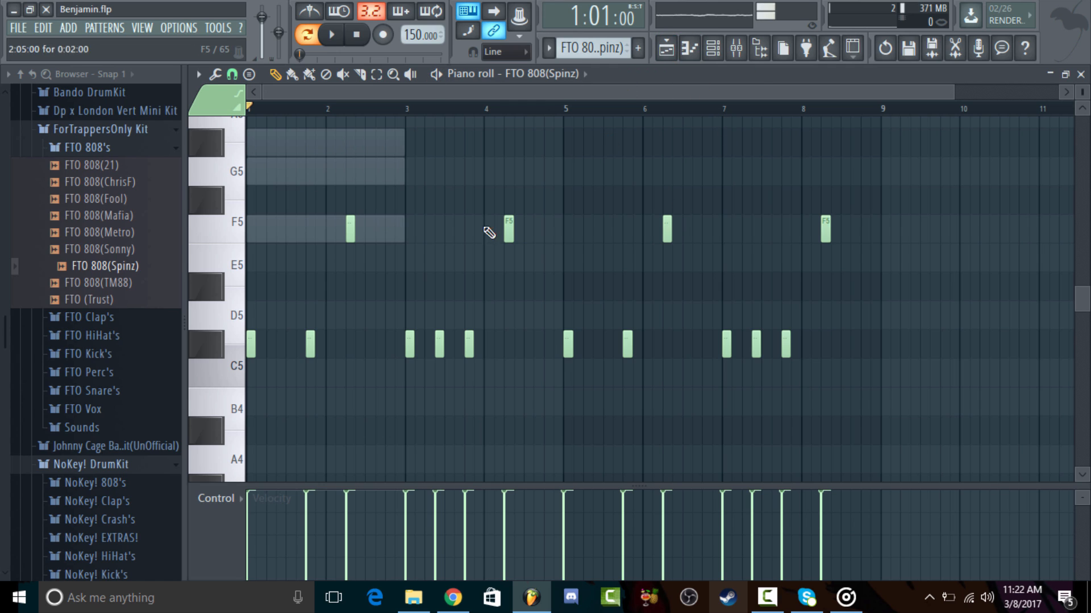
pyautogui.click(437, 75)
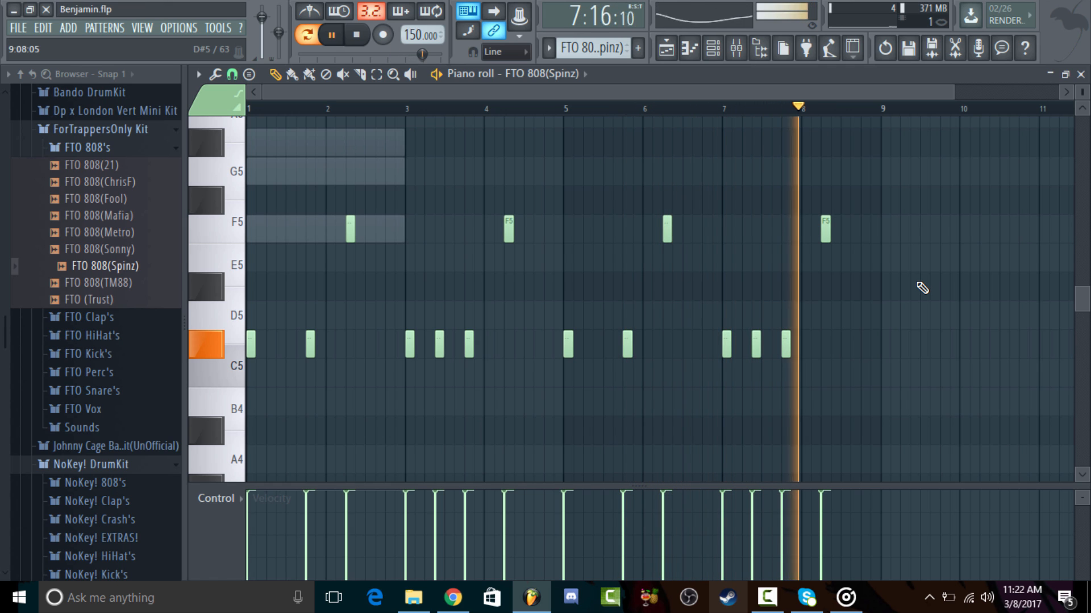
pyautogui.press('space')
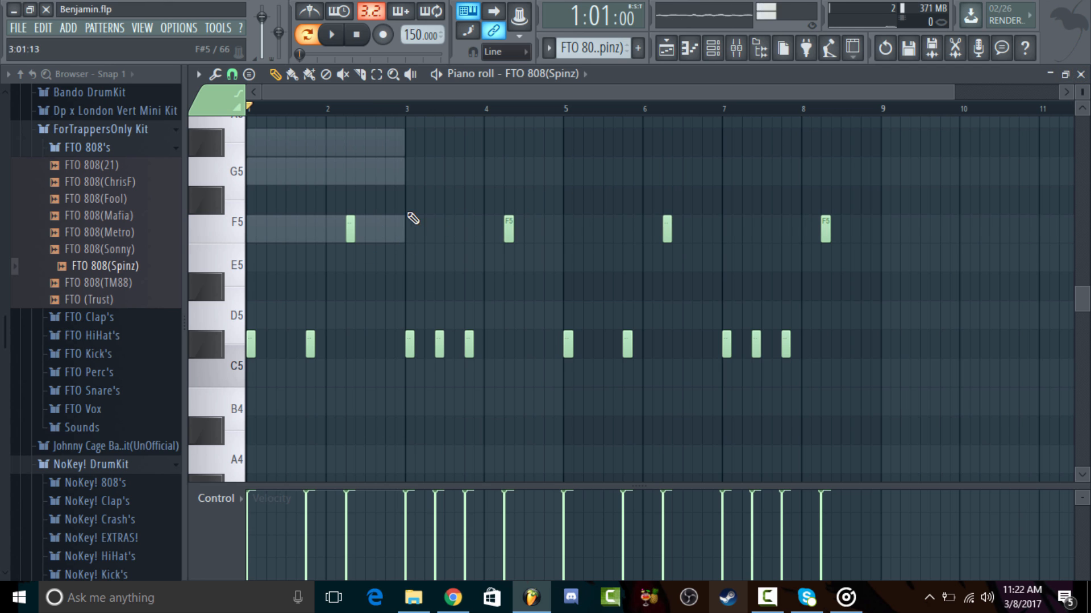
# Step: Highlight the 808 notes in bars 1 to 4 and their repeat in bars 5 to 8, and clear the selection
pyautogui.moveTo(531, 158); pyautogui.dragTo(250, 415)
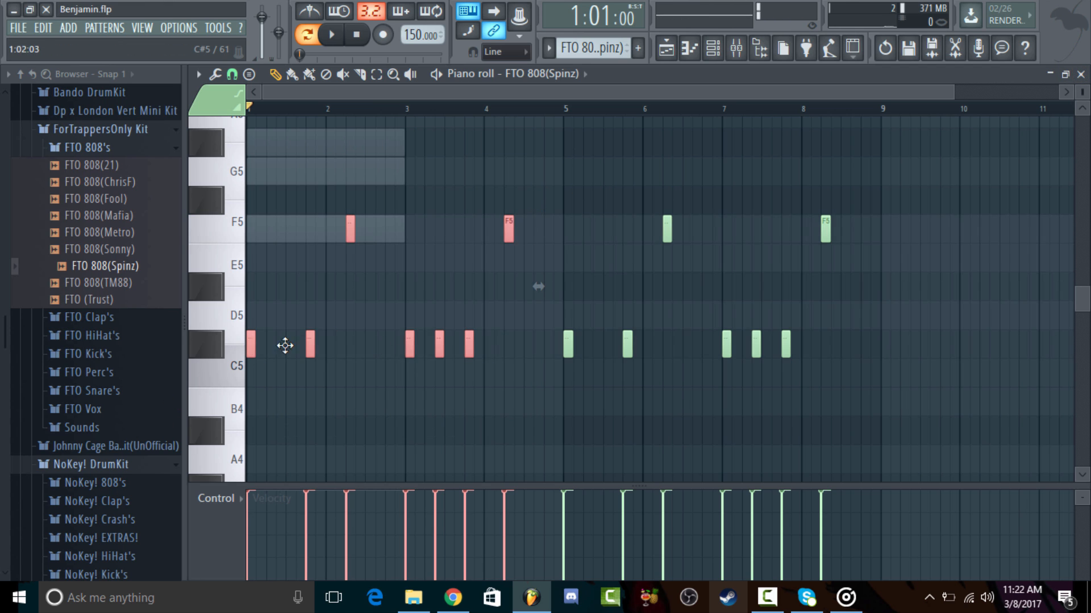
pyautogui.hotkey('ctrl', 'i')
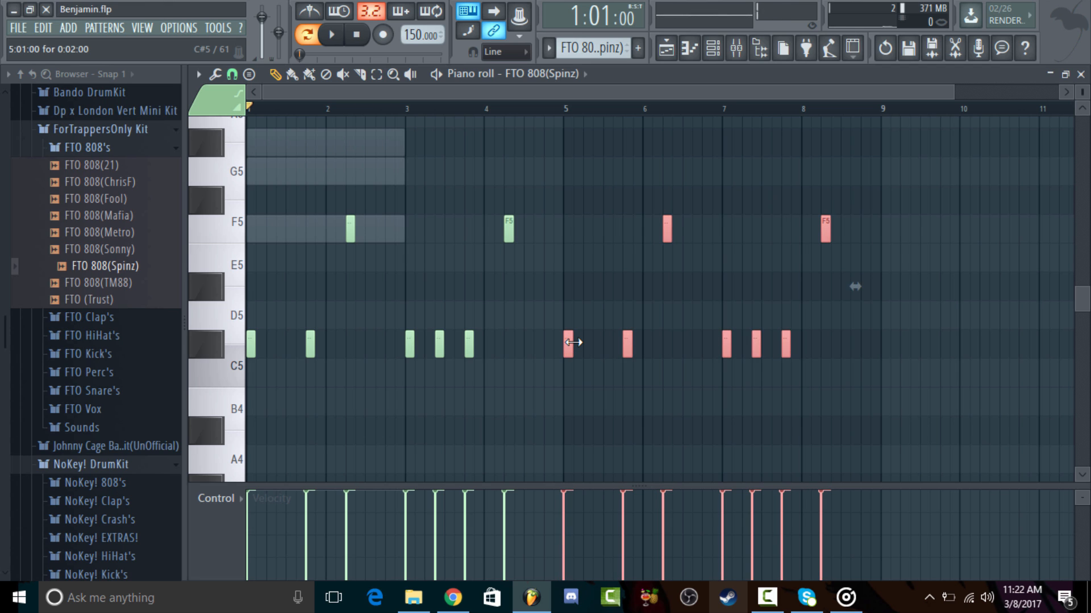
pyautogui.hotkey('ctrl', 'd')
pyautogui.click(1080, 74)
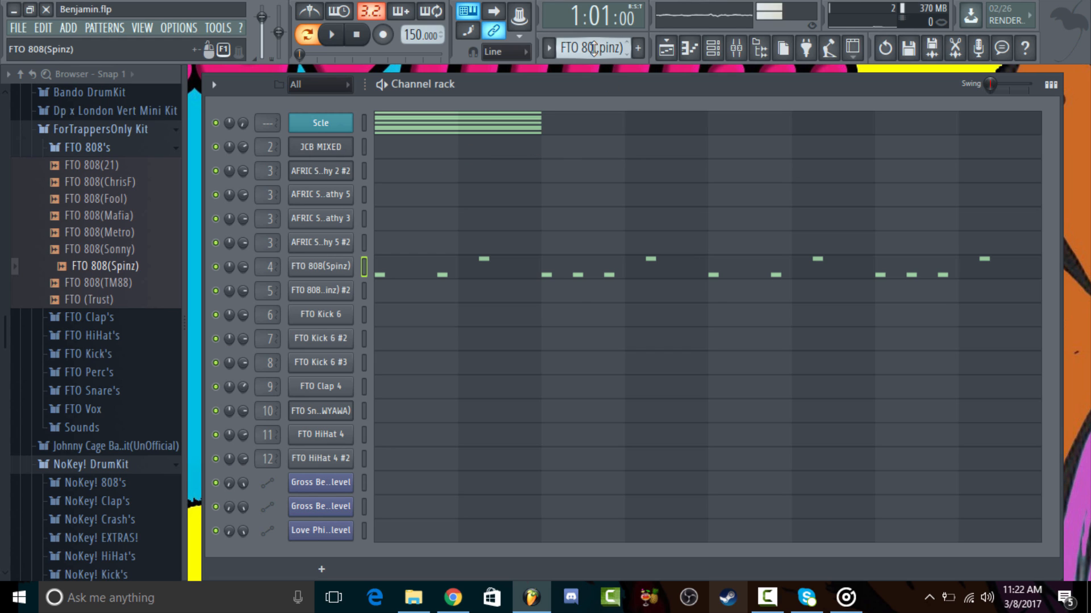
# Step: Switch to the FTO 808(Spinz) #2 pattern and audition its notes in the piano roll
pyautogui.scroll(1, 593, 48)
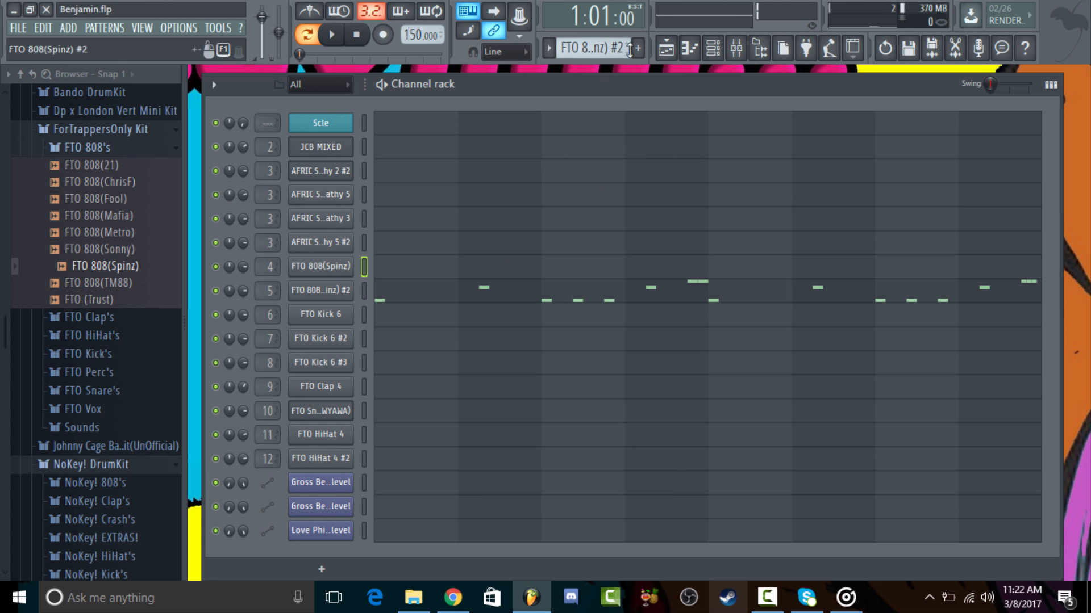
pyautogui.click(551, 295)
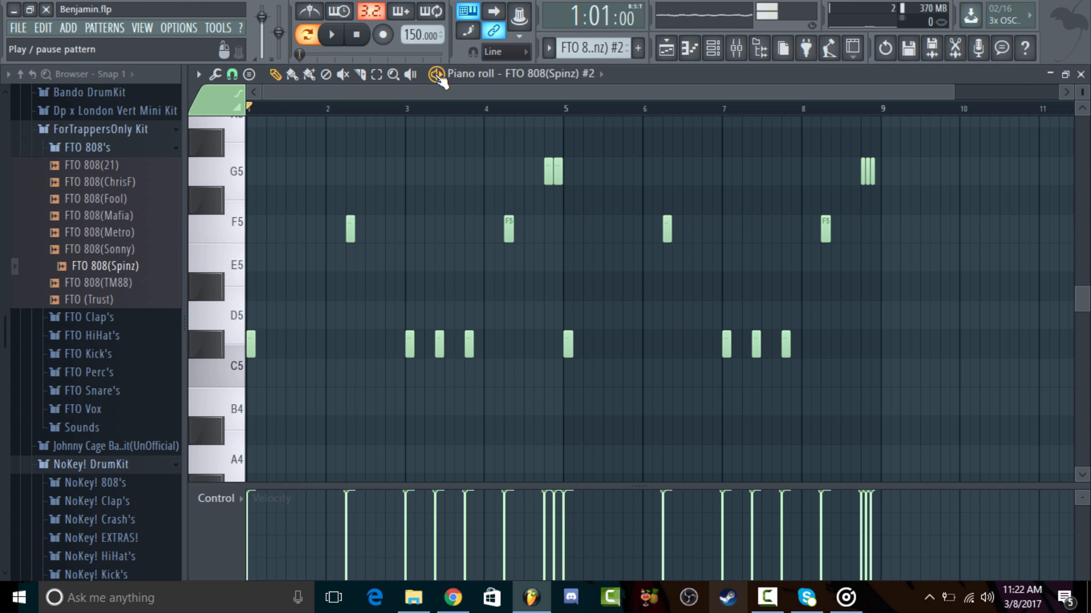
pyautogui.click(437, 75)
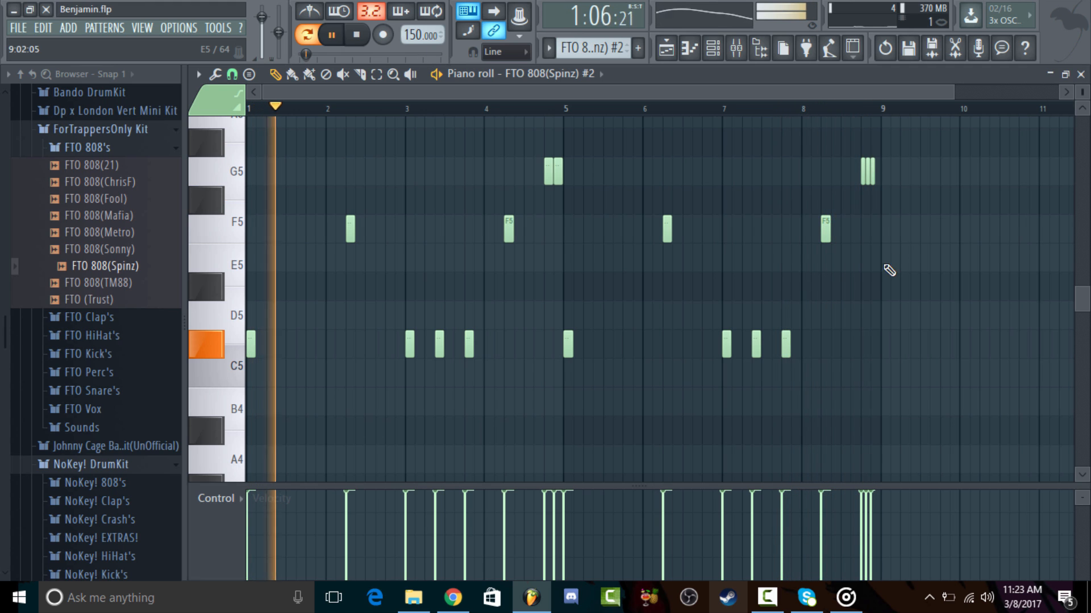
pyautogui.press('space')
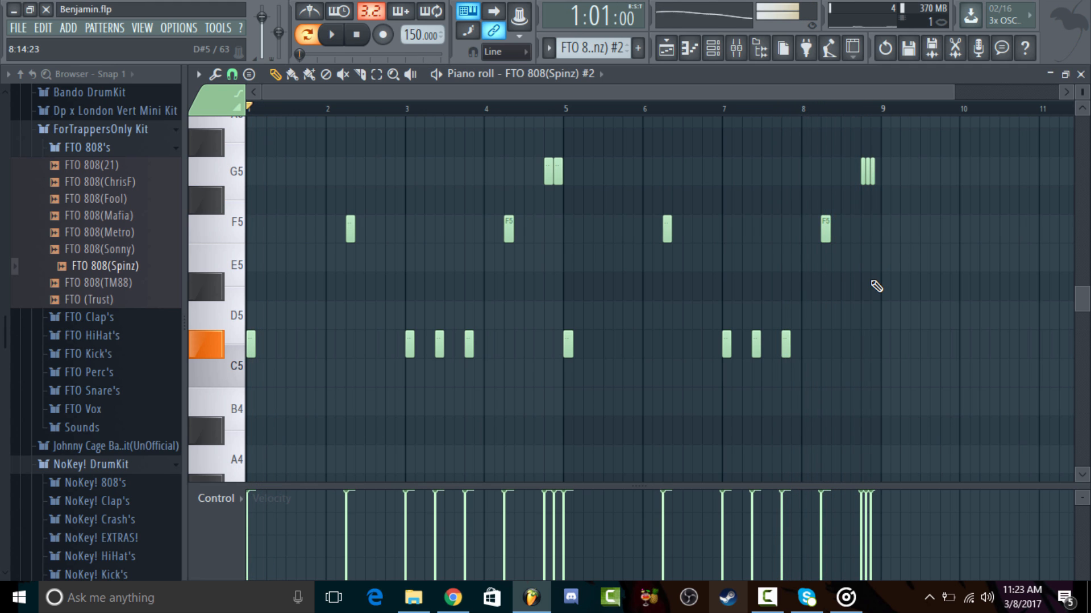
pyautogui.click(862, 159)
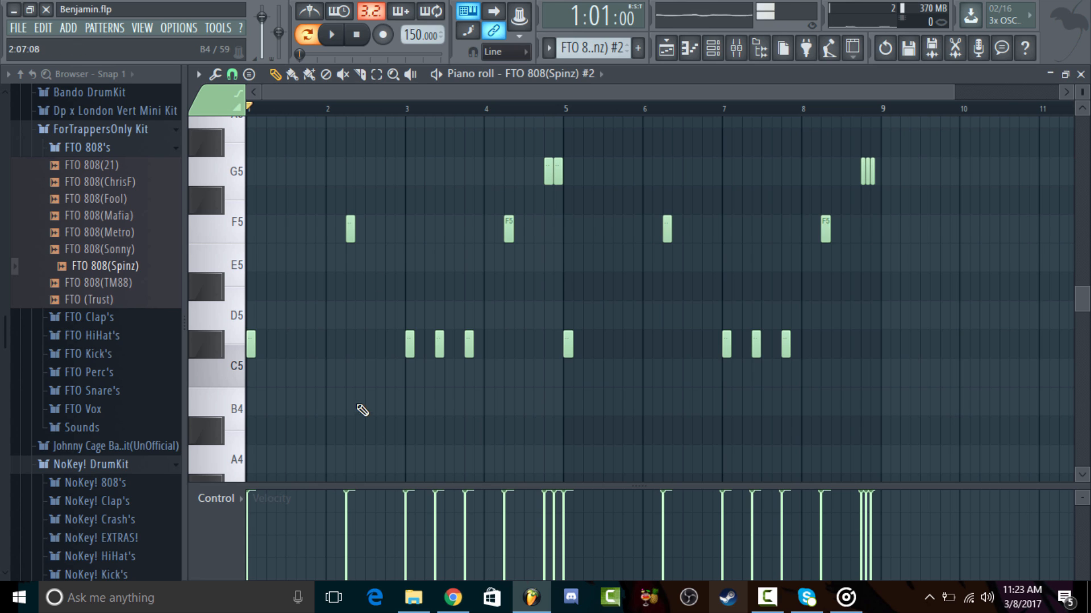
# Step: Add a C#5 note at step 13 of bar 1 in FTO 808(Spinz) #2, audition it, and delete it to compare
pyautogui.click(307, 345)
pyautogui.press('space')
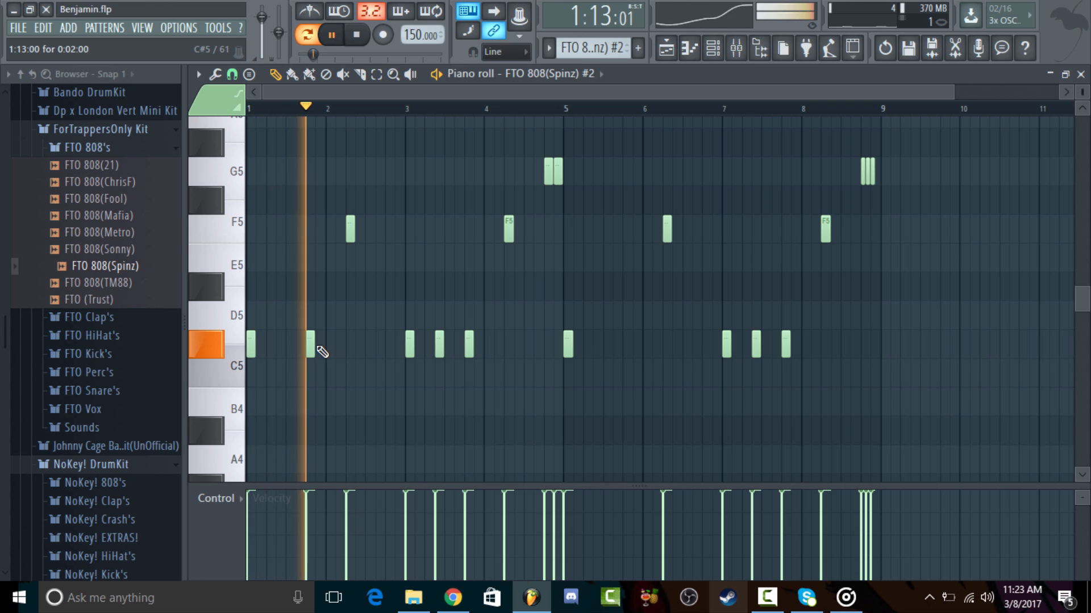
pyautogui.press('space')
pyautogui.rightClick(309, 345)
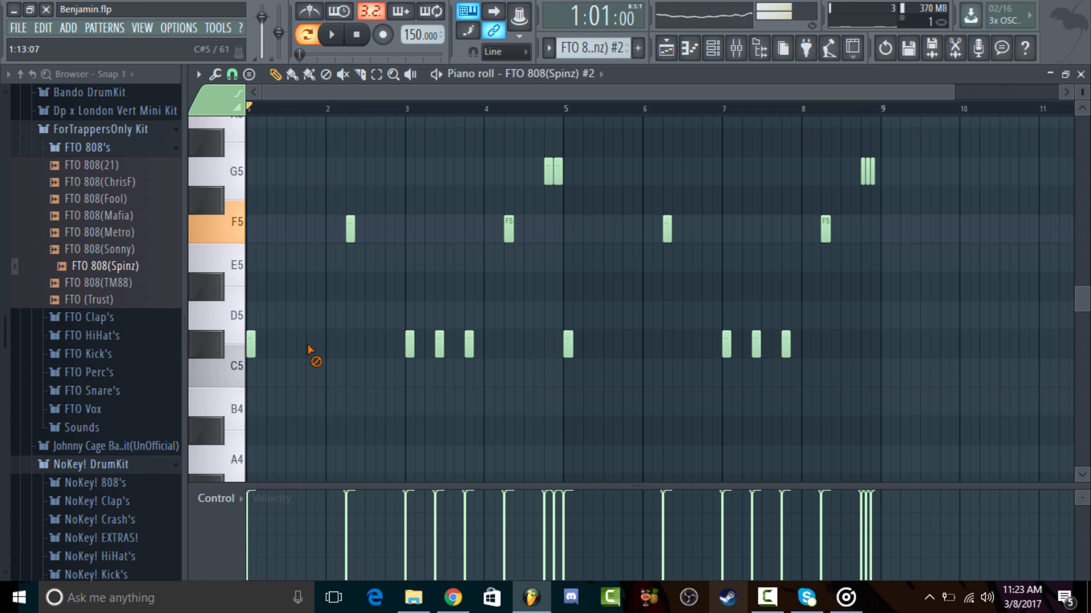
pyautogui.press('space')
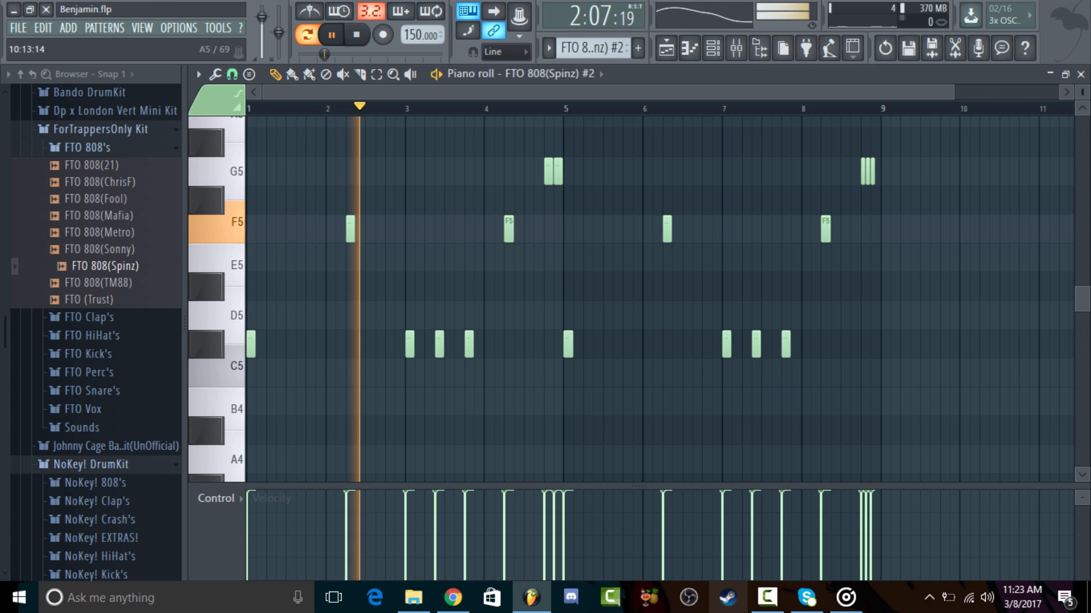
pyautogui.press('space')
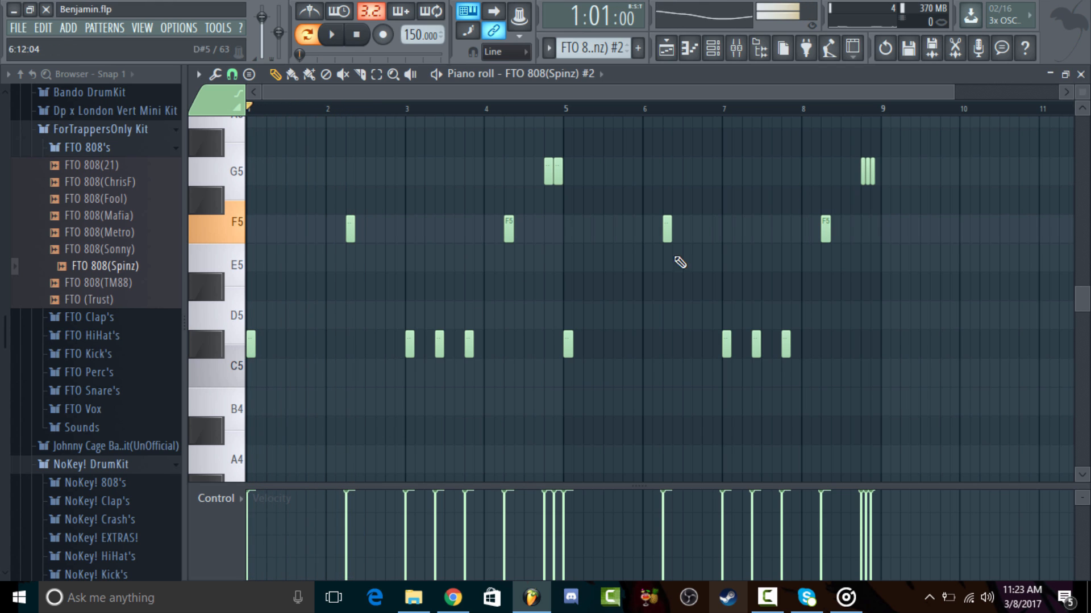
pyautogui.click(1080, 73)
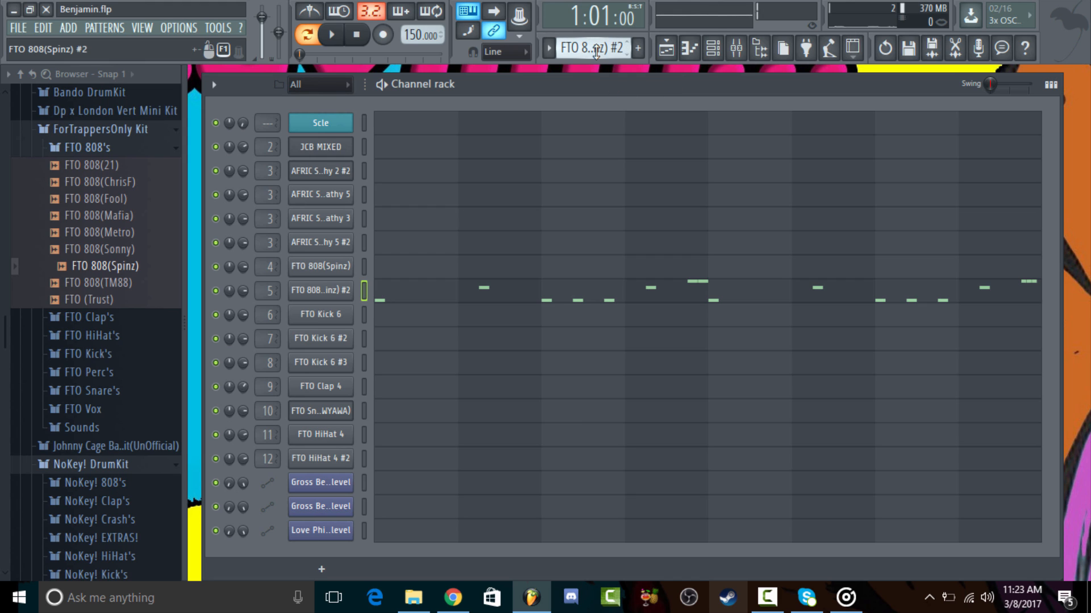
# Step: Switch to the FTO Kick 6 pattern, preview the FTO Kick 6 sample from the kit, and view the kick's notes
pyautogui.scroll(-1, 595, 51)
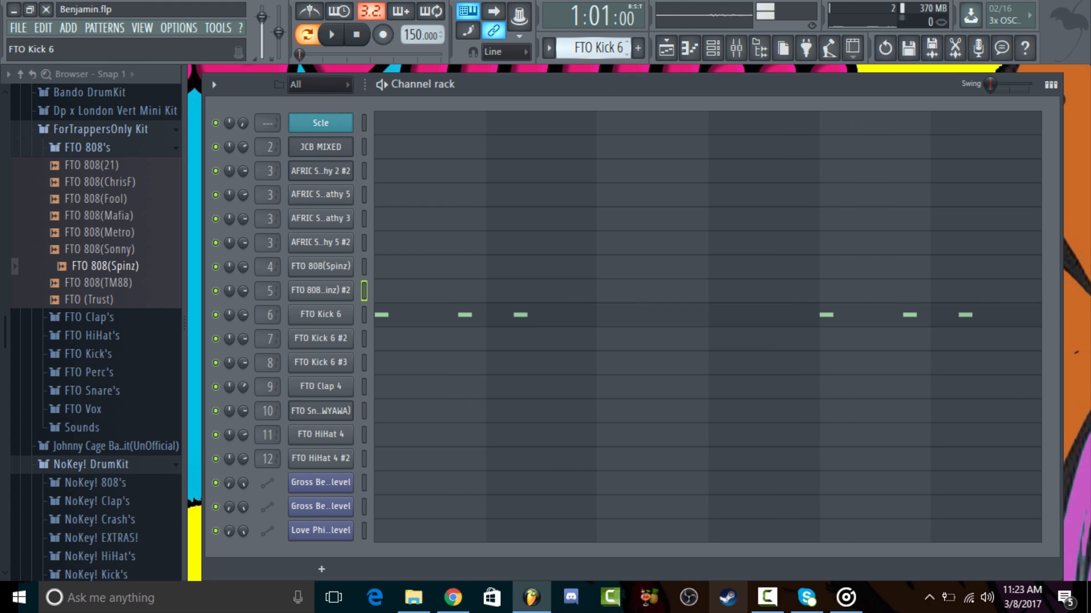
pyautogui.click(124, 356)
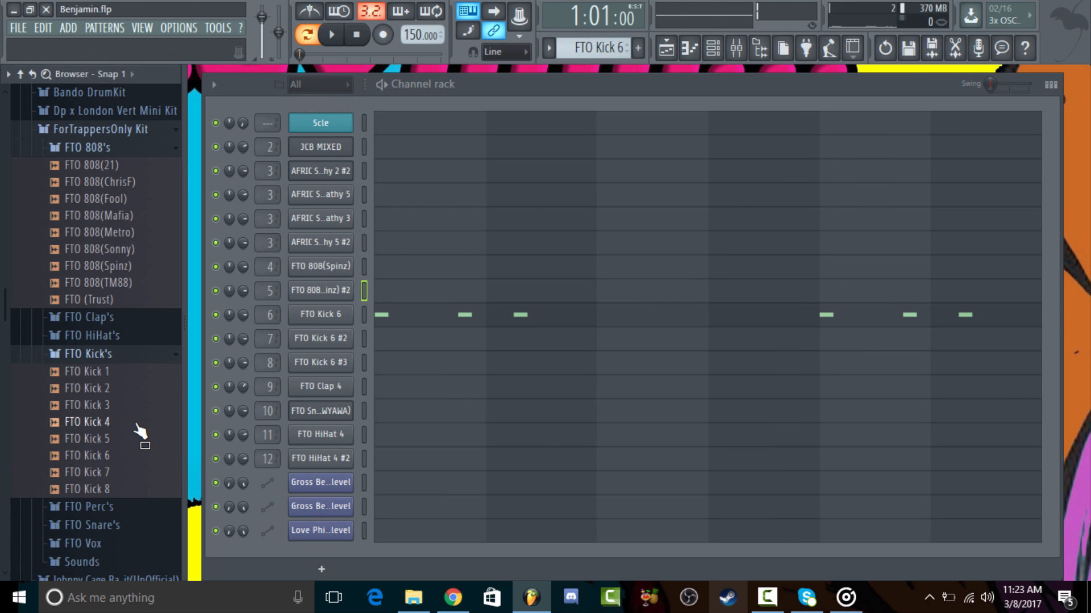
pyautogui.click(117, 455)
pyautogui.rightClick(353, 322)
pyautogui.click(375, 330)
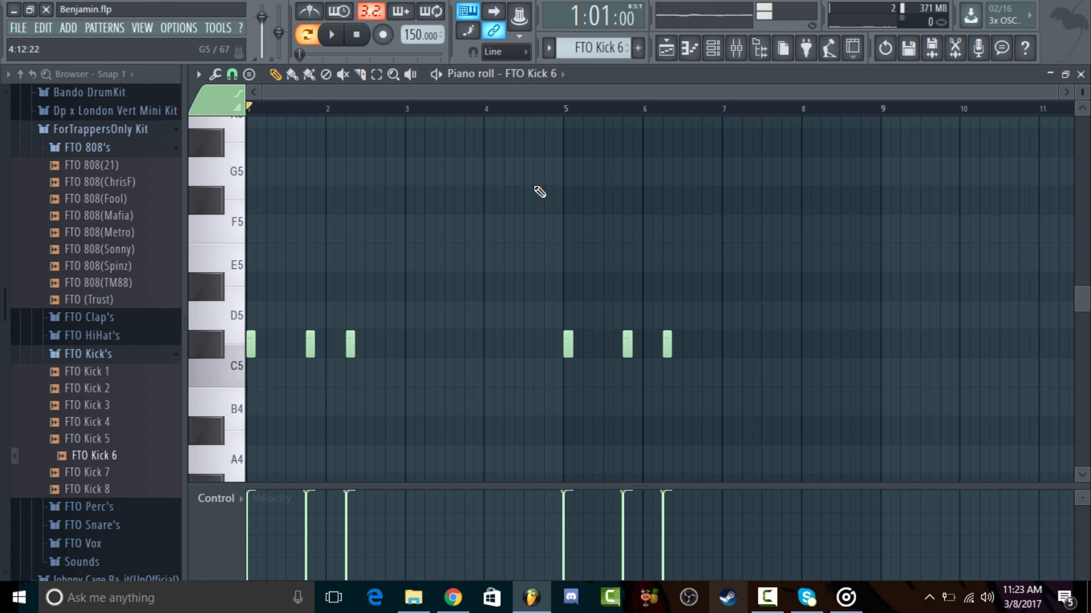
pyautogui.click(1080, 77)
# Step: Load the FTO Kick 6 channel's sample into Edison and detect its pitch regions
pyautogui.click(323, 318)
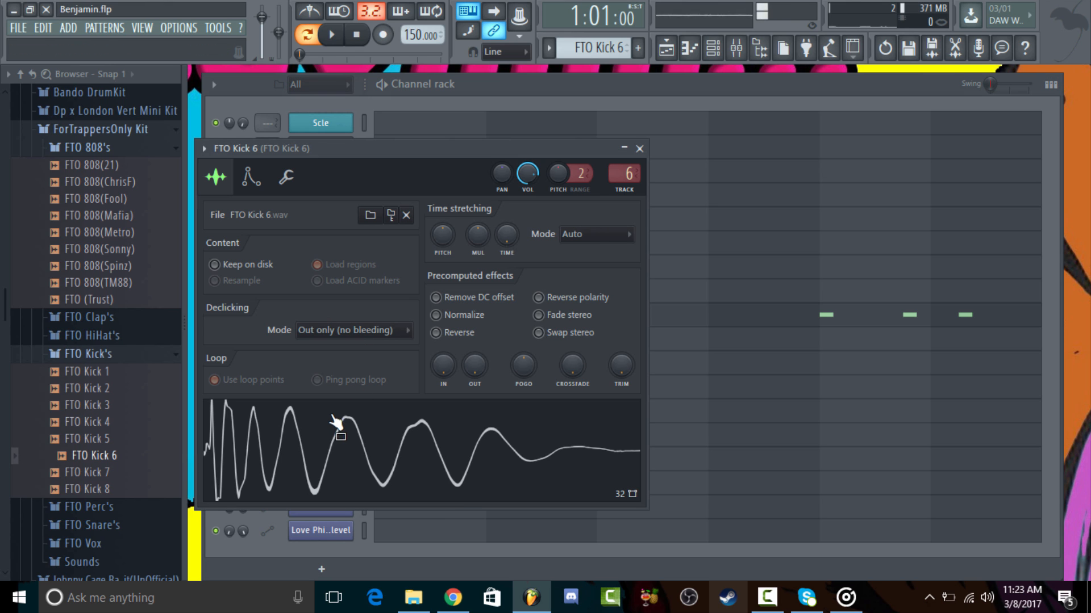
pyautogui.rightClick(332, 422)
pyautogui.click(373, 451)
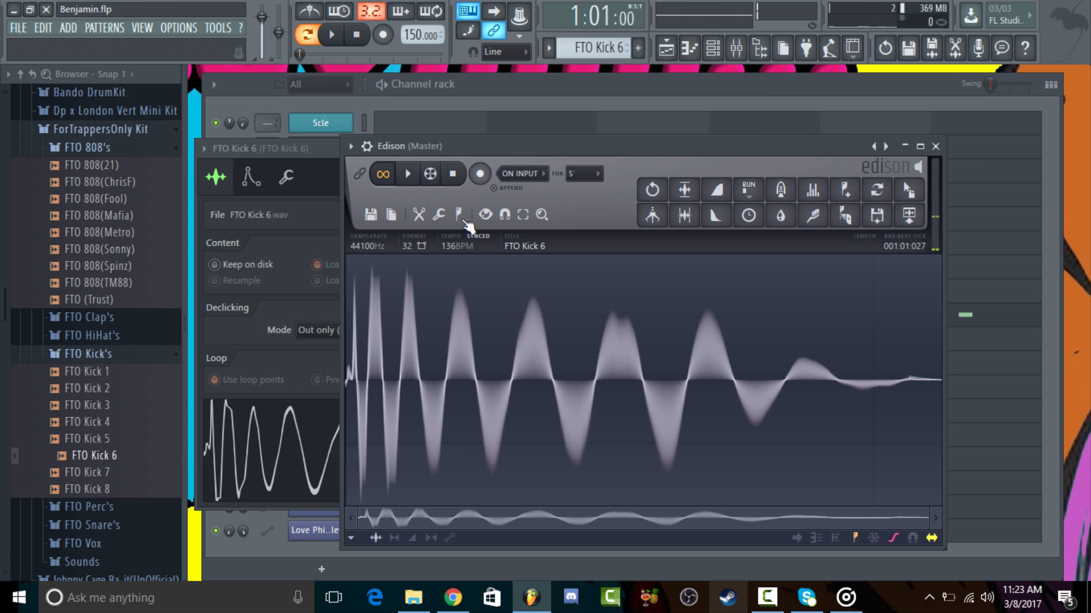
pyautogui.click(461, 214)
pyautogui.click(514, 443)
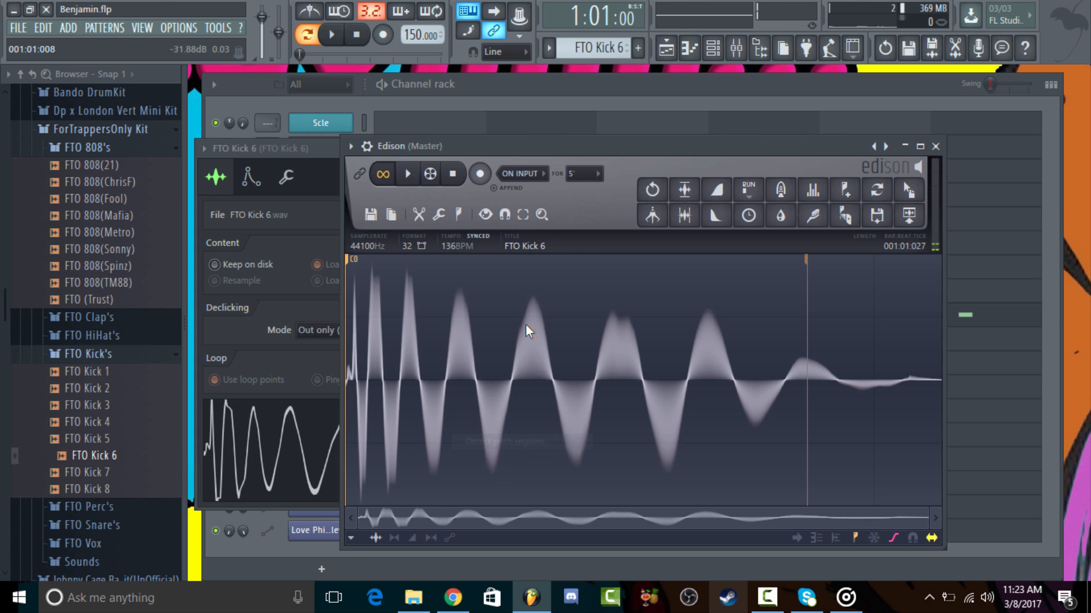
pyautogui.click(451, 83)
# Step: Set FTO Kick 6's time stretching time to (none) and its mode to e3 generic, and audition the pattern
pyautogui.click(343, 318)
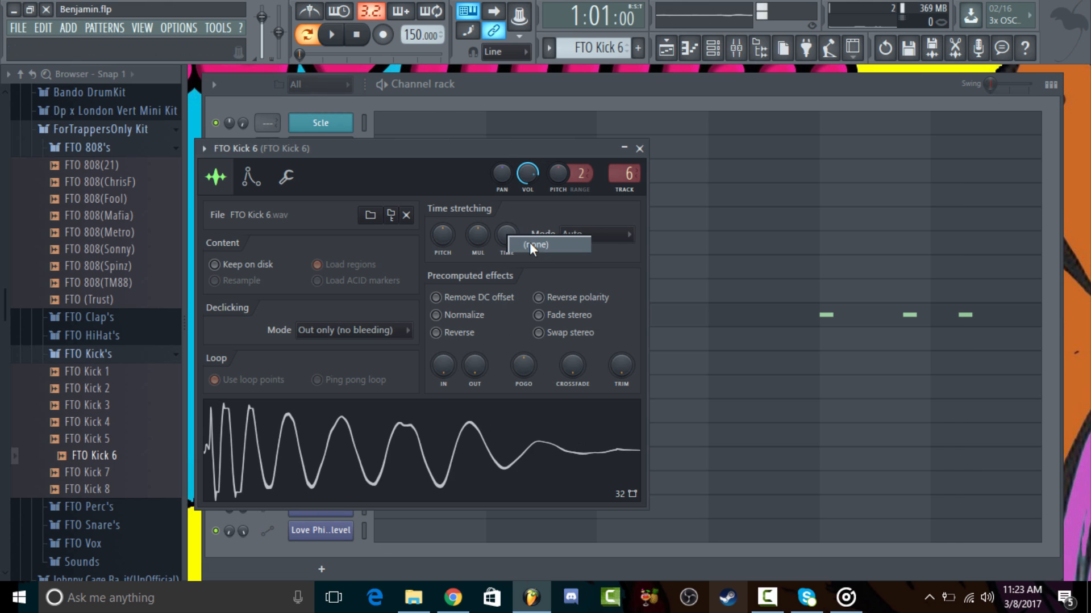
pyautogui.click(585, 234)
pyautogui.click(595, 316)
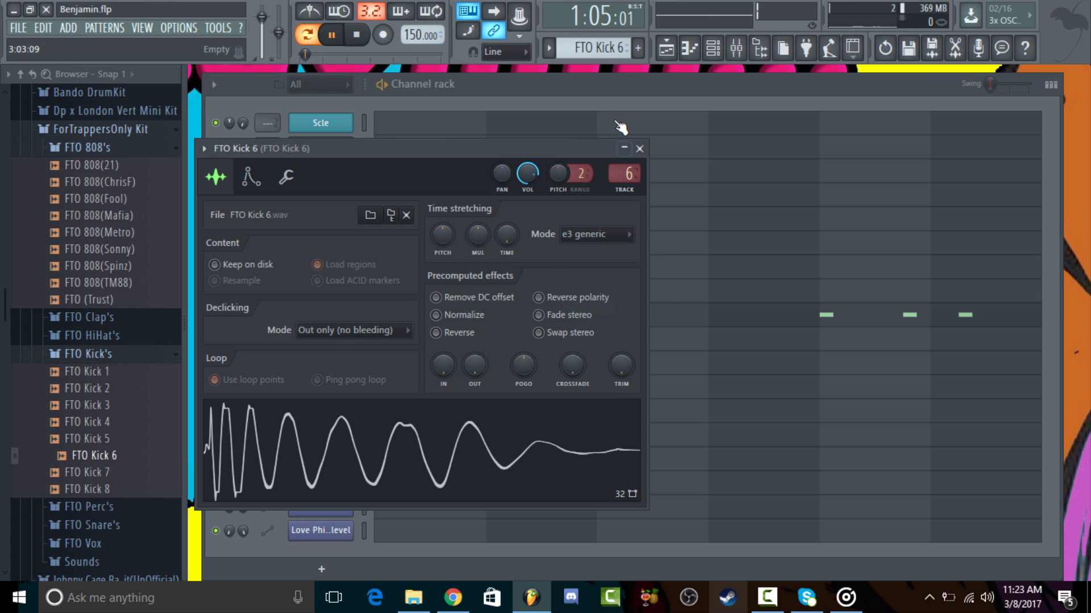
pyautogui.press('space')
pyautogui.press('Escape')
# Step: Set the time stretching mode of FTO Kick 6 #2 to e3 generic in its sample settings
pyautogui.click(337, 339)
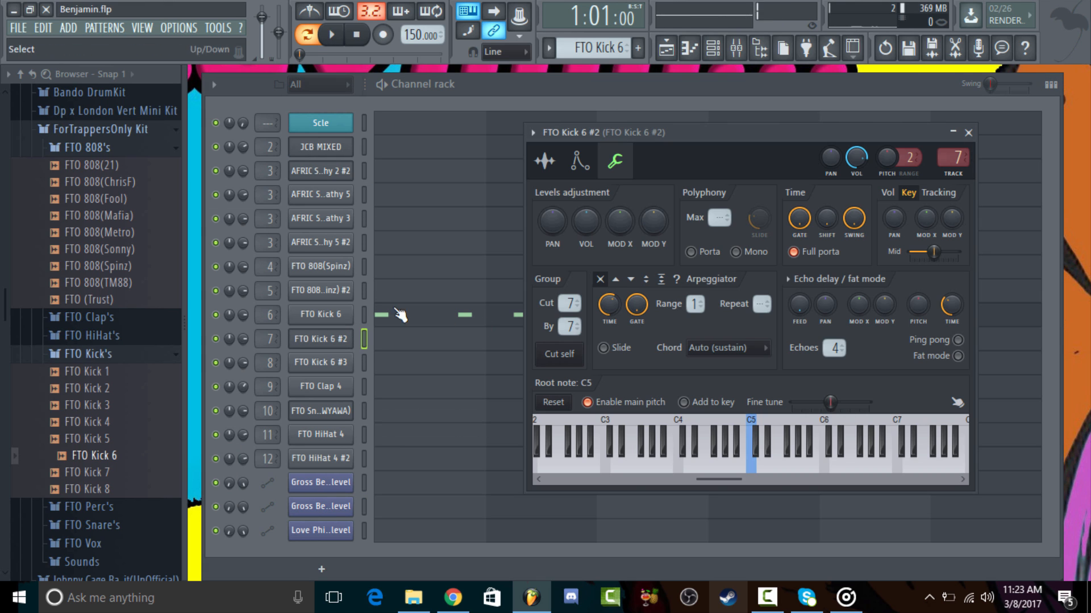
pyautogui.click(548, 162)
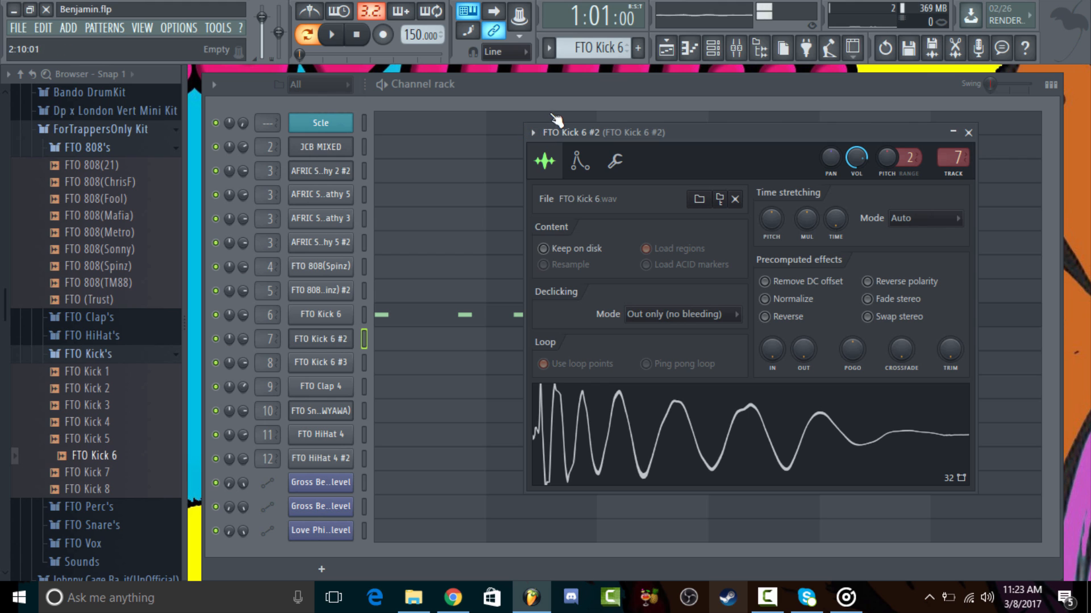
pyautogui.press('Escape')
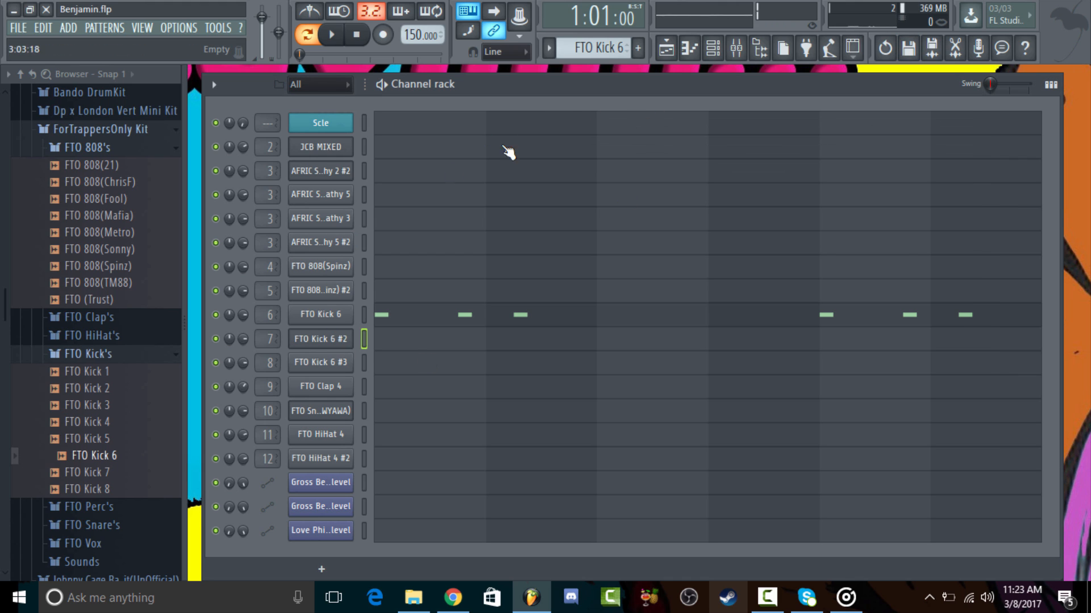
pyautogui.click(343, 345)
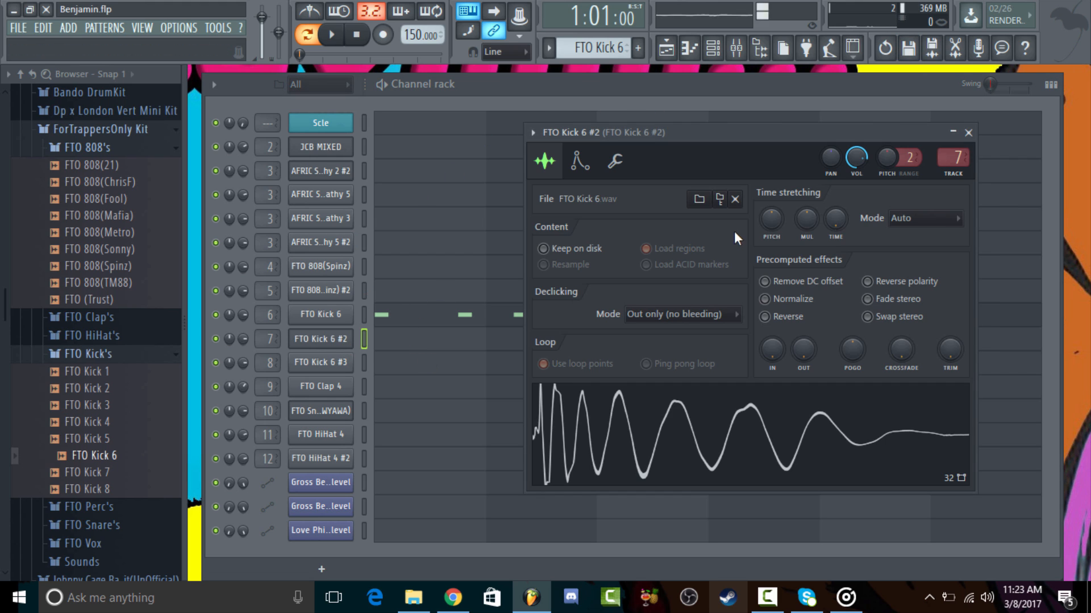
pyautogui.click(911, 217)
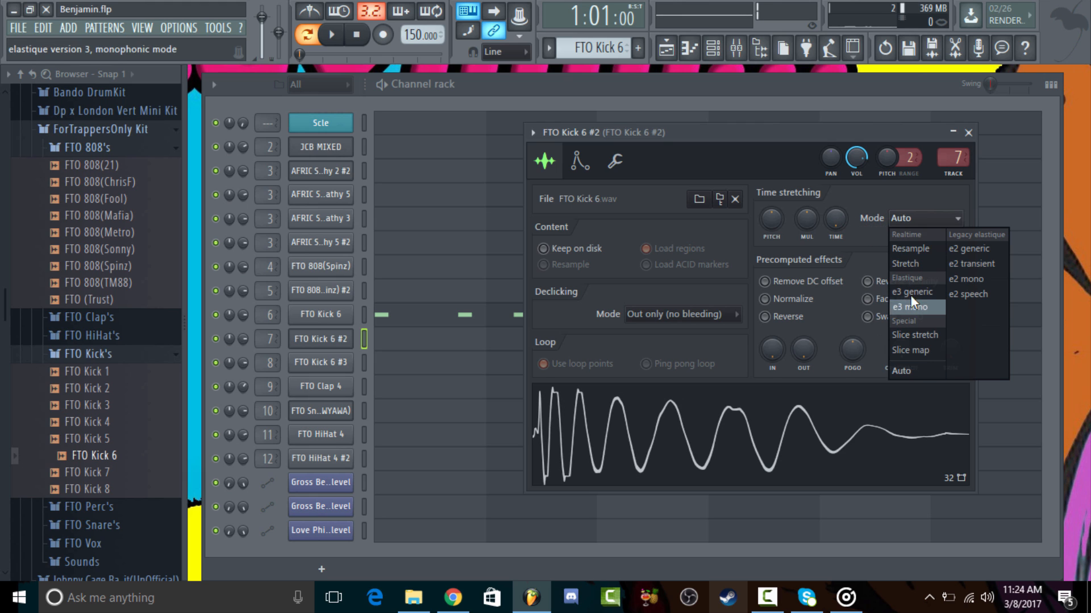
pyautogui.click(911, 294)
pyautogui.press('Escape')
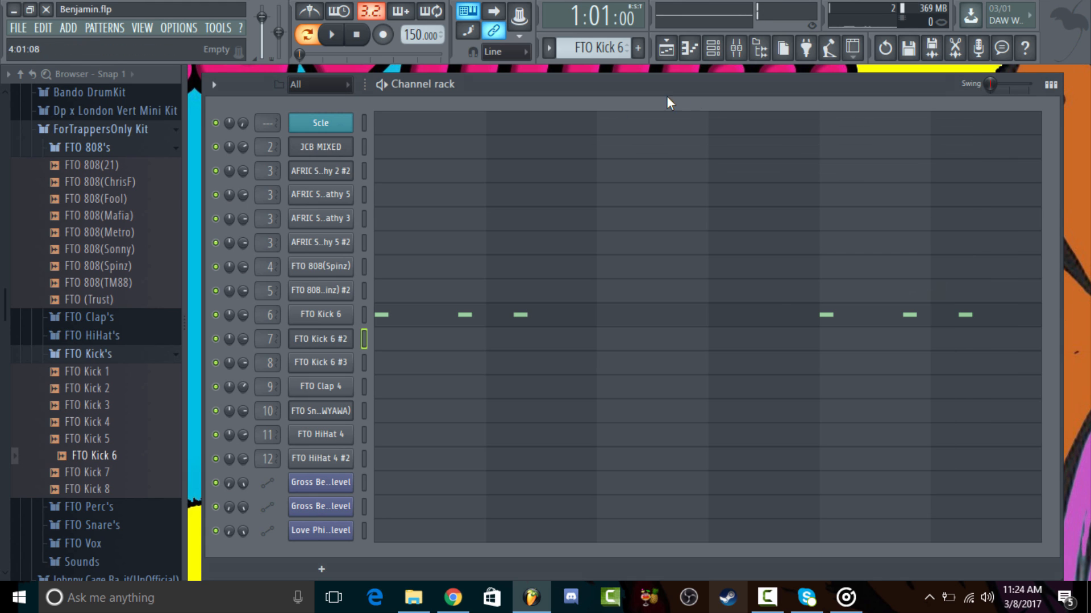
# Step: View the note placement of FTO Kick 6 in the piano roll
pyautogui.click(421, 321)
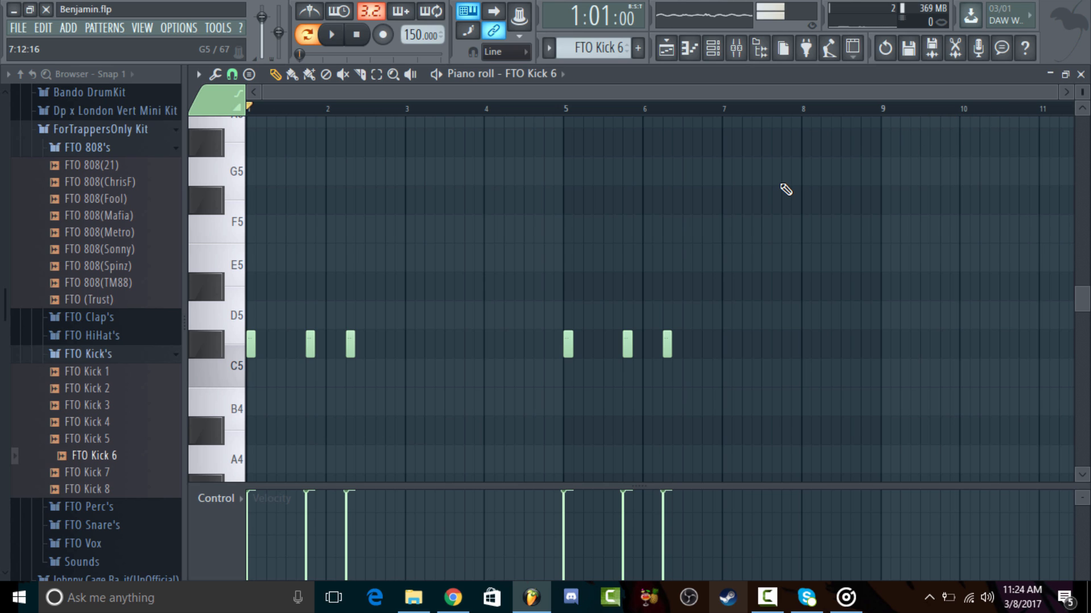
pyautogui.scroll(-3, 370, 324)
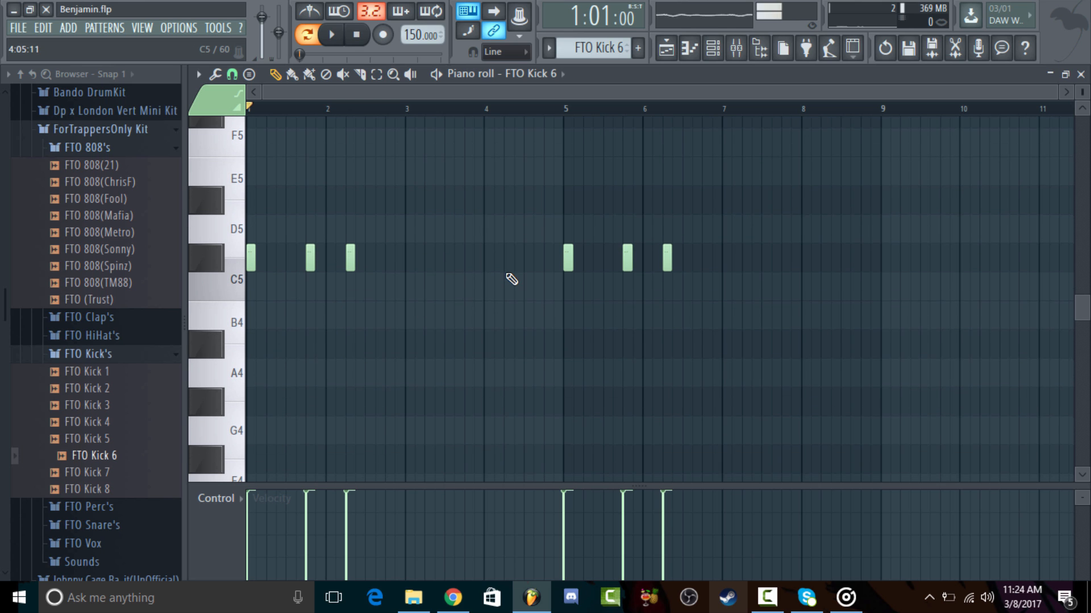
pyautogui.click(1081, 74)
# Step: Play the song arrangement from bar 25 to hear the kick in context, and stop playback
pyautogui.click(666, 47)
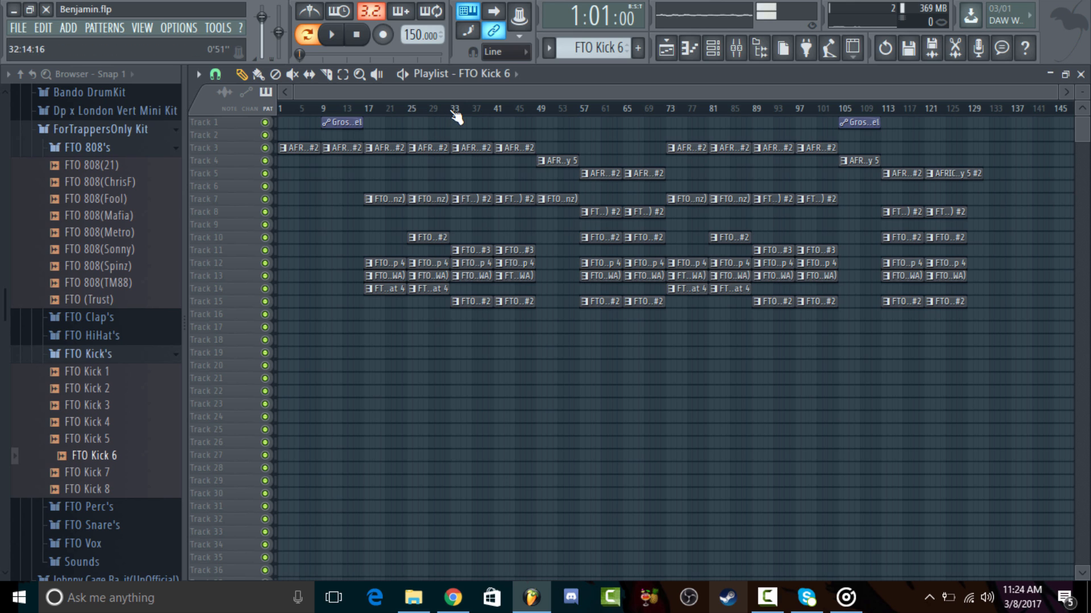
pyautogui.moveTo(459, 116); pyautogui.dragTo(408, 110)
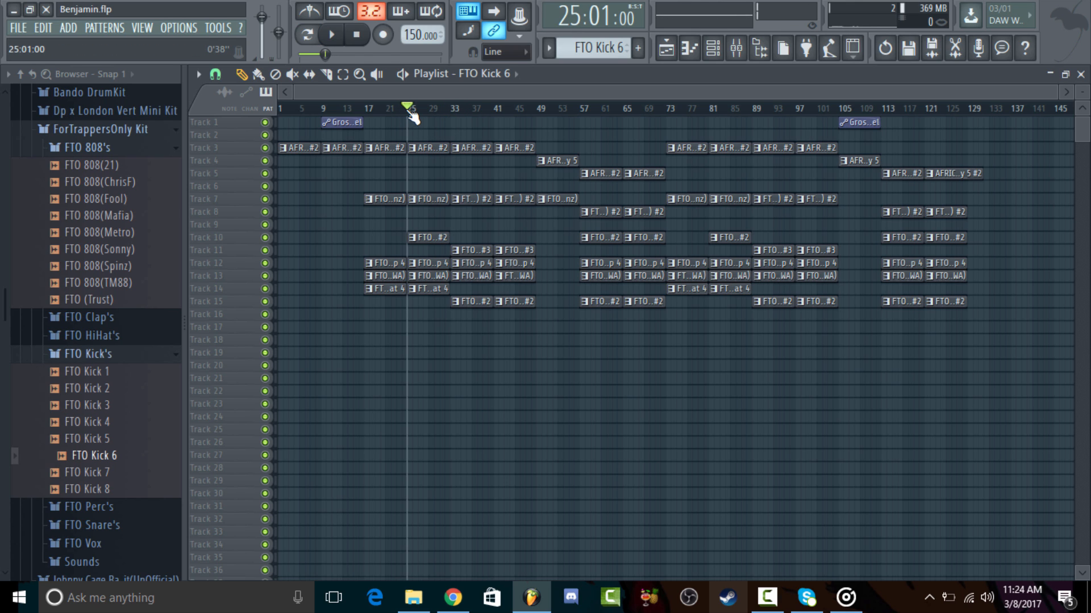
pyautogui.press('space')
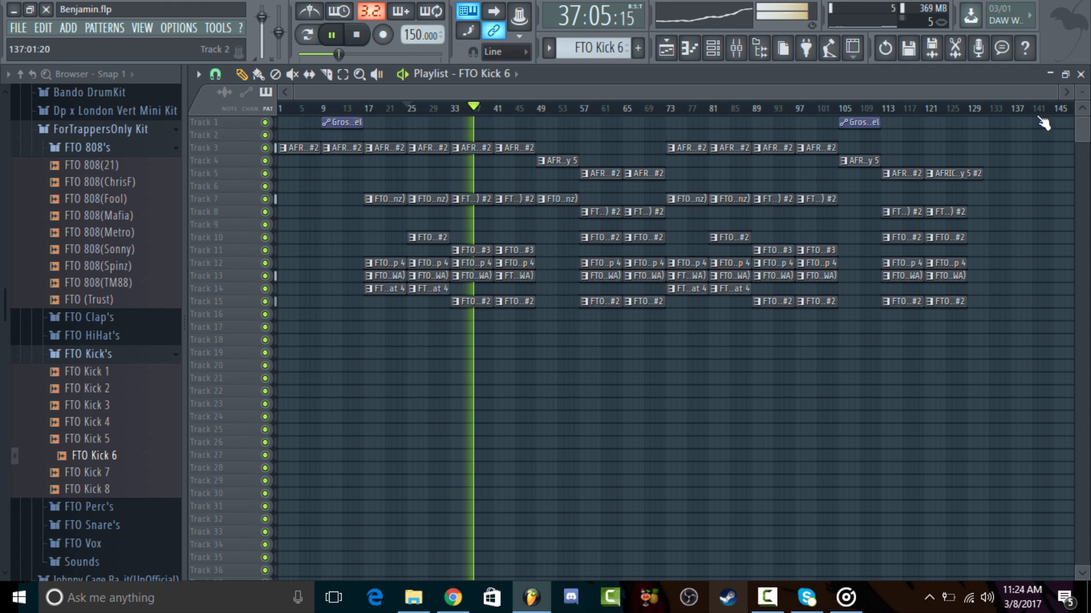
pyautogui.press('space')
pyautogui.click(363, 37)
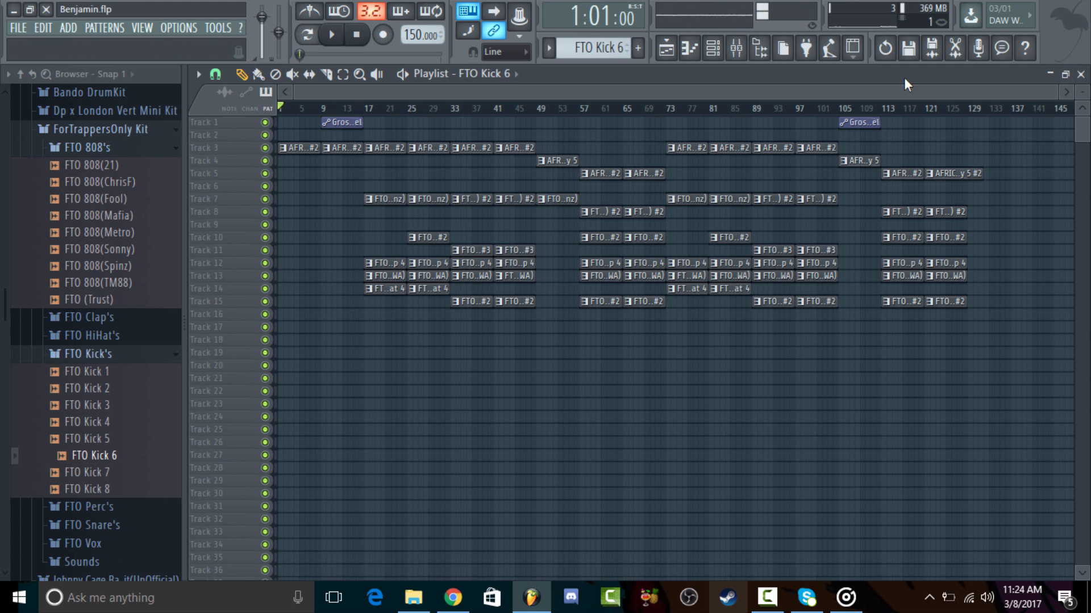
pyautogui.click(1081, 74)
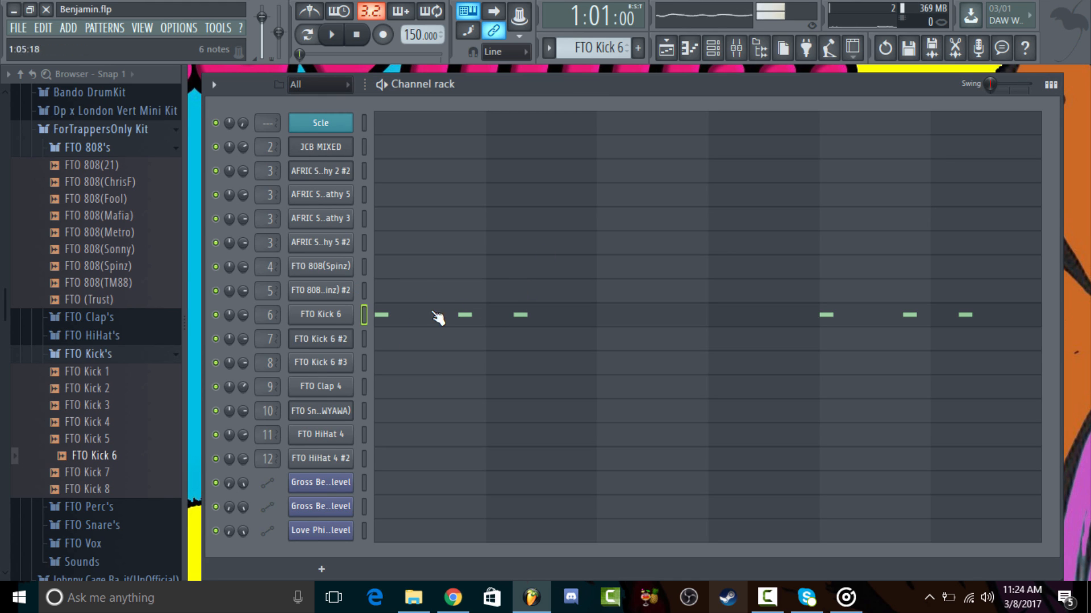
# Step: Audition the FTO Kick 6 pattern on its own from its piano roll
pyautogui.click(464, 316)
pyautogui.press('space')
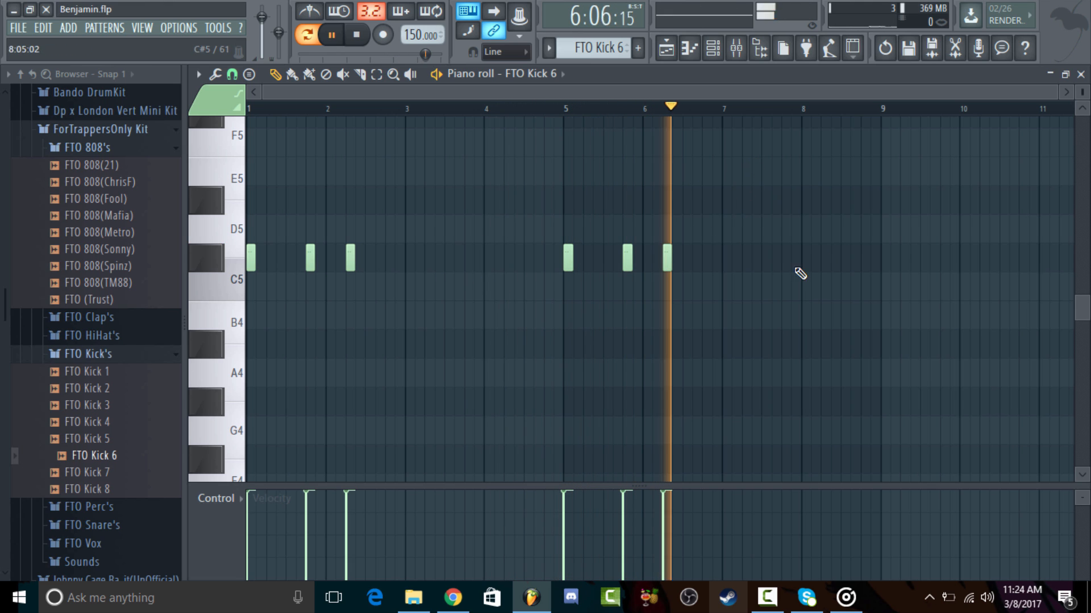
pyautogui.press('space')
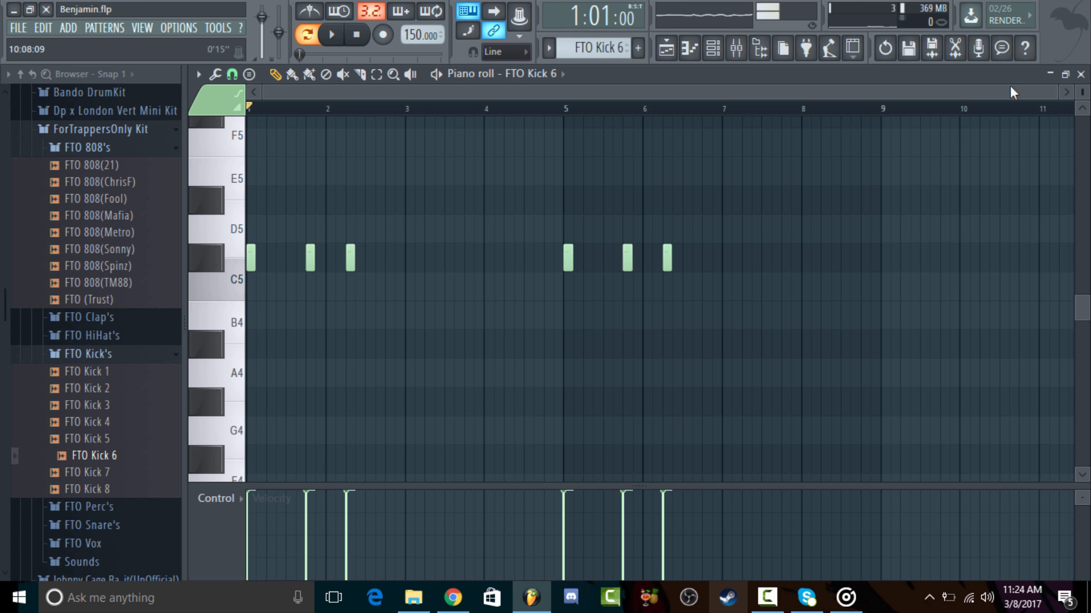
# Step: Mute playlist tracks 3 to 6 and play the arrangement from bar 17 to hear only the 808 and drums
pyautogui.click(712, 47)
pyautogui.click(666, 47)
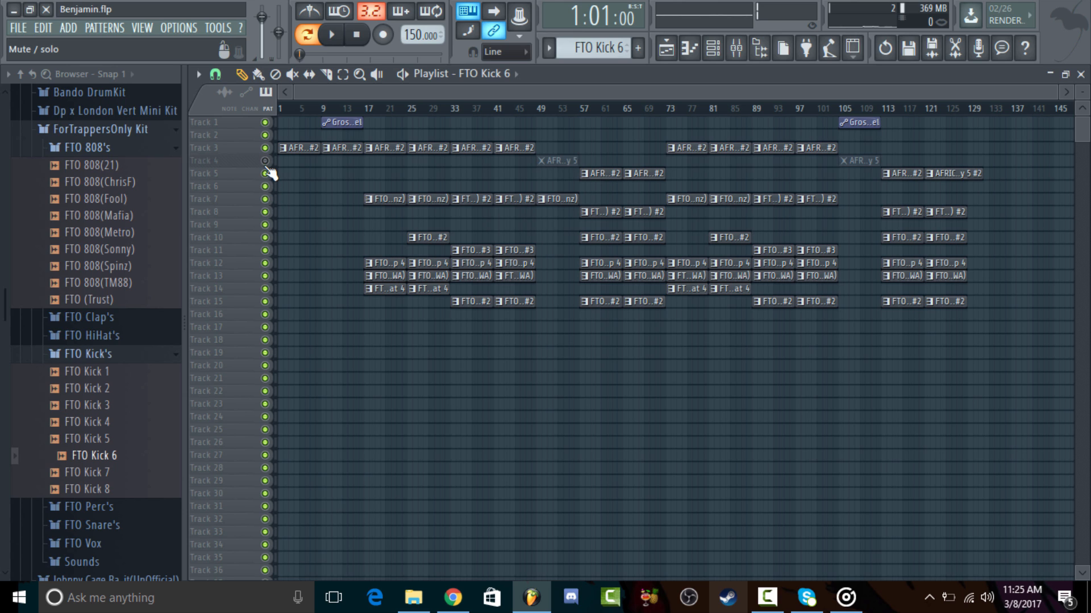
pyautogui.moveTo(265, 148)
pyautogui.mouseDown()
pyautogui.moveTo(278, 170)
pyautogui.moveTo(265, 173)
pyautogui.mouseUp()
pyautogui.click(265, 188)
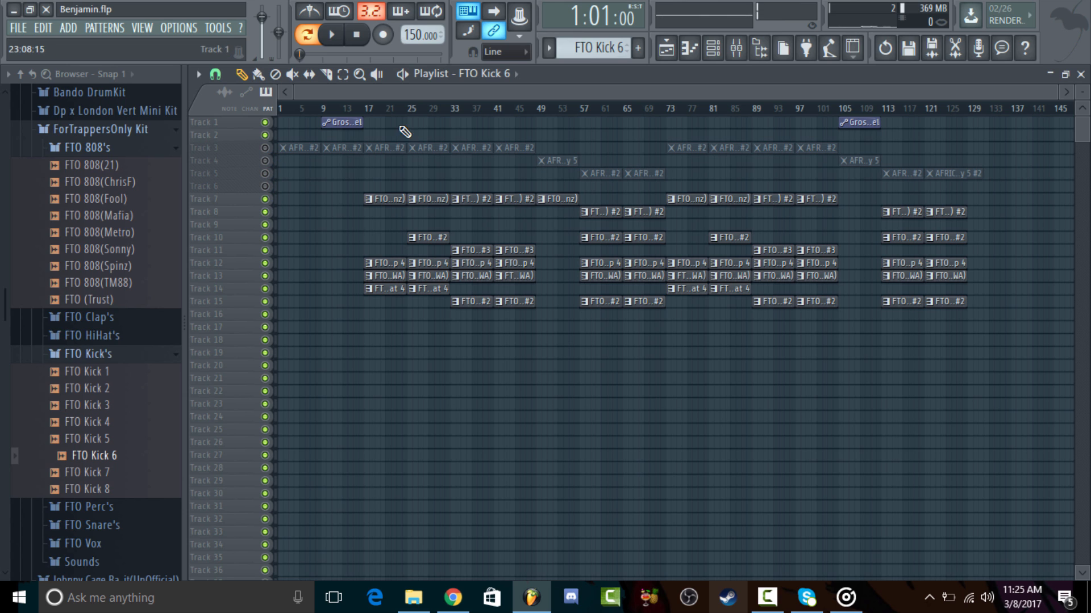
pyautogui.click(364, 108)
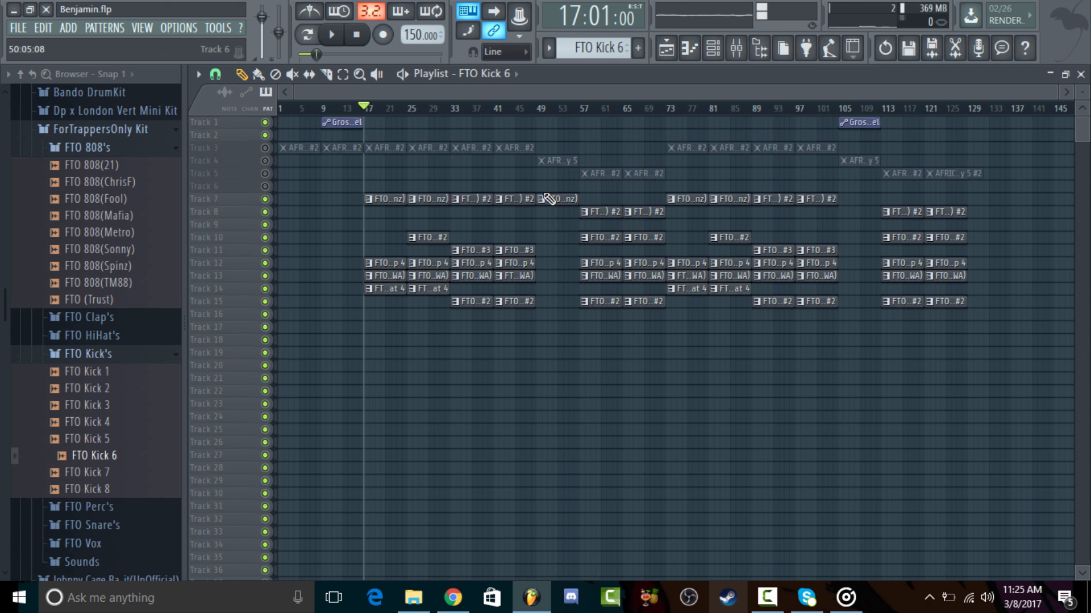
pyautogui.press('space')
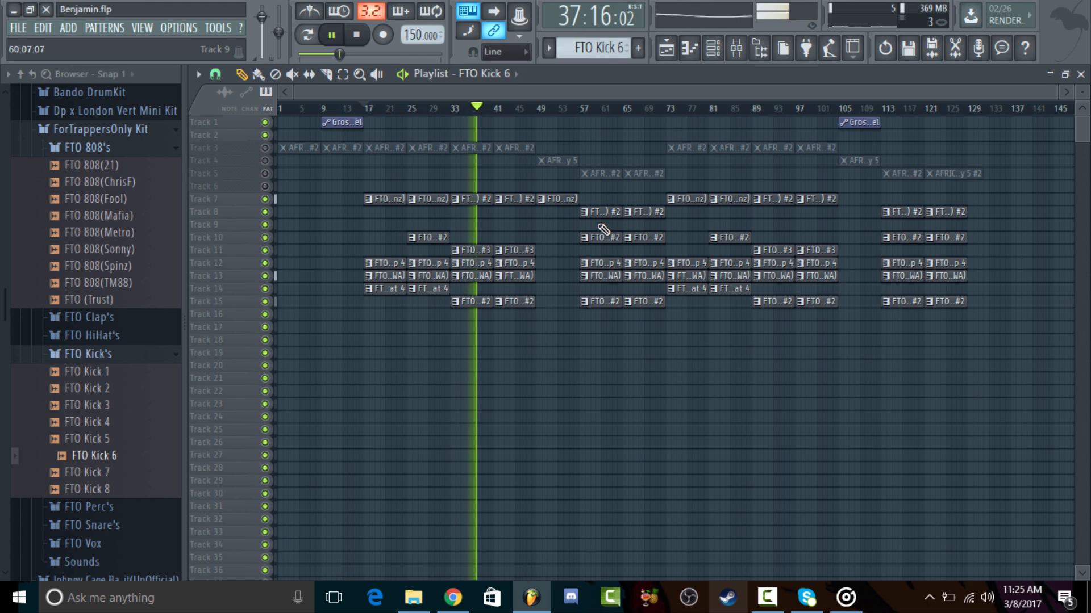
pyautogui.press('space')
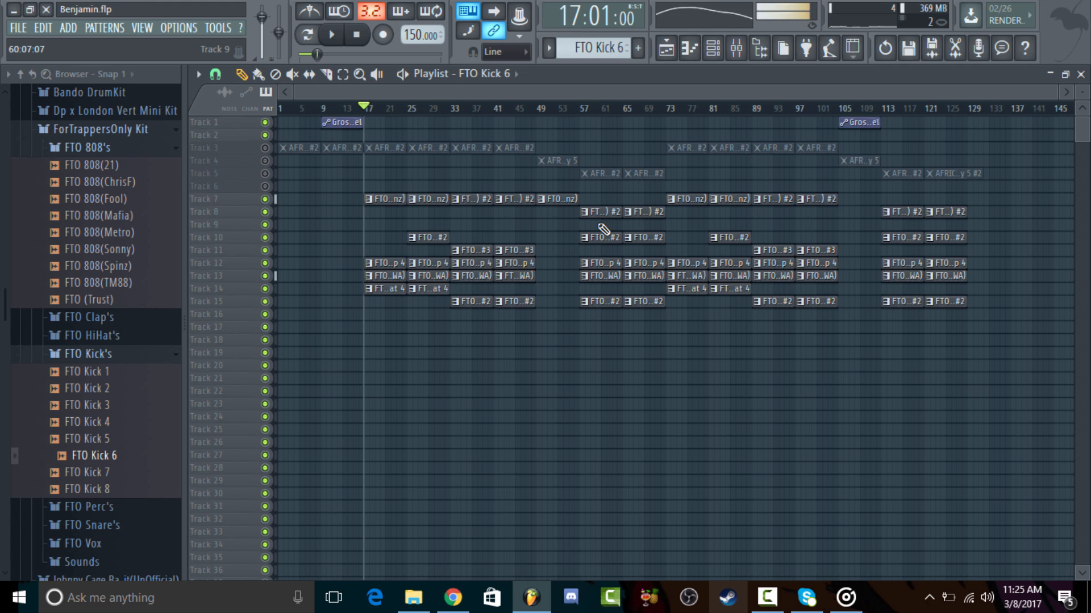
# Step: Switch to the FTO Kick 6 #2 pattern and examine its notes in the piano roll
pyautogui.click(1080, 75)
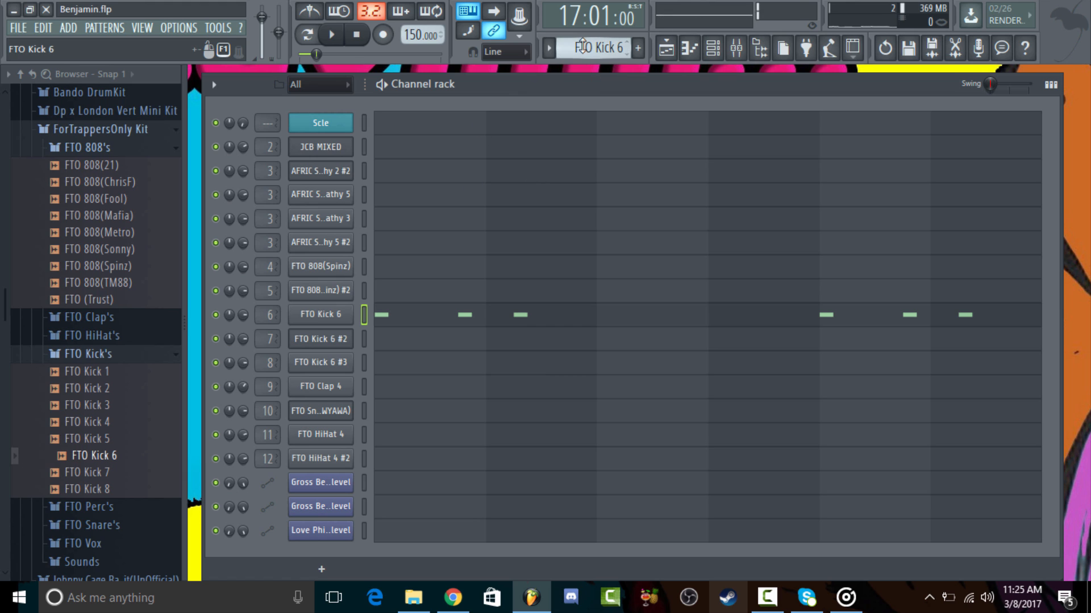
pyautogui.scroll(-1, 590, 48)
pyautogui.click(433, 336)
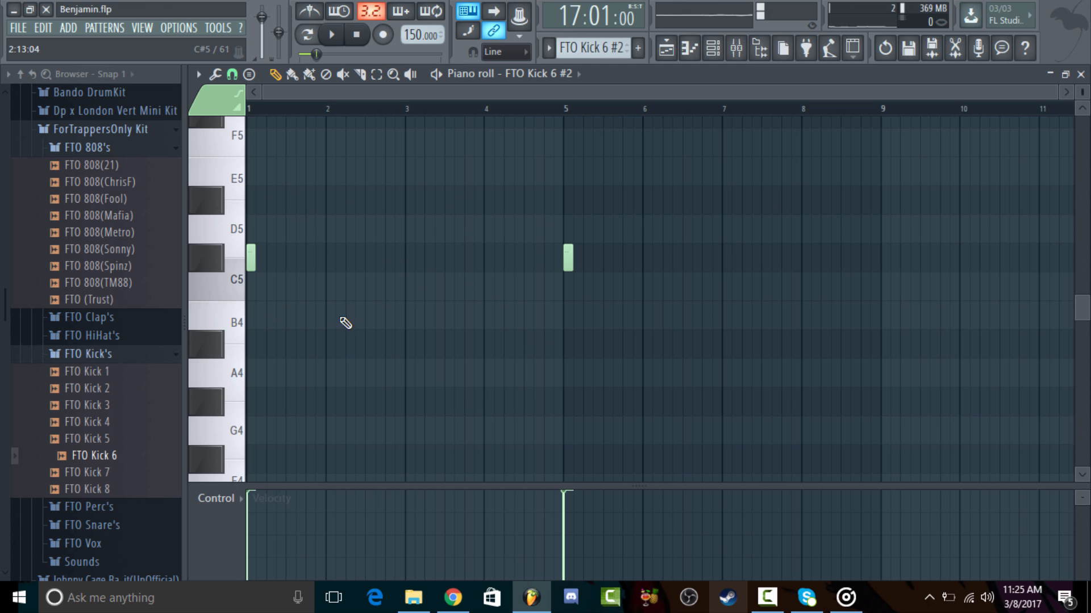
pyautogui.scroll(3, 443, 299)
pyautogui.scroll(-2, 568, 274)
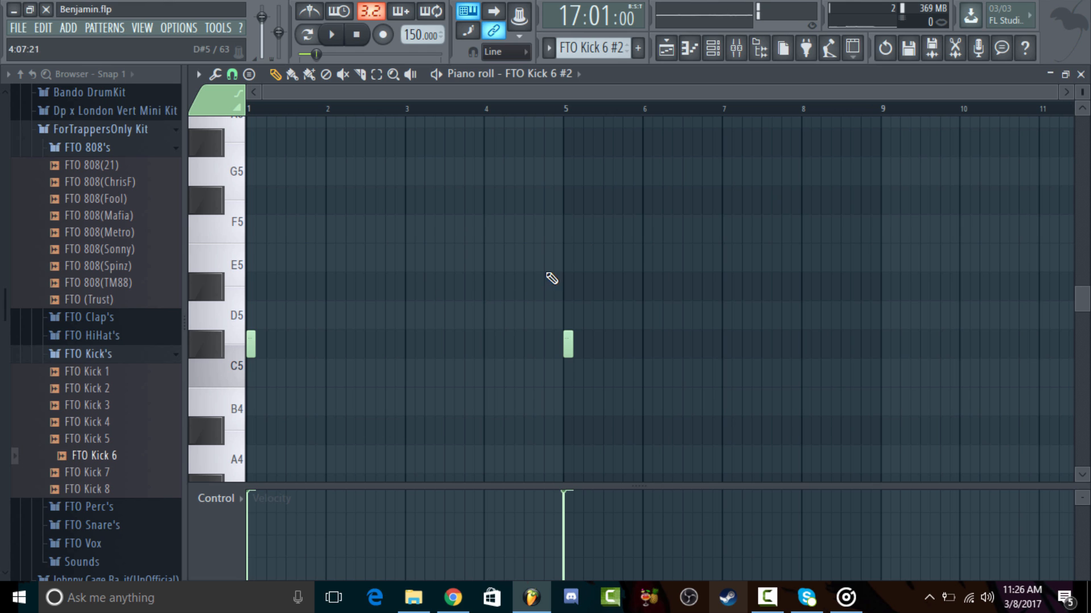
pyautogui.scroll(2, 612, 278)
pyautogui.scroll(-2, 647, 278)
pyautogui.scroll(2, 663, 308)
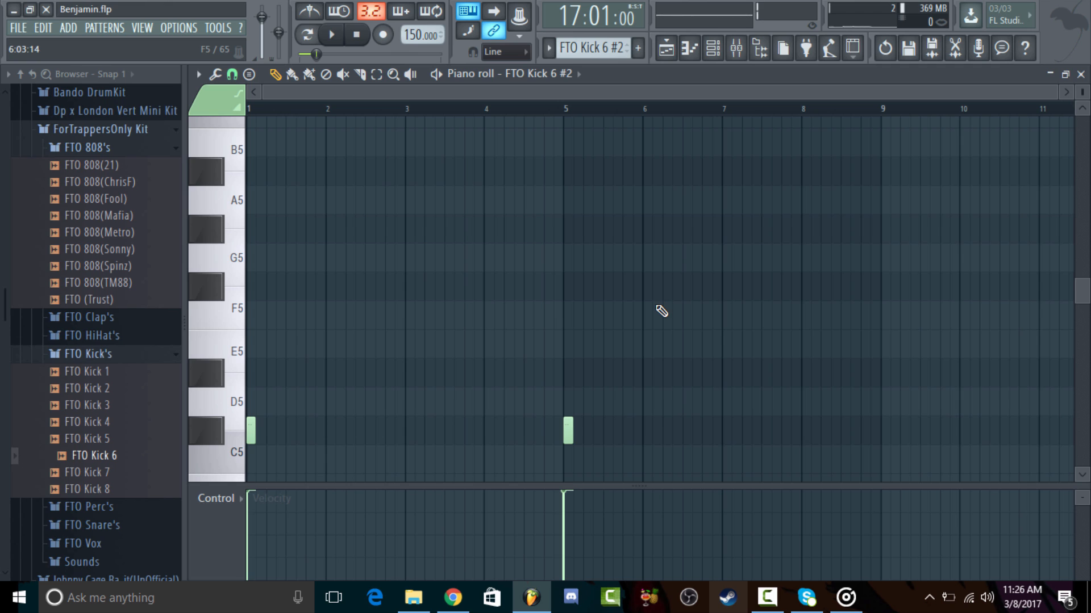
pyautogui.scroll(-4, 661, 311)
pyautogui.scroll(2, 642, 320)
# Step: Select both C#5 notes of FTO Kick 6 #2 and lengthen them to four steps
pyautogui.moveTo(651, 302); pyautogui.dragTo(246, 415)
pyautogui.moveTo(252, 346); pyautogui.dragTo(264, 344)
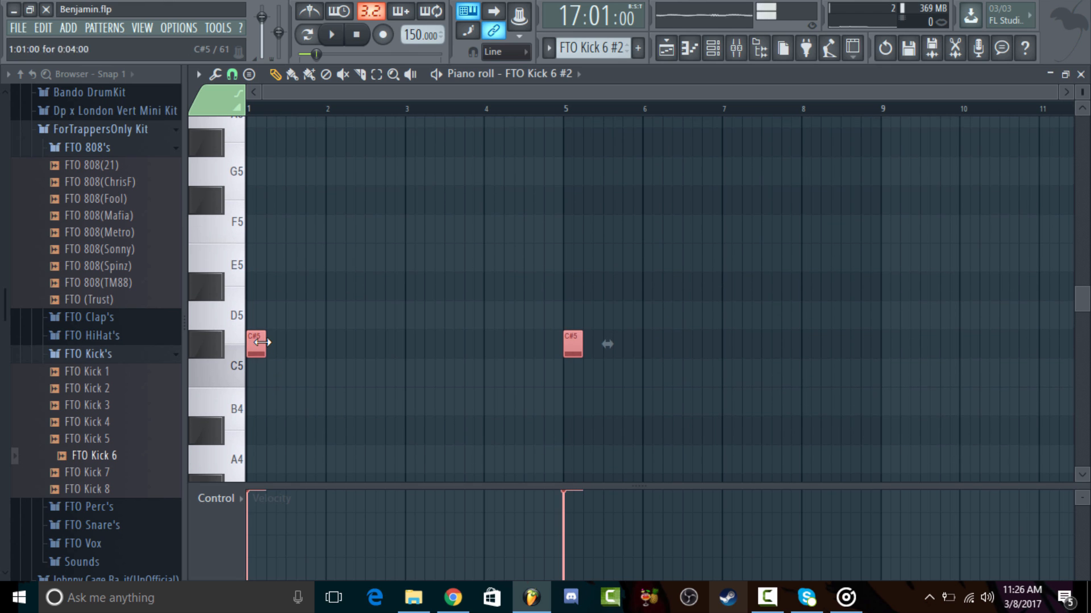
pyautogui.click(621, 293)
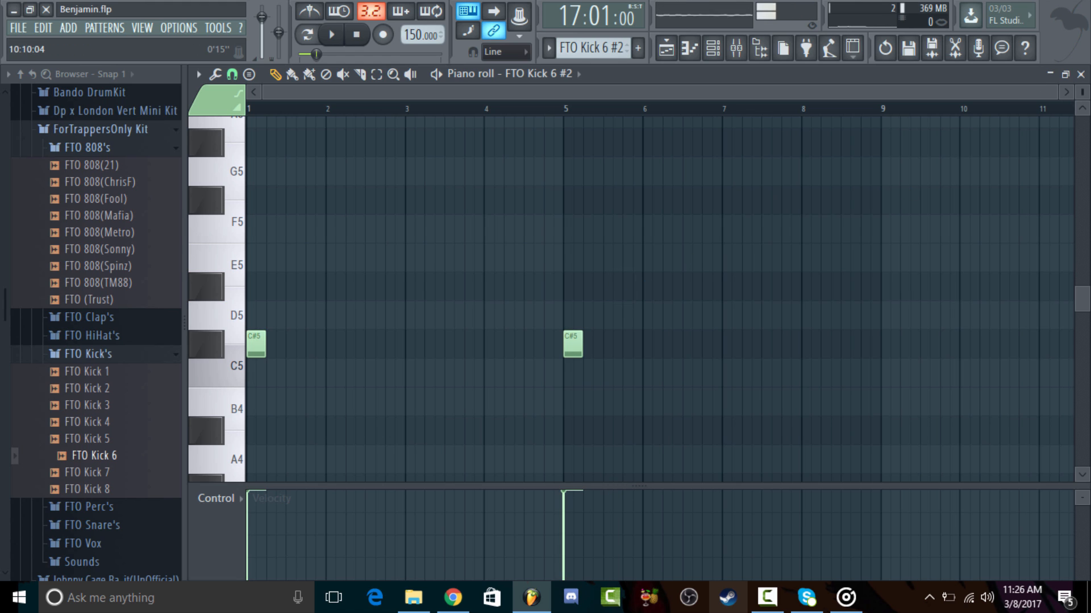
pyautogui.click(1080, 74)
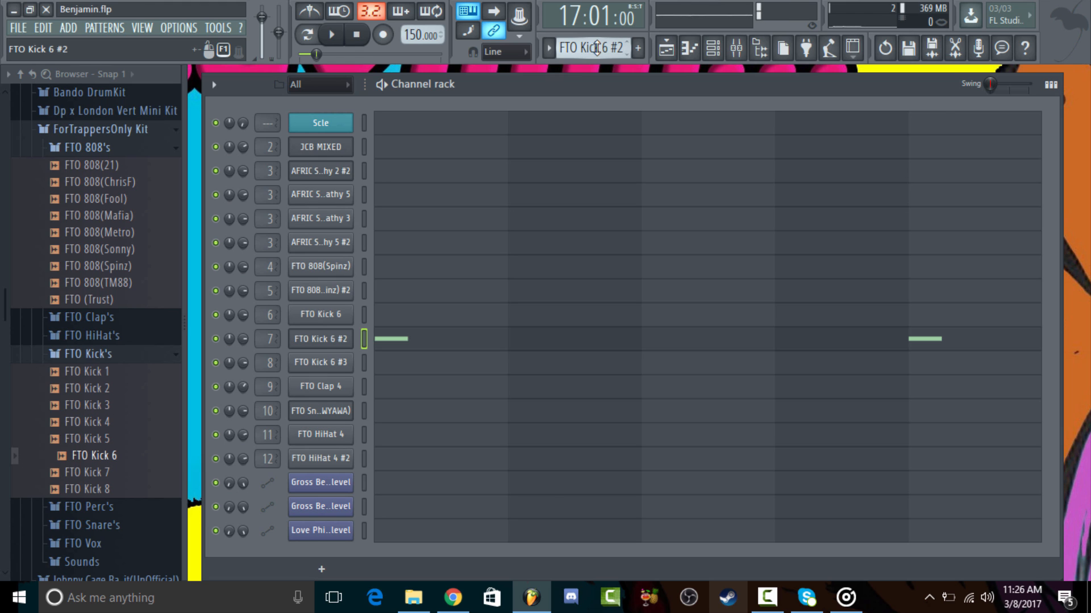
# Step: Switch to the FTO Kick 6 #3 pattern, view its notes, and compare them with the FTO Kick 6 pattern
pyautogui.scroll(-2, 597, 47)
pyautogui.click(534, 363)
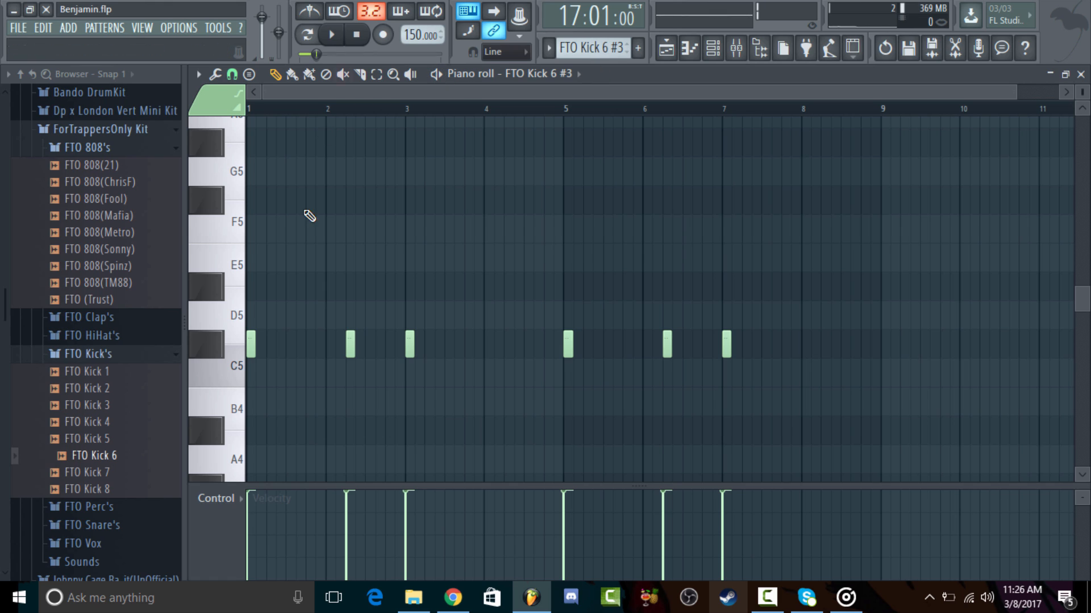
pyautogui.click(1080, 75)
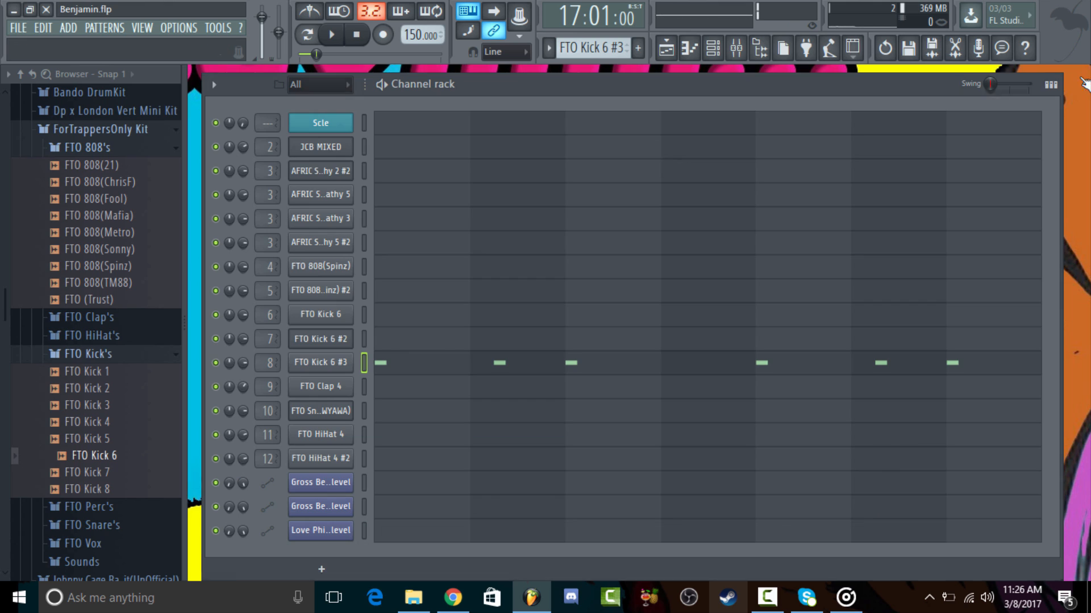
pyautogui.scroll(2, 594, 47)
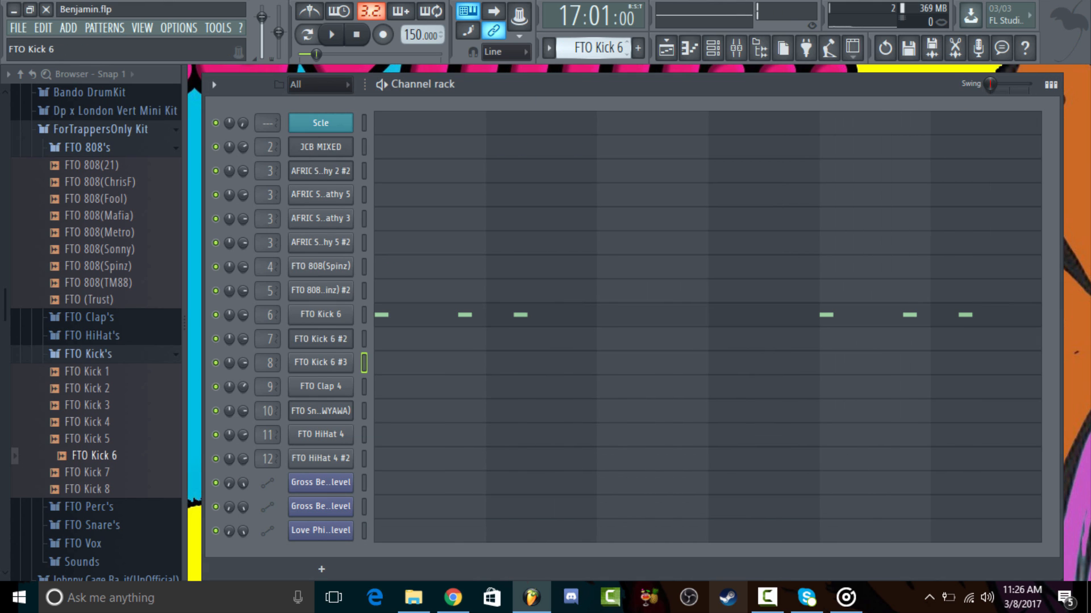
pyautogui.scroll(-2, 594, 47)
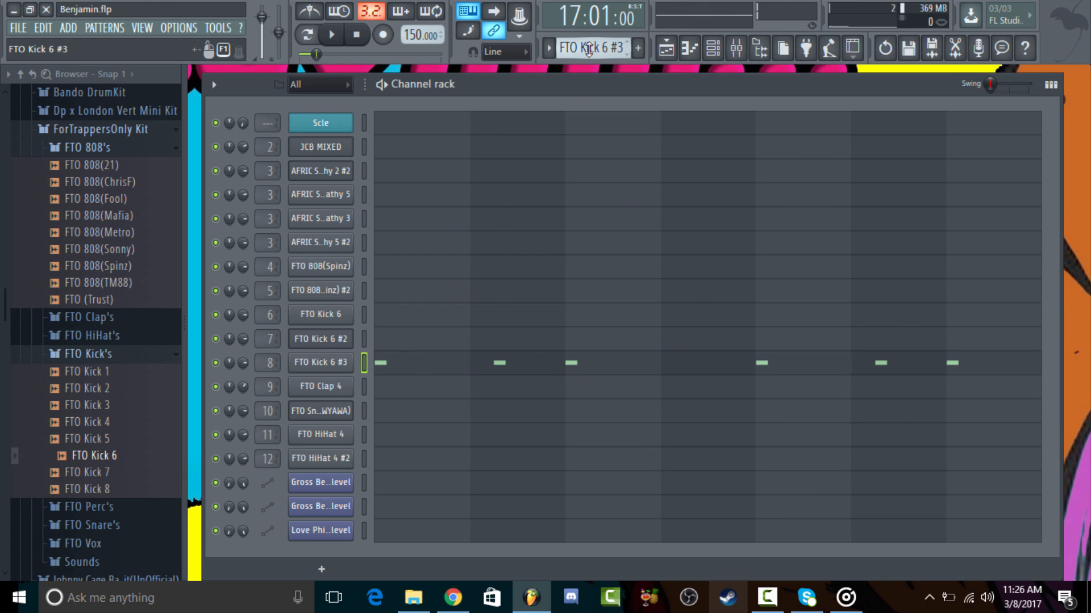
pyautogui.press('F7')
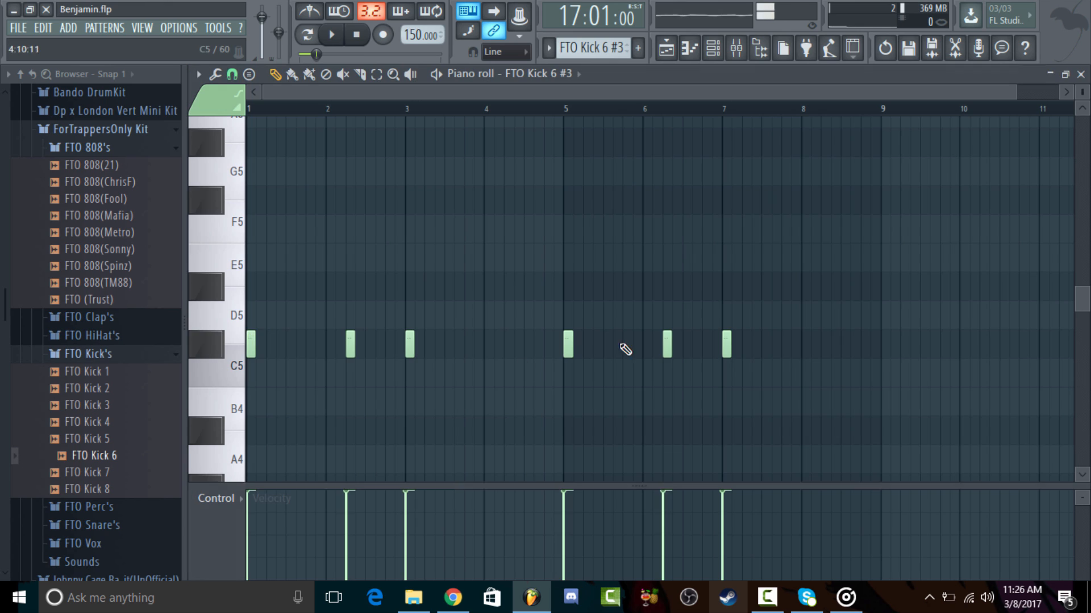
pyautogui.click(1077, 74)
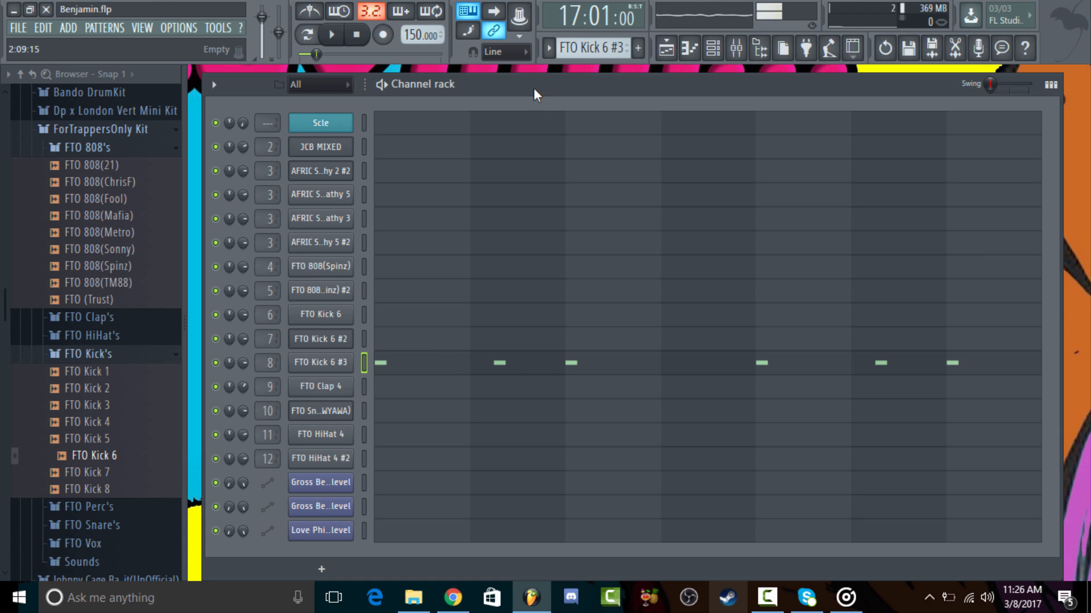
# Step: Switch to the FTO Clap 4 pattern, view its notes, and preview the FTO Clap 4 sample from the kit
pyautogui.scroll(-1, 591, 47)
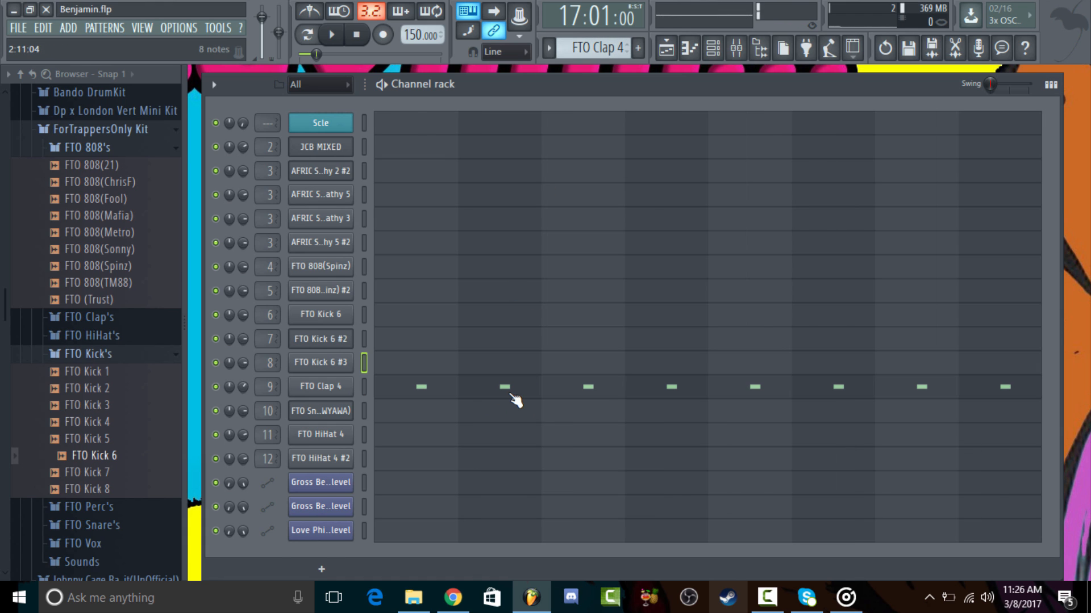
pyautogui.press('F7')
pyautogui.click(127, 353)
pyautogui.click(117, 317)
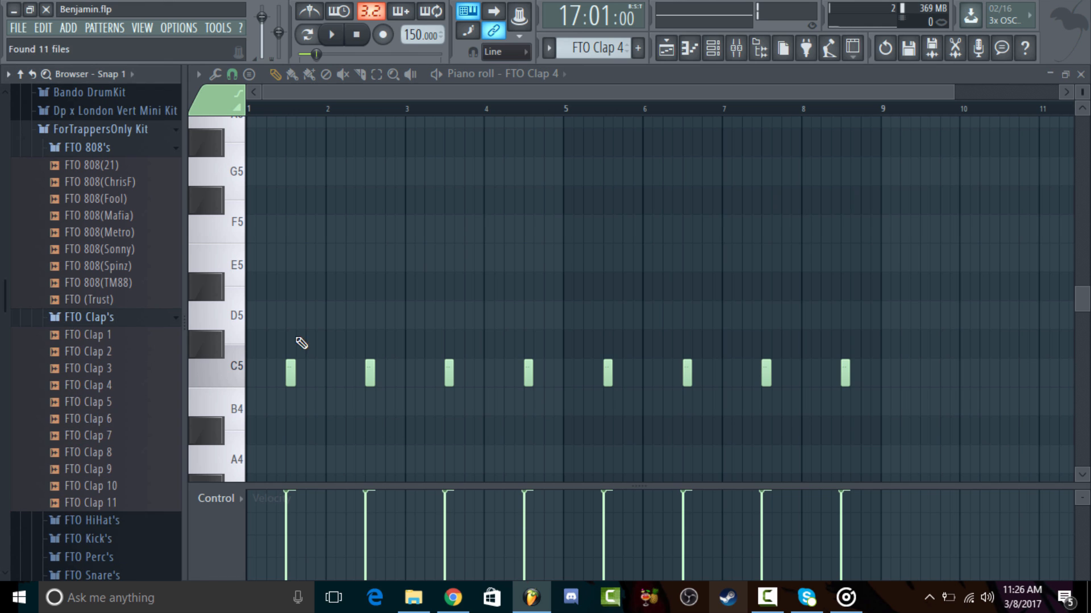
pyautogui.moveTo(88, 385); pyautogui.dragTo(125, 406)
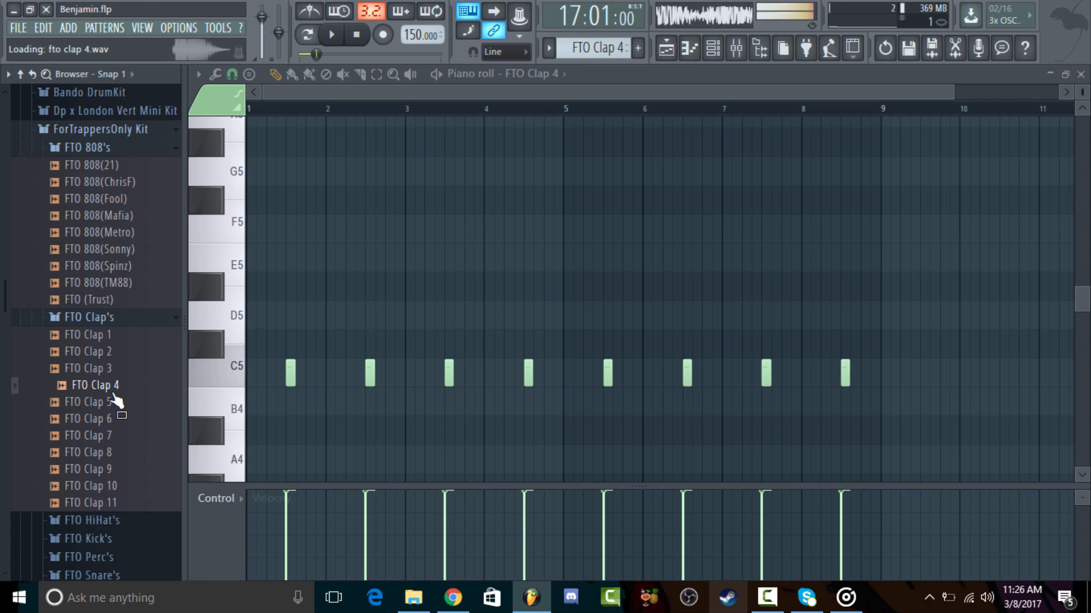
pyautogui.click(1081, 76)
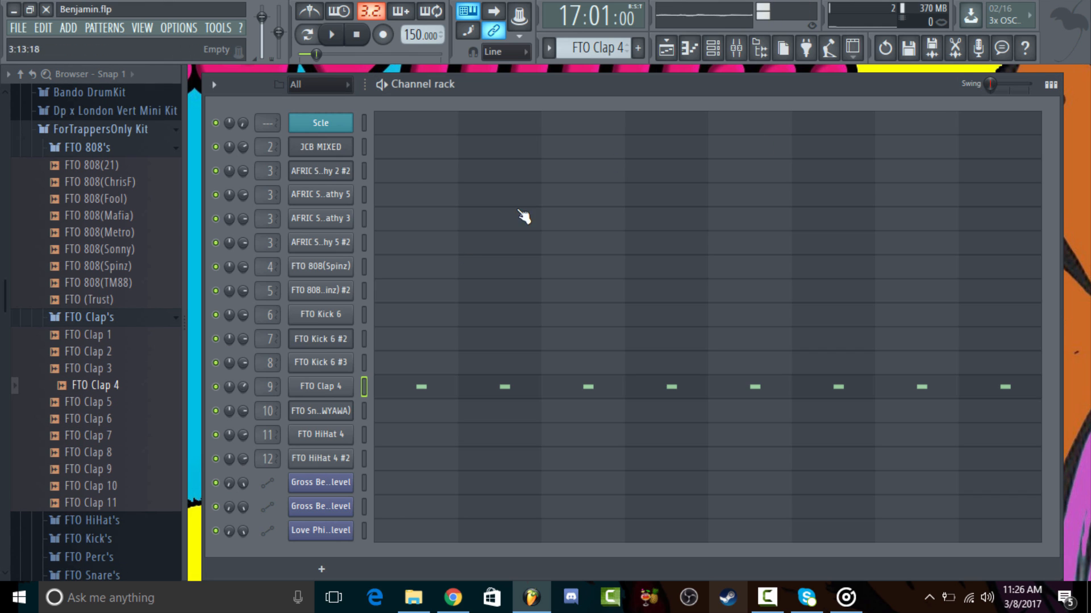
# Step: Turn Normalize off and back on in FTO Clap 4's sample settings to compare the waveform
pyautogui.click(315, 390)
pyautogui.click(320, 281)
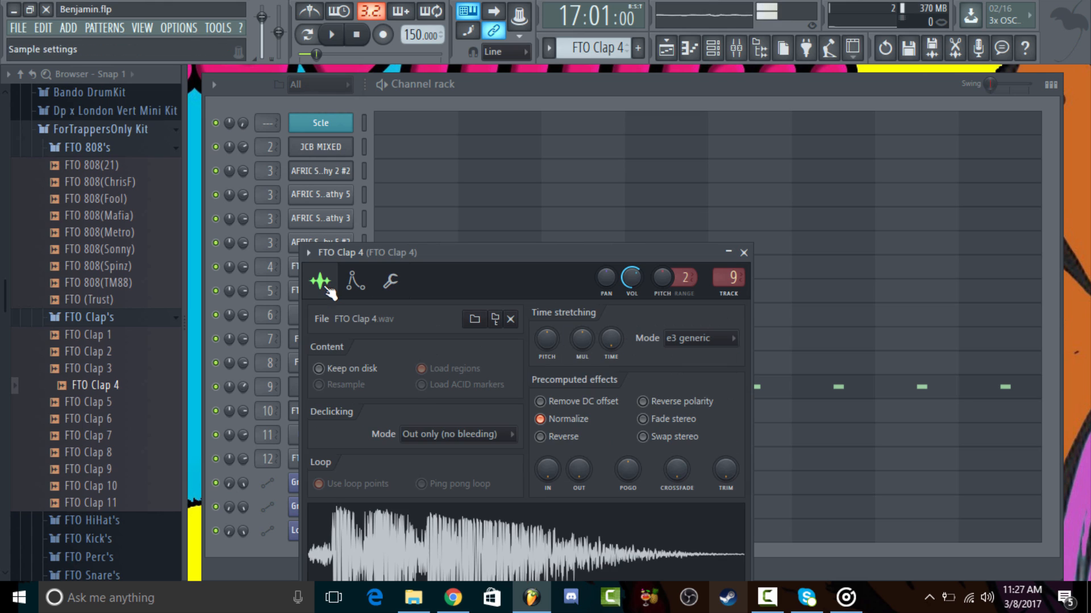
pyautogui.click(560, 421)
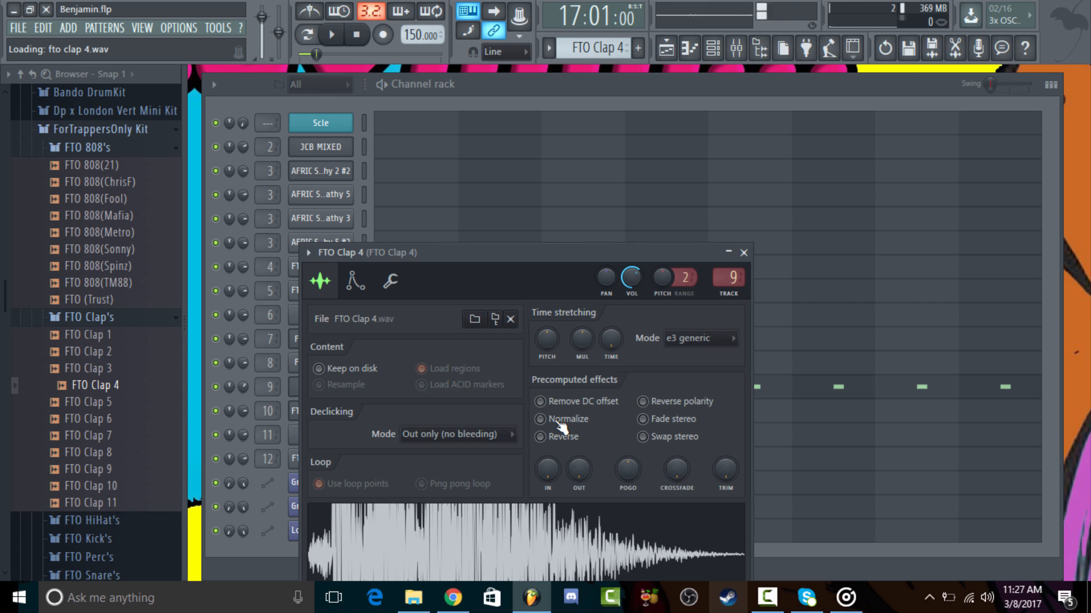
pyautogui.click(567, 424)
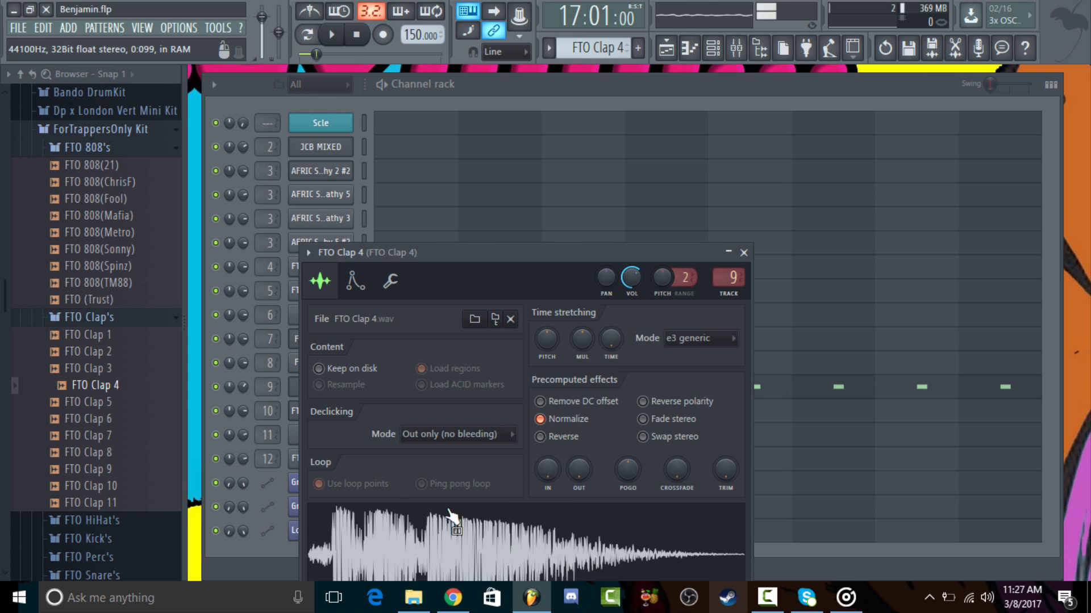
# Step: View FTO Clap 4's track in the mixer, then return to the channel rack
pyautogui.click(736, 48)
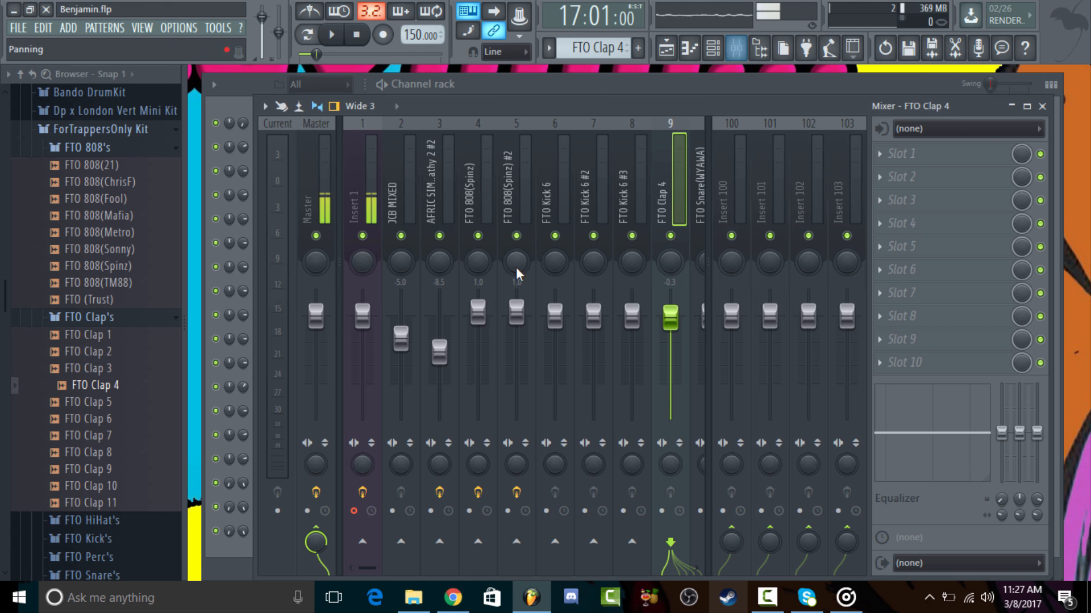
pyautogui.click(614, 85)
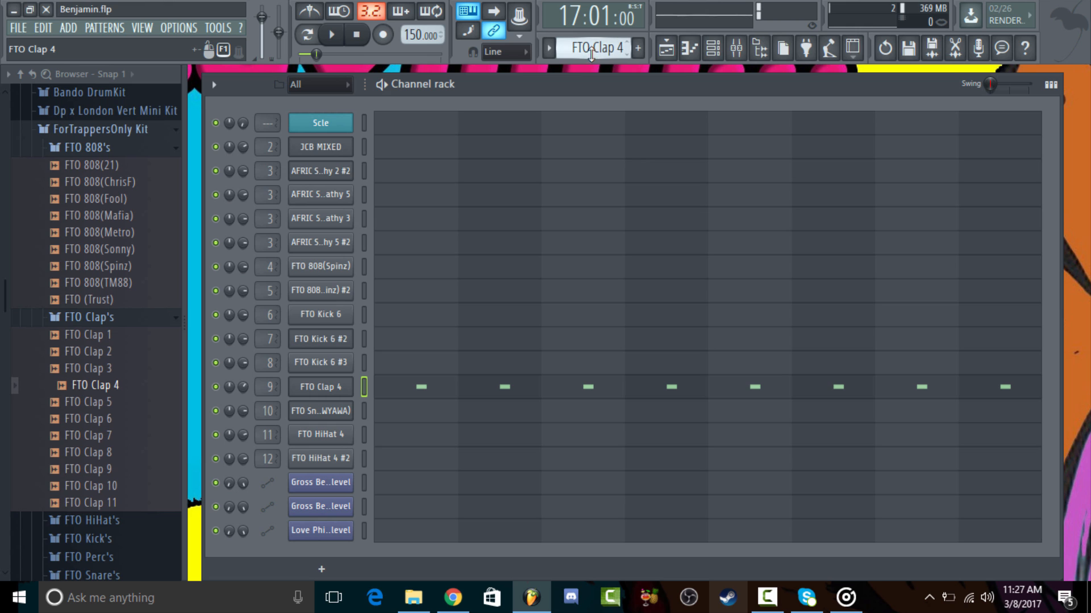
# Step: Select the FTO Snare(WYAWA) pattern, play its notes in the piano roll, and return to the channel rack
pyautogui.scroll(-1, 591, 54)
pyautogui.click(520, 419)
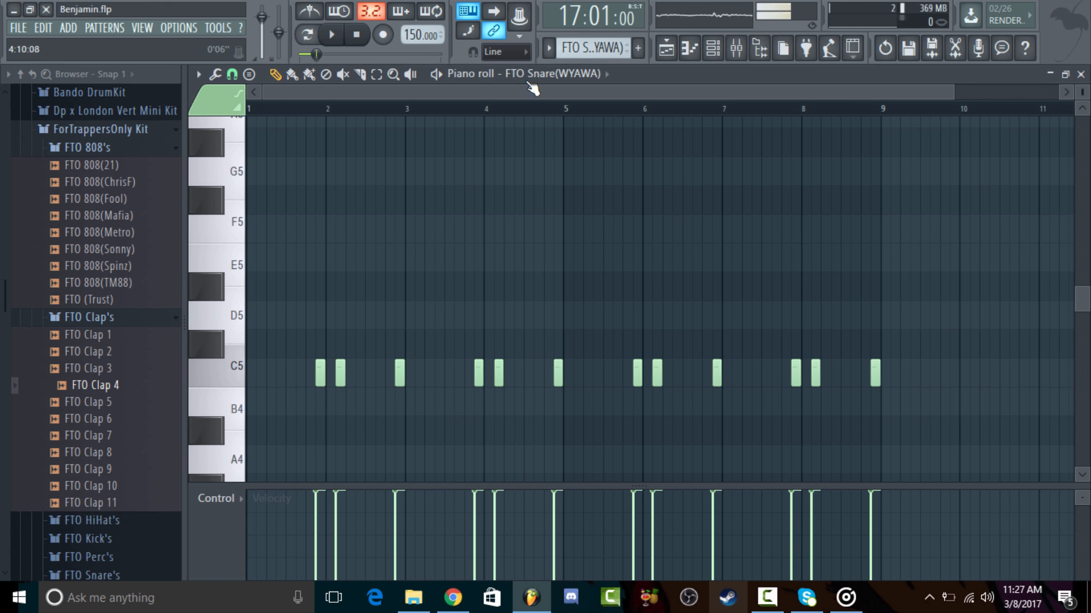
pyautogui.press('space')
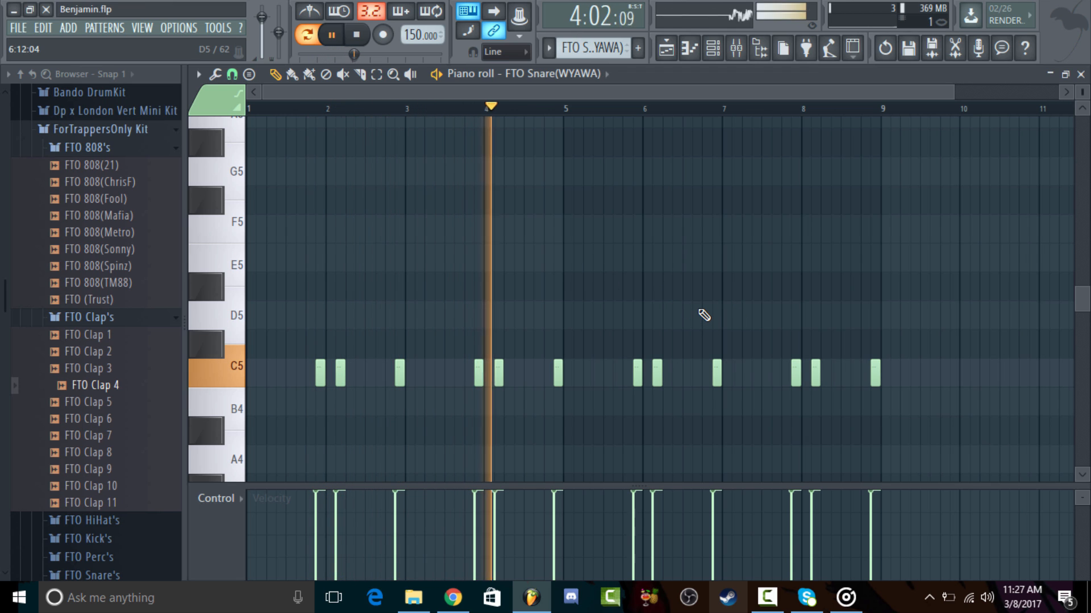
pyautogui.press('space')
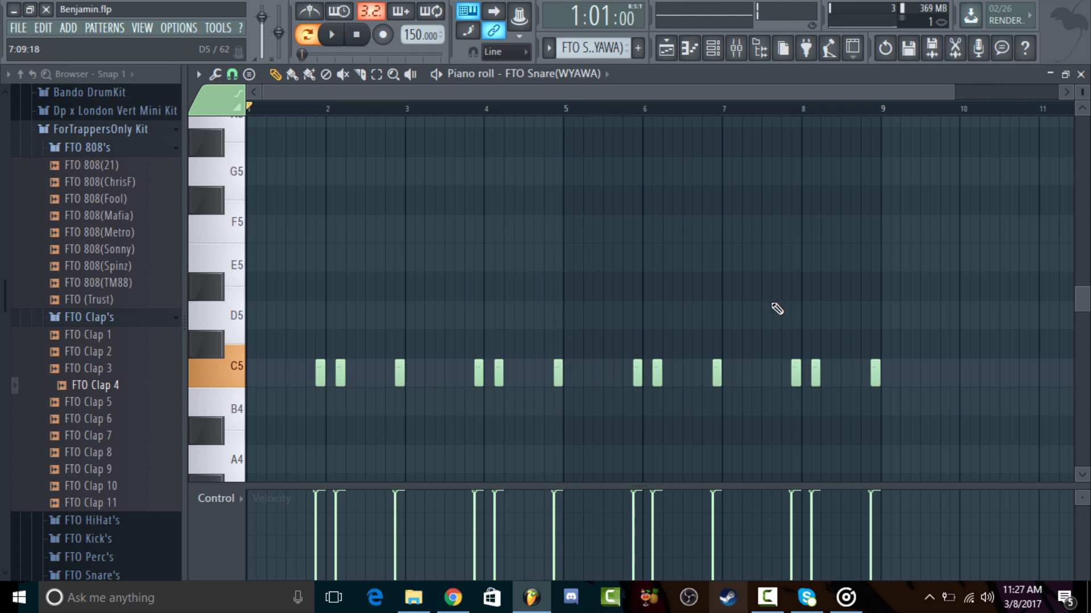
pyautogui.click(1081, 75)
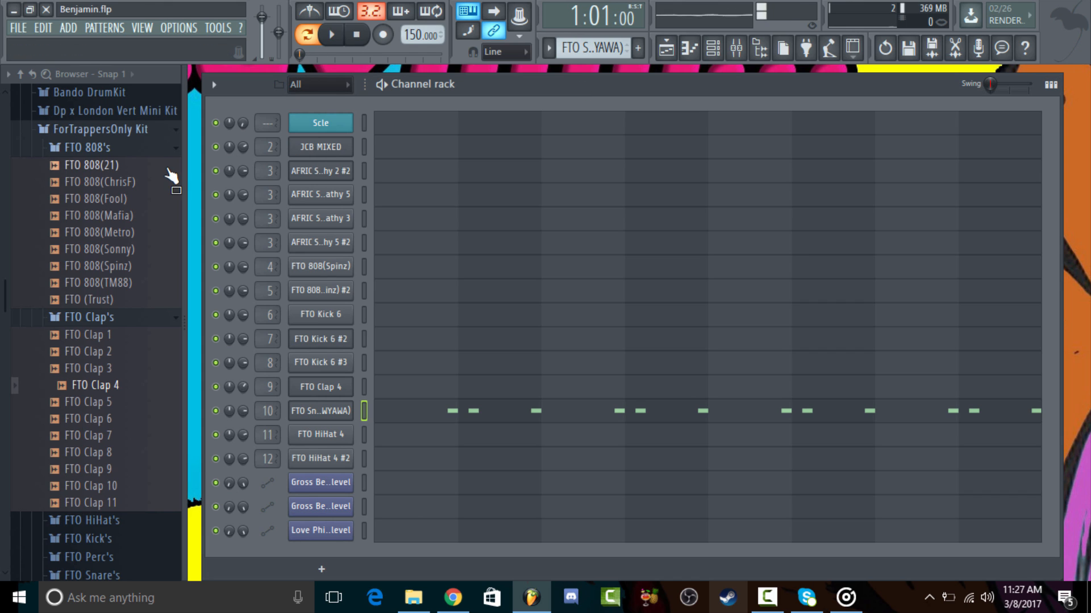
# Step: Collapse the FTO 808's and FTO Clap's folders in the sample browser
pyautogui.click(147, 150)
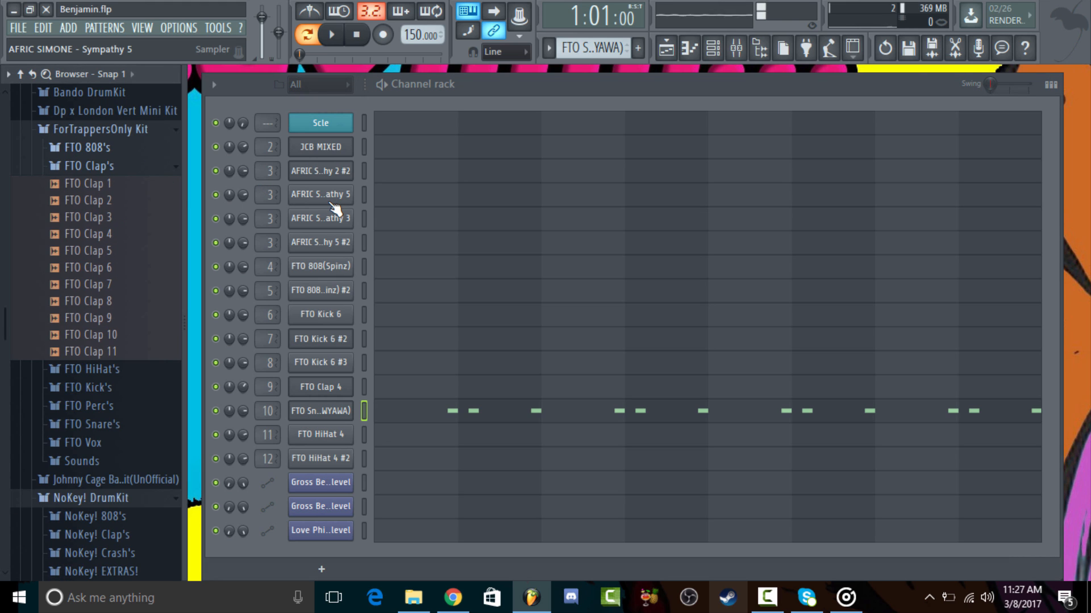
pyautogui.click(162, 167)
pyautogui.click(511, 100)
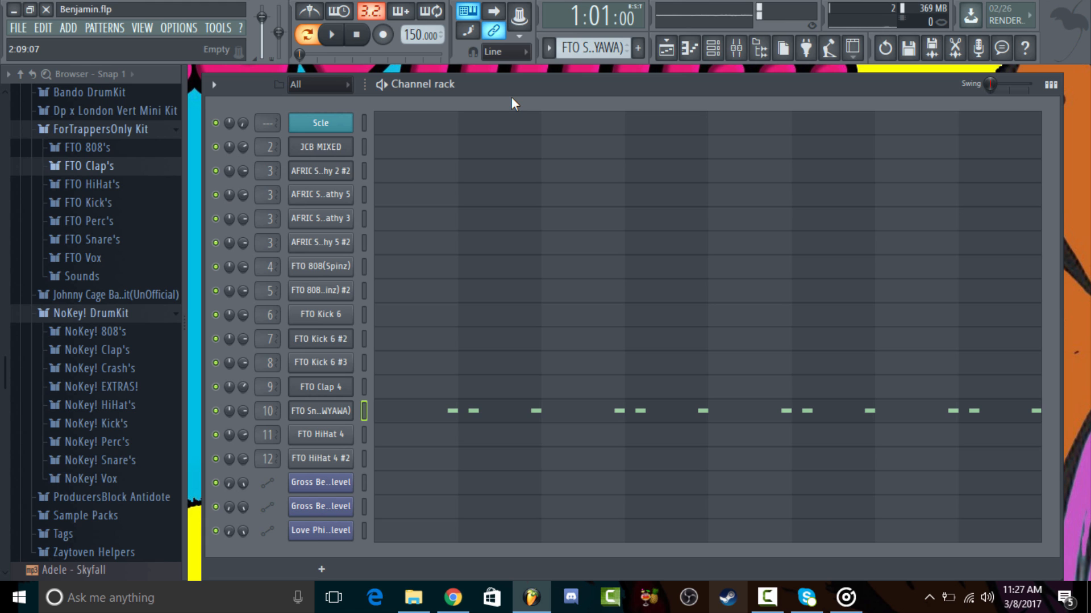
# Step: Select the FTO HiHat 4 pattern, play its notes in the piano roll, and close it
pyautogui.scroll(-2, 591, 48)
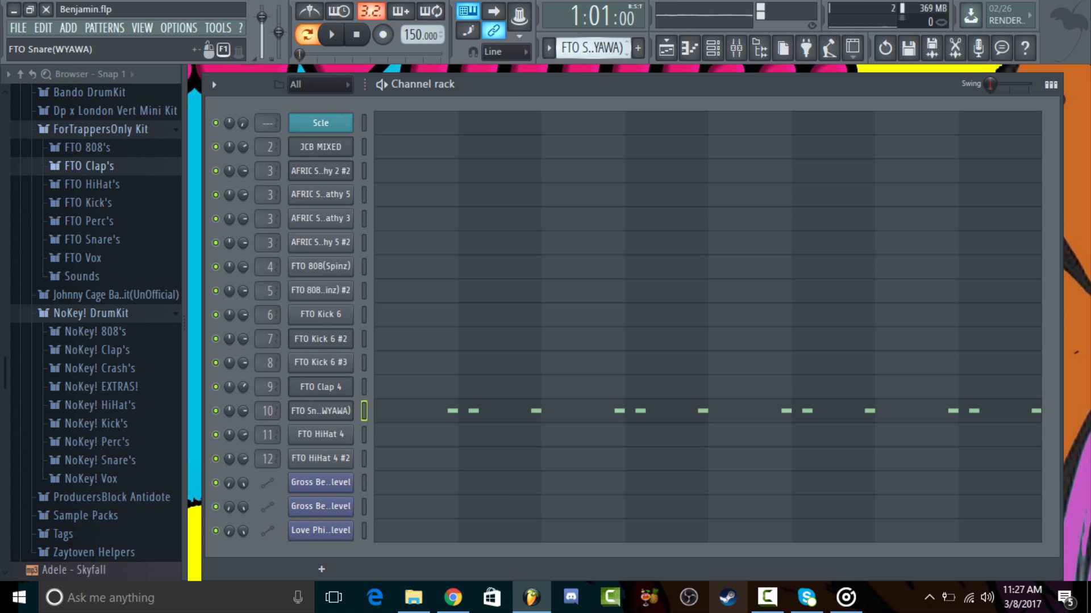
pyautogui.click(542, 435)
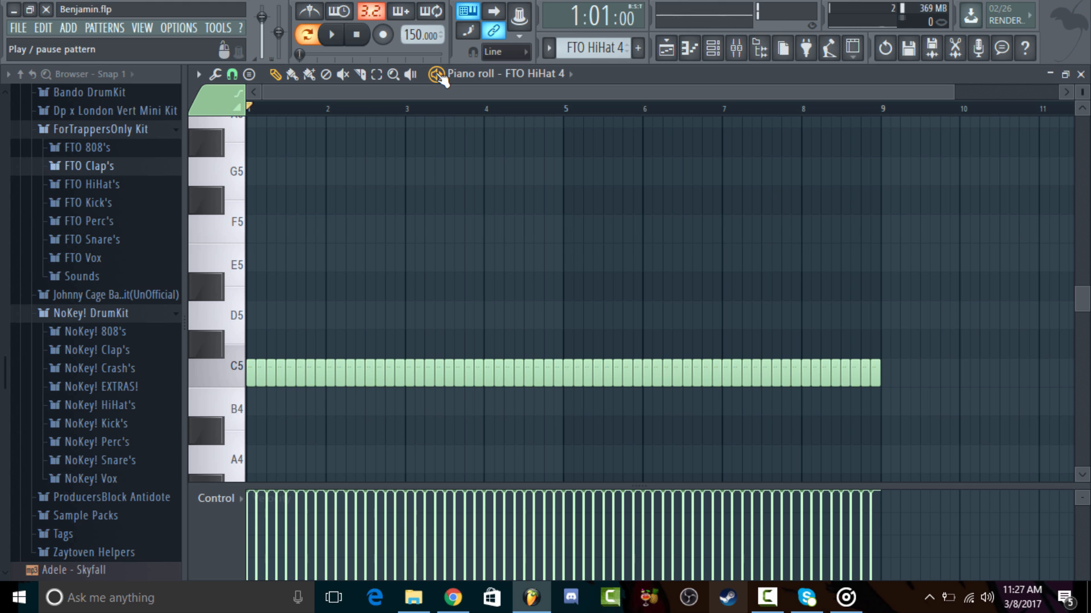
pyautogui.click(436, 74)
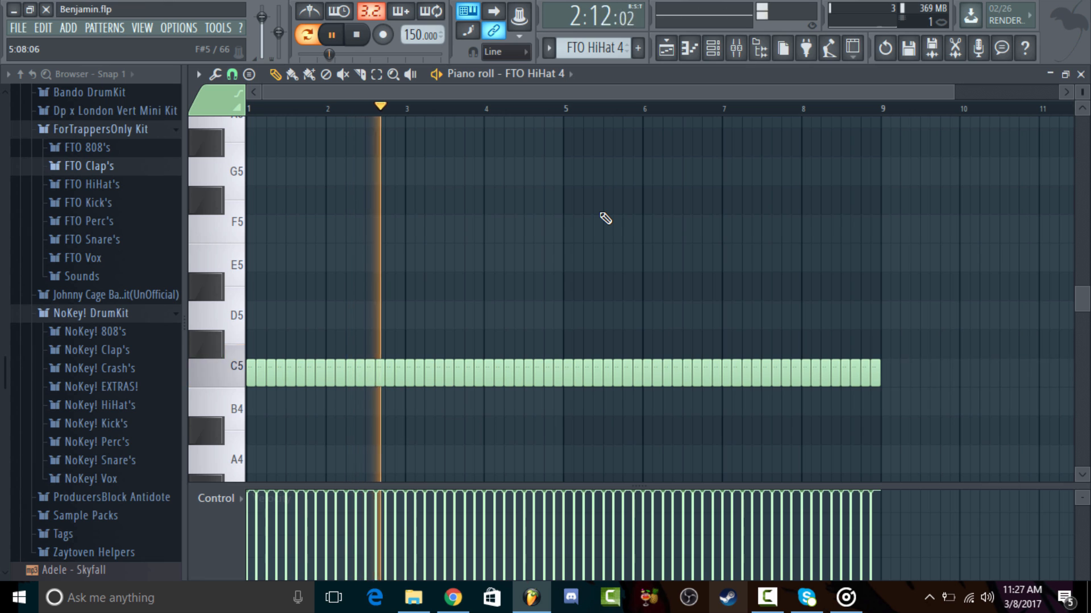
pyautogui.press('space')
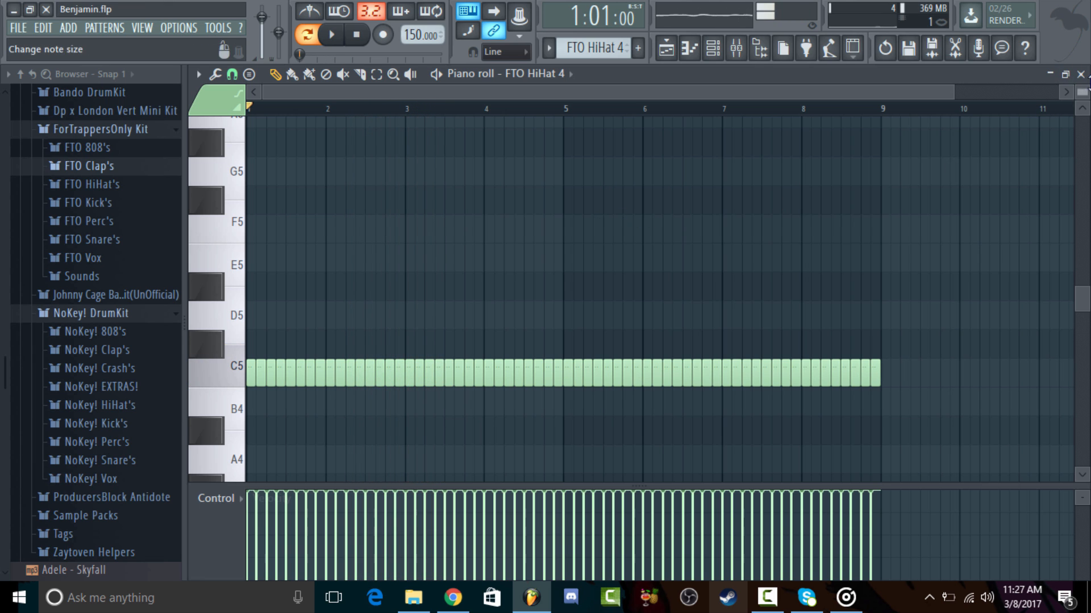
pyautogui.press('Escape')
# Step: Unmute Track 3 in the playlist and play the arrangement from bar 17
pyautogui.click(668, 49)
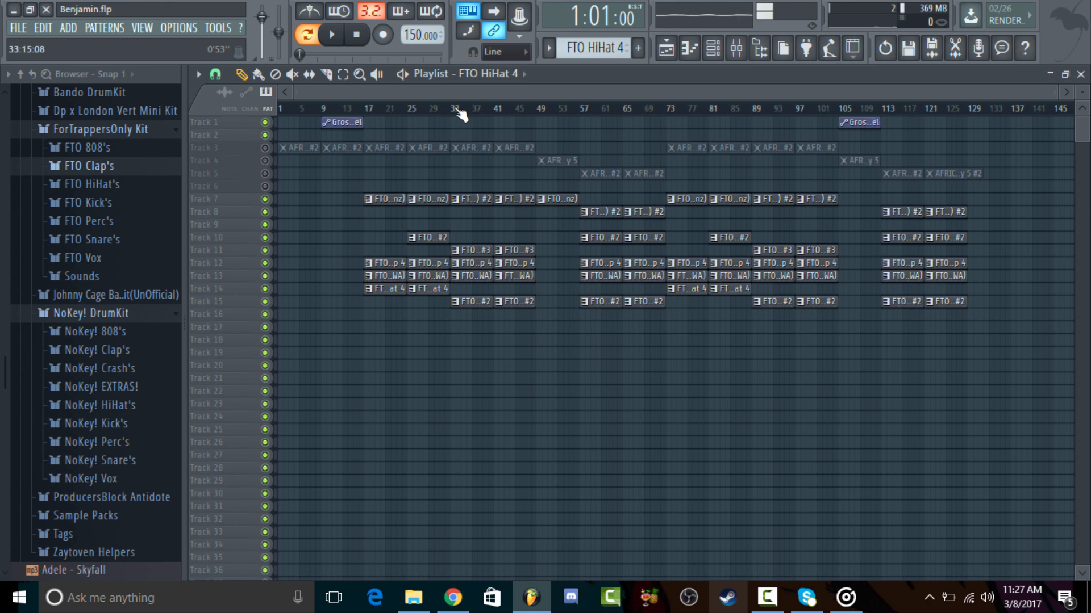
pyautogui.click(367, 109)
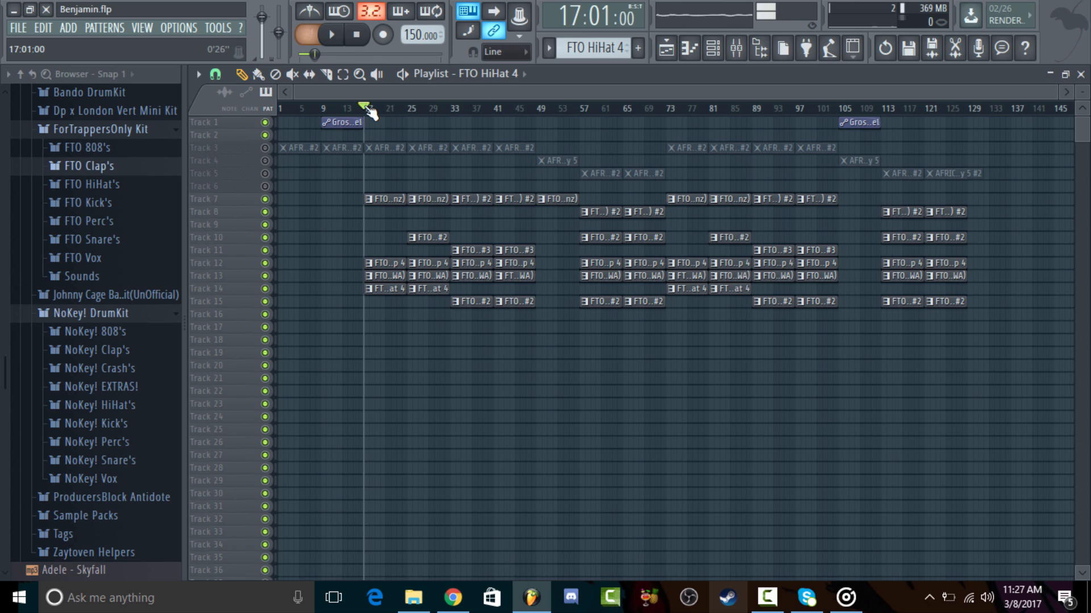
pyautogui.click(265, 148)
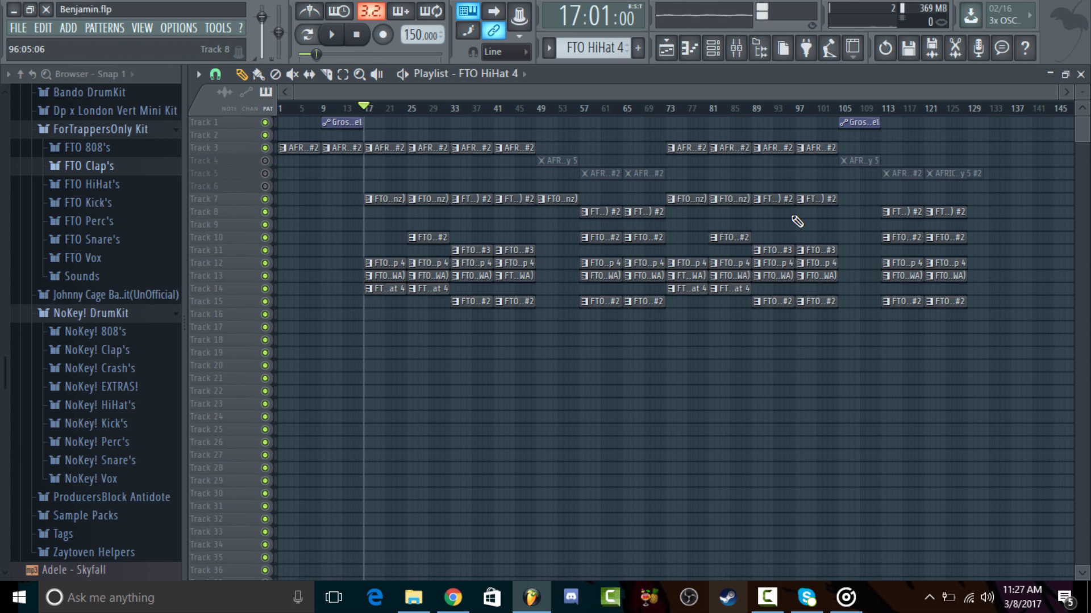
pyautogui.press('space')
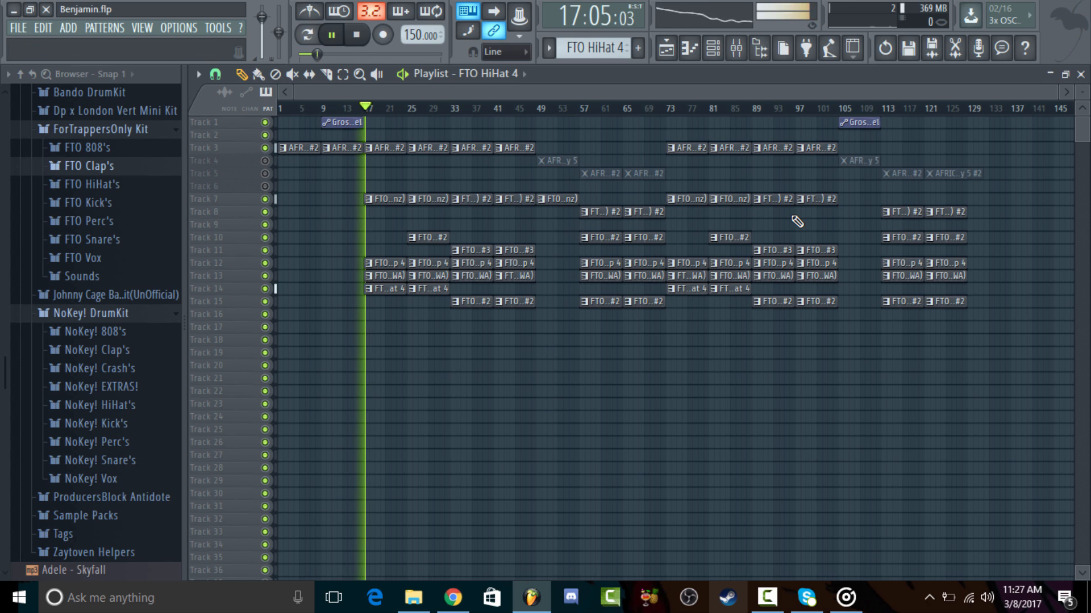
pyautogui.click(1080, 75)
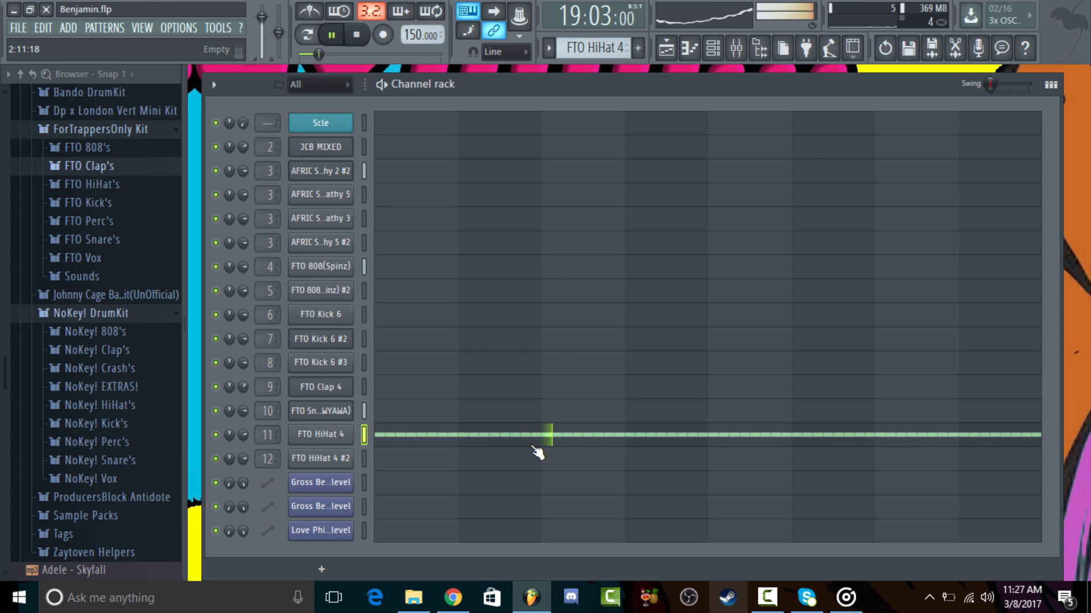
pyautogui.click(666, 48)
pyautogui.press('space')
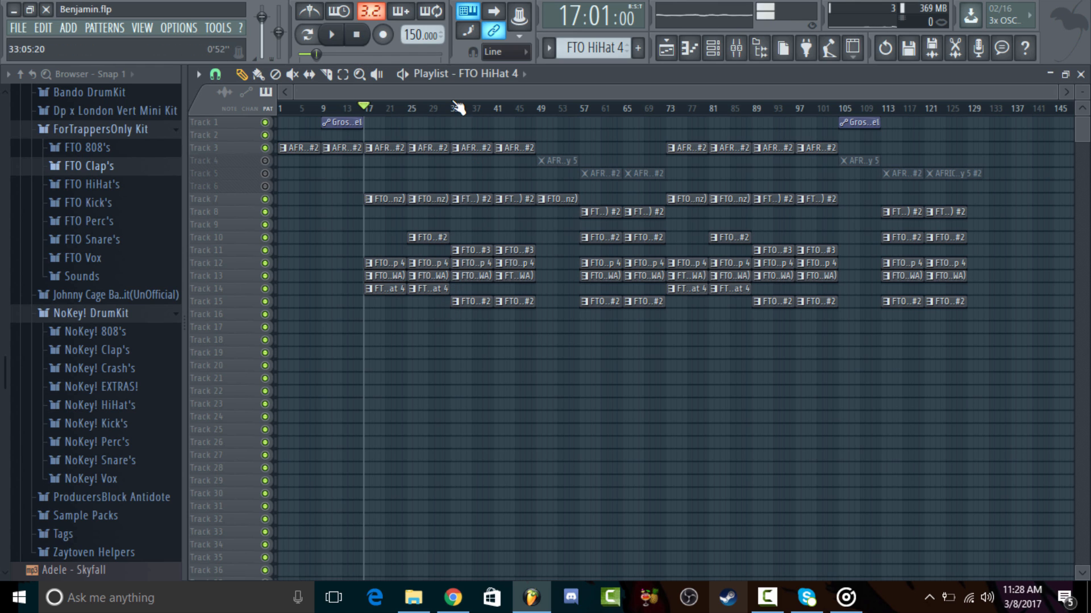
# Step: Move the three FTO 808 clips between bars 33 and 57 from Track 7 down to Track 8
pyautogui.click(408, 108)
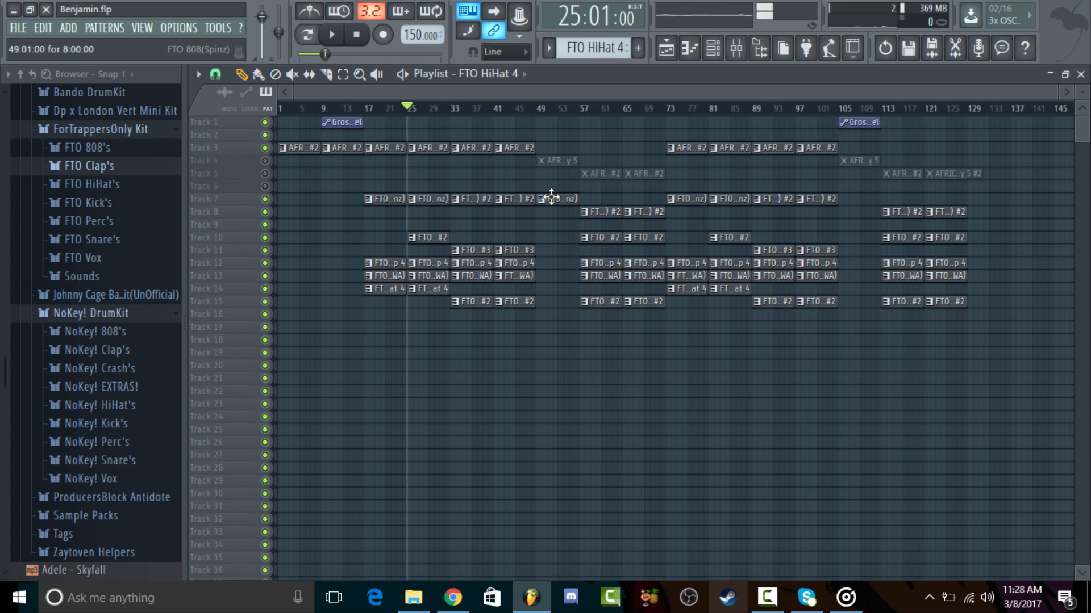
pyautogui.moveTo(551, 198); pyautogui.dragTo(467, 218)
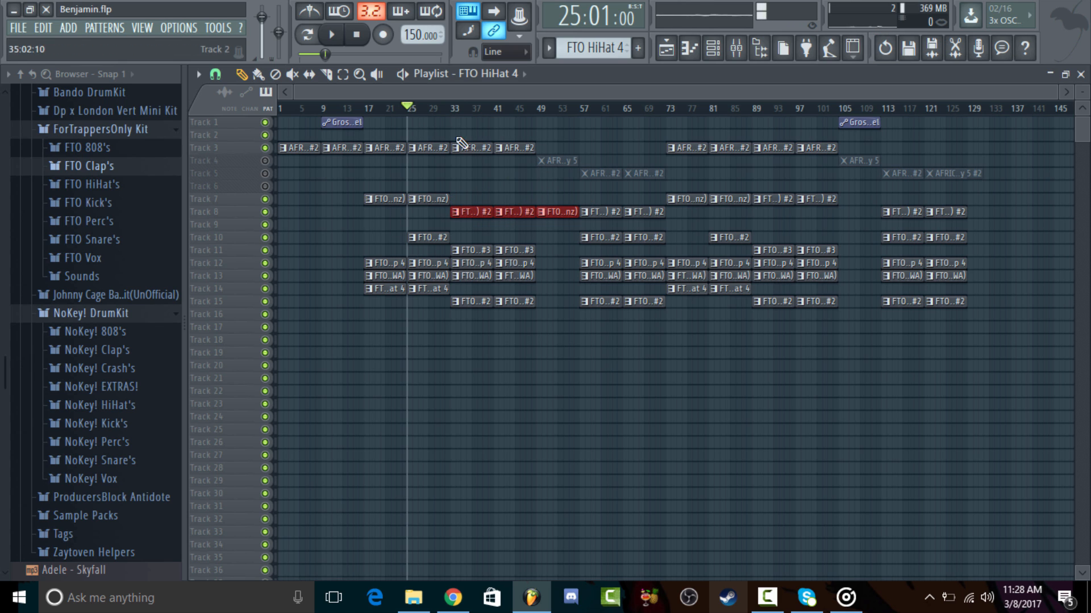
# Step: Play the arrangement from bar 25 into the section with the moved 808 clips, then stop playback
pyautogui.click(371, 108)
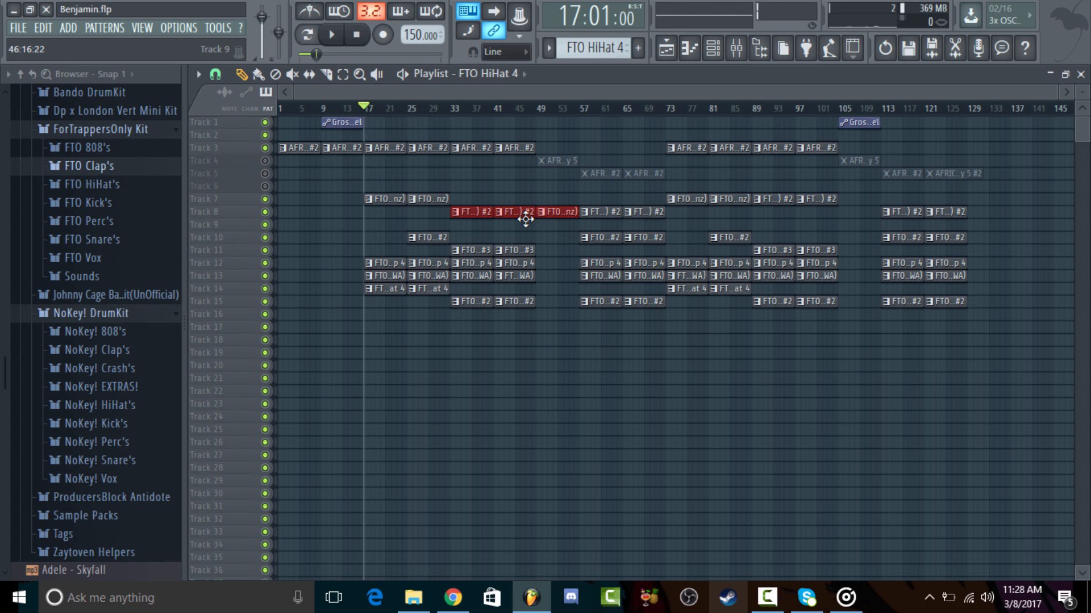
pyautogui.click(412, 112)
pyautogui.press('space')
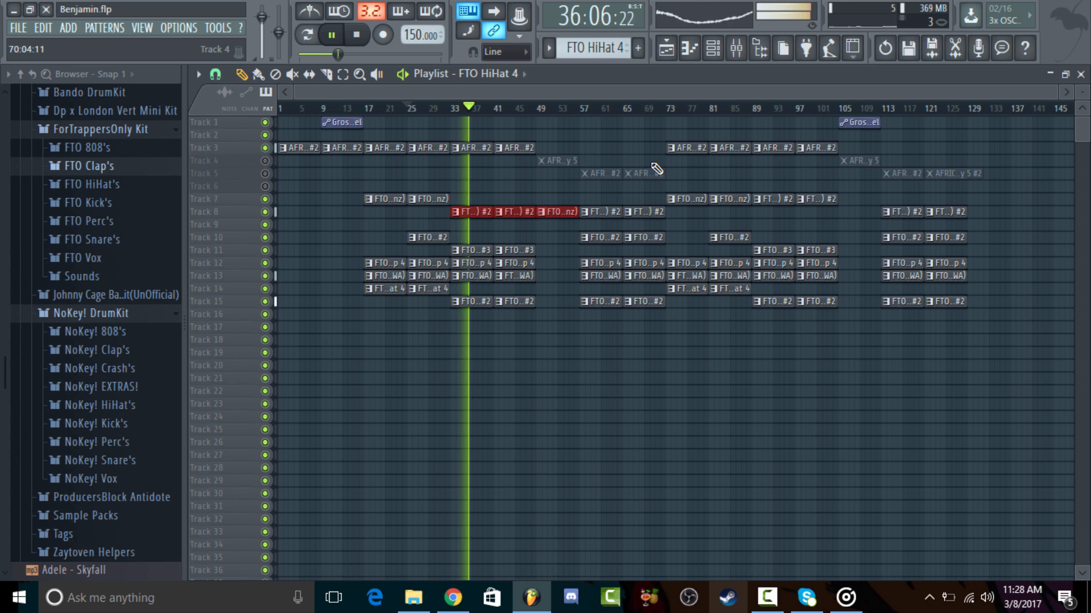
pyautogui.press('space')
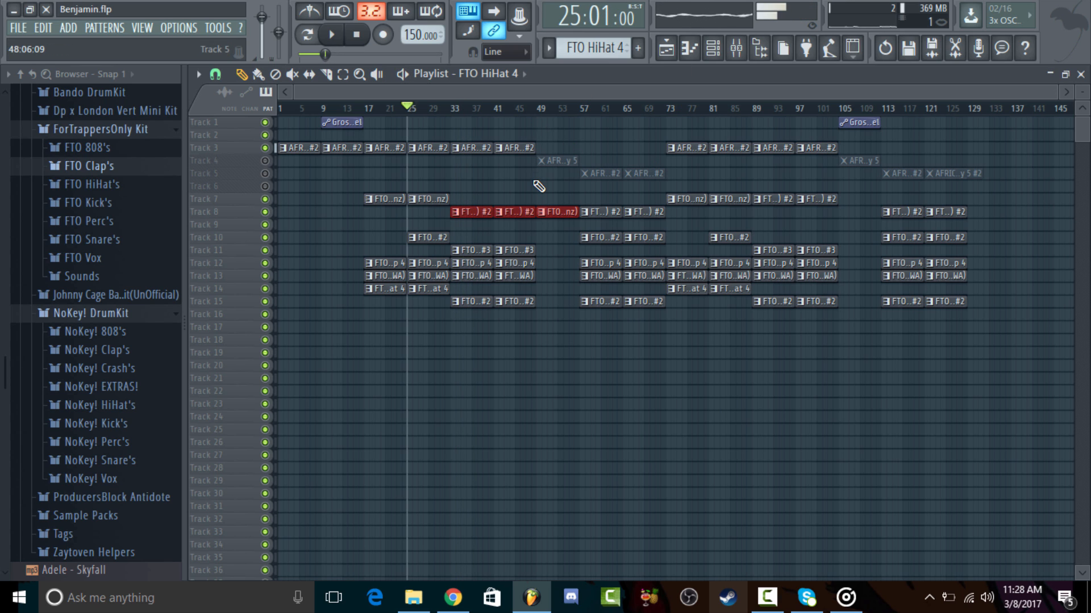
# Step: Select the FTO HiHat 4 #2 pattern and play its C5 and E4 notes in the piano roll
pyautogui.click(1081, 74)
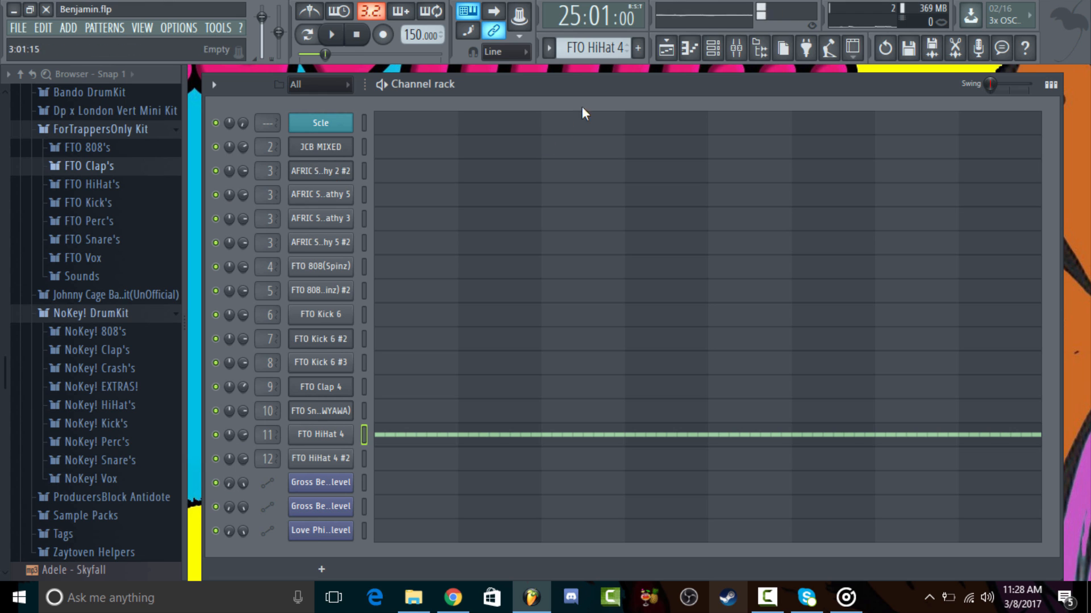
pyautogui.scroll(-1, 591, 48)
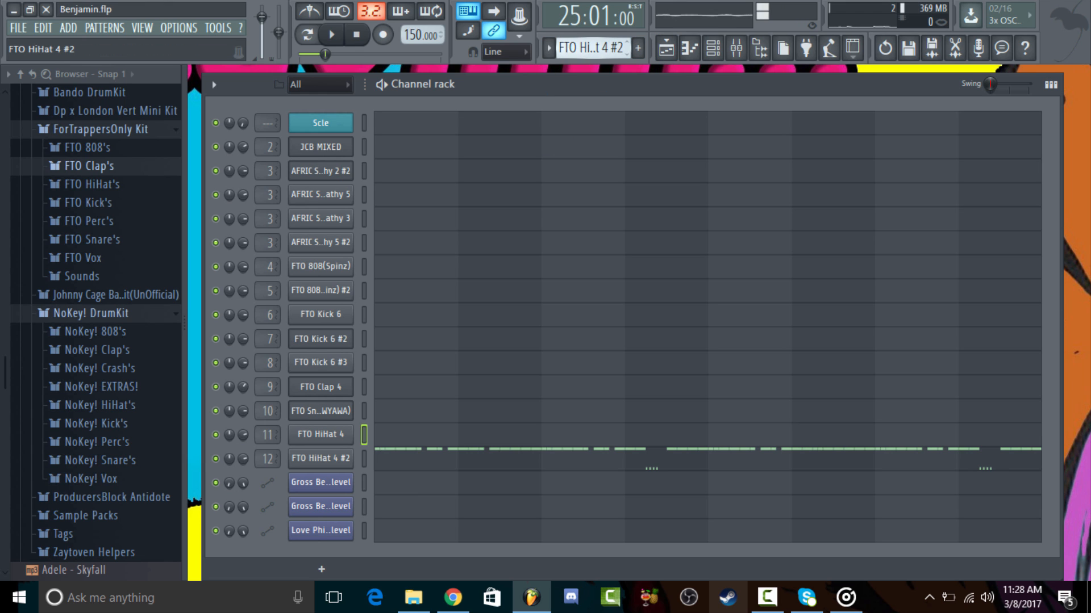
pyautogui.click(510, 455)
pyautogui.scroll(-5, 633, 239)
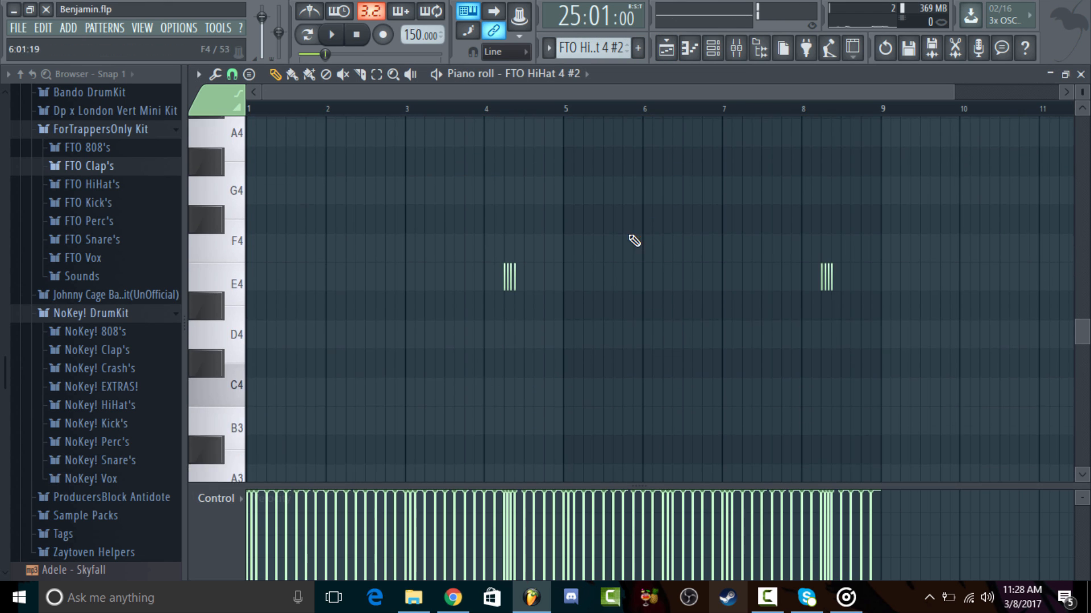
pyautogui.scroll(3, 507, 298)
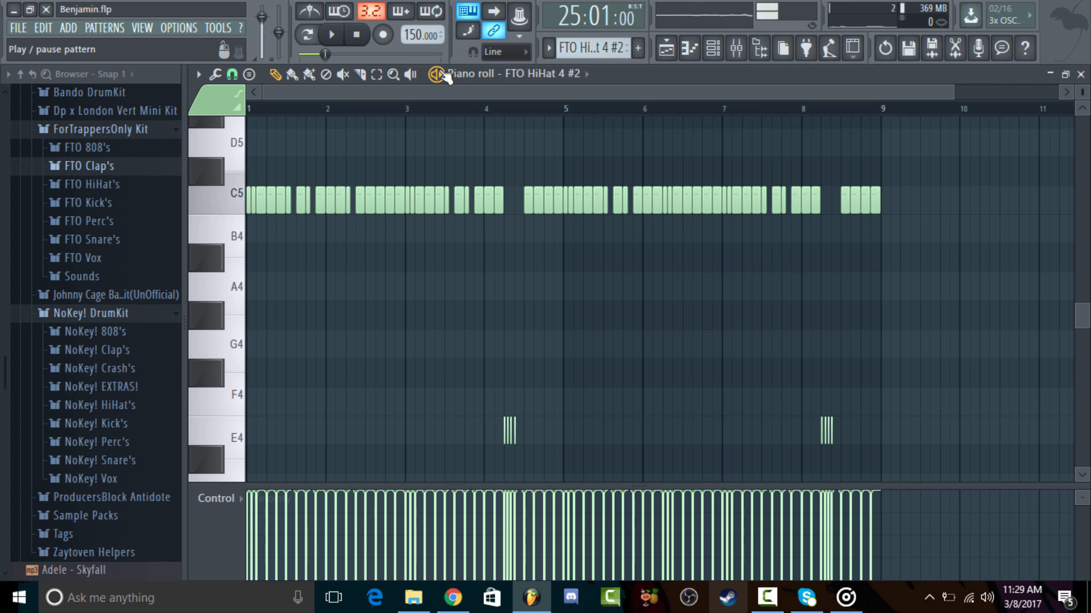
pyautogui.press('space')
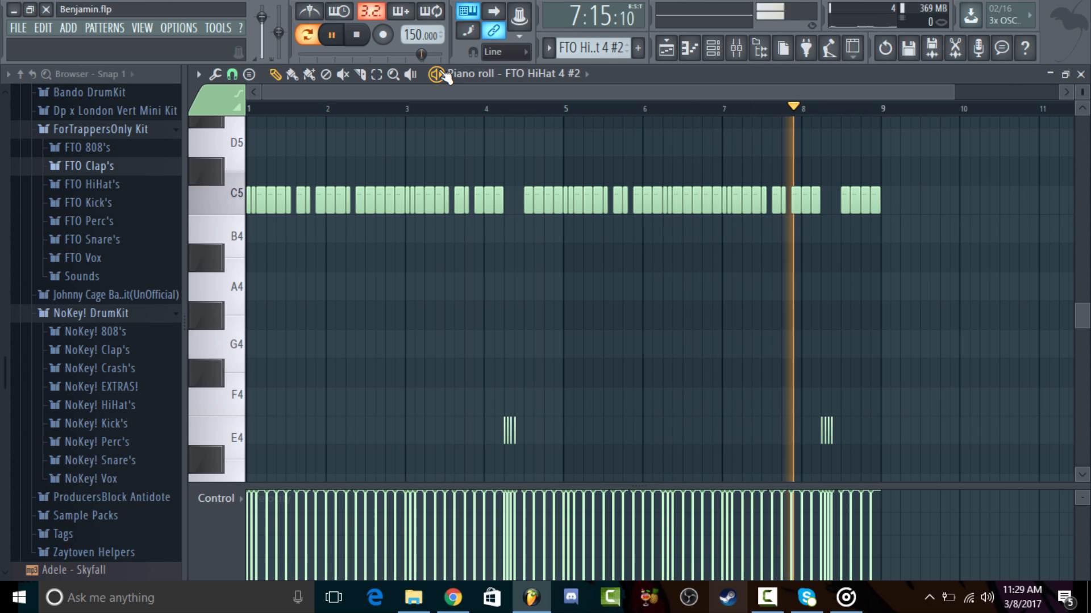
pyautogui.press('space')
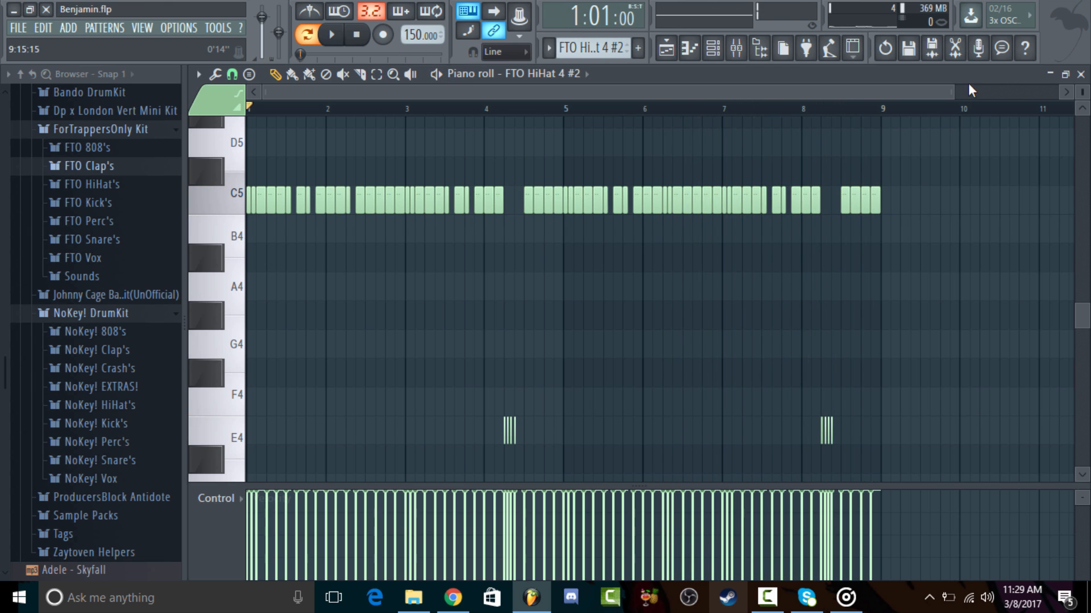
# Step: Apply quick legato to the FTO HiHat 4 #2 notes so each one extends to the next
pyautogui.moveTo(950, 85); pyautogui.dragTo(435, 209)
pyautogui.hotkey('ctrl', 'l')
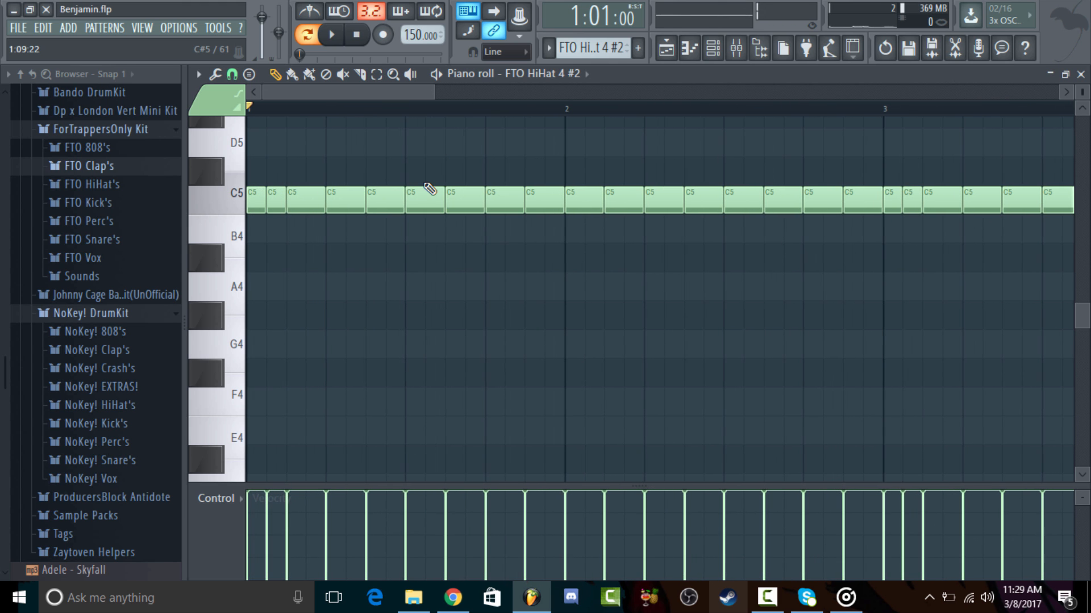
pyautogui.moveTo(431, 91); pyautogui.dragTo(664, 183)
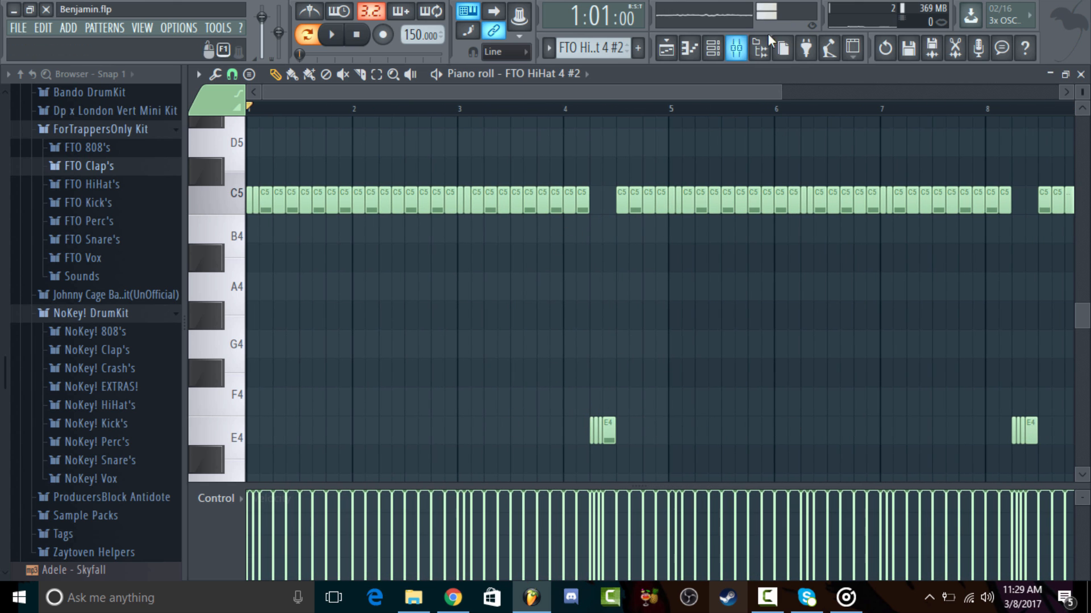
pyautogui.moveTo(783, 92); pyautogui.dragTo(626, 104)
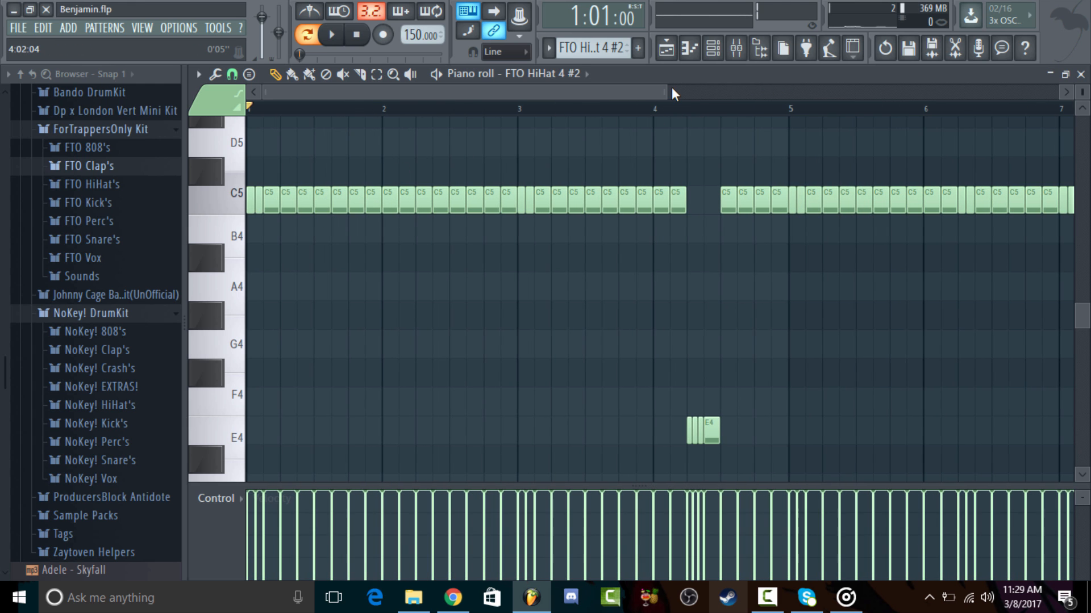
# Step: Replace the two C5 hi-hat notes on beat 2 of bar 1 with three one-step A4 notes
pyautogui.press('space')
pyautogui.moveTo(670, 91); pyautogui.dragTo(381, 92)
pyautogui.press('space')
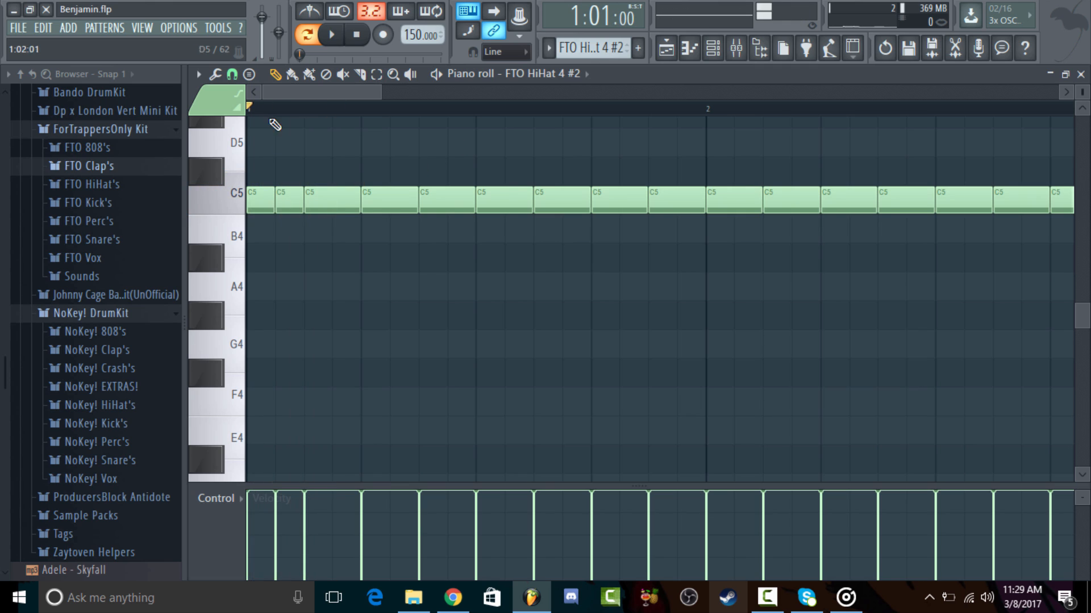
pyautogui.click(248, 74)
pyautogui.click(243, 114)
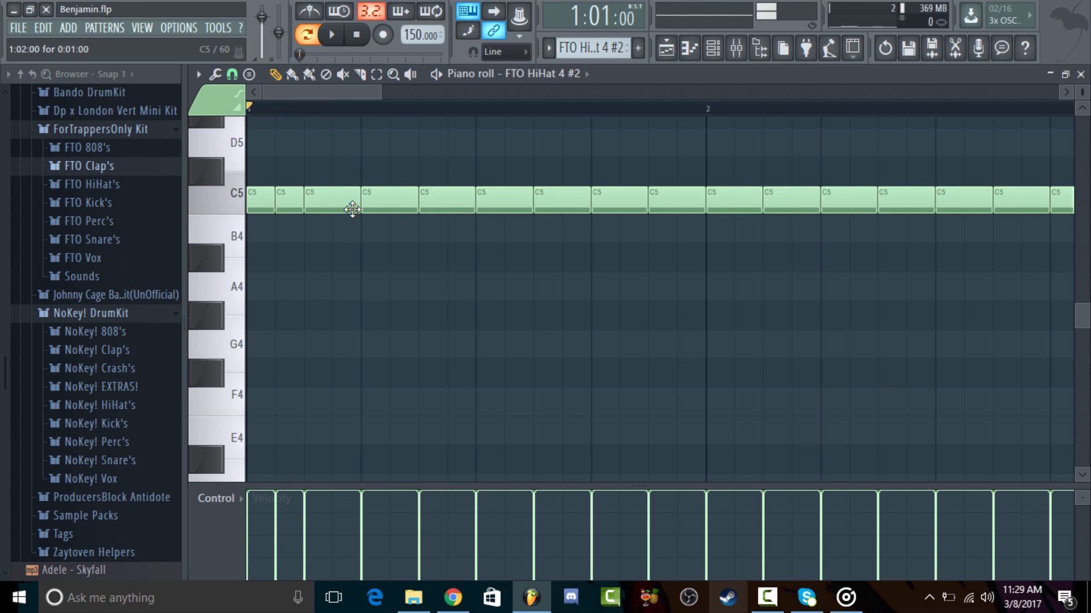
pyautogui.click(375, 282)
pyautogui.moveTo(472, 289); pyautogui.dragTo(367, 297)
pyautogui.click(404, 288)
pyautogui.rightClick(434, 211)
pyautogui.rightClick(390, 200)
pyautogui.click(434, 269)
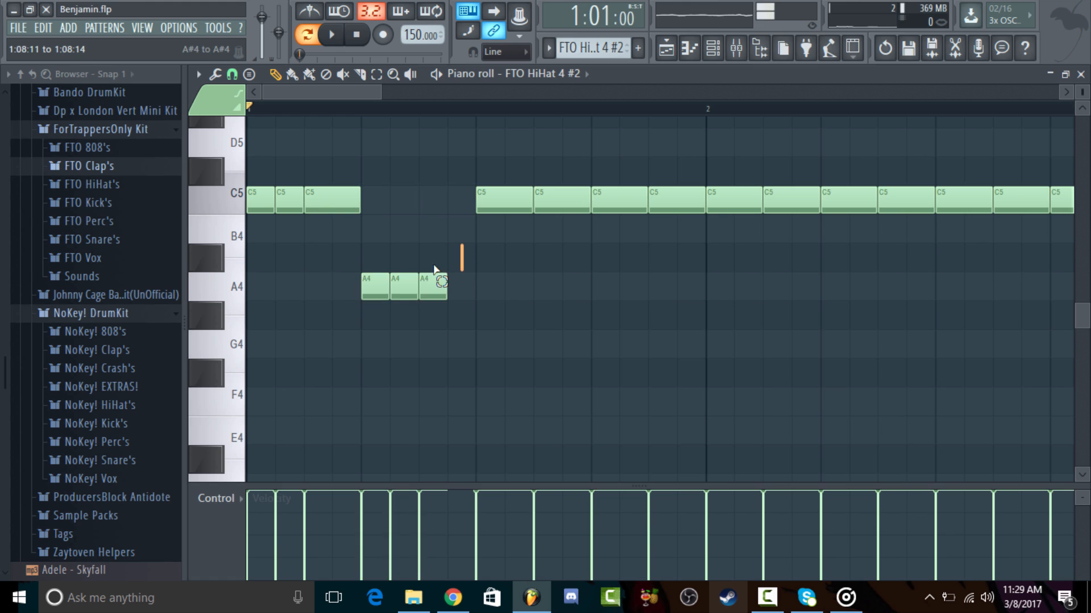
# Step: Move the three new A4 notes up to C5 and delete the middle one
pyautogui.moveTo(434, 269); pyautogui.dragTo(370, 200)
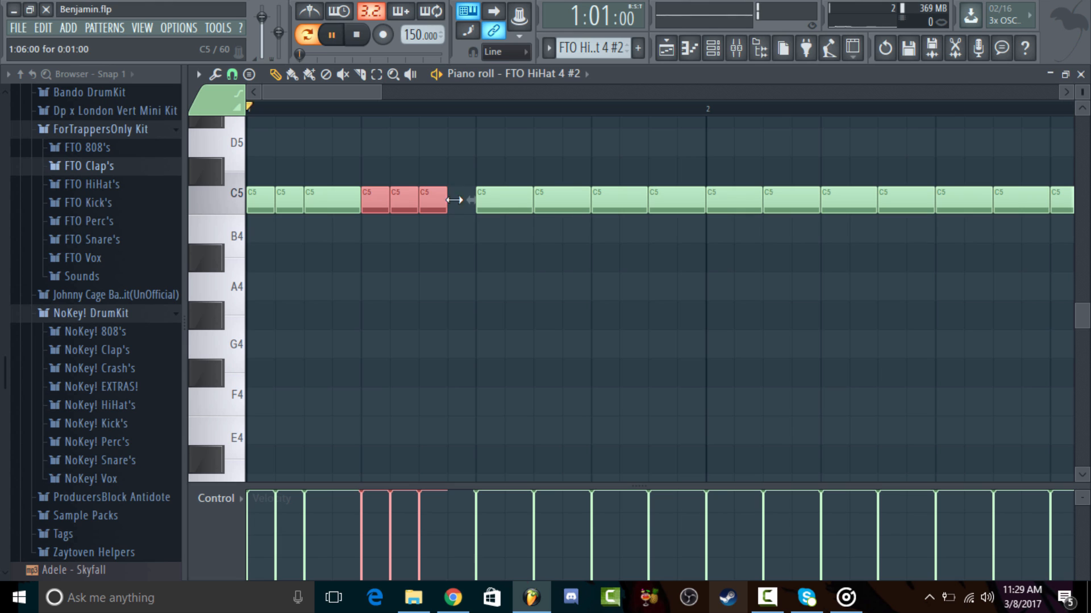
pyautogui.rightClick(407, 203)
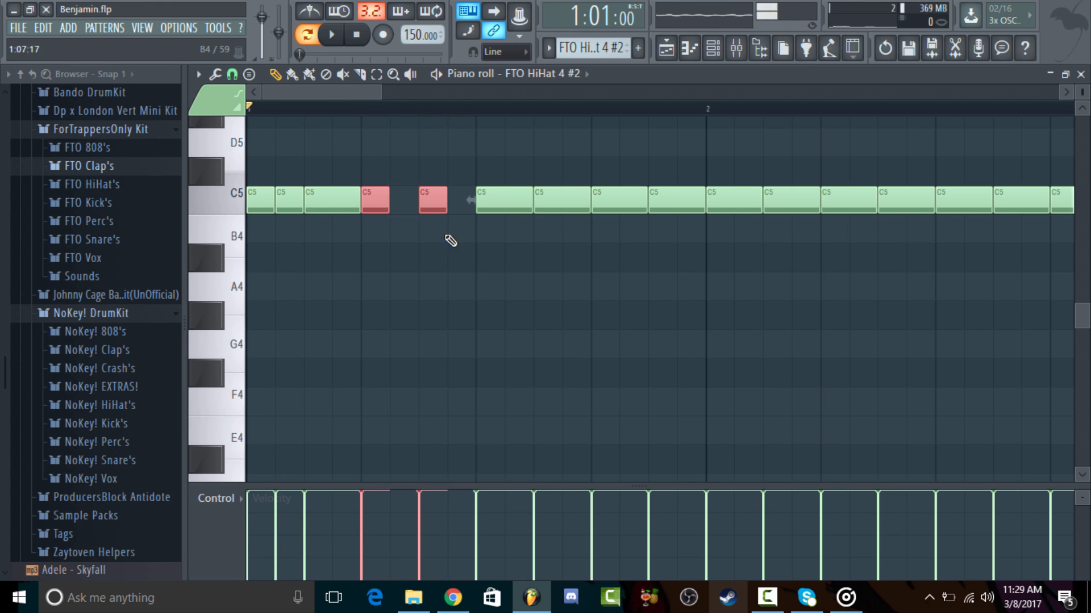
pyautogui.click(503, 288)
# Step: Play the edited hi-hat pattern from its start, first close up and then with the longer stretch of bars in view
pyautogui.press('space')
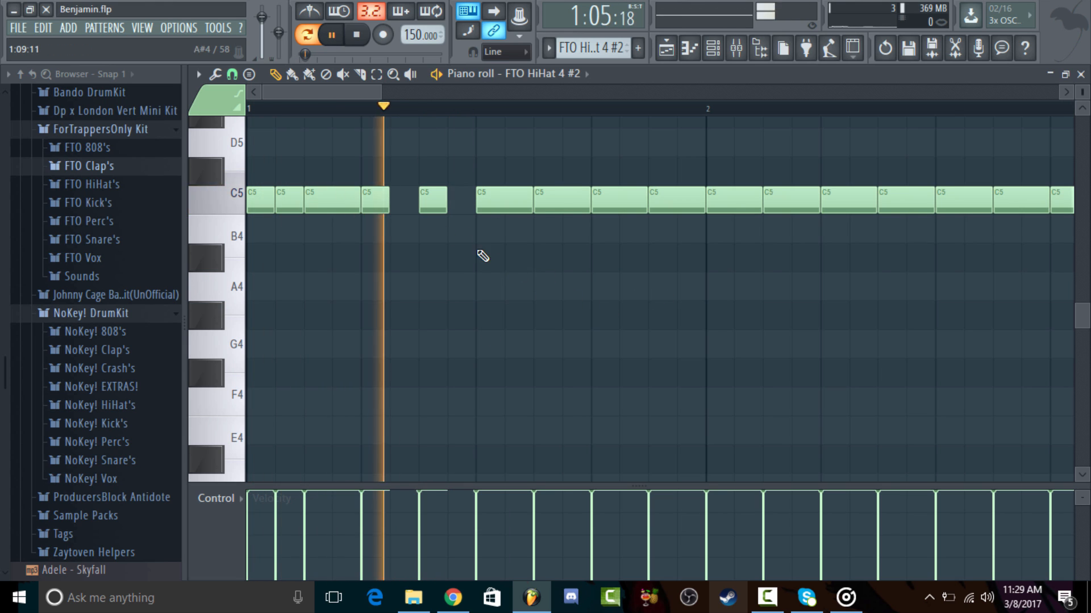
pyautogui.press('space')
pyautogui.moveTo(379, 91); pyautogui.dragTo(741, 113)
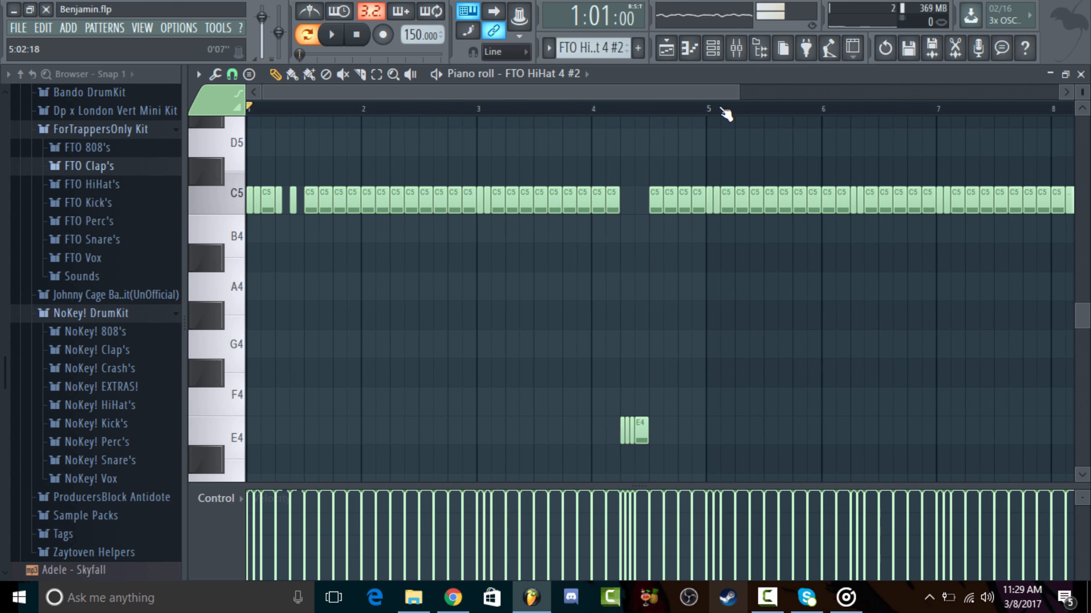
pyautogui.press('space')
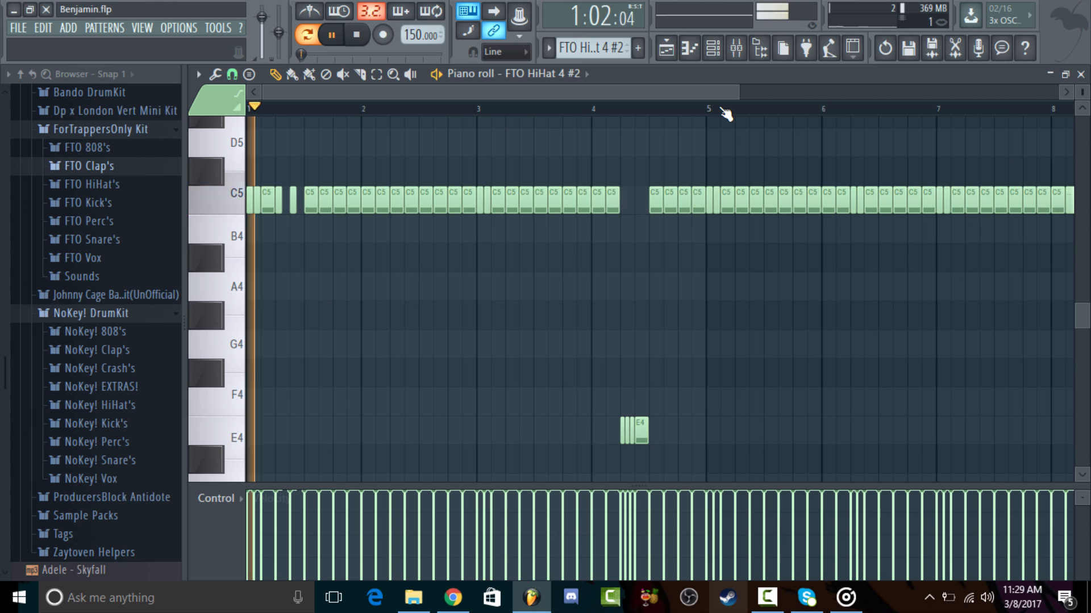
pyautogui.press('space')
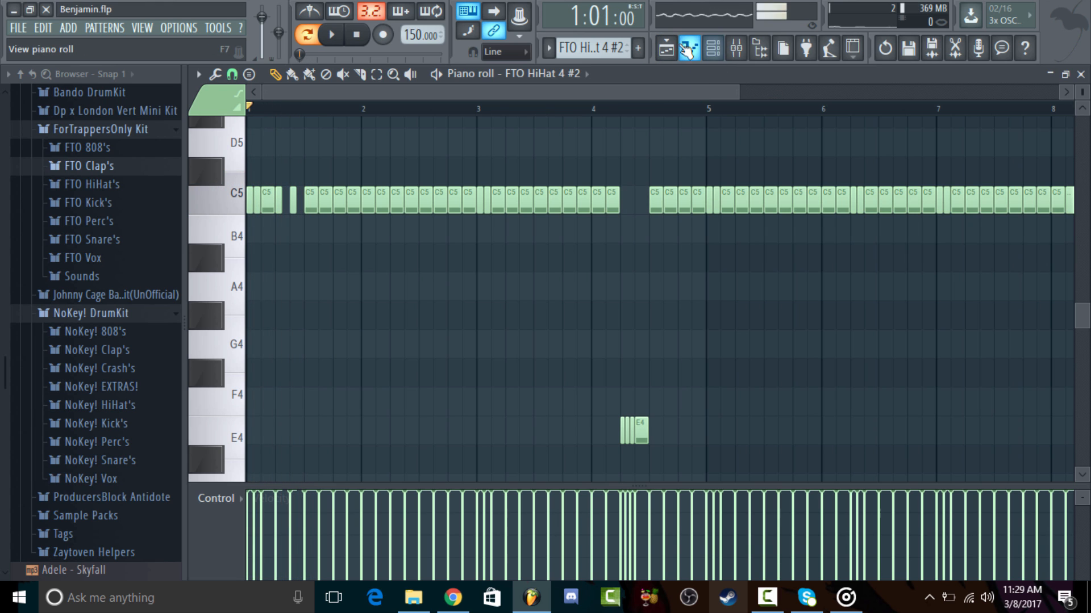
# Step: Play the playlist arrangement from bar 25 through the section starting at bar 33, then stop playback
pyautogui.click(666, 48)
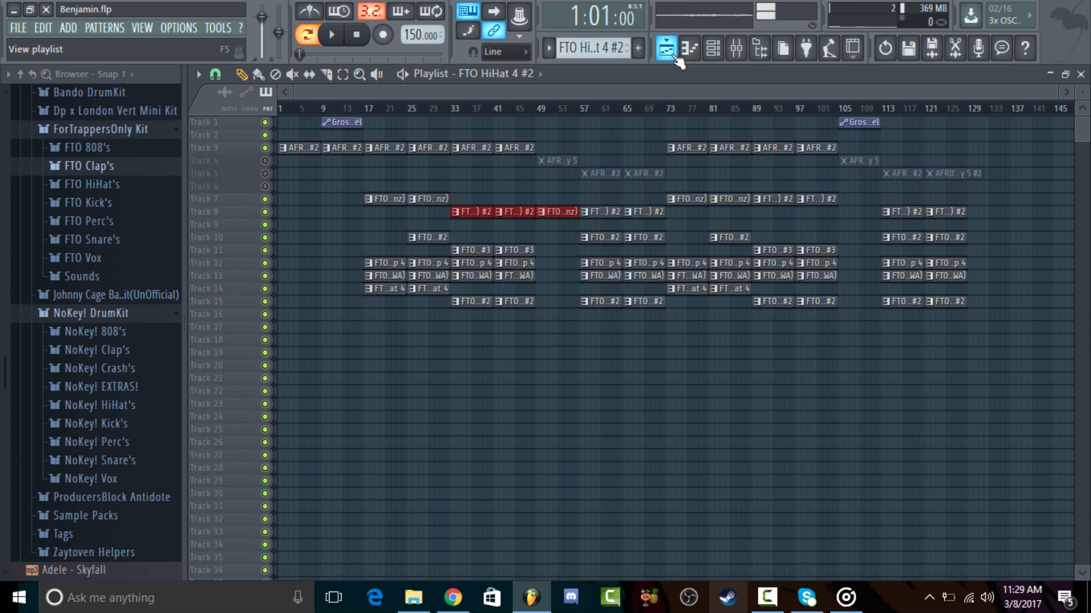
pyautogui.click(410, 112)
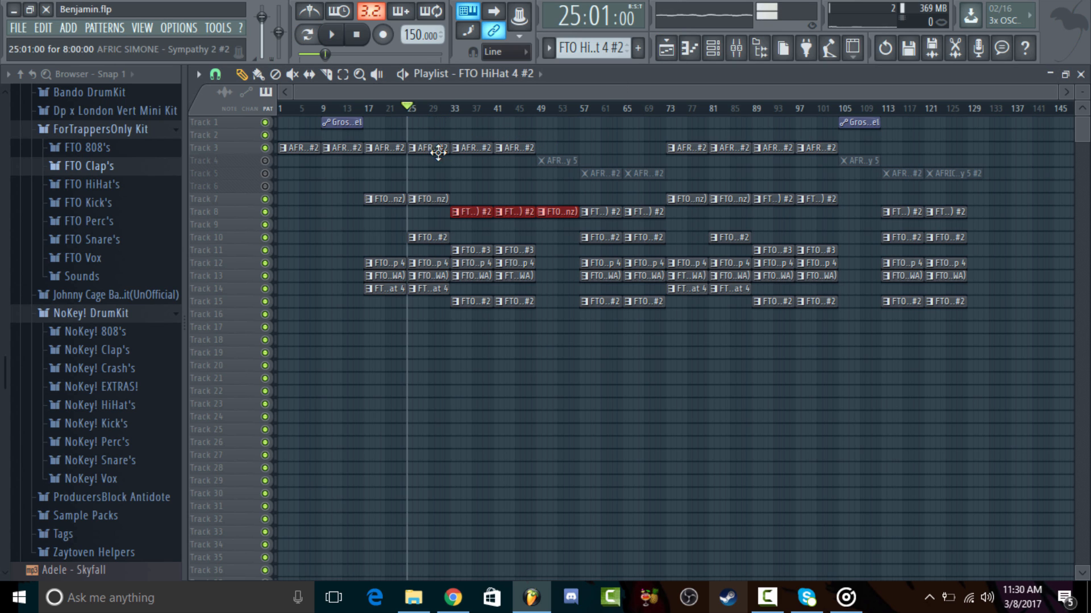
pyautogui.press('space')
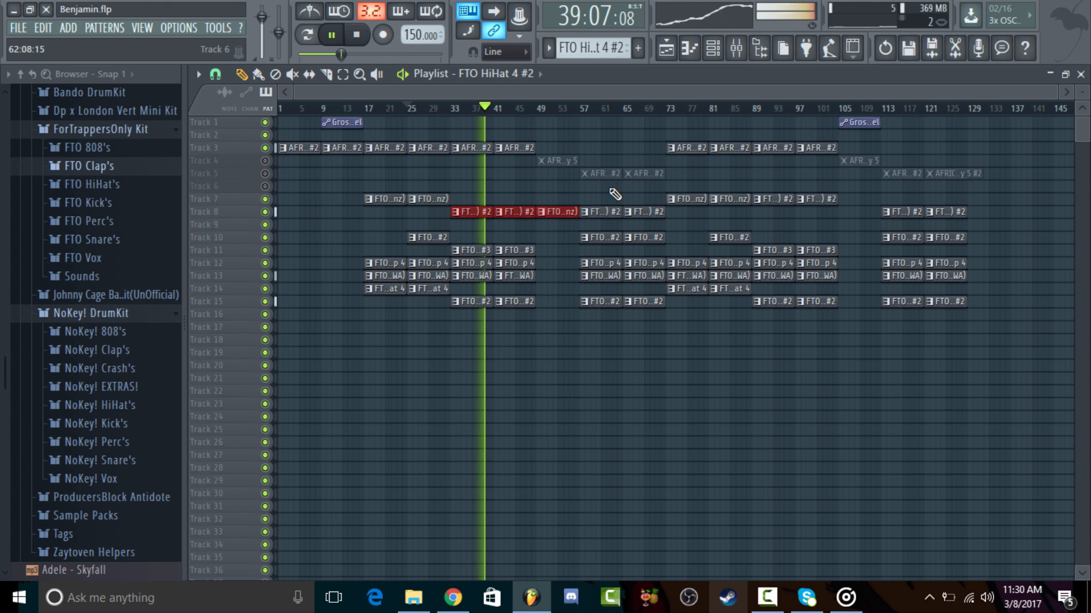
pyautogui.press('space')
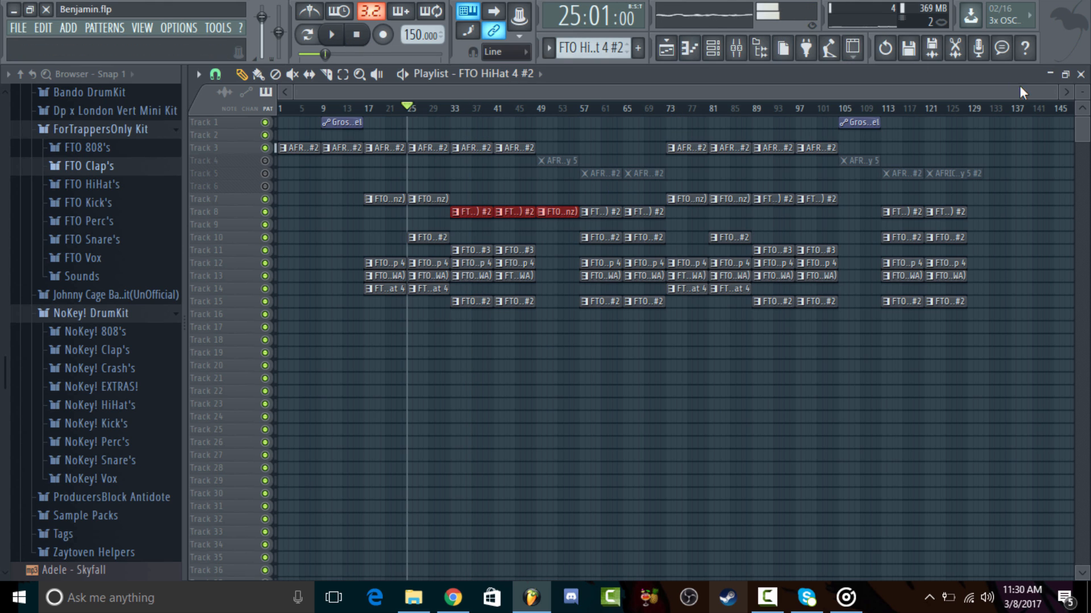
# Step: Return to the FTO HiHat 4 #2 notes, play from bar 4 around the E4 roll, and stop
pyautogui.press('F7')
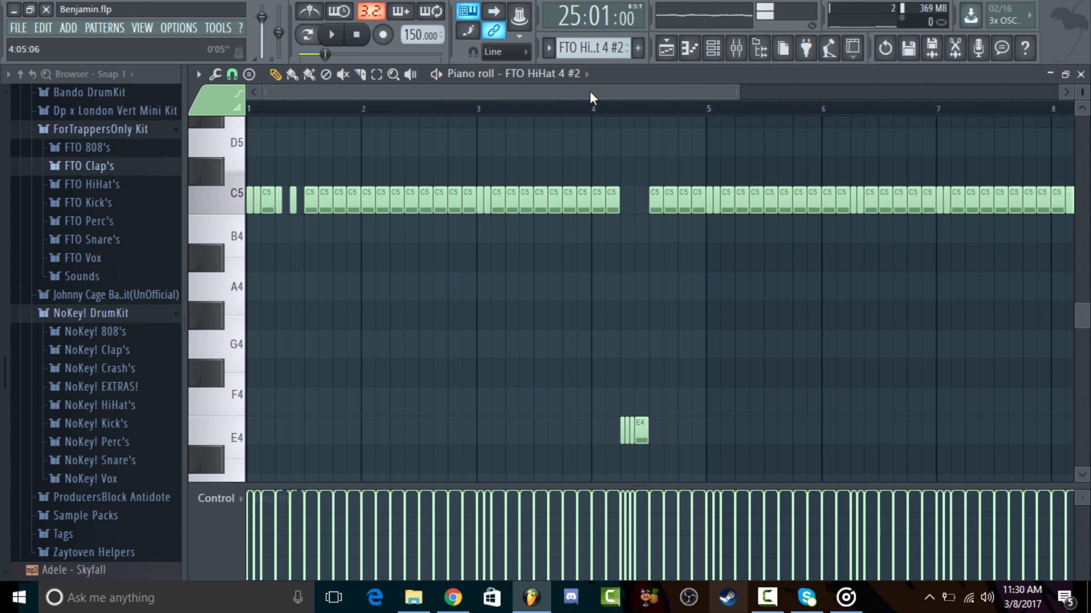
pyautogui.moveTo(741, 92); pyautogui.dragTo(534, 91)
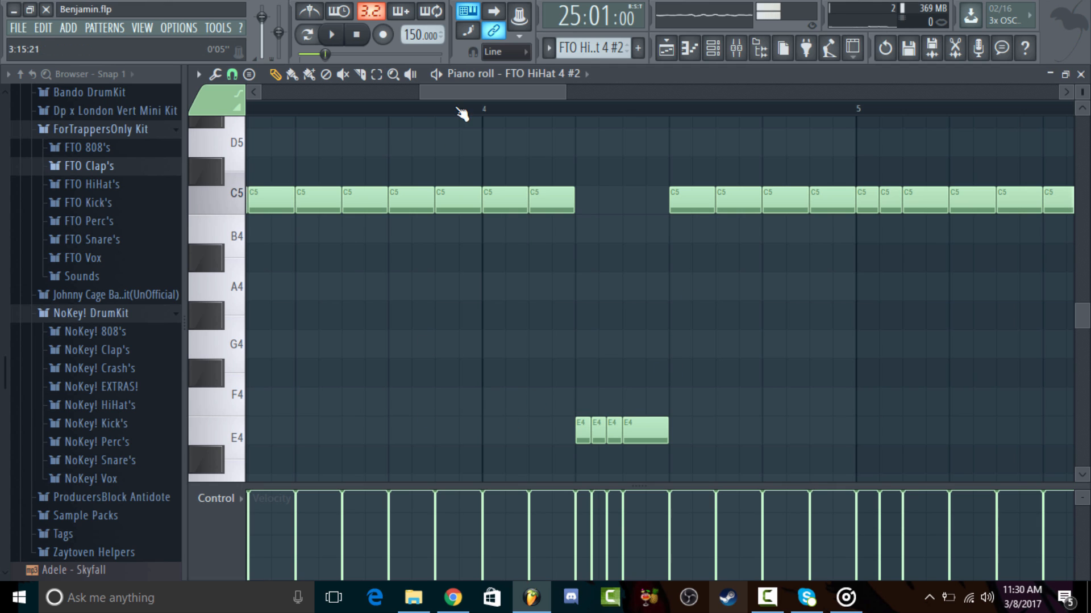
pyautogui.click(488, 110)
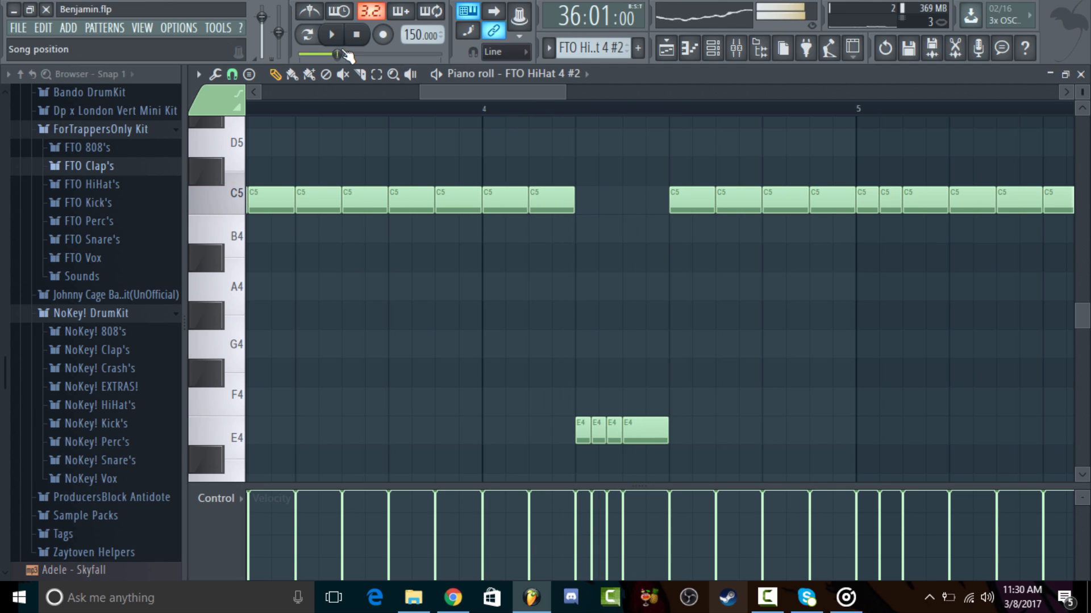
pyautogui.click(357, 35)
# Step: Set the piano roll snap to 1/6 beat
pyautogui.click(231, 74)
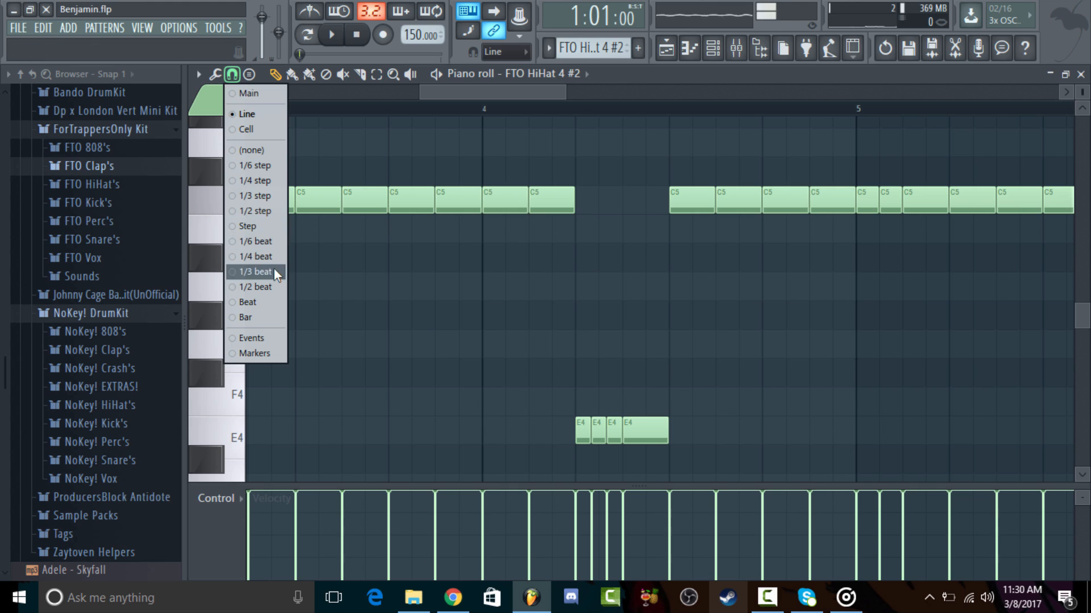
pyautogui.click(238, 75)
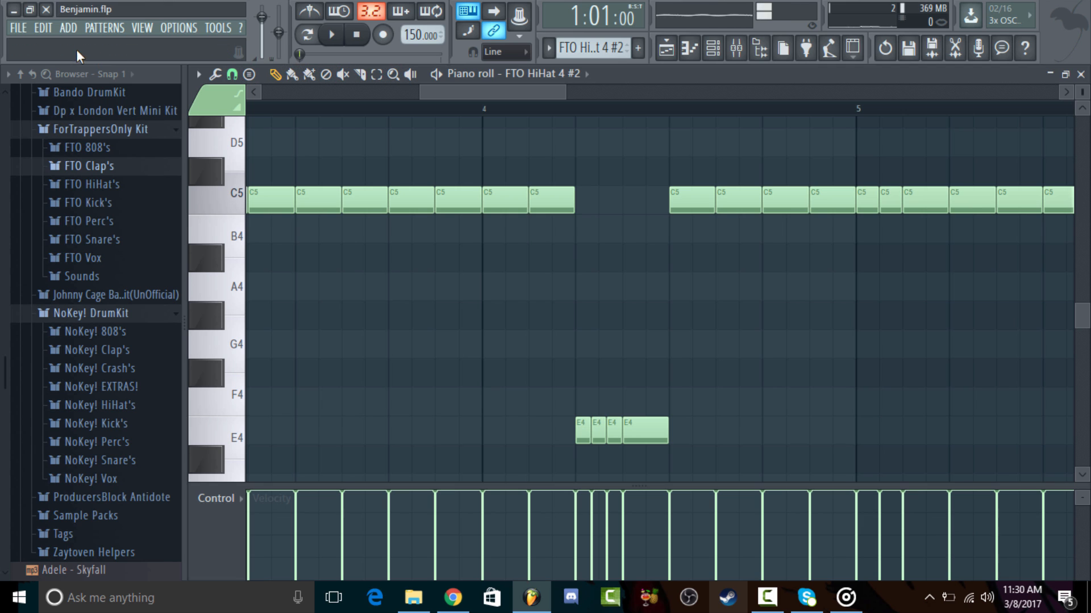
pyautogui.click(250, 75)
pyautogui.click(232, 74)
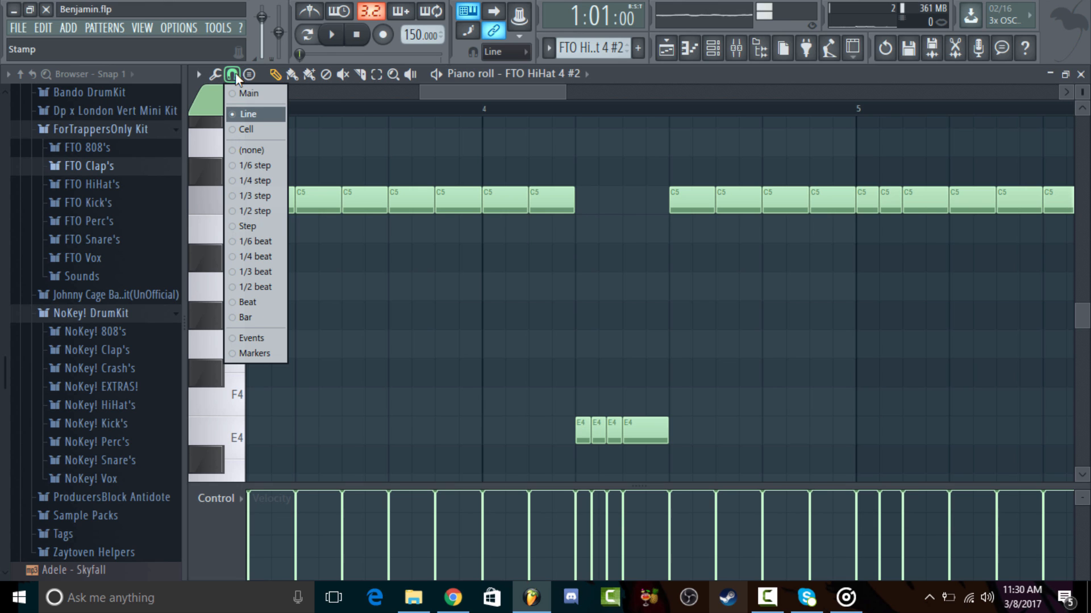
pyautogui.click(232, 75)
pyautogui.click(232, 75)
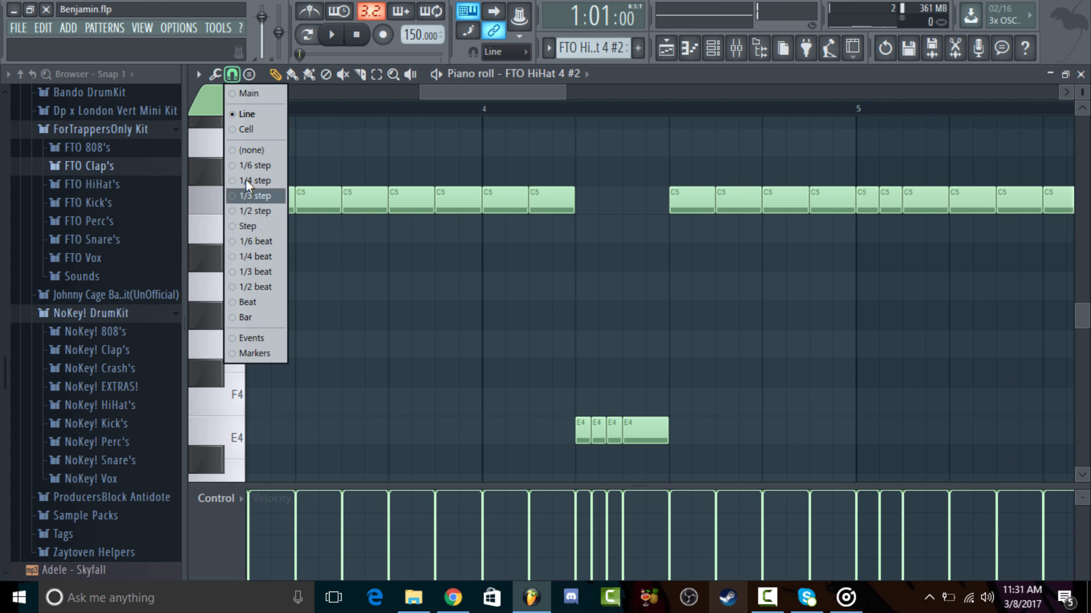
pyautogui.click(268, 239)
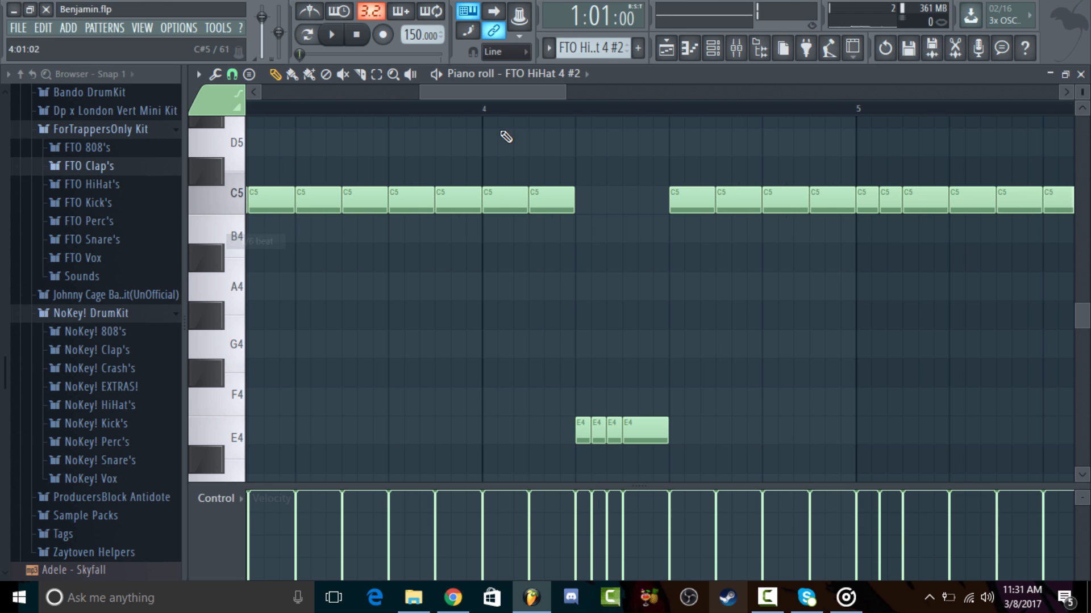
# Step: Draw four short F#4 notes spaced 1/6 beat apart from beat 2 of bar 4 and delete the E4 notes below them
pyautogui.moveTo(565, 96); pyautogui.dragTo(504, 97)
pyautogui.click(401, 382)
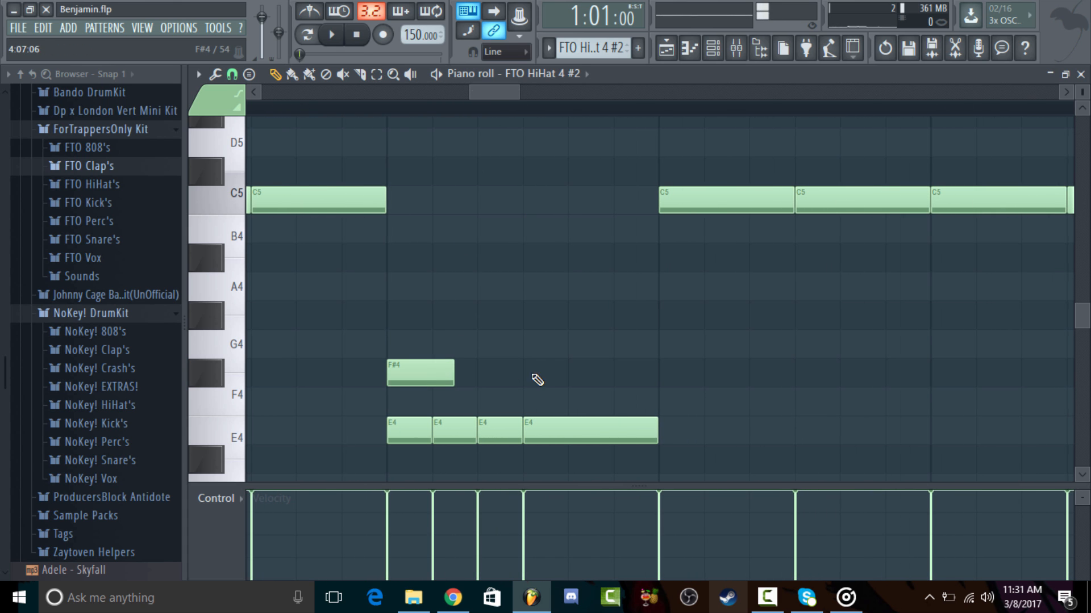
pyautogui.moveTo(430, 381); pyautogui.dragTo(380, 382)
pyautogui.click(441, 382)
pyautogui.click(486, 377)
pyautogui.click(522, 376)
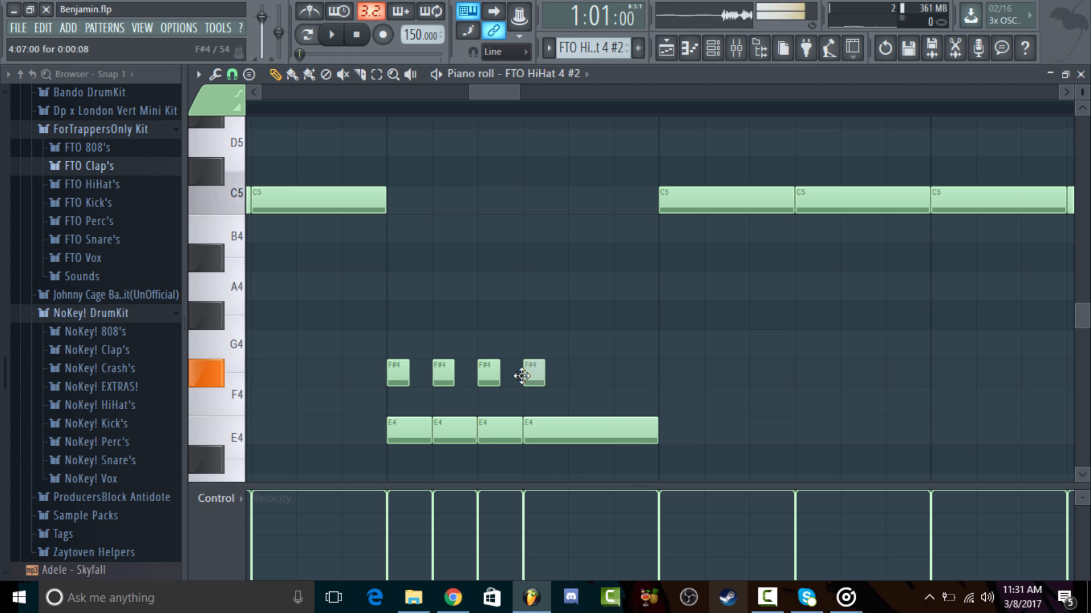
pyautogui.rightClick(598, 430)
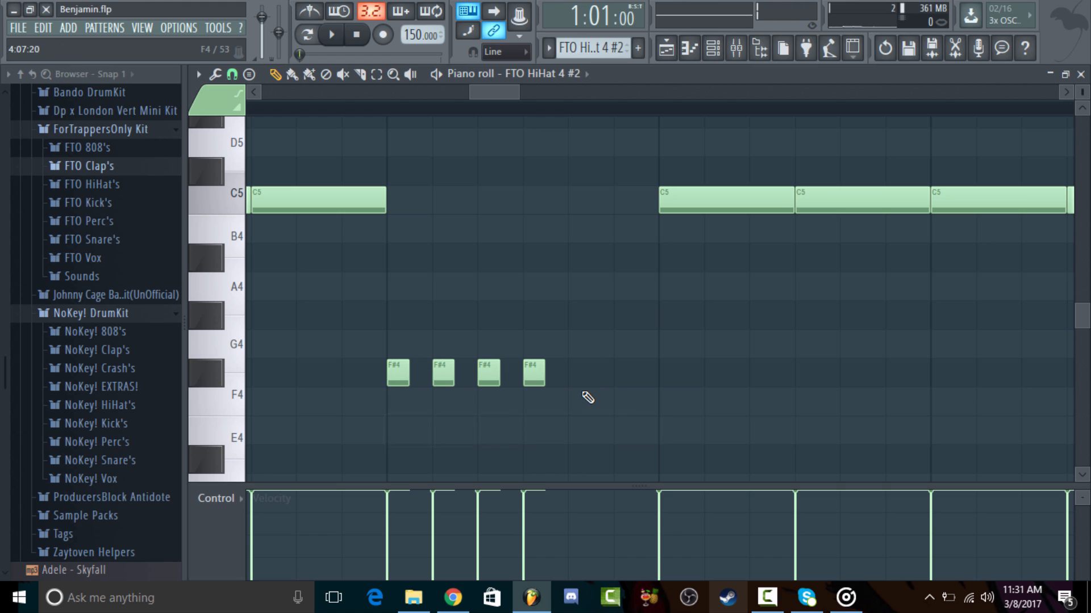
# Step: Play the roll from beat 2 of bar 4 and move its four F#4 notes down to E4
pyautogui.press('space')
pyautogui.click(387, 106)
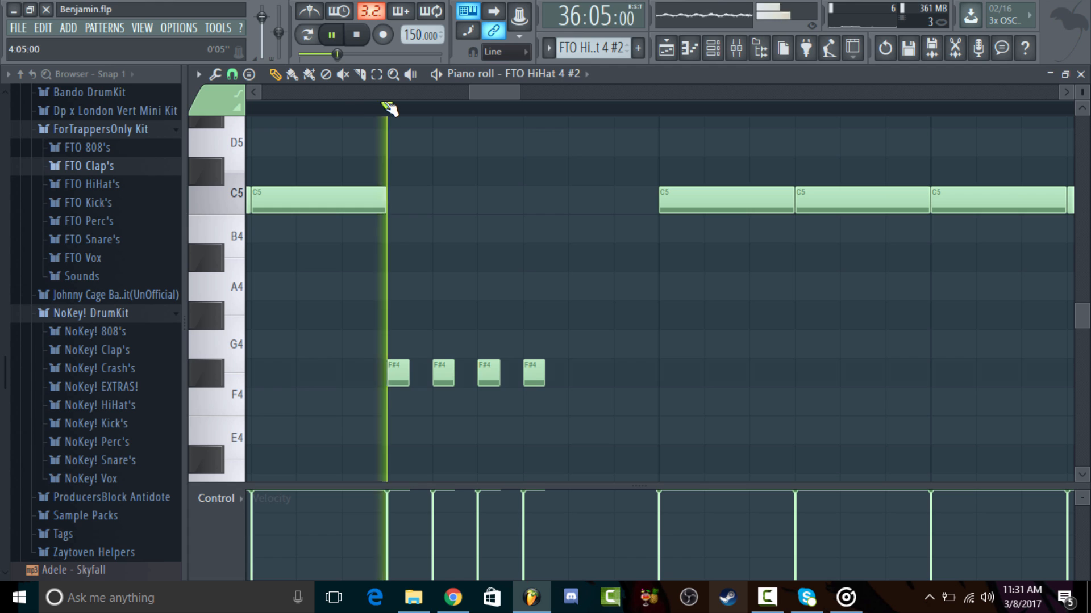
pyautogui.press('space')
pyautogui.moveTo(589, 351); pyautogui.dragTo(390, 442)
# Step: Audition the E4 hi-hat roll in bar 4 repeatedly, then stop playback and return to the song start
pyautogui.press('space')
pyautogui.press('space')
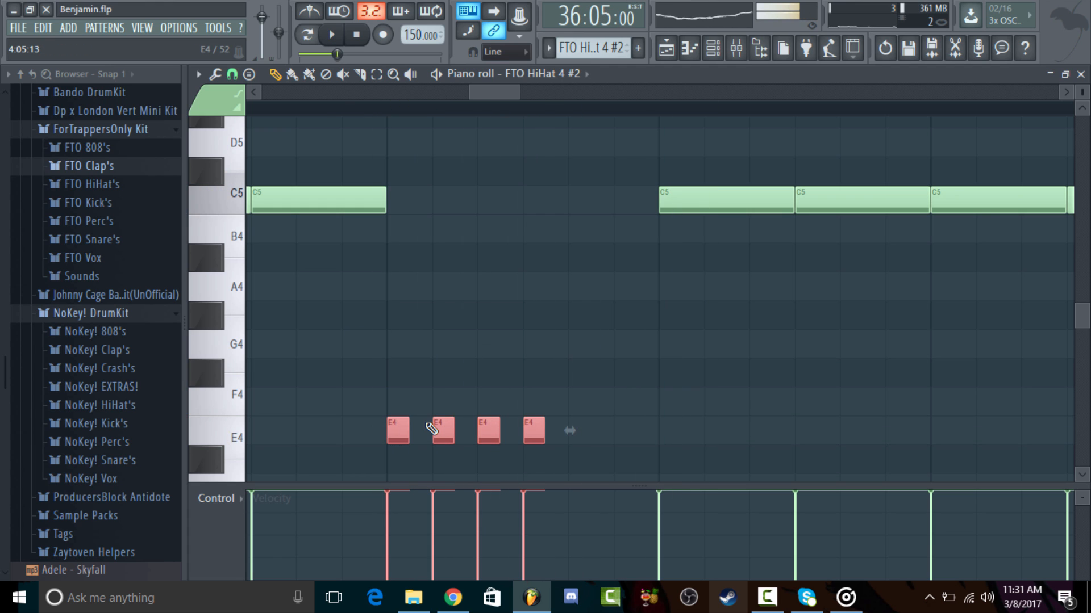
pyautogui.press('space')
pyautogui.press('space')
pyautogui.press('space')
pyautogui.press('space')
pyautogui.press('space')
pyautogui.press('space')
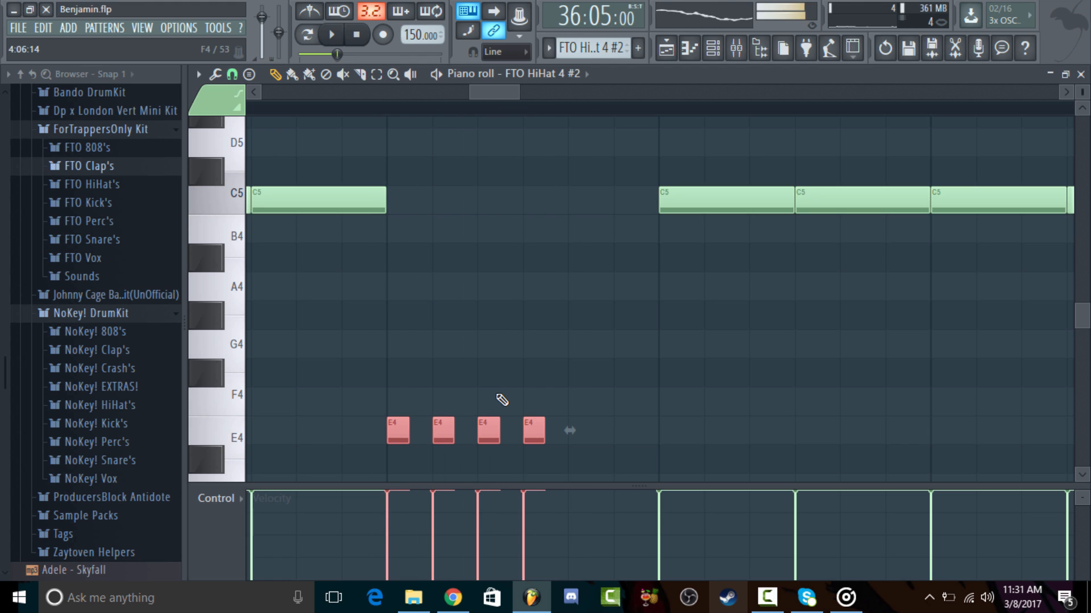
pyautogui.press('space')
pyautogui.press('space')
pyautogui.press('space')
pyautogui.press('space')
pyautogui.press('space')
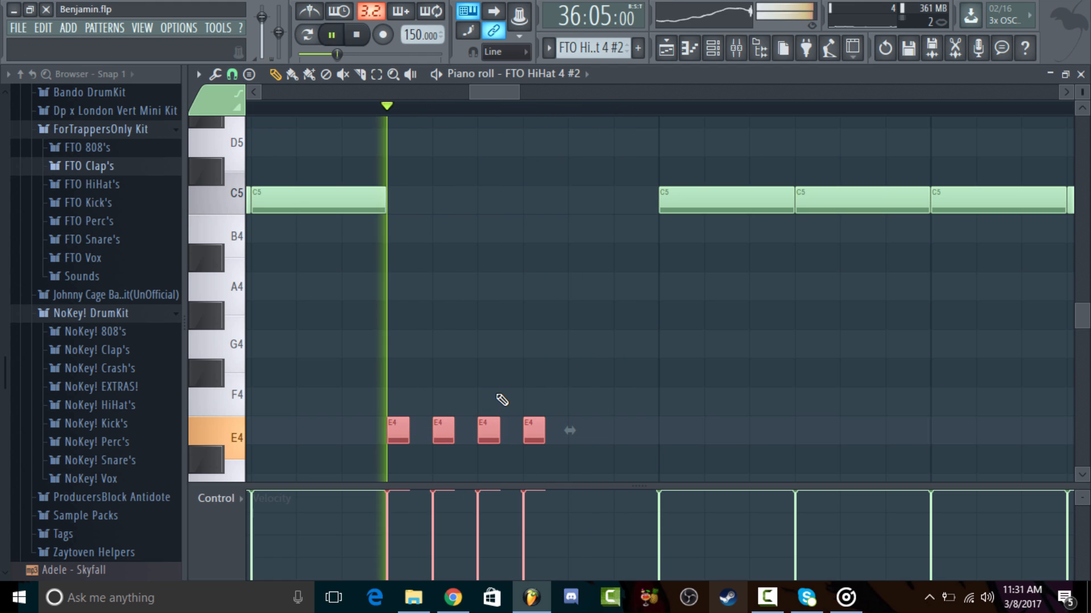
pyautogui.click(356, 34)
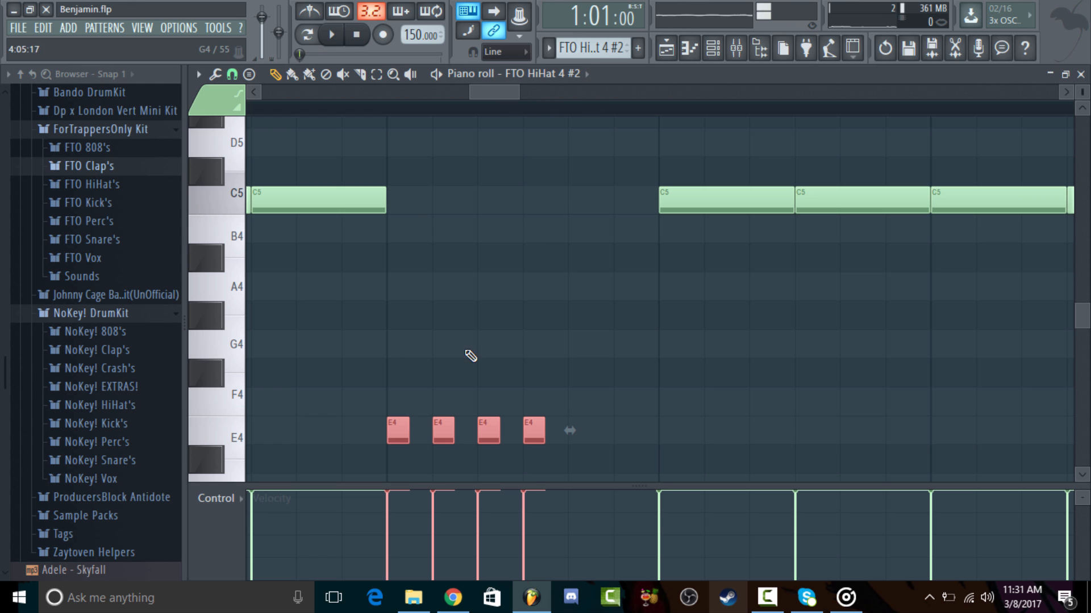
# Step: Review the full hi-hat pattern, then unmute Tracks 4 and 5 in the playlist
pyautogui.moveTo(517, 94); pyautogui.dragTo(671, 94)
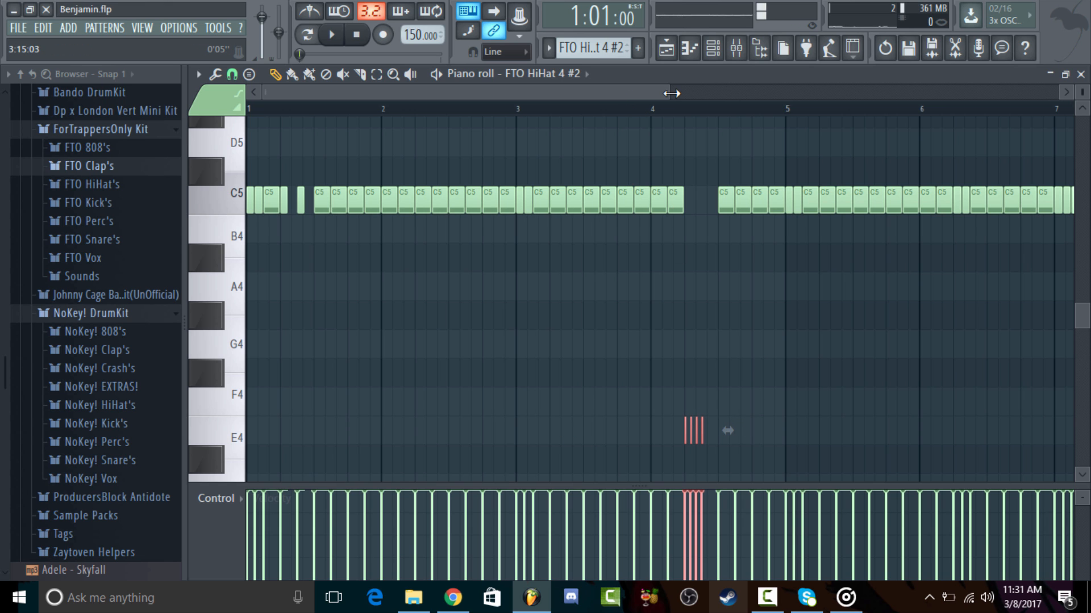
pyautogui.moveTo(672, 94); pyautogui.dragTo(983, 83)
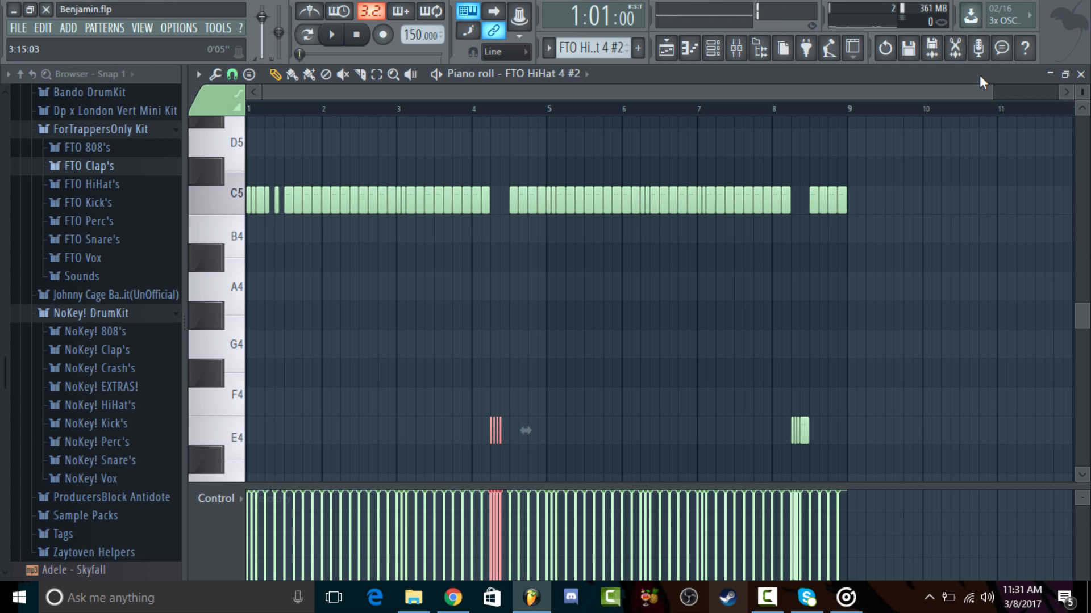
pyautogui.click(687, 50)
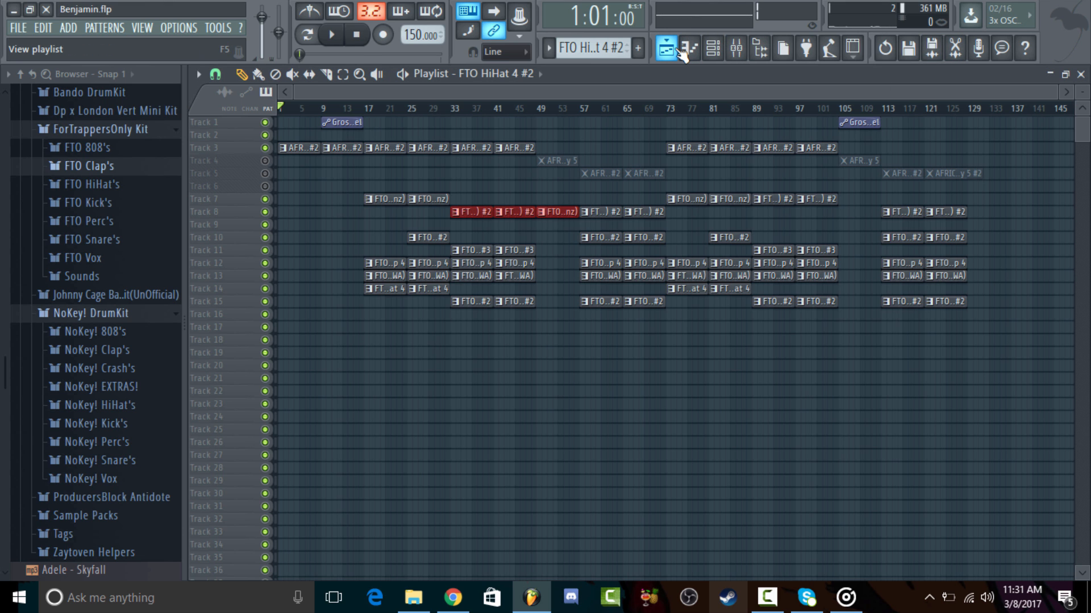
pyautogui.click(264, 161)
pyautogui.click(264, 173)
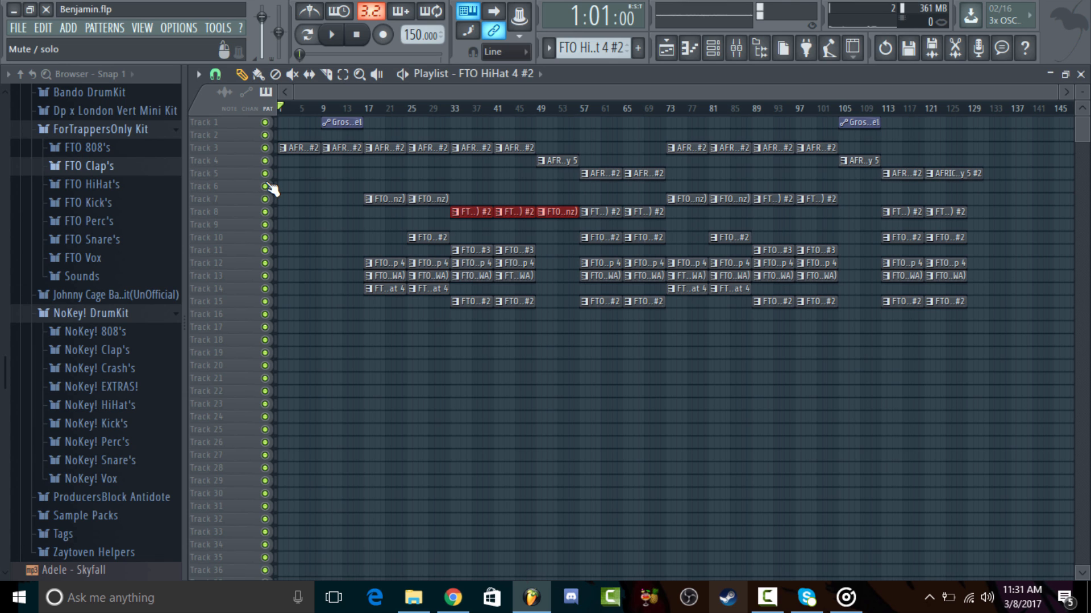
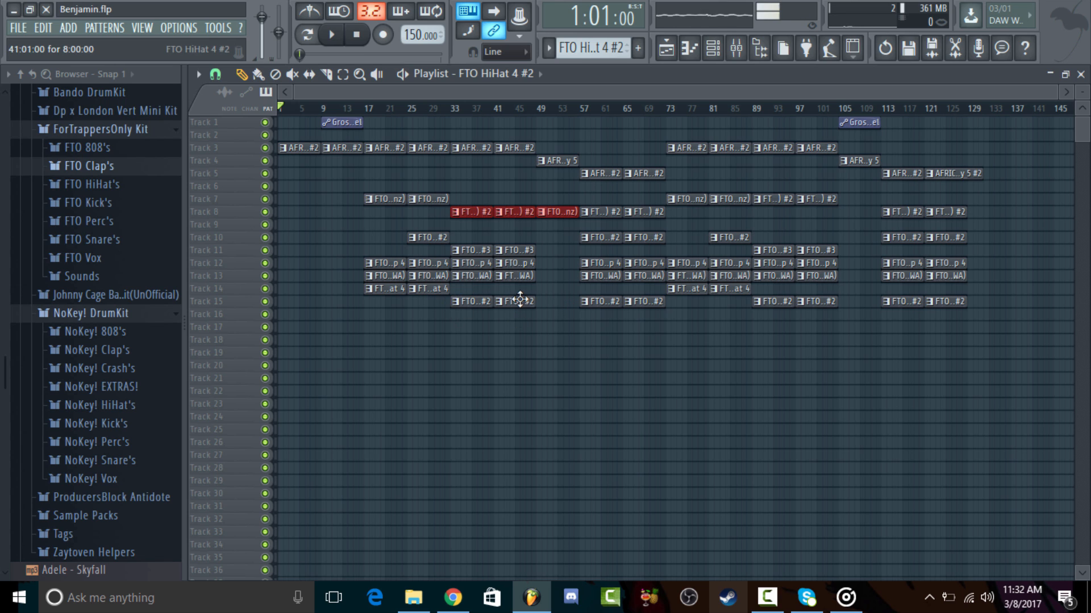
# Step: Open the mixer and select the AFRIC SIMONE - Sympathy 2 #2 insert on track 3
pyautogui.click(737, 48)
pyautogui.click(438, 187)
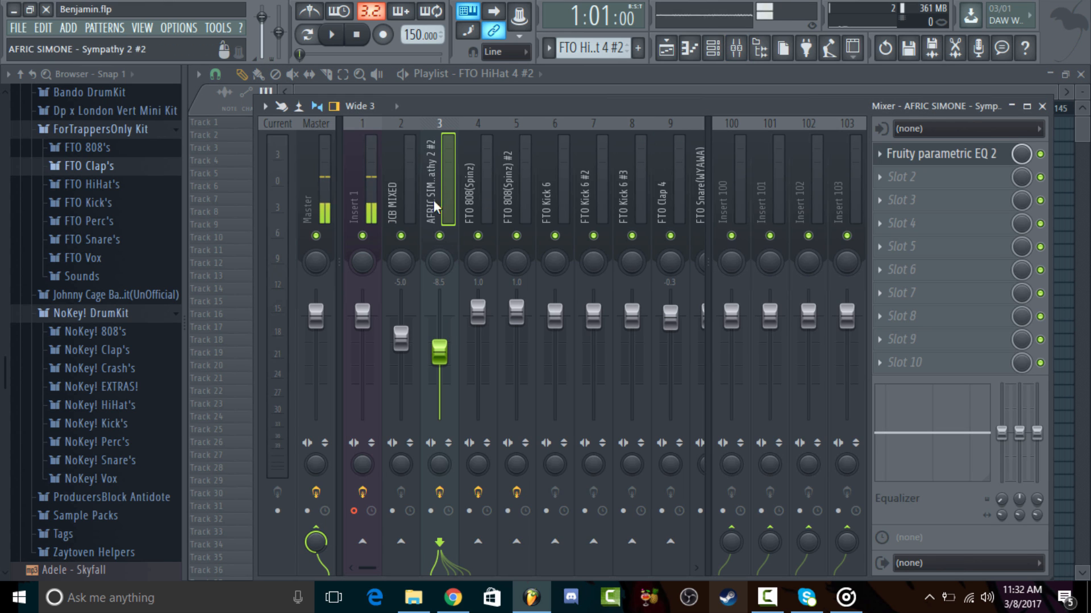
# Step: Check the hi-hat piano roll and channel rack, then open Fruity parametric EQ 2 on the AFRIC SIMONE sample's mixer insert
pyautogui.press('F7')
pyautogui.click(786, 93)
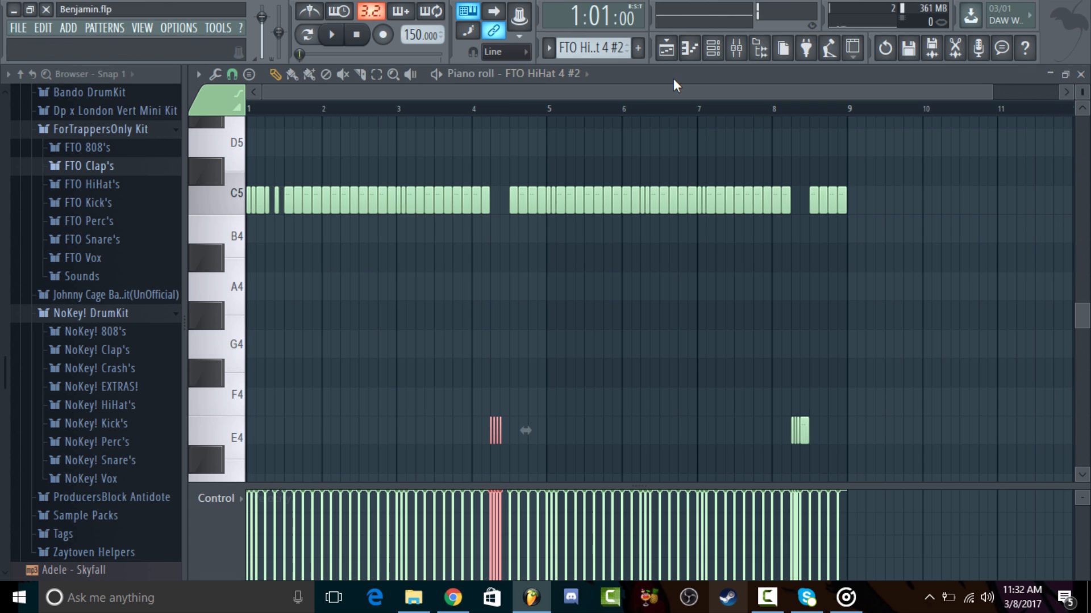
pyautogui.click(712, 47)
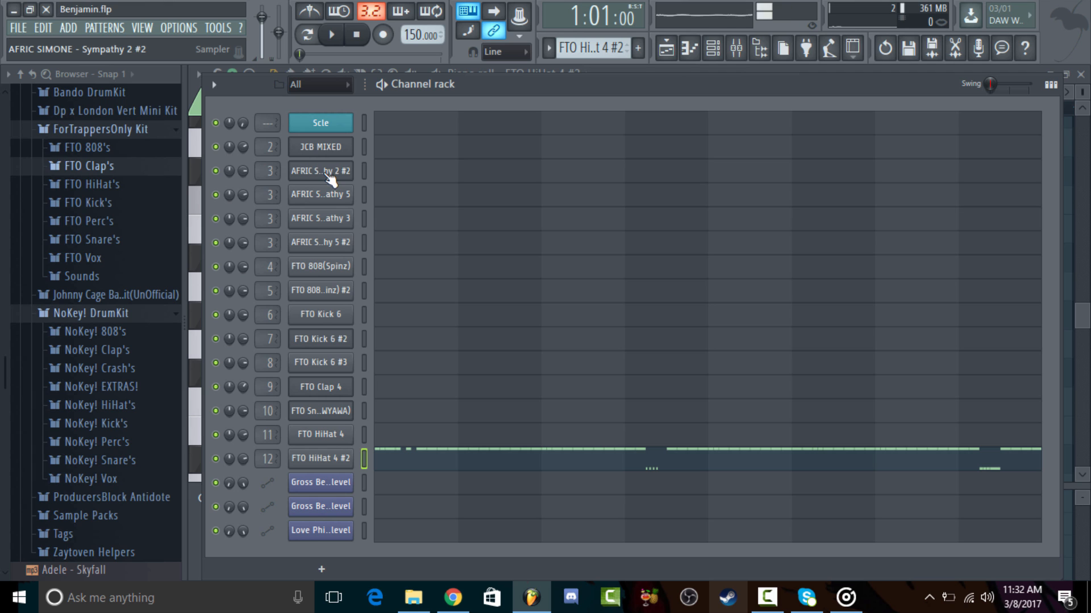
pyautogui.click(736, 48)
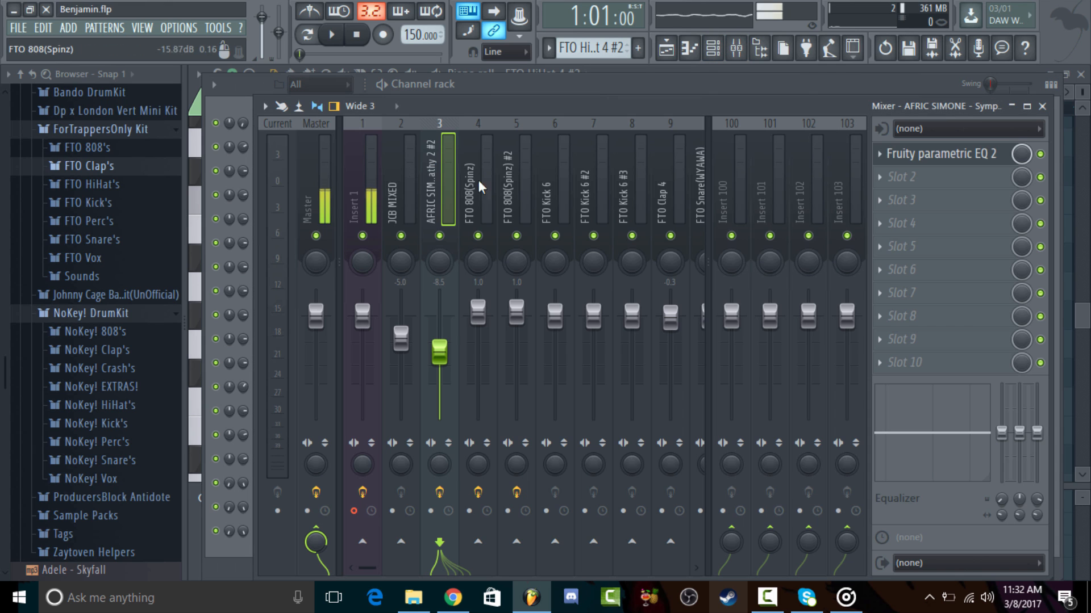
pyautogui.click(924, 162)
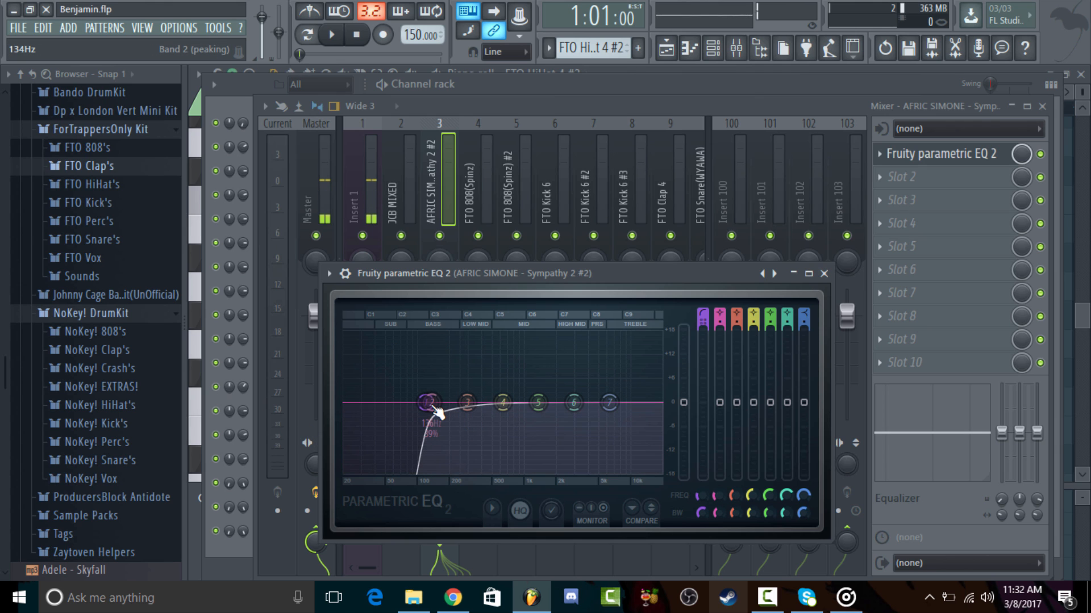
# Step: Raise the EQ's band 1 high-pass cutoff to about 2978 Hz and audition the filtered sample
pyautogui.moveTo(425, 405); pyautogui.dragTo(580, 433)
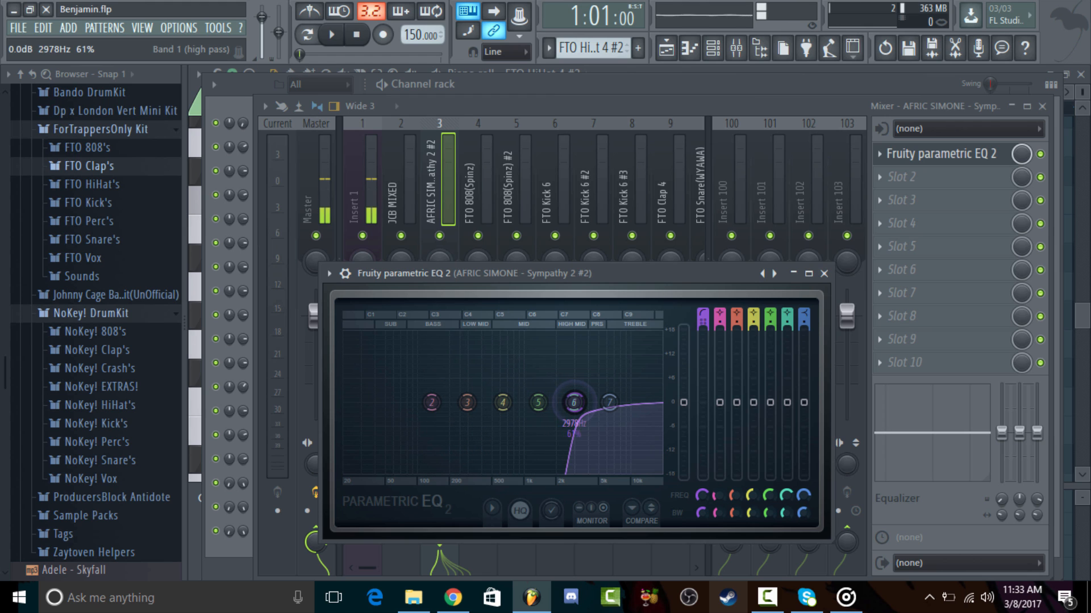
pyautogui.press('space')
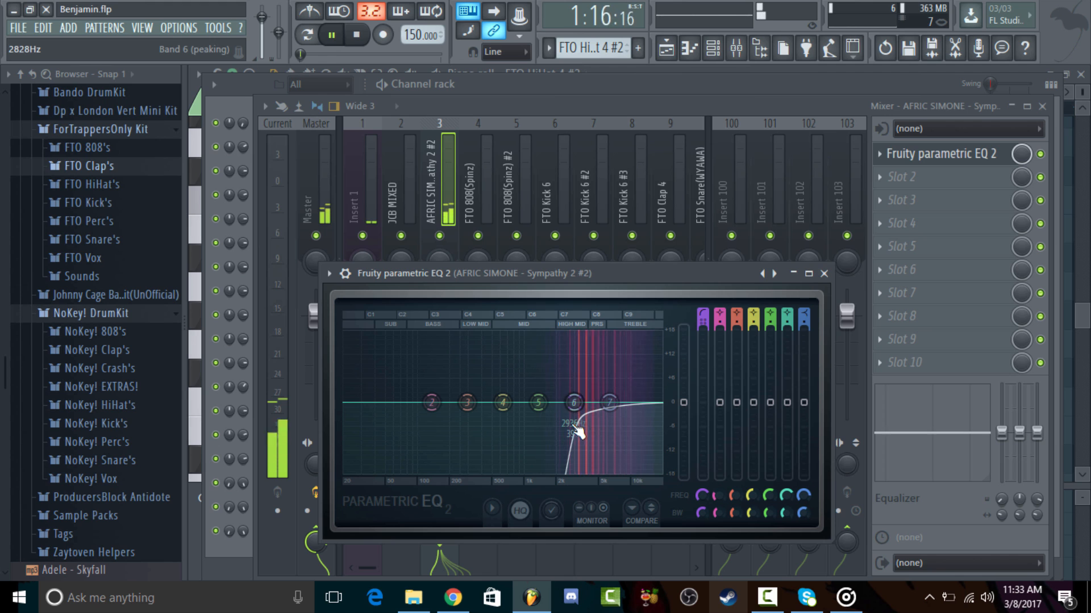
pyautogui.press('space')
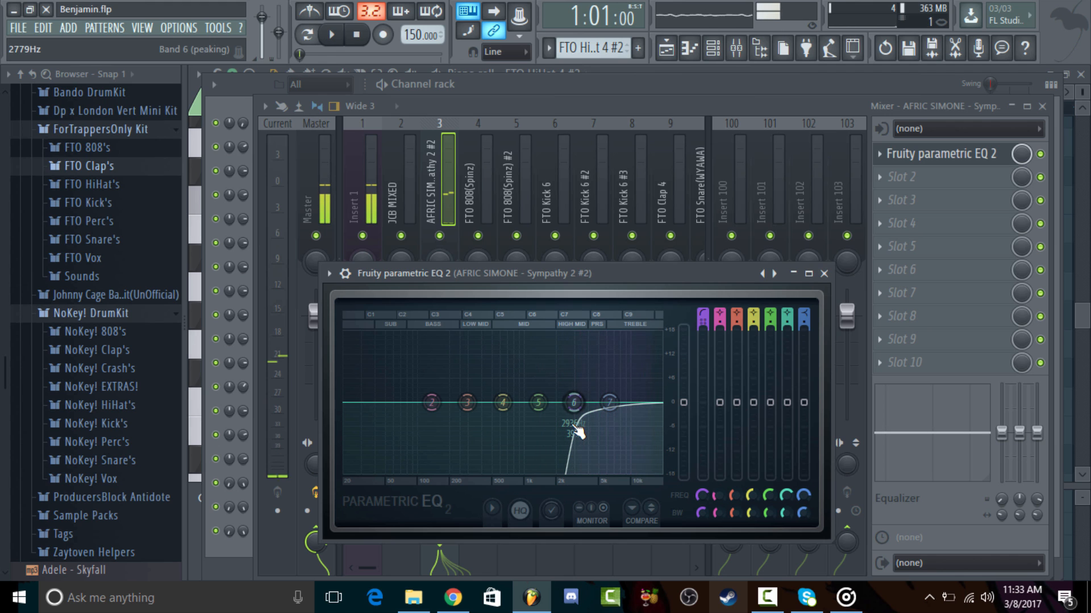
# Step: Return the band 1 high-pass cutoff to the bass range beside band 2 and audition the sample again
pyautogui.hotkey('ctrl', 'z')
pyautogui.hotkey('ctrl', 'z')
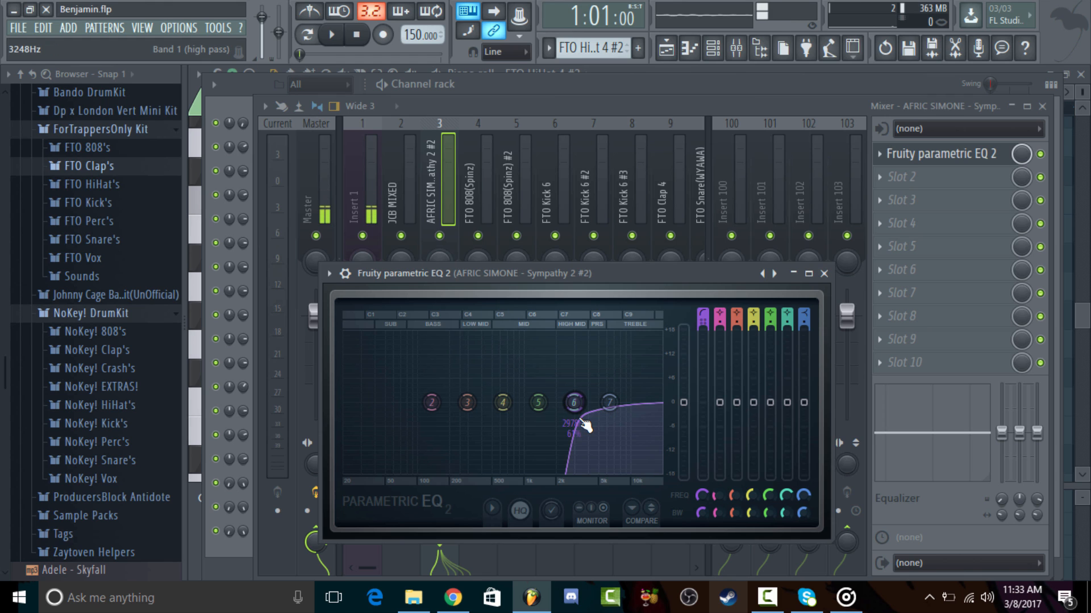
pyautogui.moveTo(582, 423); pyautogui.dragTo(429, 403)
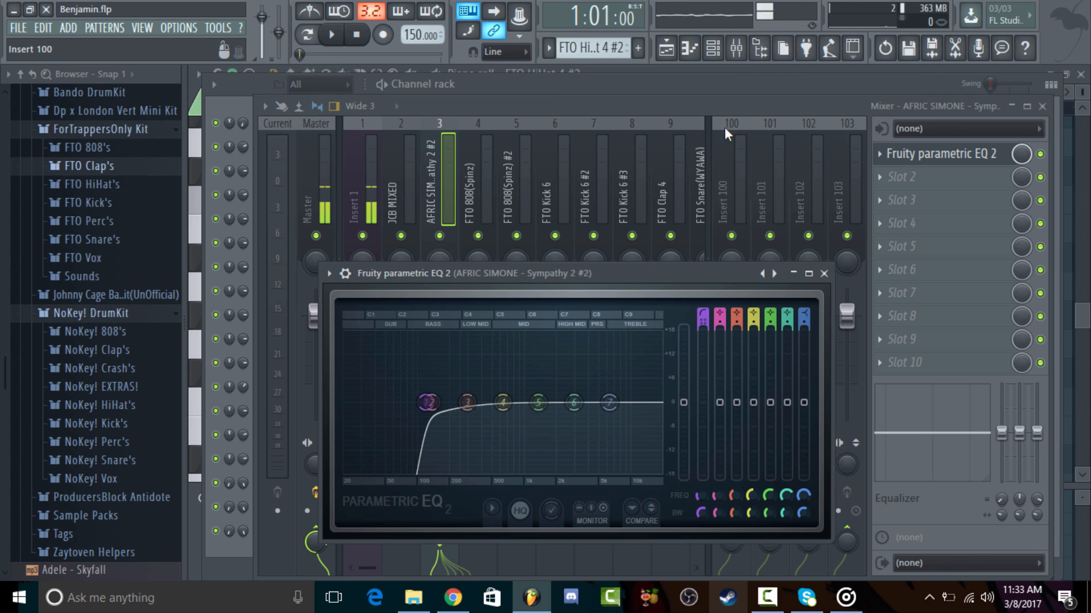
pyautogui.press('space')
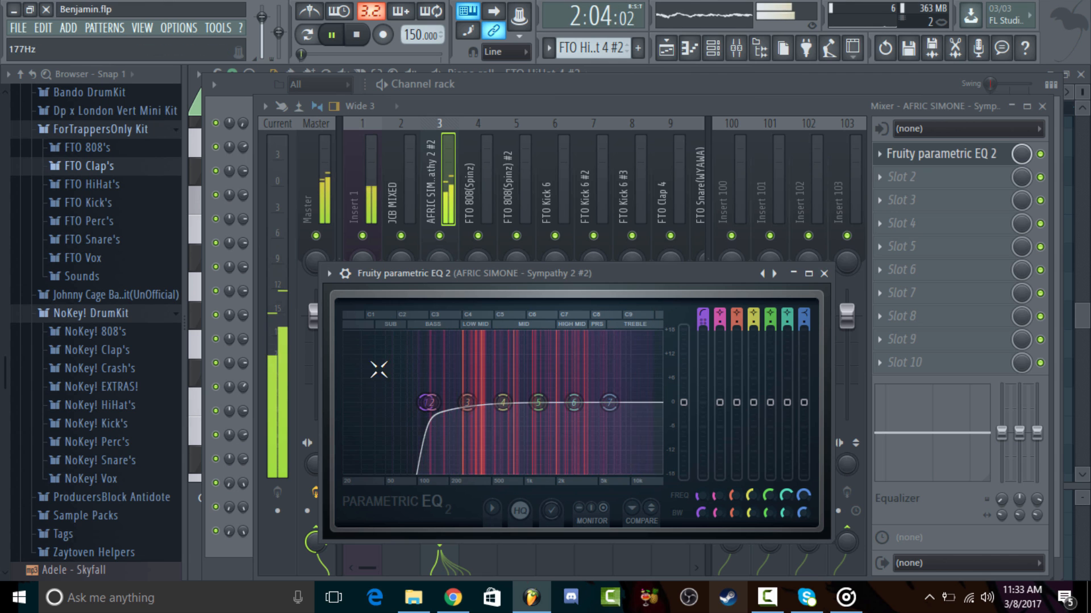
pyautogui.press('space')
# Step: Play the arrangement briefly from bar 33 in the playlist
pyautogui.click(666, 48)
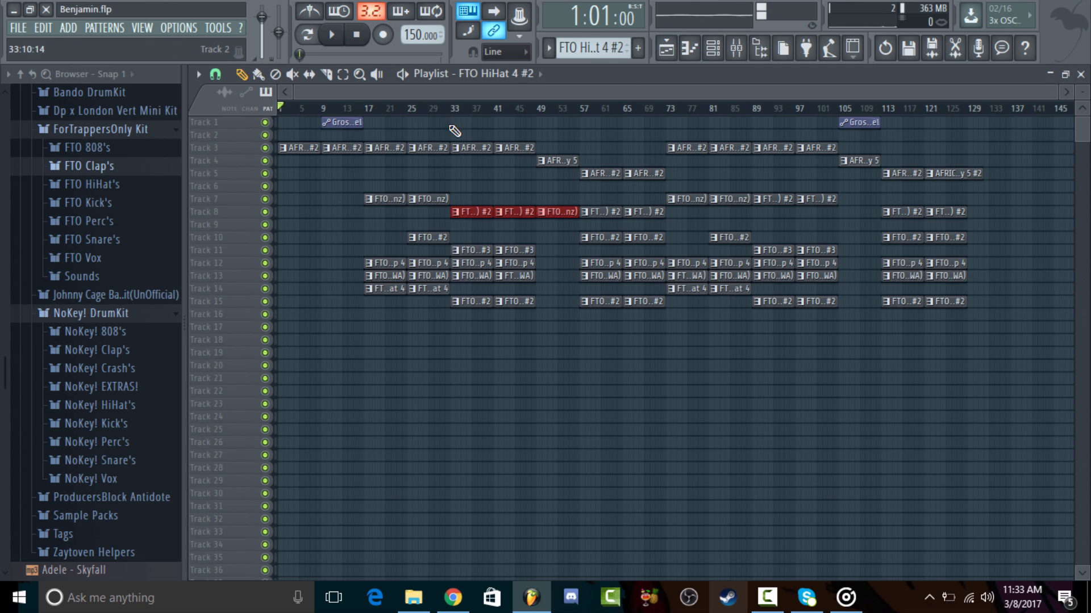
pyautogui.click(455, 107)
pyautogui.press('space')
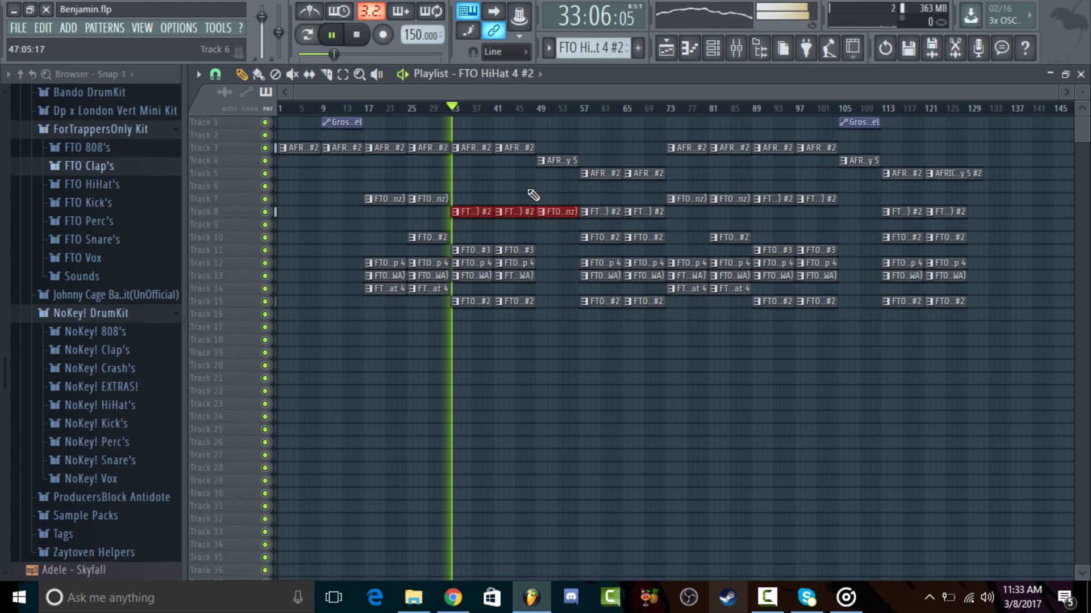
pyautogui.press('space')
# Step: Compare the full mix with Fruity parametric EQ 2 on mixer track 3 bypassed and re-enabled during playback
pyautogui.click(736, 48)
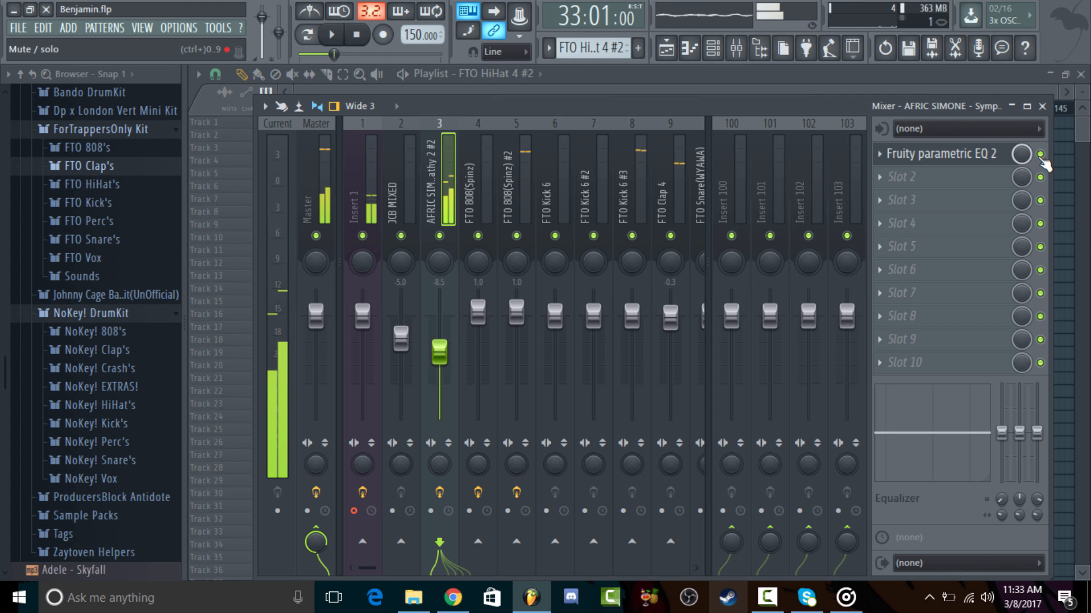
pyautogui.press('space')
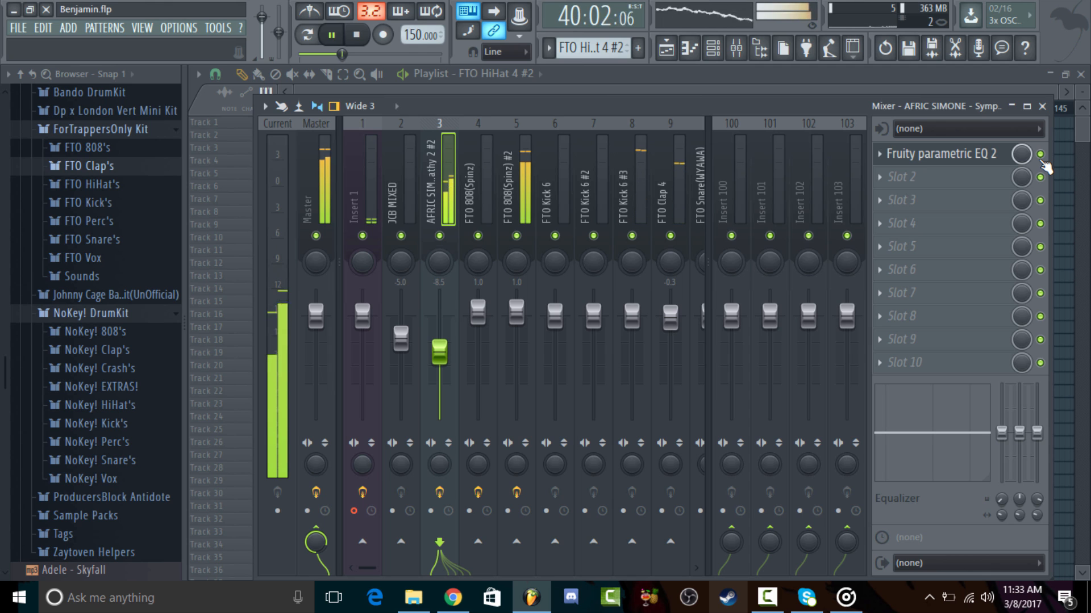
pyautogui.click(1041, 158)
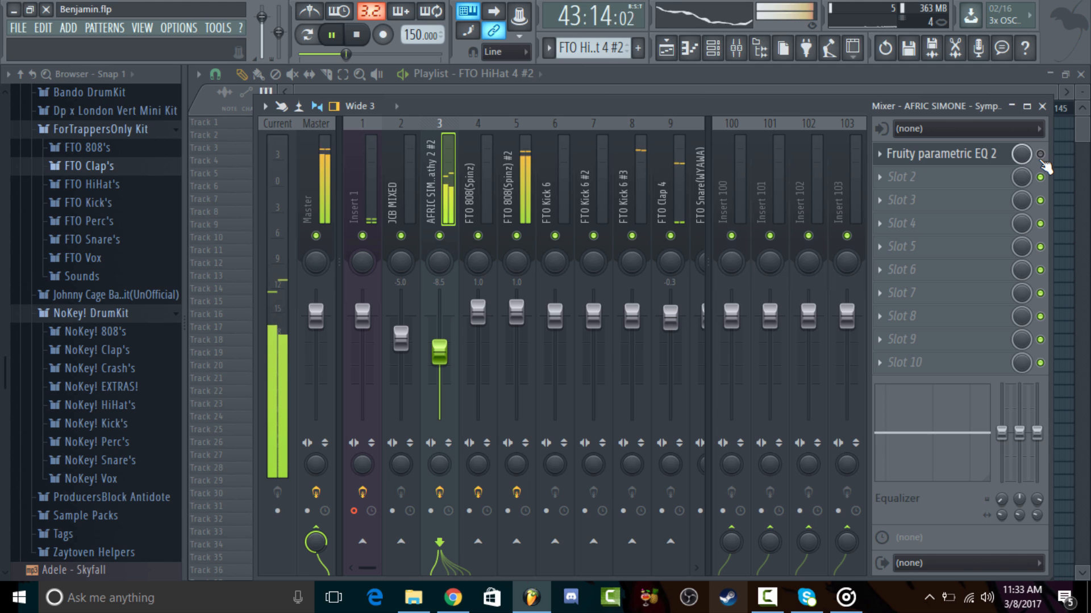
pyautogui.click(1042, 155)
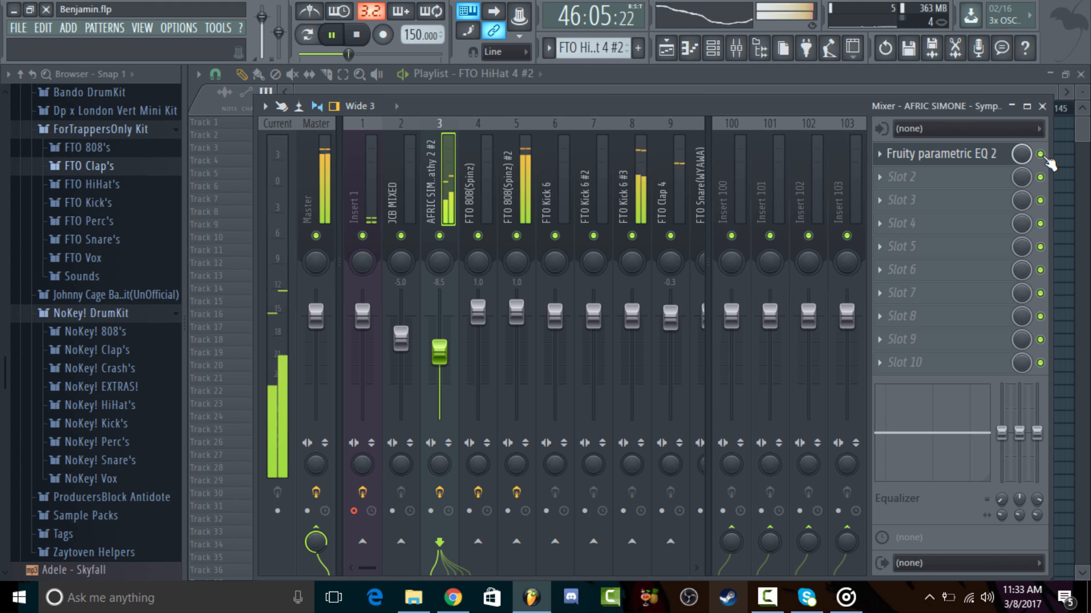
pyautogui.press('space')
# Step: Examine the clips across the playlist with enlarged tracks, then restore the compact track height
pyautogui.click(609, 78)
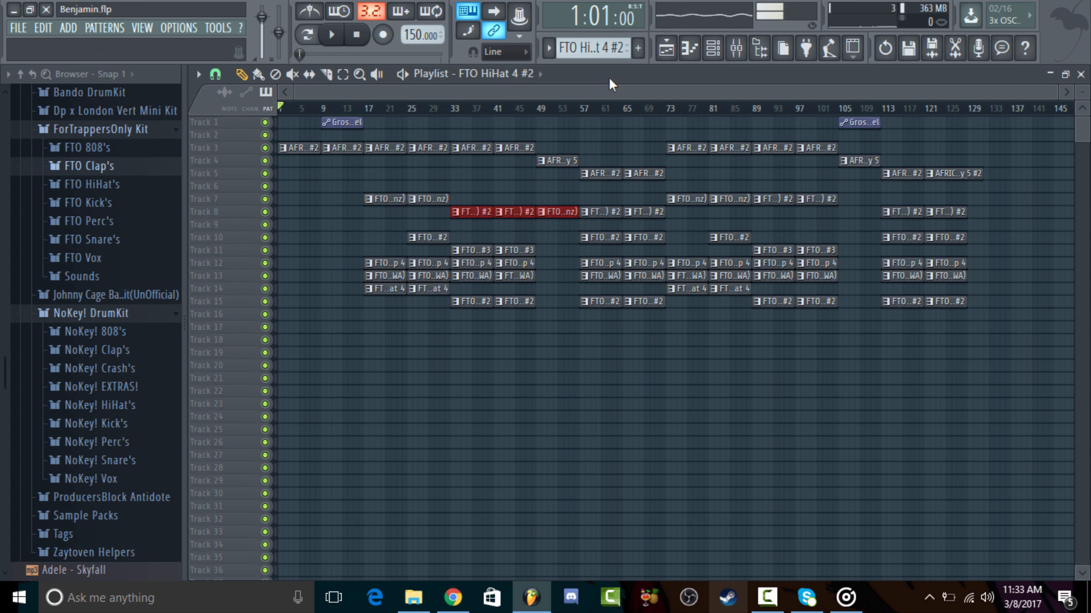
pyautogui.click(722, 50)
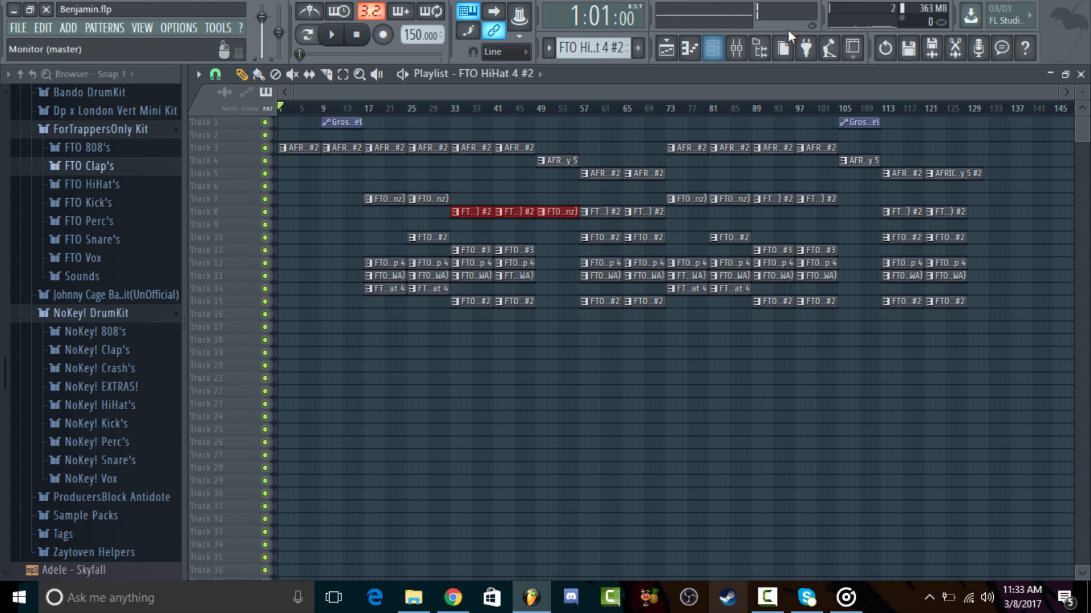
pyautogui.moveTo(1078, 100); pyautogui.dragTo(1078, 130)
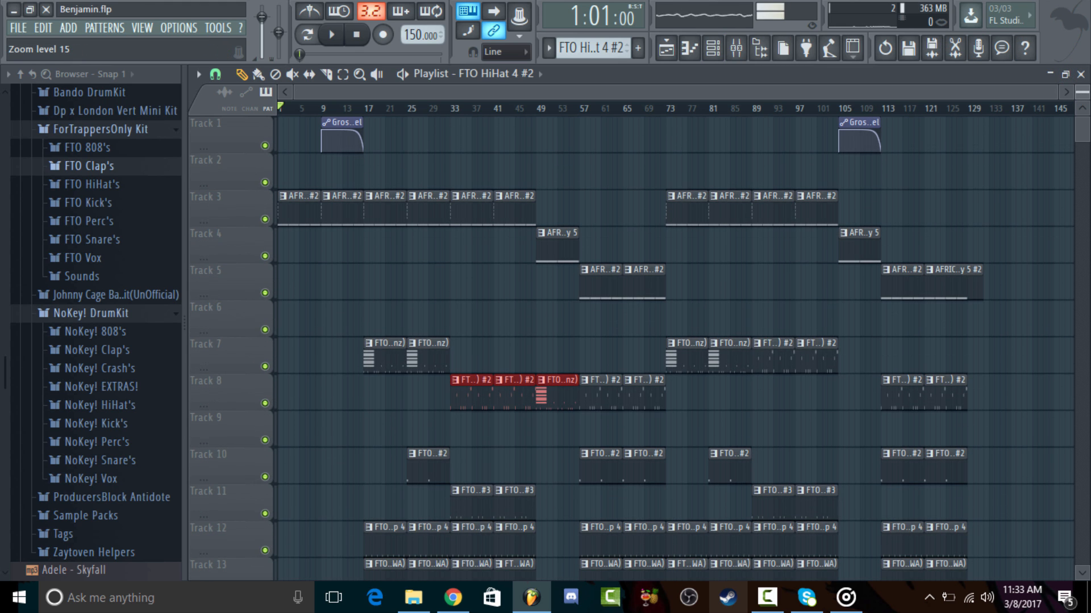
pyautogui.scroll(-3, 718, 181)
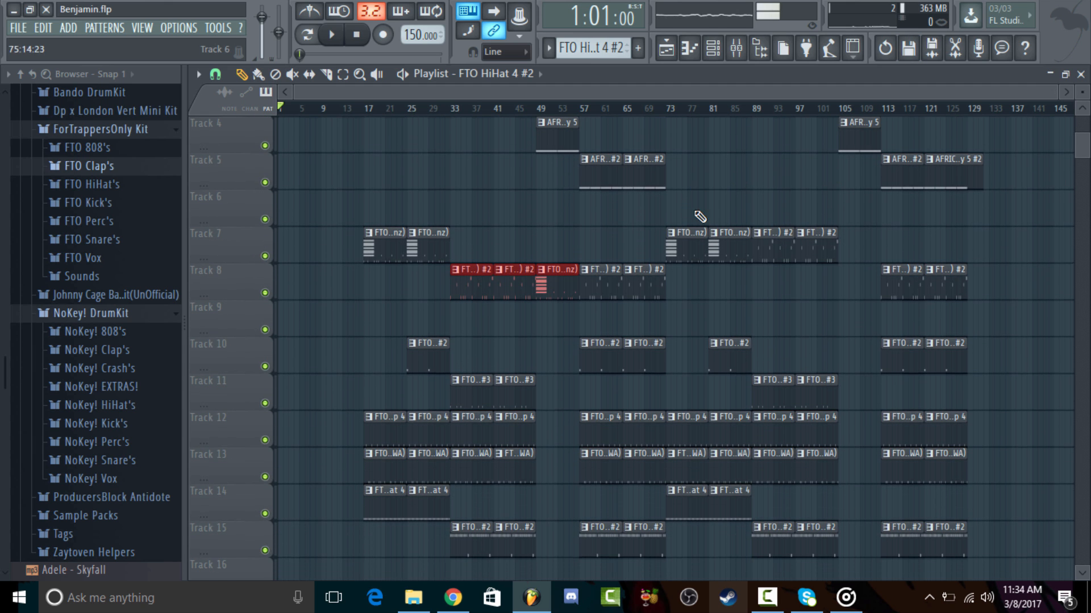
pyautogui.moveTo(1077, 102); pyautogui.dragTo(1079, 93)
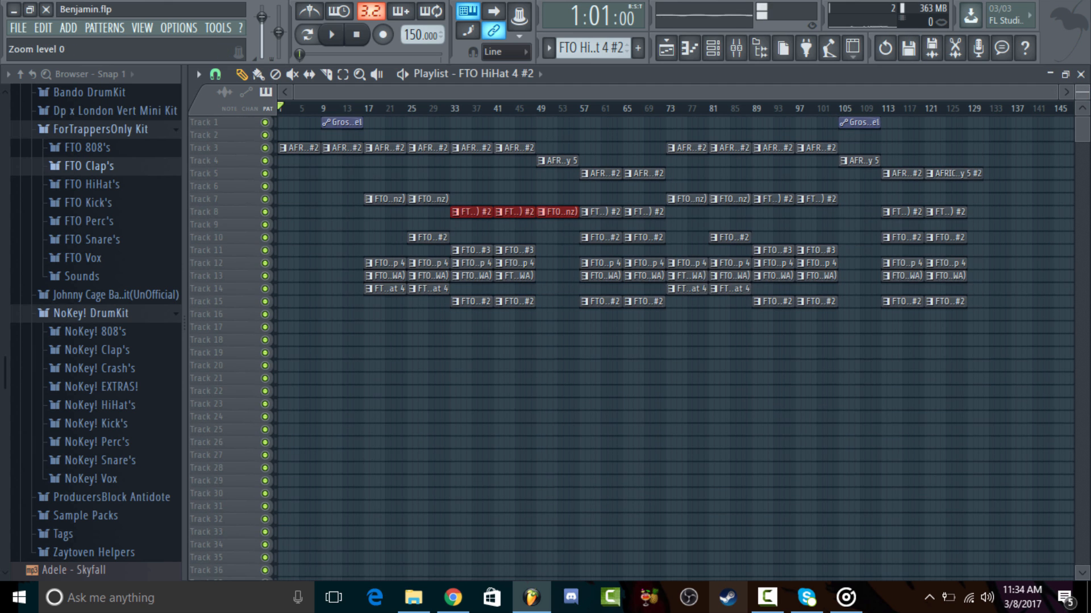
# Step: Delete the Scle channel from the channel rack
pyautogui.click(1081, 75)
pyautogui.click(603, 81)
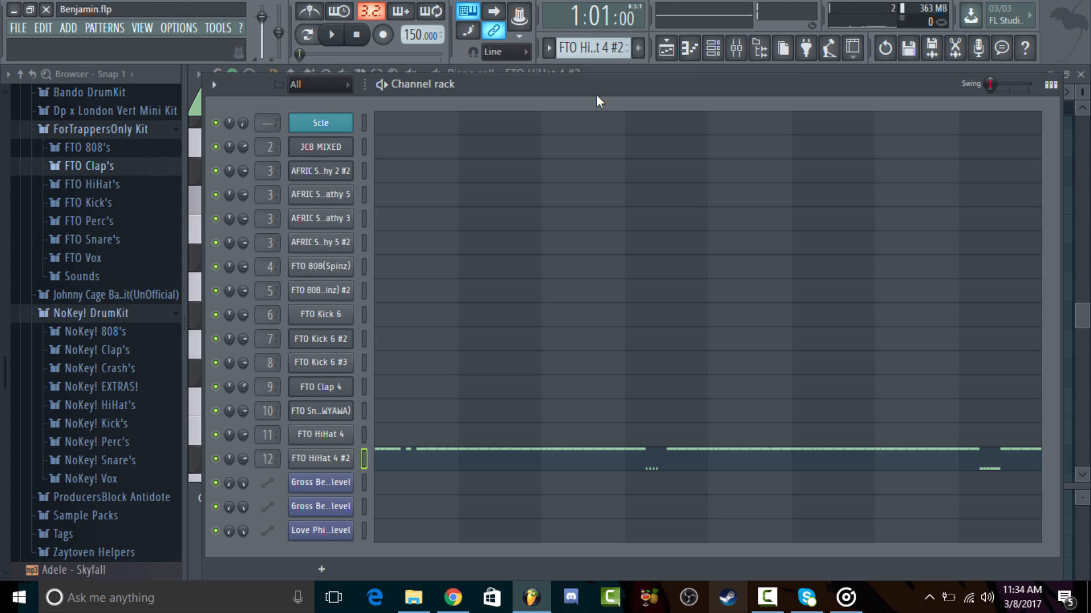
pyautogui.rightClick(346, 125)
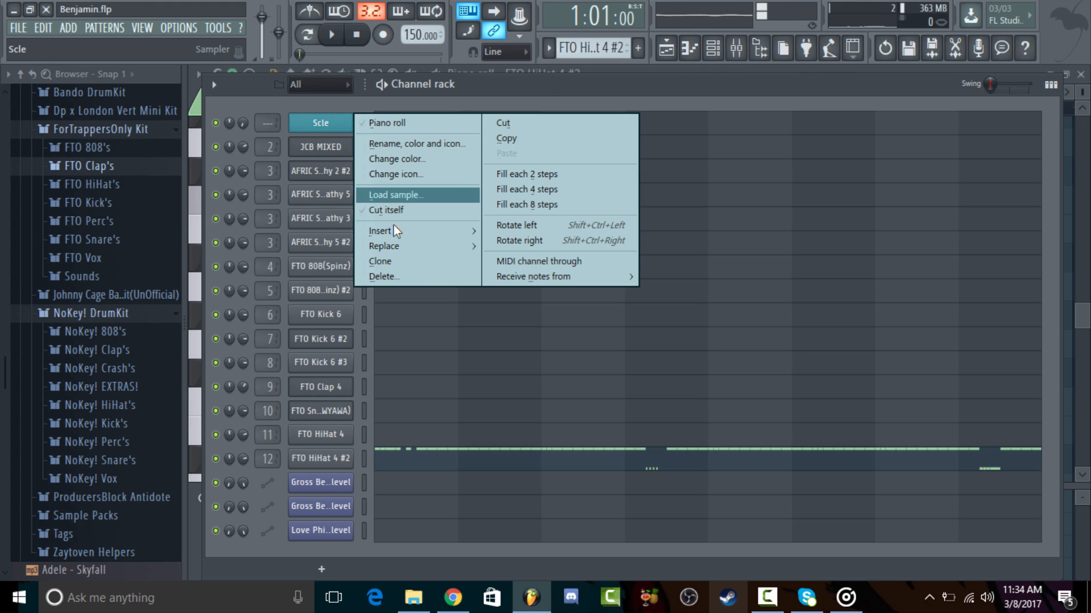
pyautogui.click(417, 273)
pyautogui.click(626, 341)
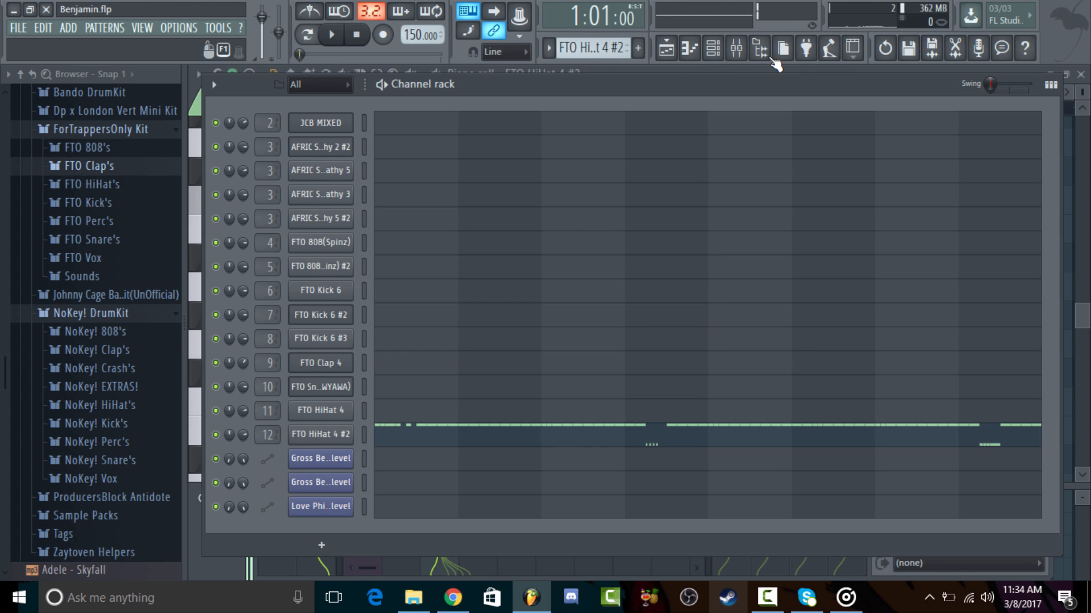
# Step: Clear the clip selection on Track 8 and review the arrangement's clips with enlarged playlist tracks
pyautogui.click(666, 48)
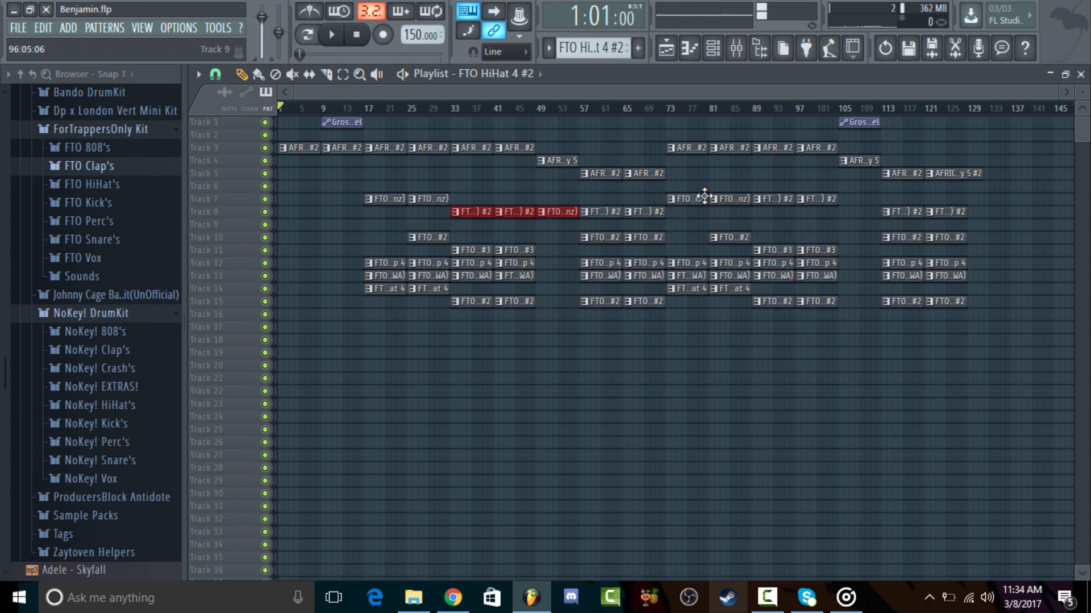
pyautogui.click(732, 51)
pyautogui.click(673, 72)
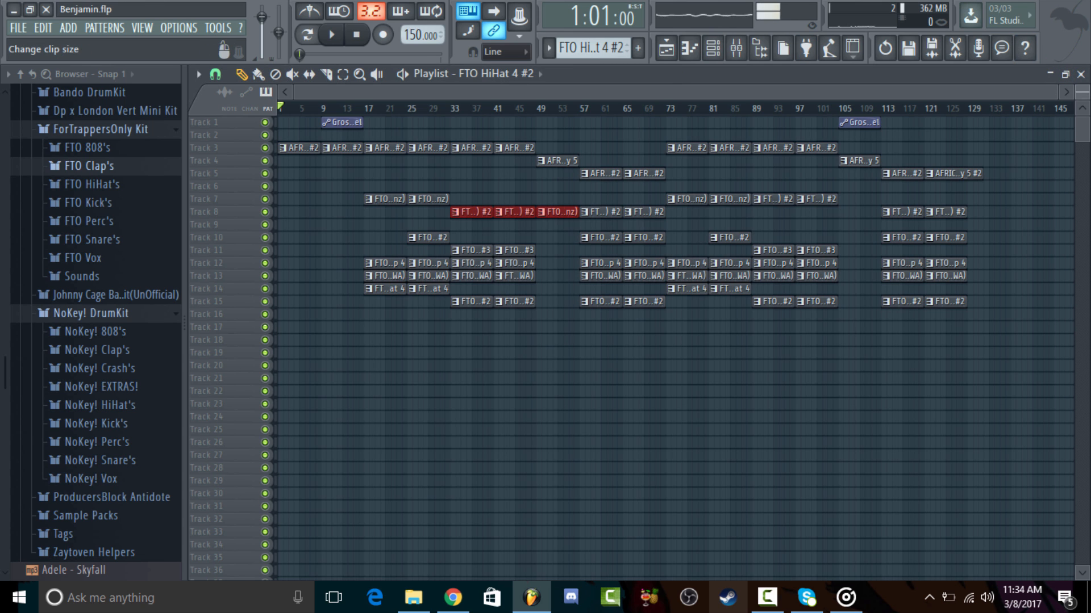
pyautogui.moveTo(1082, 92); pyautogui.dragTo(1082, 112)
pyautogui.click(981, 170)
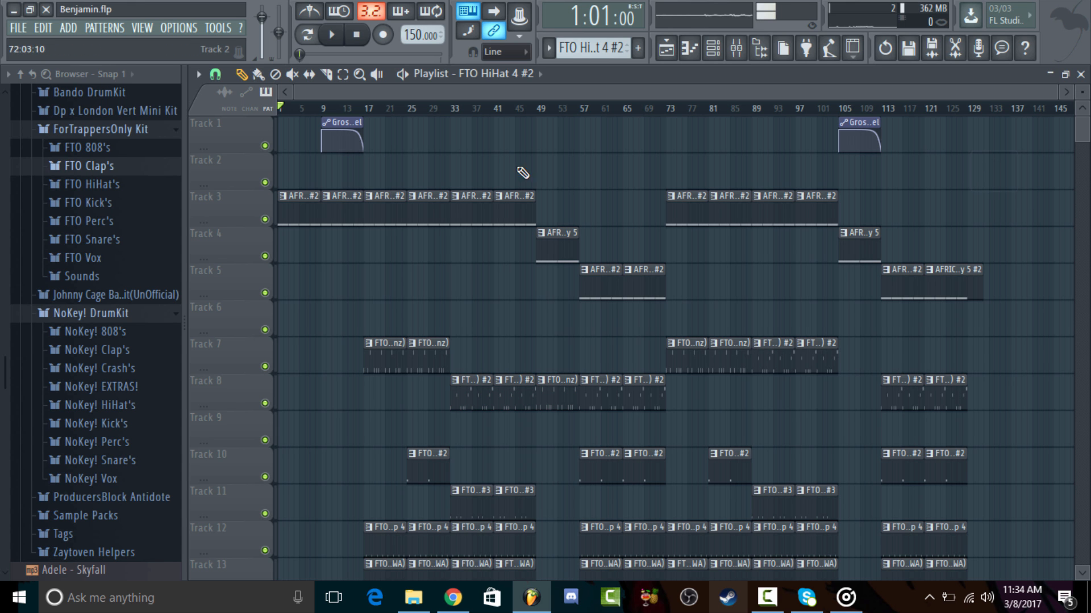
pyautogui.moveTo(1066, 94)
pyautogui.mouseDown()
pyautogui.moveTo(1081, 117)
pyautogui.moveTo(1082, 92)
pyautogui.mouseUp()
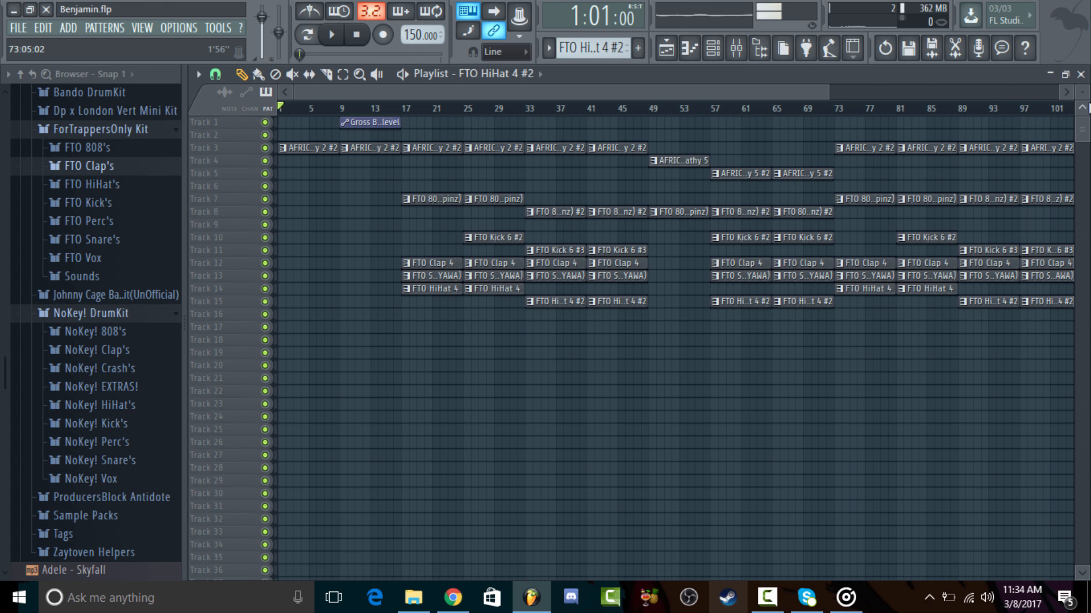
pyautogui.scroll(3, 1084, 92)
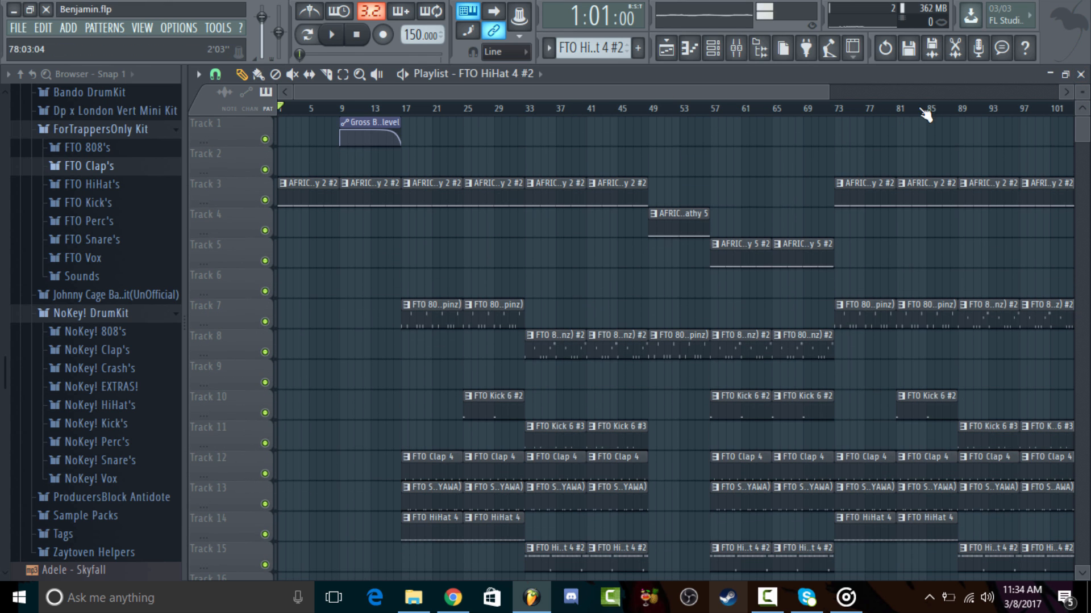
# Step: Inspect the low-pass curve of Fruity parametric EQ 2 on the FTO 808(Spinz) #2 mixer insert, then close it
pyautogui.click(737, 47)
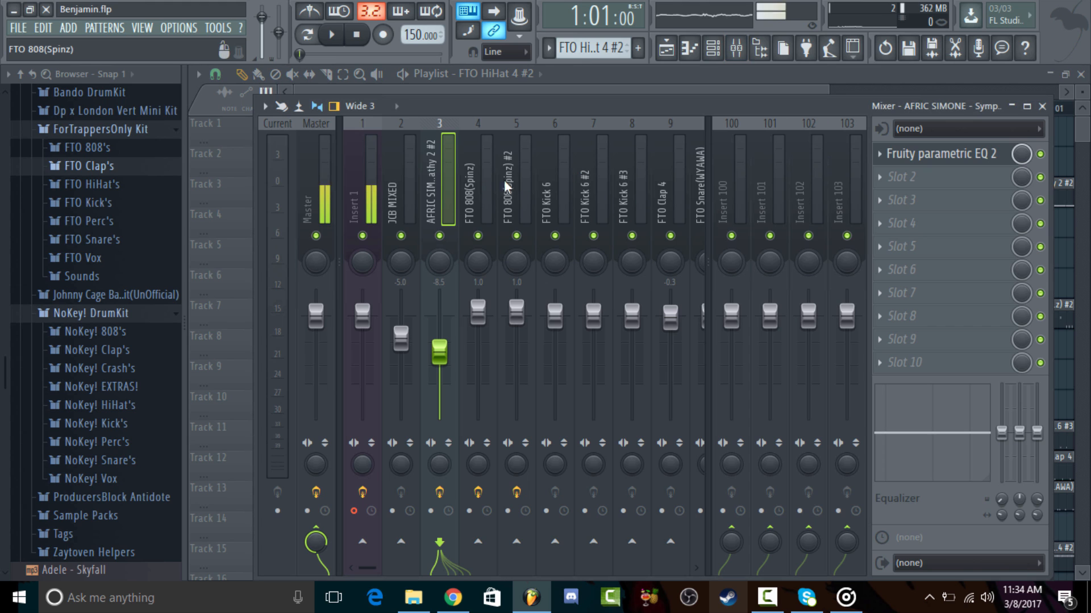
pyautogui.click(514, 165)
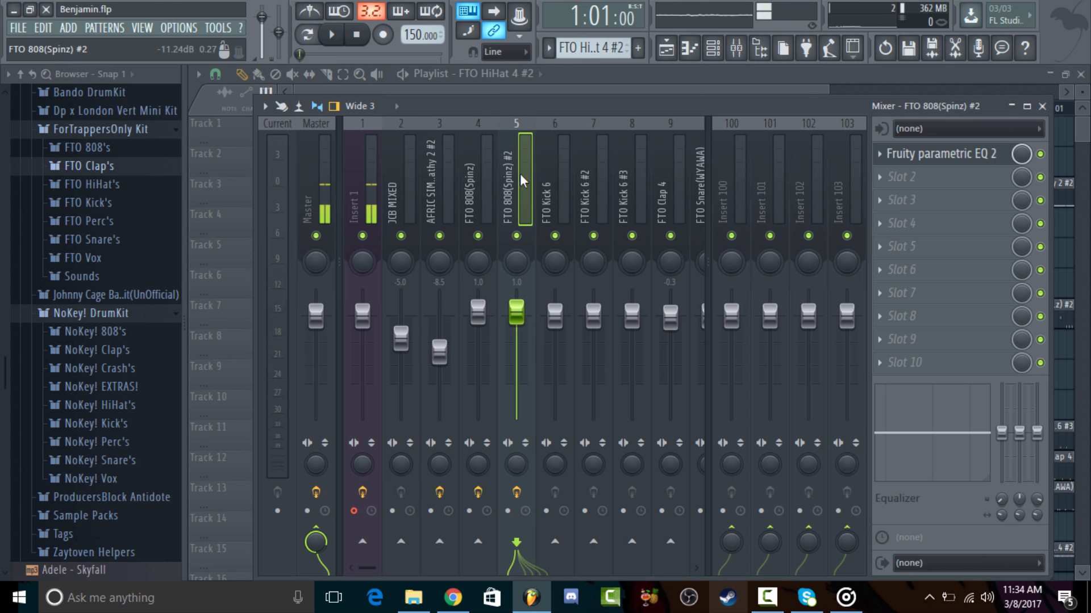
pyautogui.click(983, 156)
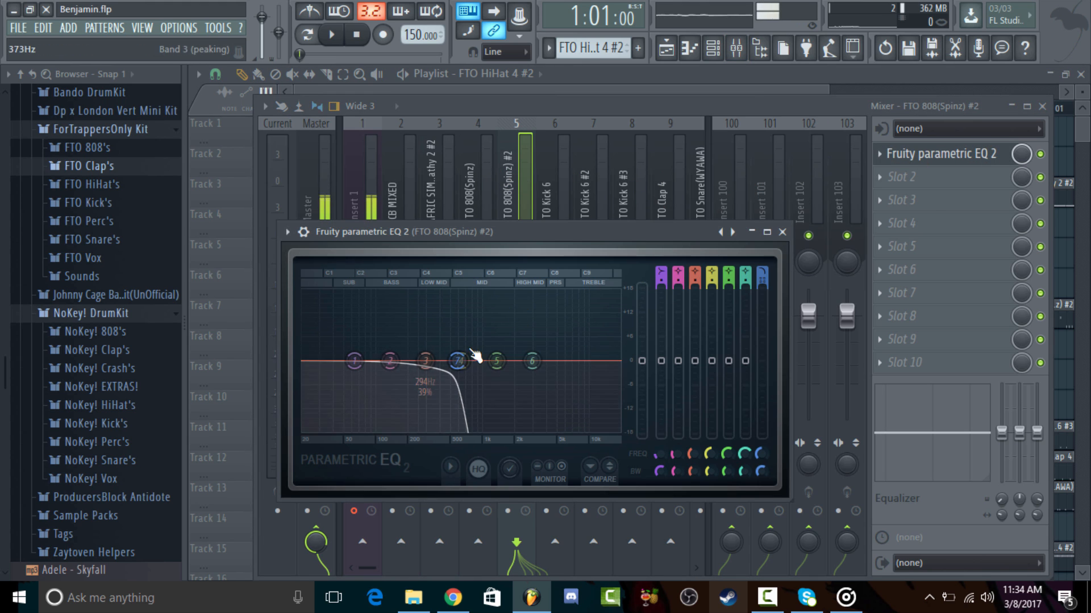
pyautogui.press('Escape')
# Step: Recheck the parametric EQ on the AFRIC SIMONE insert, then examine the clap, snare and hi-hat inserts' mixer levels
pyautogui.click(435, 185)
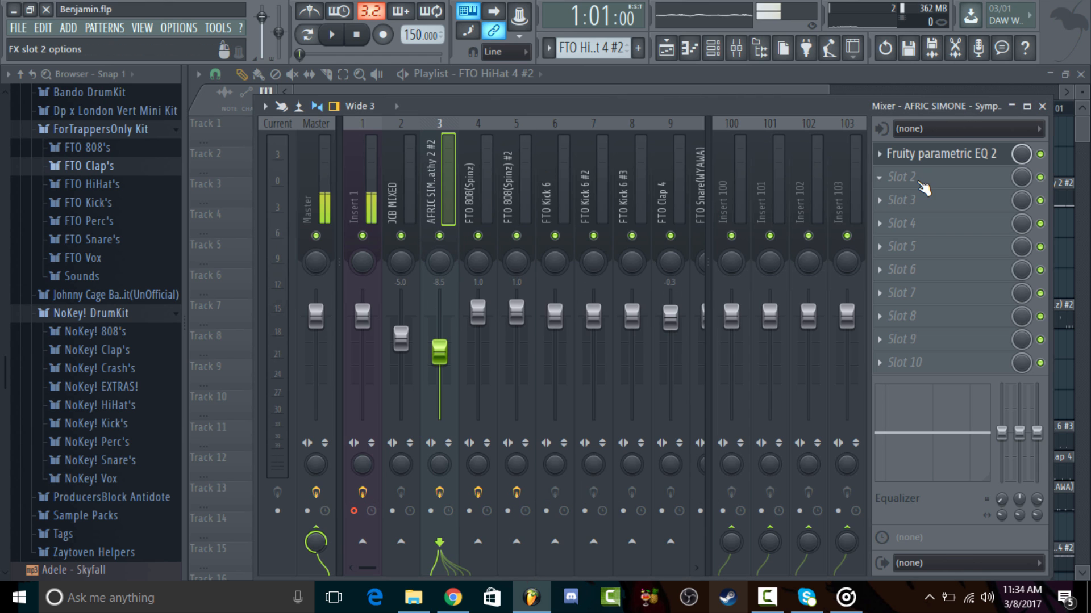
pyautogui.click(908, 157)
pyautogui.press('Escape')
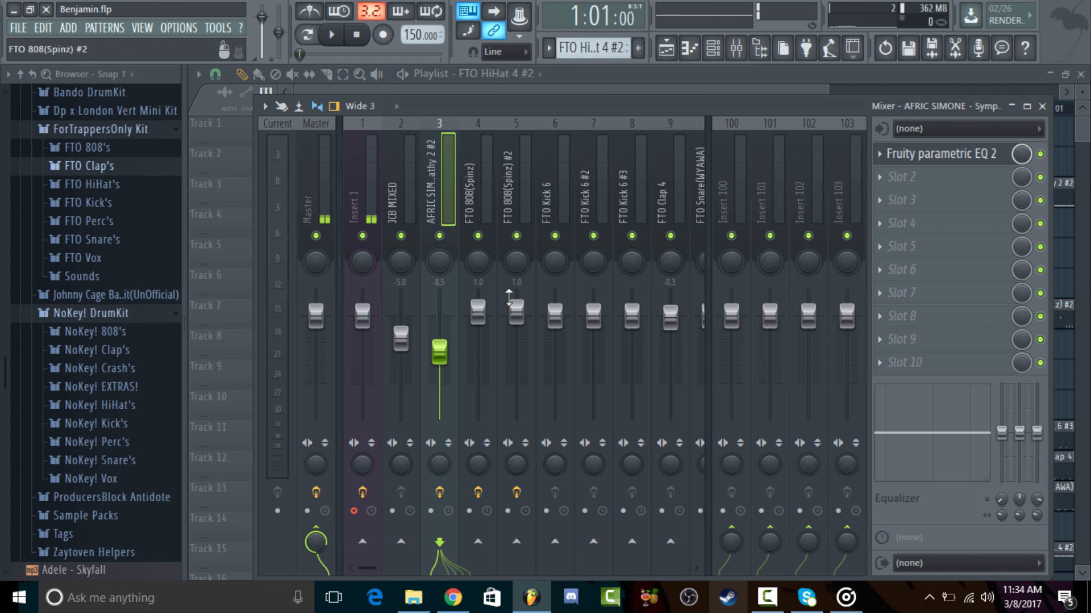
pyautogui.moveTo(357, 567); pyautogui.dragTo(386, 574)
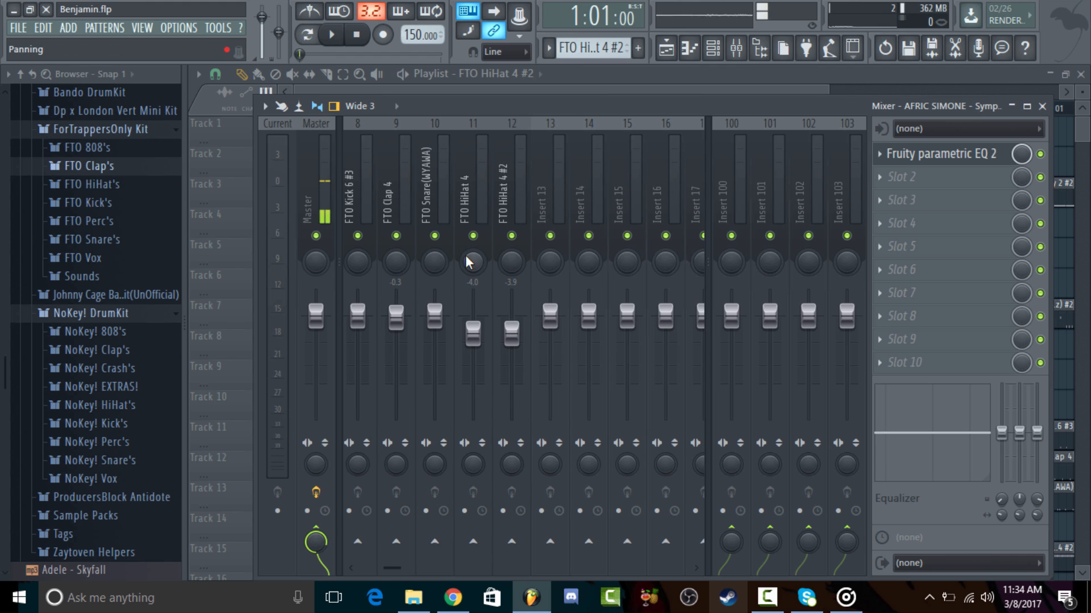
# Step: Play back bars 1 to 17 of the arrangement in the playlist, then clear the time selection
pyautogui.click(626, 83)
pyautogui.moveTo(1089, 96); pyautogui.dragTo(1089, 123)
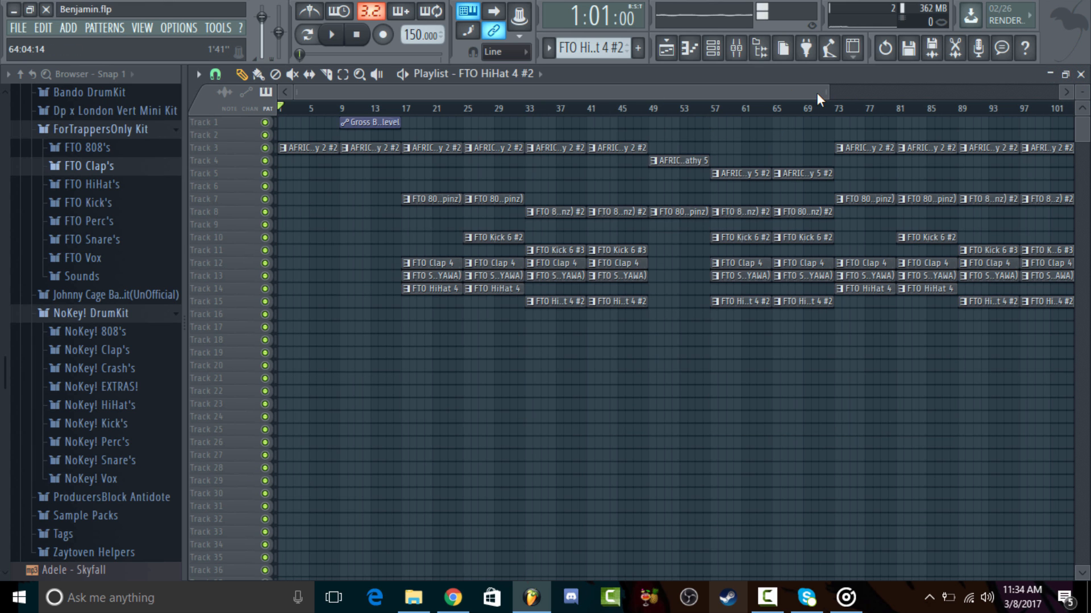
pyautogui.moveTo(823, 90); pyautogui.dragTo(850, 92)
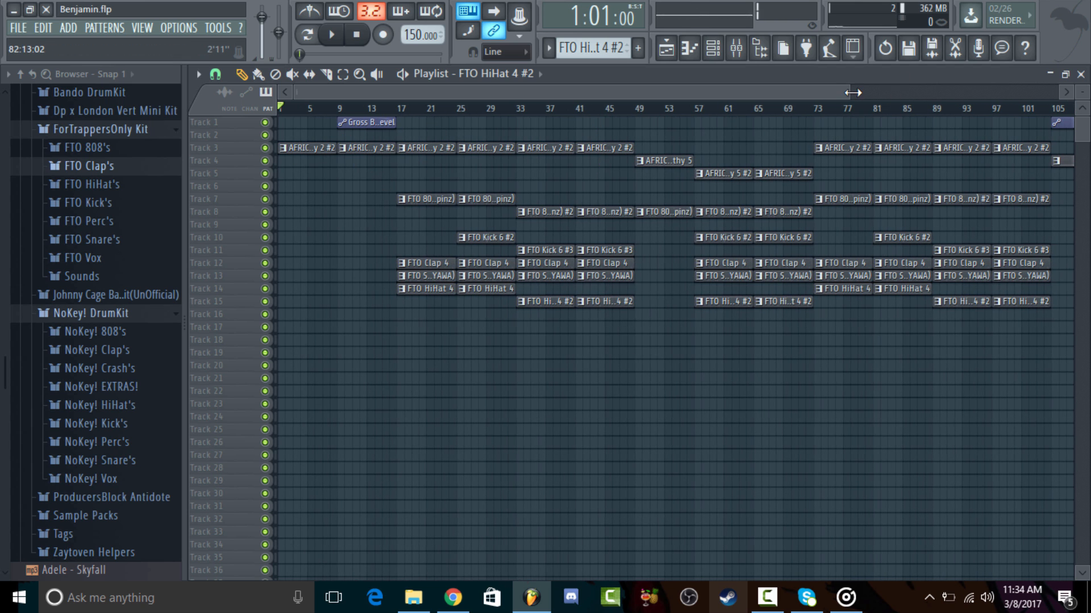
pyautogui.moveTo(851, 91); pyautogui.dragTo(709, 92)
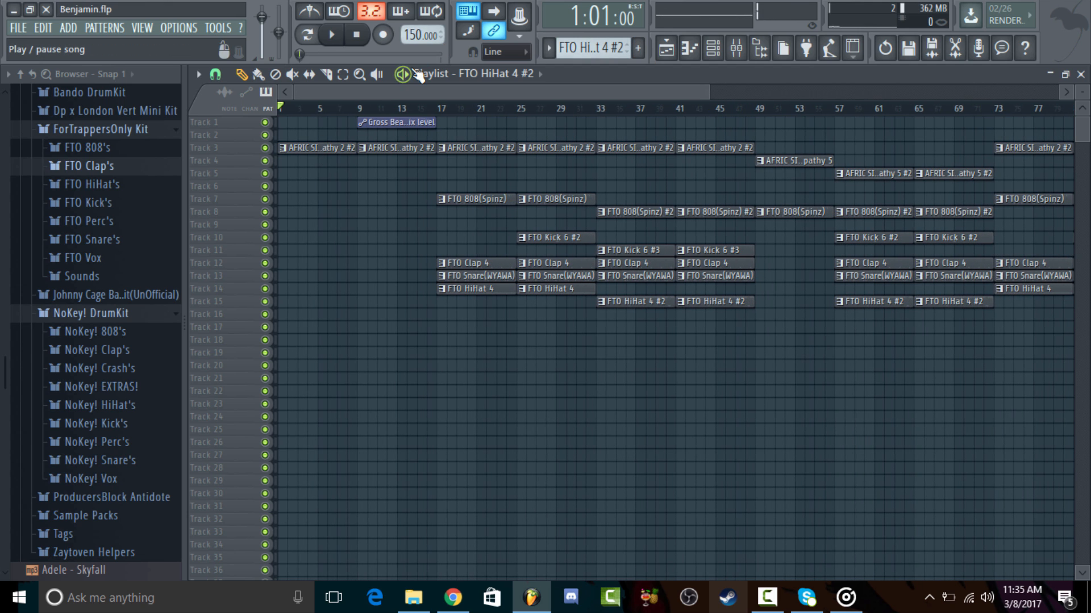
pyautogui.moveTo(443, 109); pyautogui.dragTo(178, 134)
pyautogui.press('space')
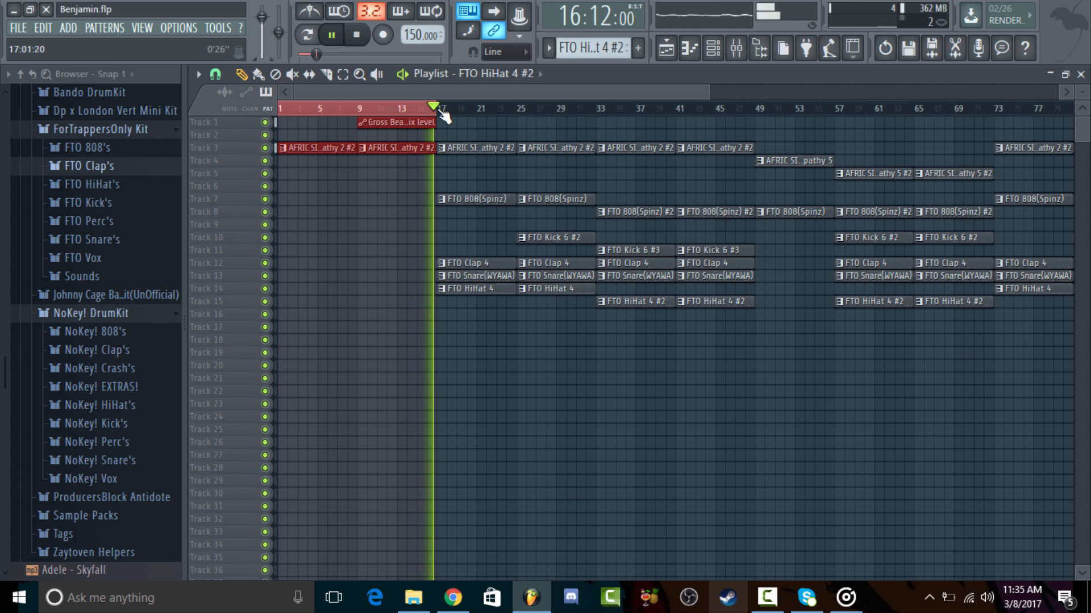
pyautogui.press('space')
pyautogui.click(430, 111)
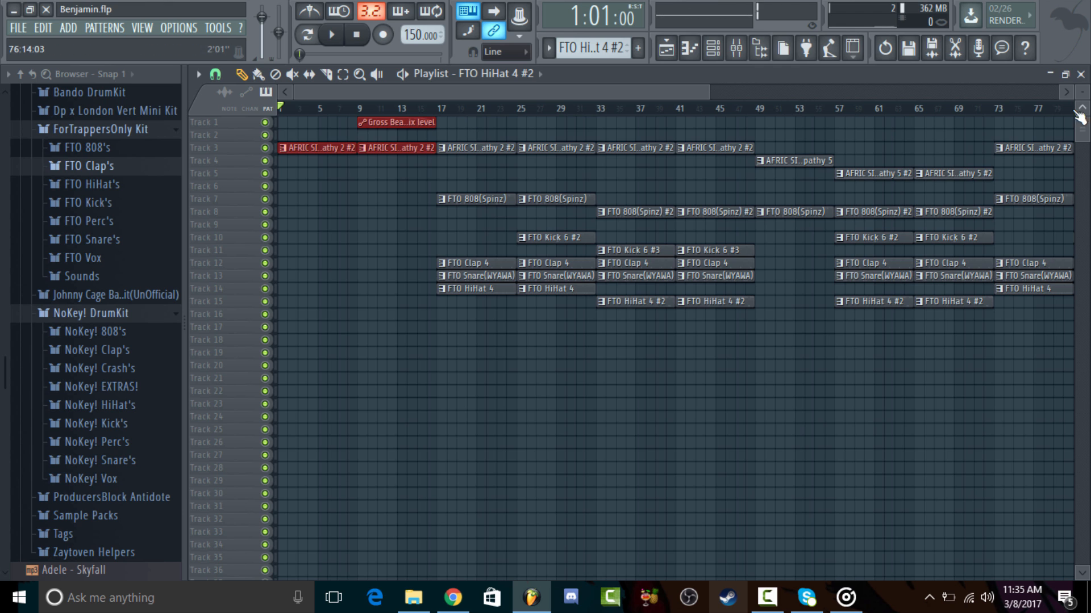
# Step: Enlarge the playlist tracks and audition bars 9 to 17 under the Gross Beat mix level automation clip
pyautogui.moveTo(1079, 118); pyautogui.dragTo(1079, 128)
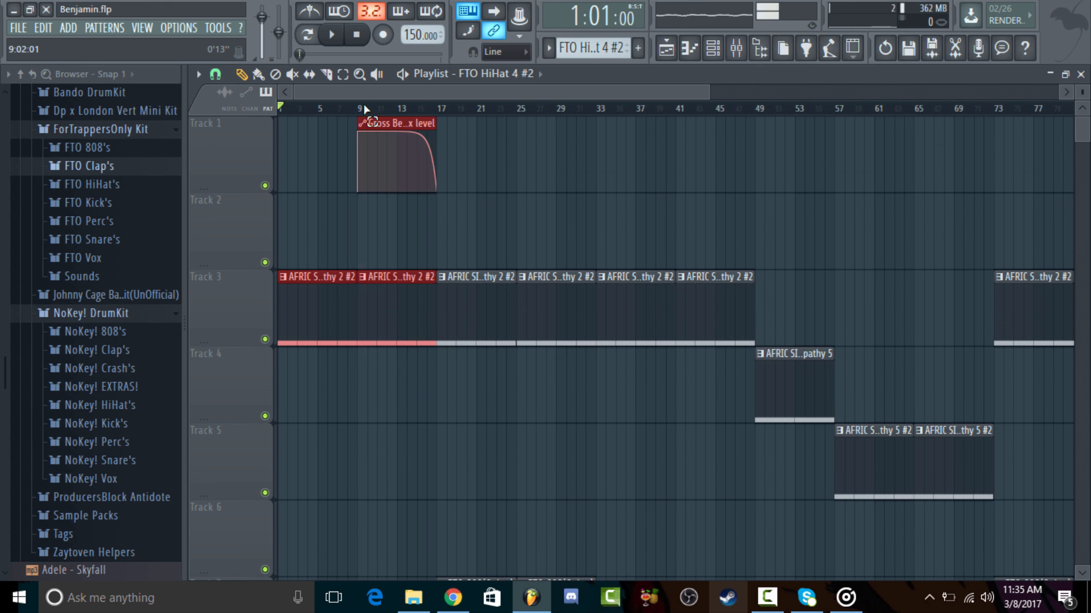
pyautogui.moveTo(365, 109); pyautogui.dragTo(437, 110)
pyautogui.press('space')
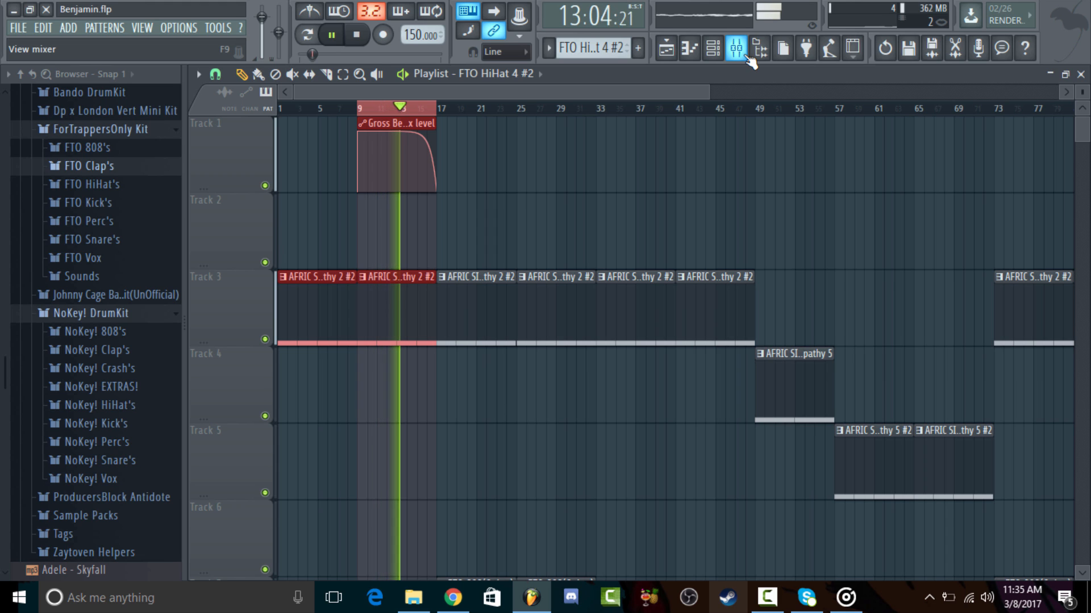
pyautogui.press('space')
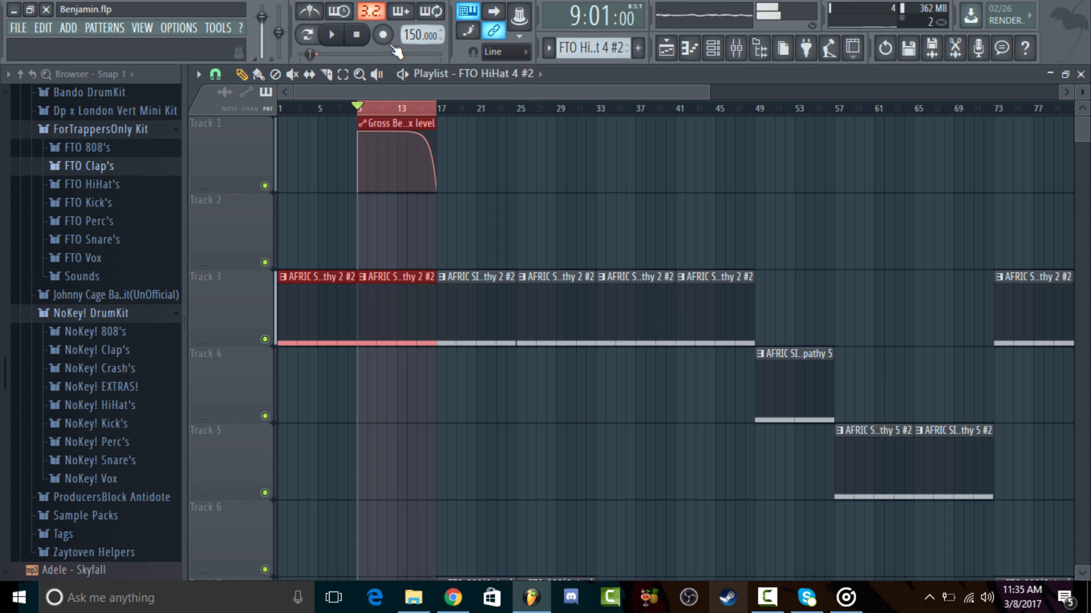
# Step: Load the Momentary preset in Gross Beat on the Master insert, choose the 1/2 Speed time effect, and audition it
pyautogui.click(736, 48)
pyautogui.click(322, 185)
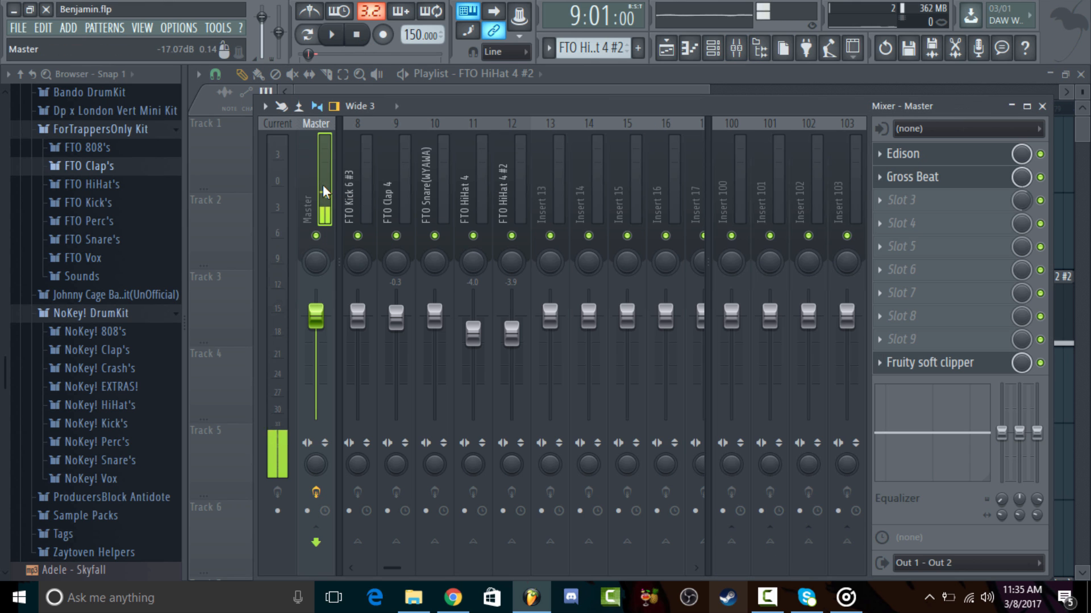
pyautogui.click(925, 180)
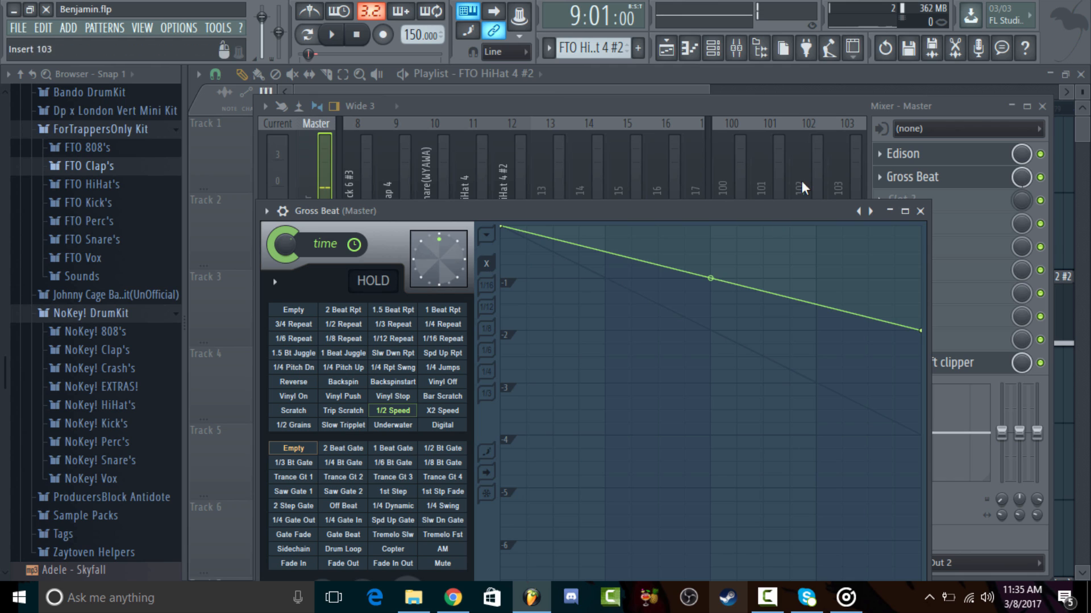
pyautogui.click(873, 213)
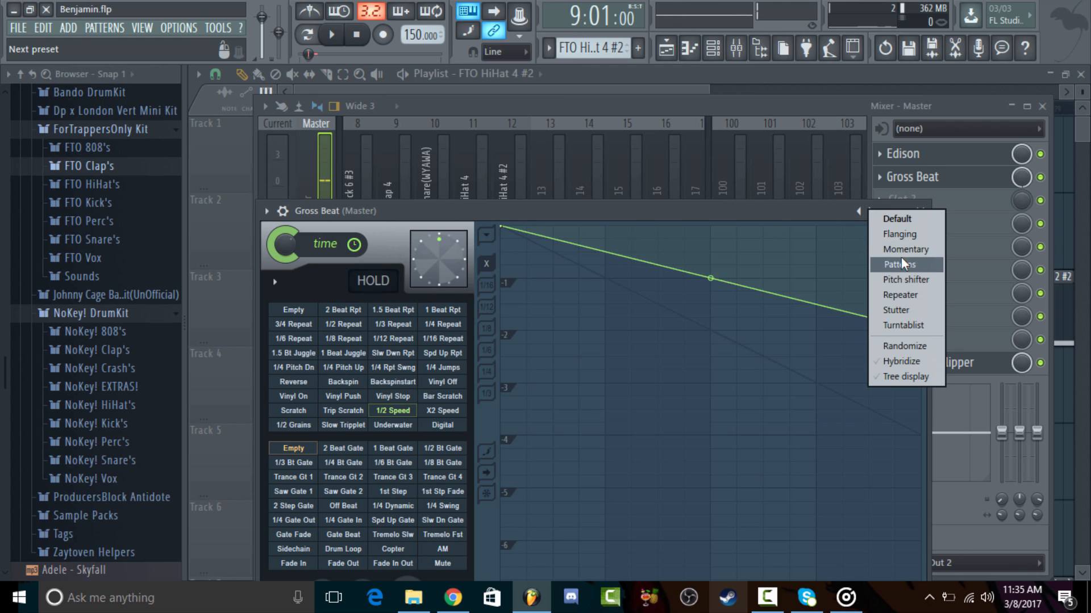
pyautogui.click(867, 212)
pyautogui.click(871, 213)
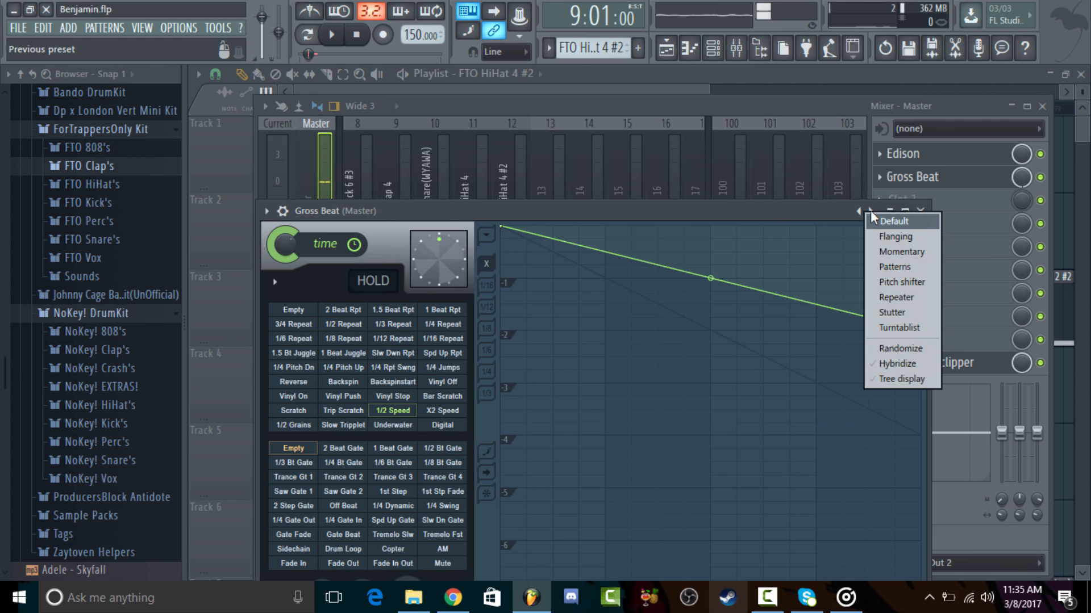
pyautogui.click(903, 252)
pyautogui.click(400, 410)
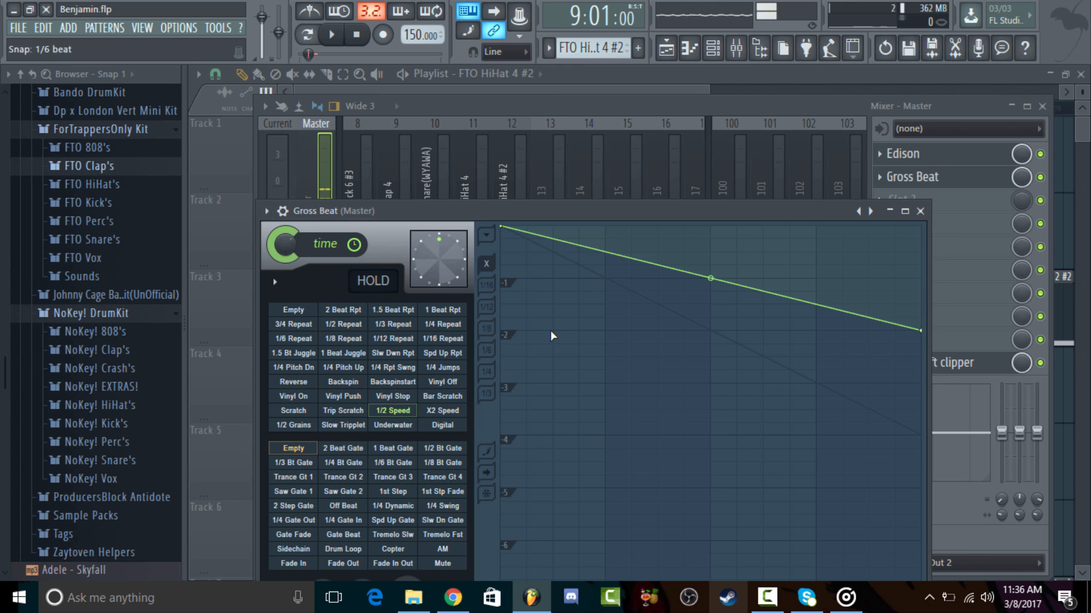
pyautogui.press('space')
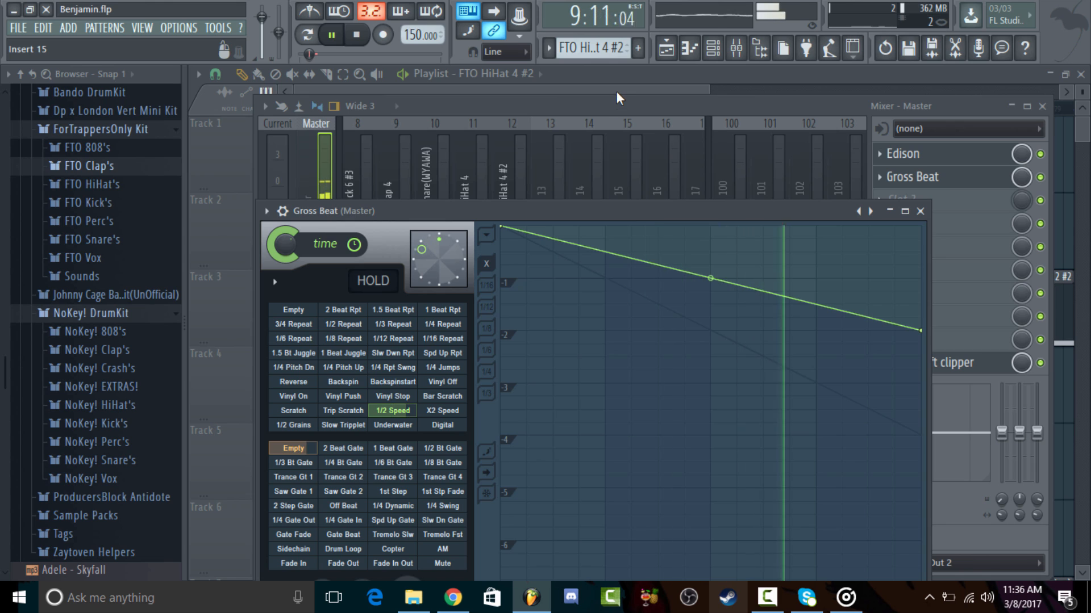
pyautogui.press('space')
# Step: Return to the playlist and select bars 25 to 33 as the playback range
pyautogui.press('F5')
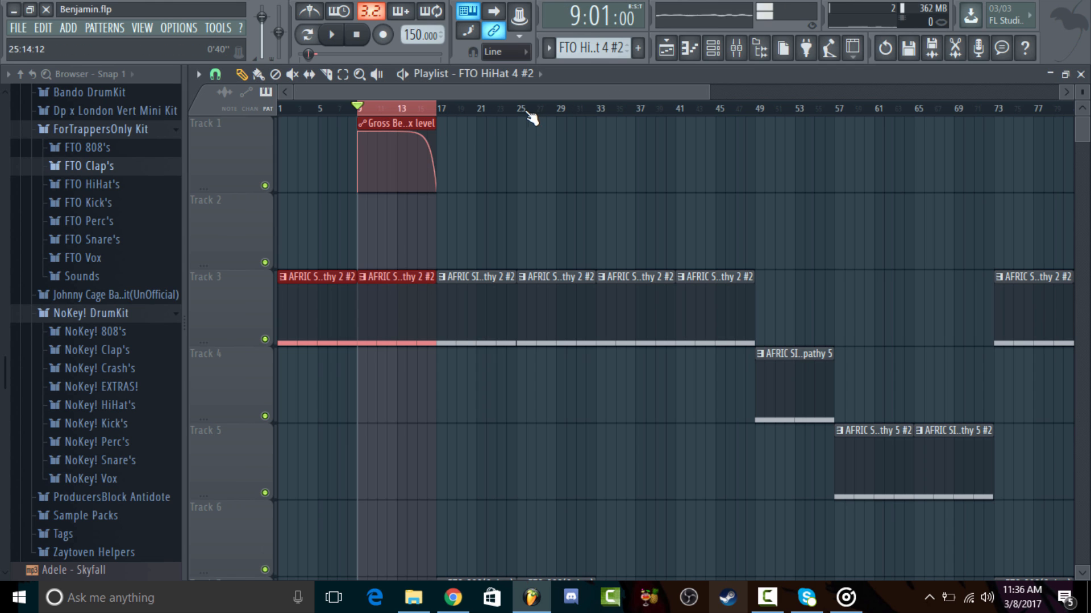
pyautogui.moveTo(527, 116); pyautogui.dragTo(358, 117)
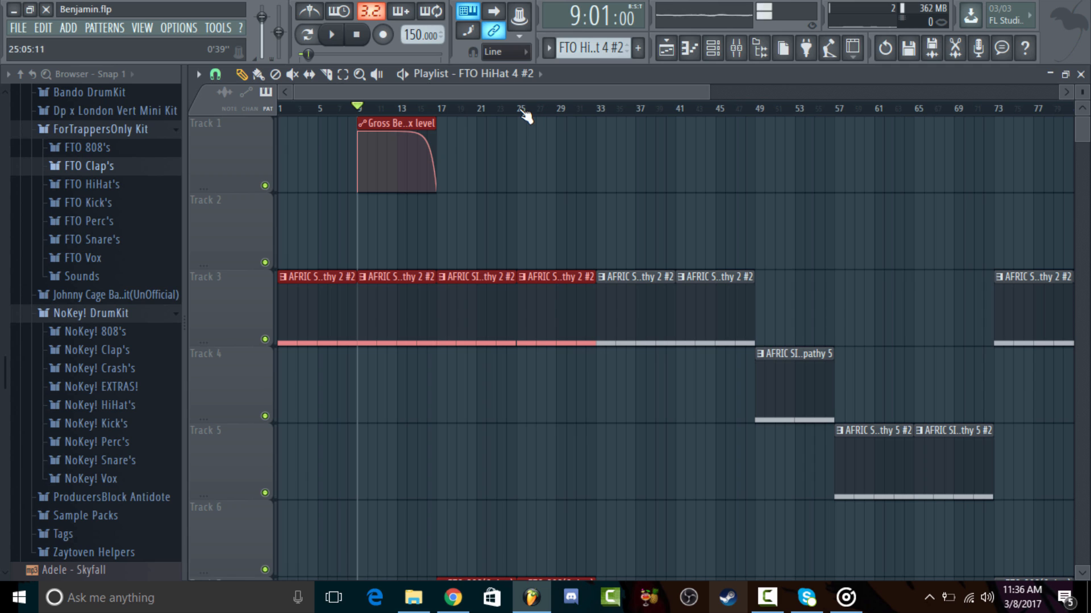
pyautogui.moveTo(525, 117); pyautogui.dragTo(601, 132)
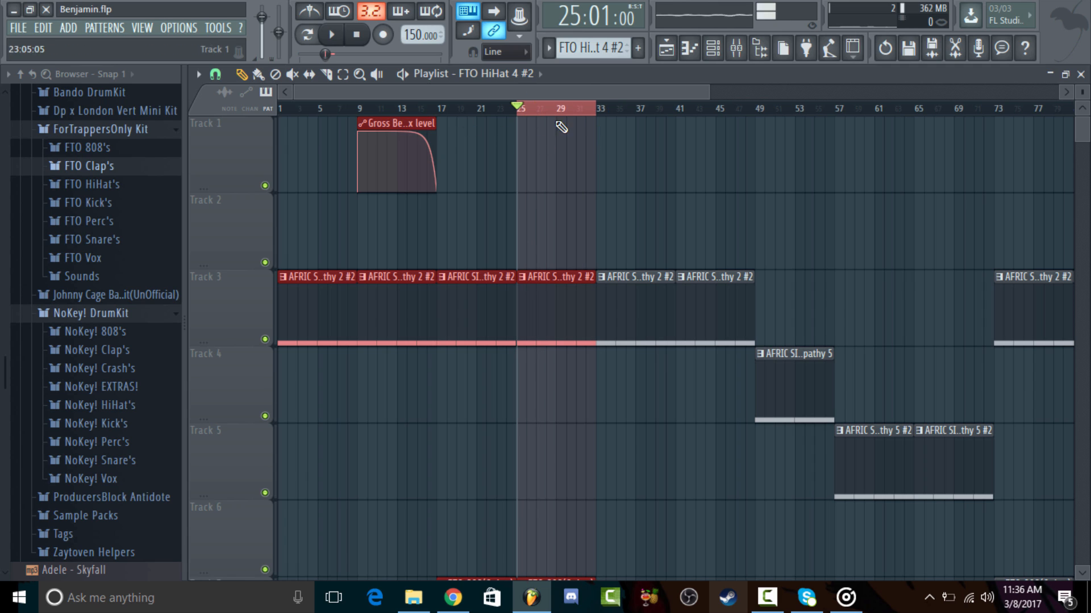
# Step: Try a copy of the Gross Beat mix level clip at bar 25 on Track 1, audition it, and delete it
pyautogui.click(530, 142)
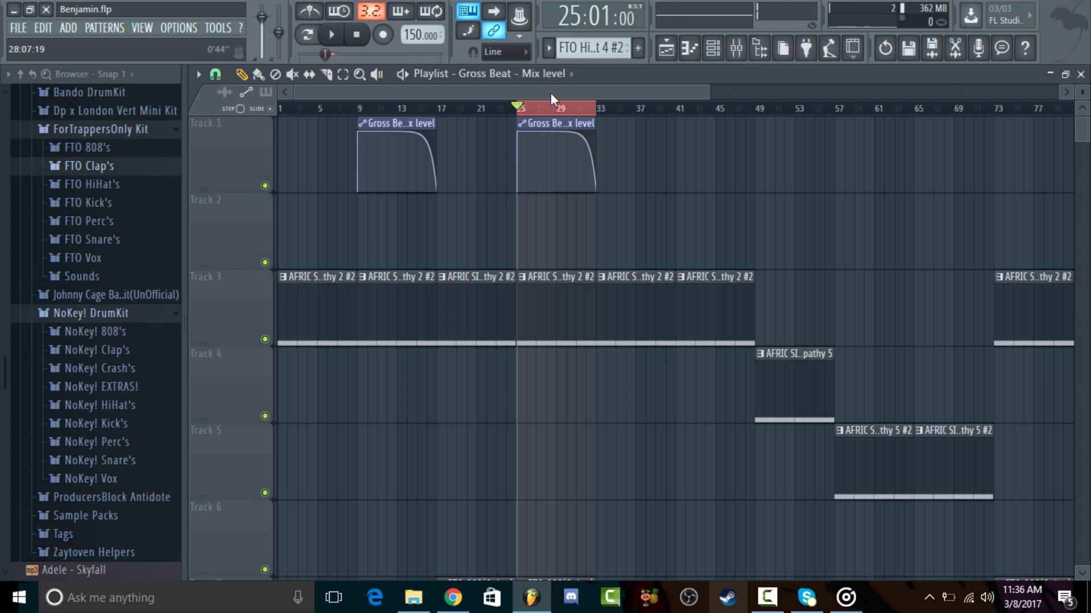
pyautogui.press('space')
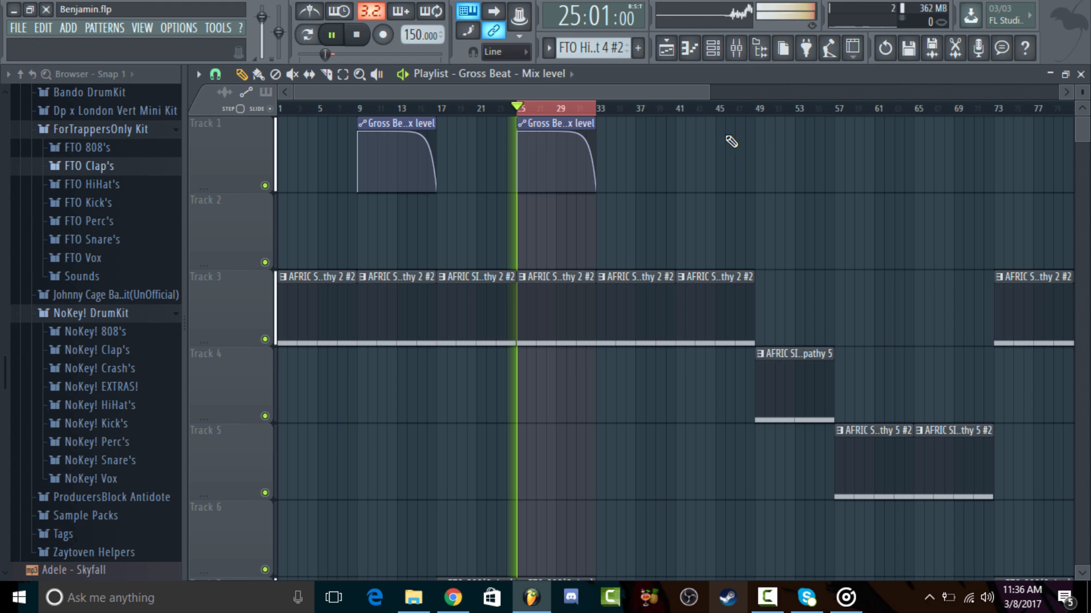
pyautogui.press('space')
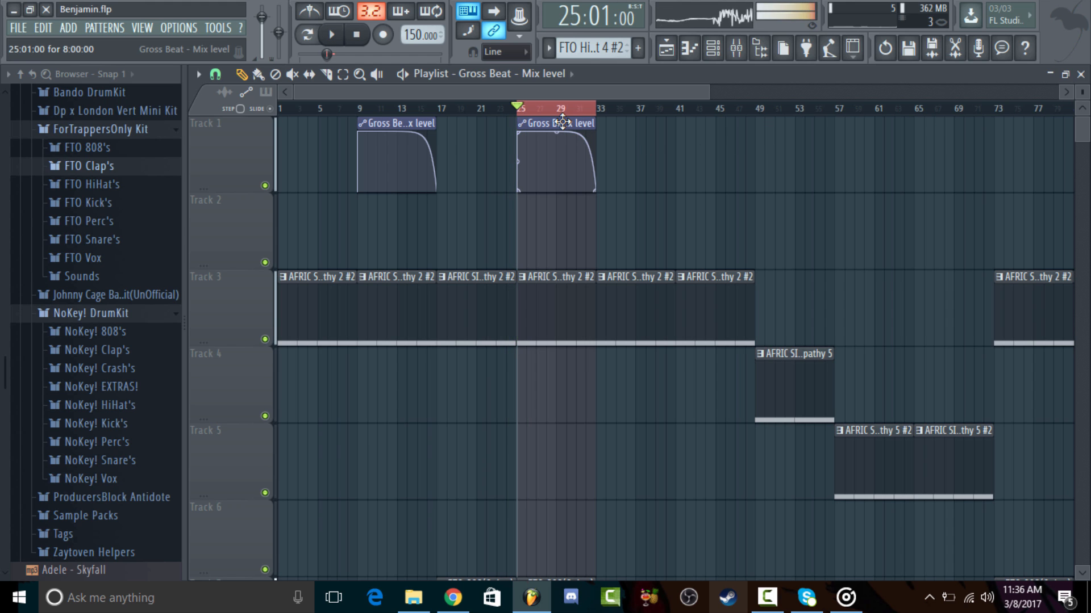
pyautogui.rightClick(563, 128)
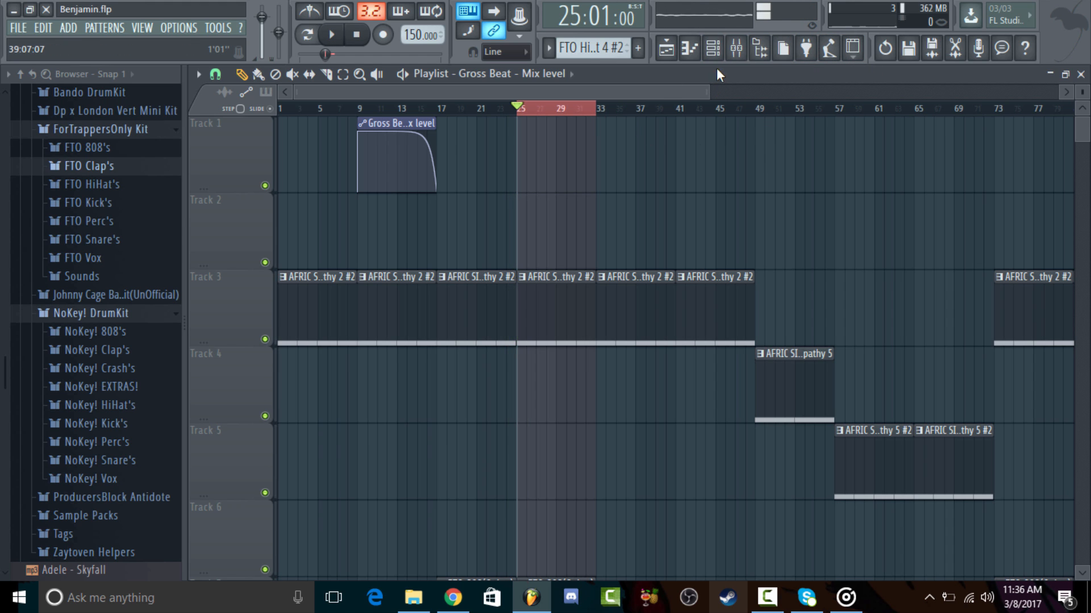
# Step: Add a second Gross Beat in slot 3 of the Master insert with the Momentary preset and 1/2 Speed time effect
pyautogui.click(738, 52)
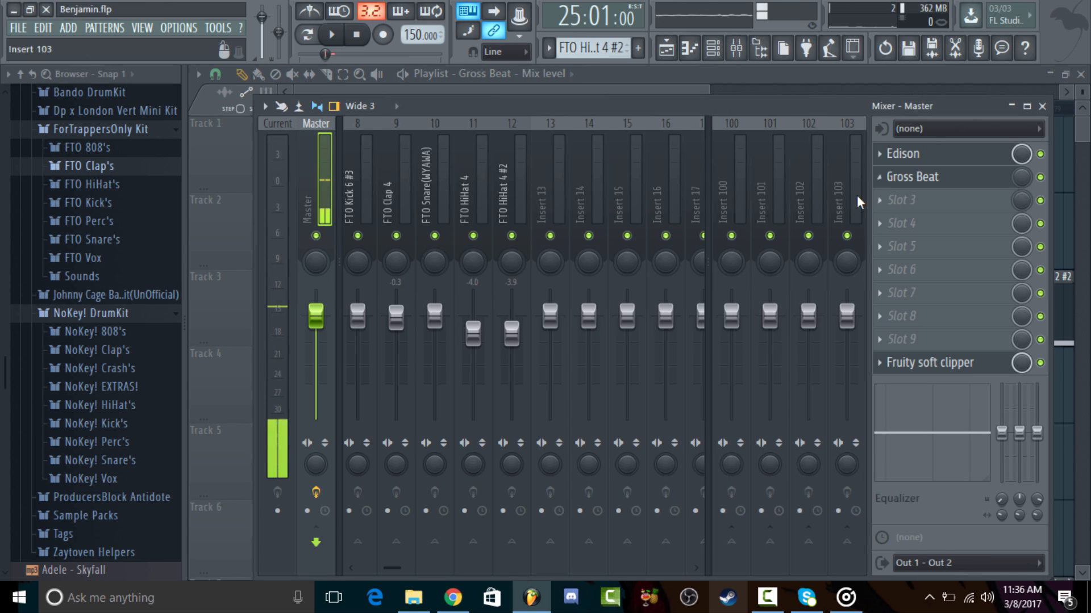
pyautogui.click(885, 200)
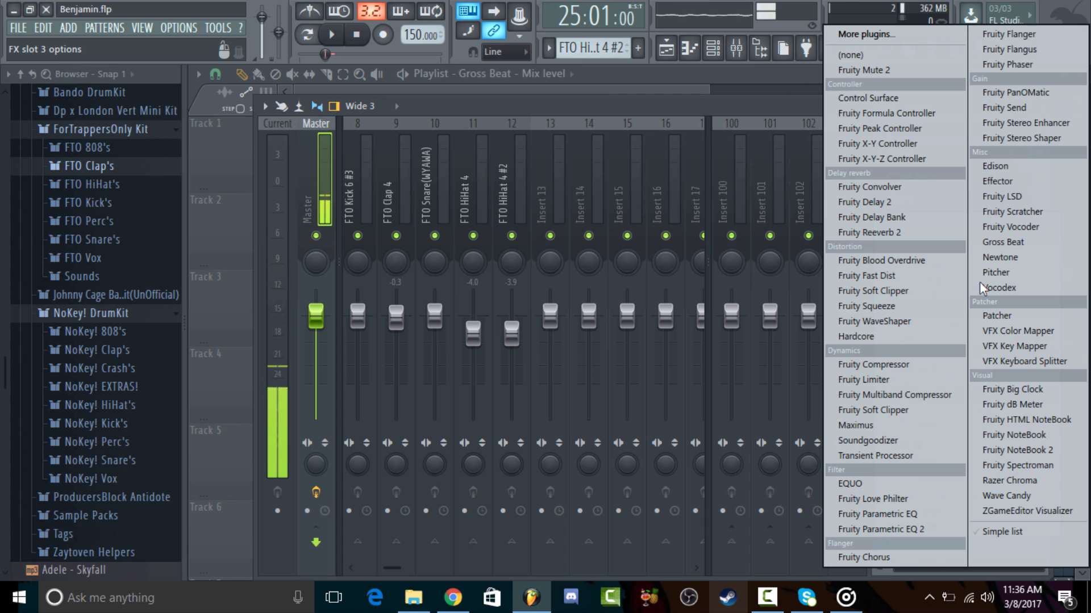
pyautogui.click(985, 241)
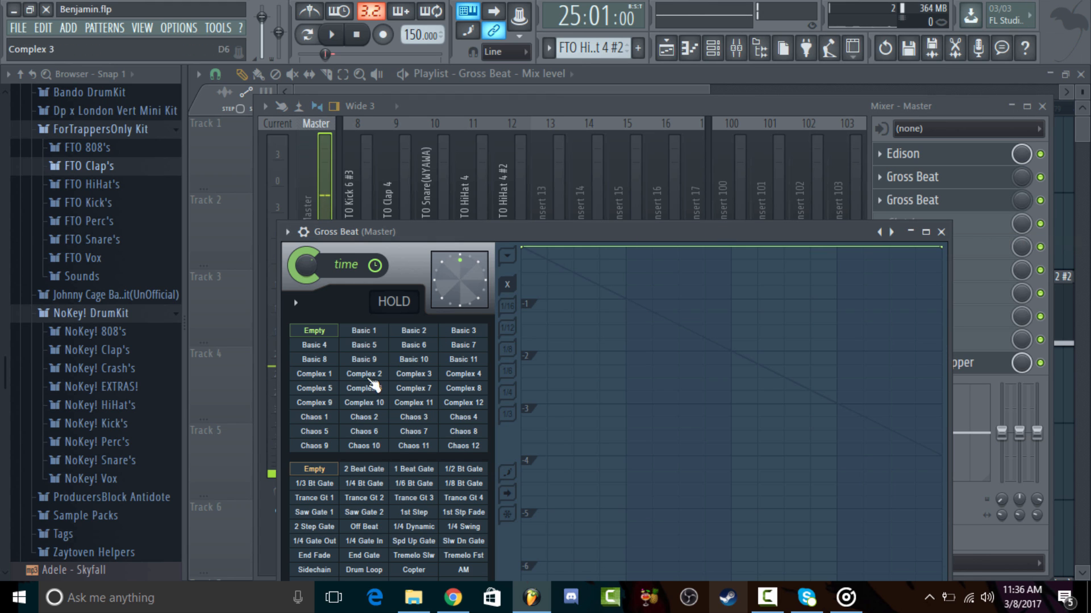
pyautogui.rightClick(879, 232)
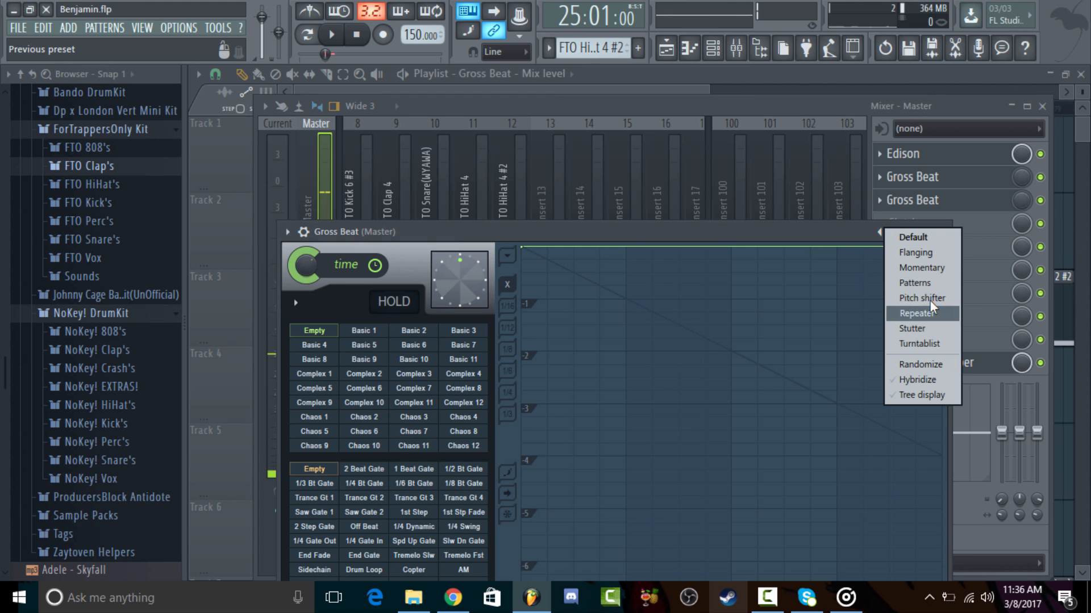
pyautogui.click(928, 271)
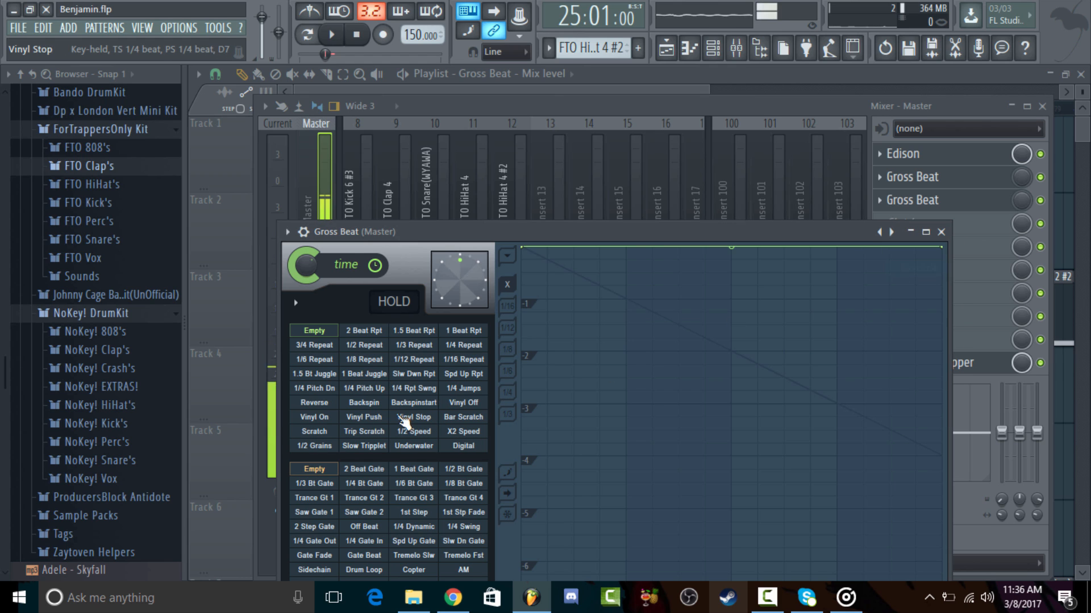
pyautogui.click(415, 432)
pyautogui.click(940, 232)
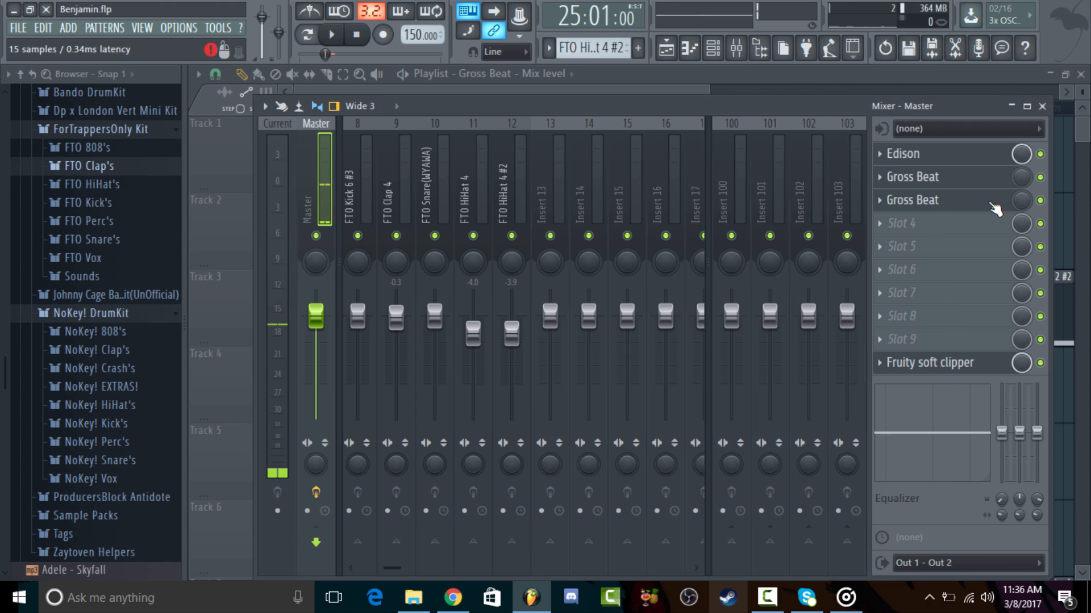
# Step: Set the slot 3 Gross Beat's mix level to 0% and create an automation clip for it over bars 25 to 33
pyautogui.rightClick(1022, 201)
pyautogui.click(1034, 209)
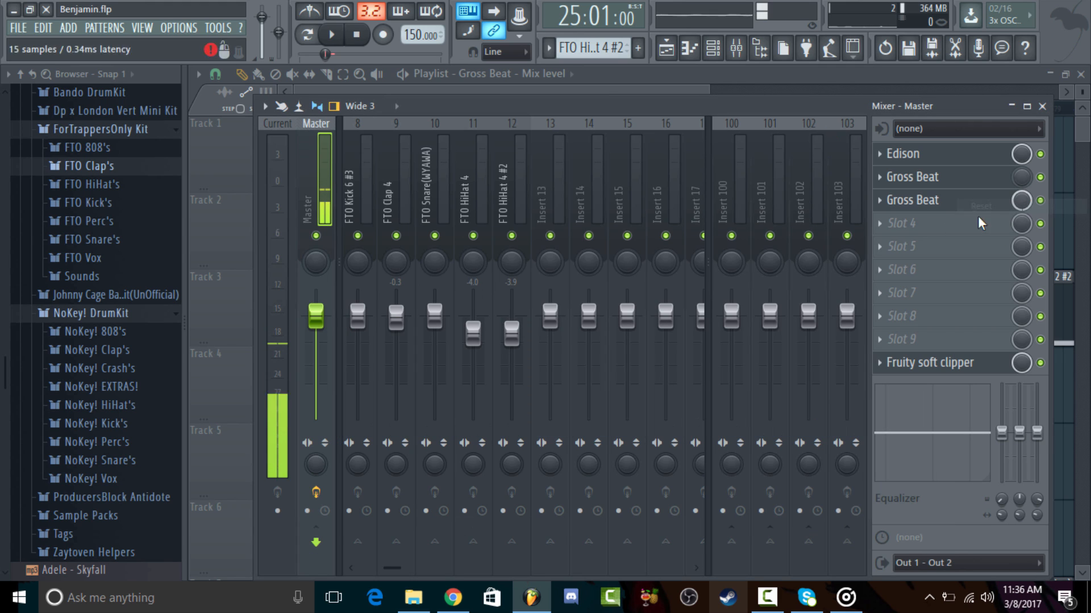
pyautogui.moveTo(1021, 203)
pyautogui.mouseDown()
pyautogui.moveTo(1028, 209)
pyautogui.moveTo(1023, 201)
pyautogui.mouseUp()
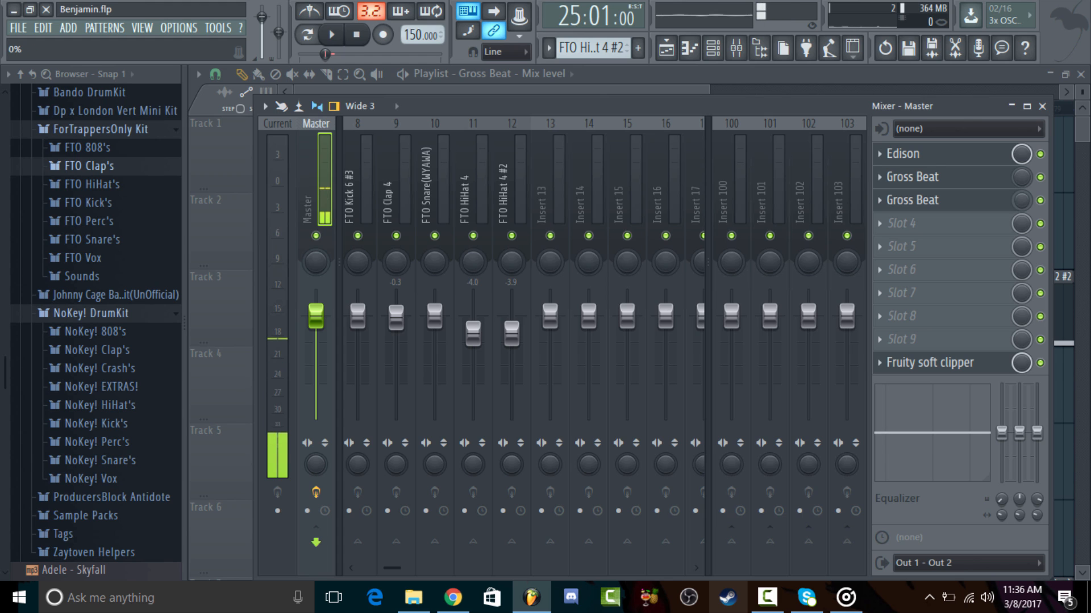
pyautogui.rightClick(1021, 202)
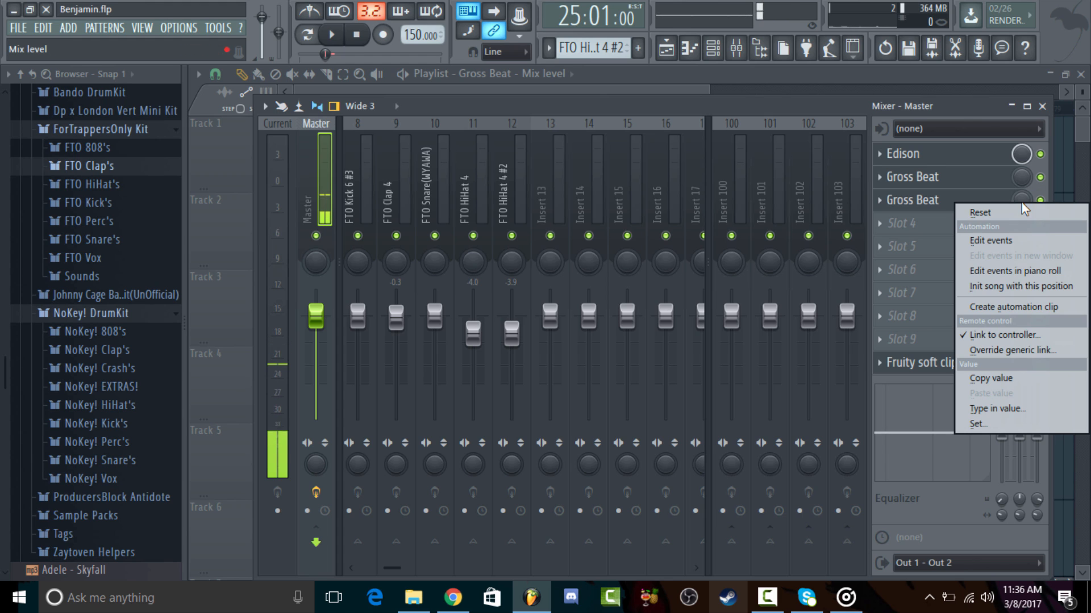
pyautogui.click(1007, 301)
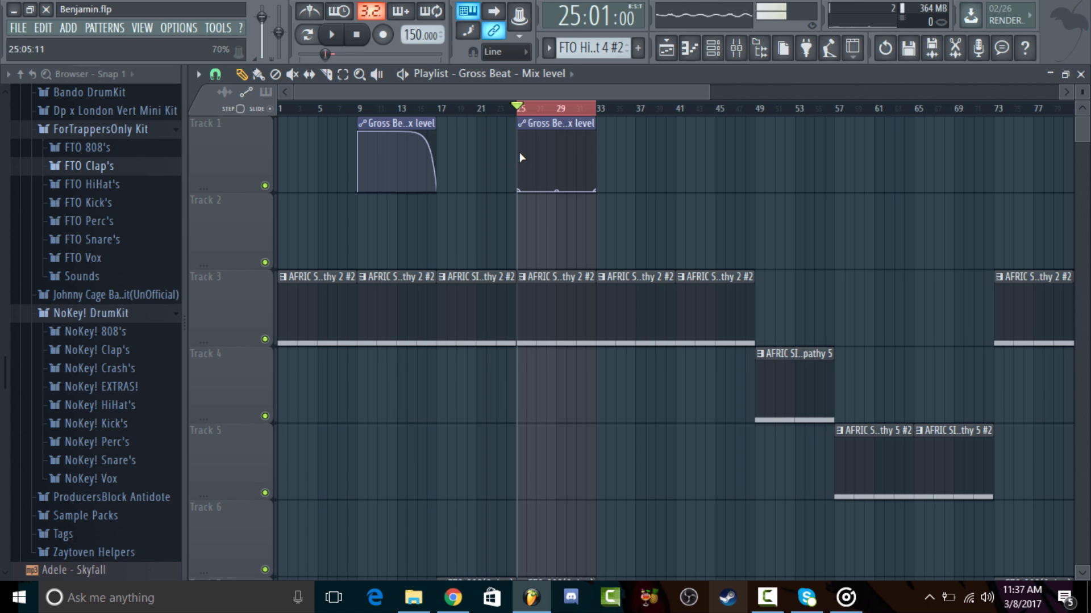
# Step: Raise the new automation clip's start point to maximum, set the falling curve's tension to 100%, and audition the section
pyautogui.moveTo(517, 190); pyautogui.dragTo(526, 118)
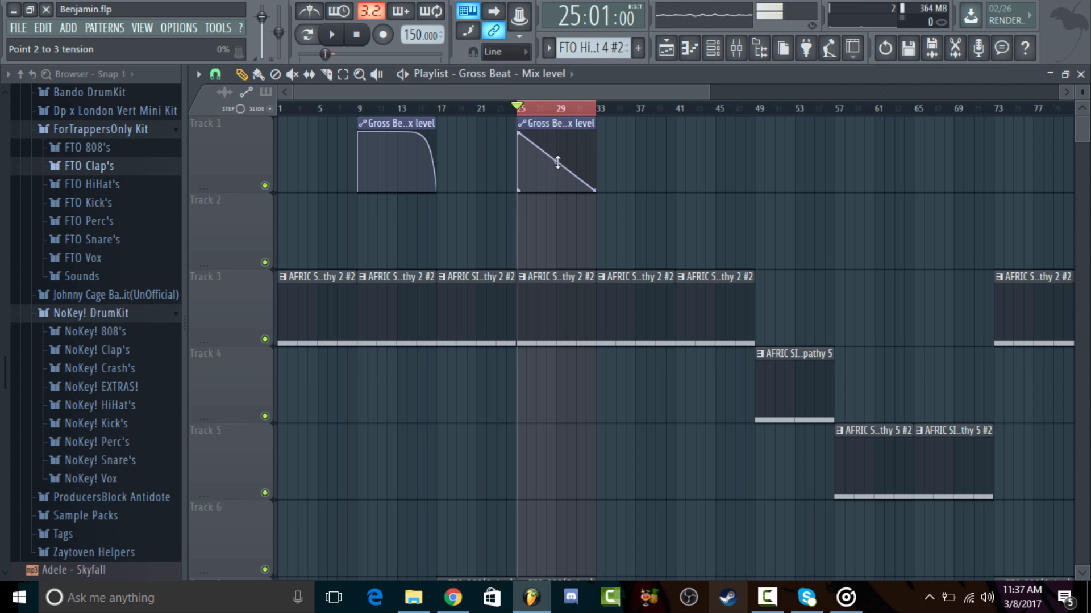
pyautogui.moveTo(558, 163); pyautogui.dragTo(558, 133)
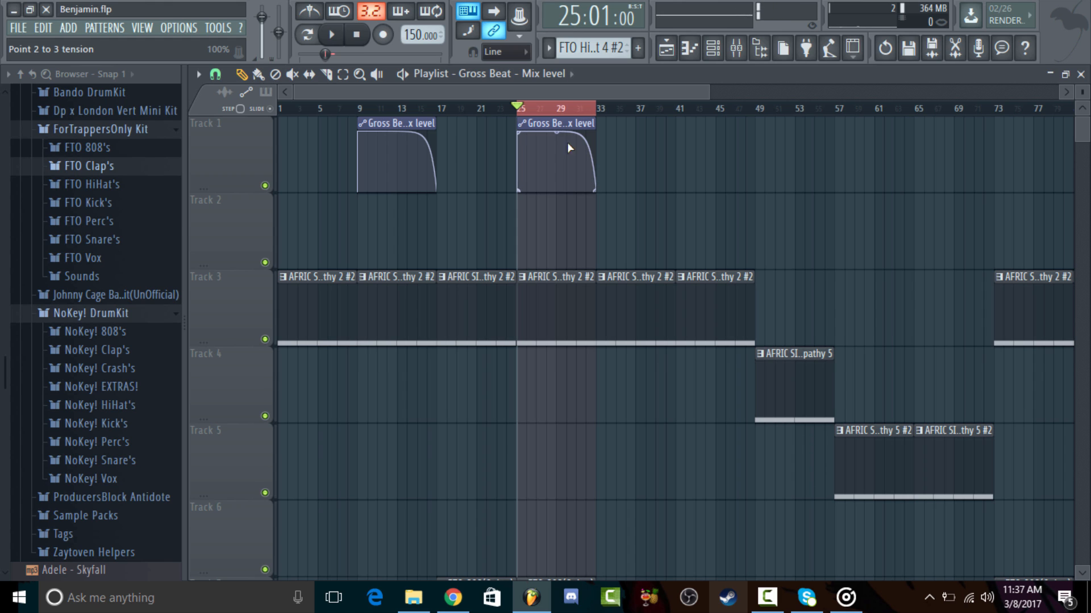
pyautogui.press('space')
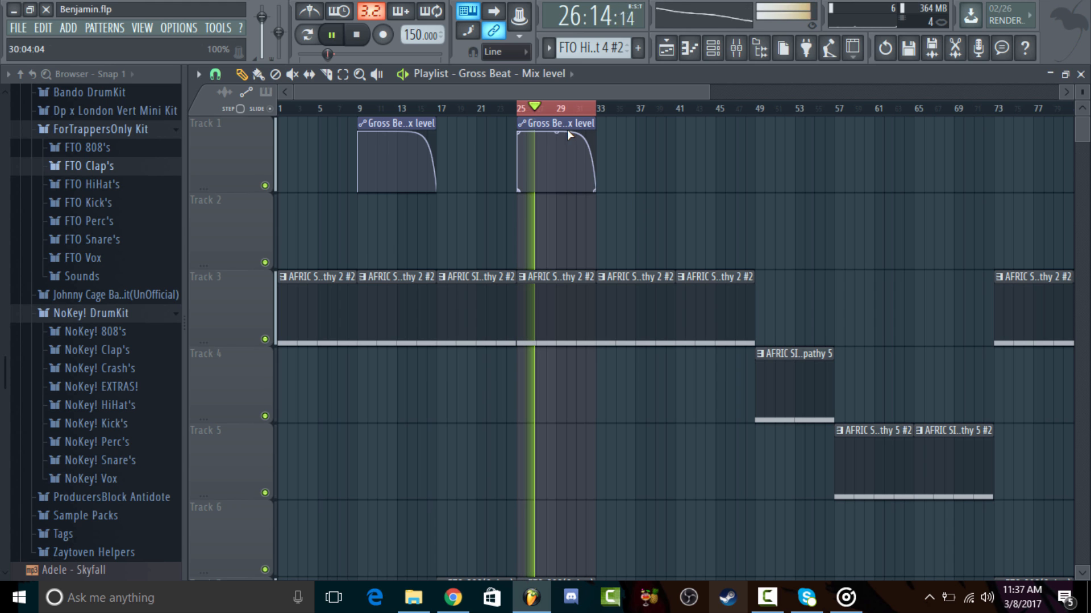
pyautogui.press('space')
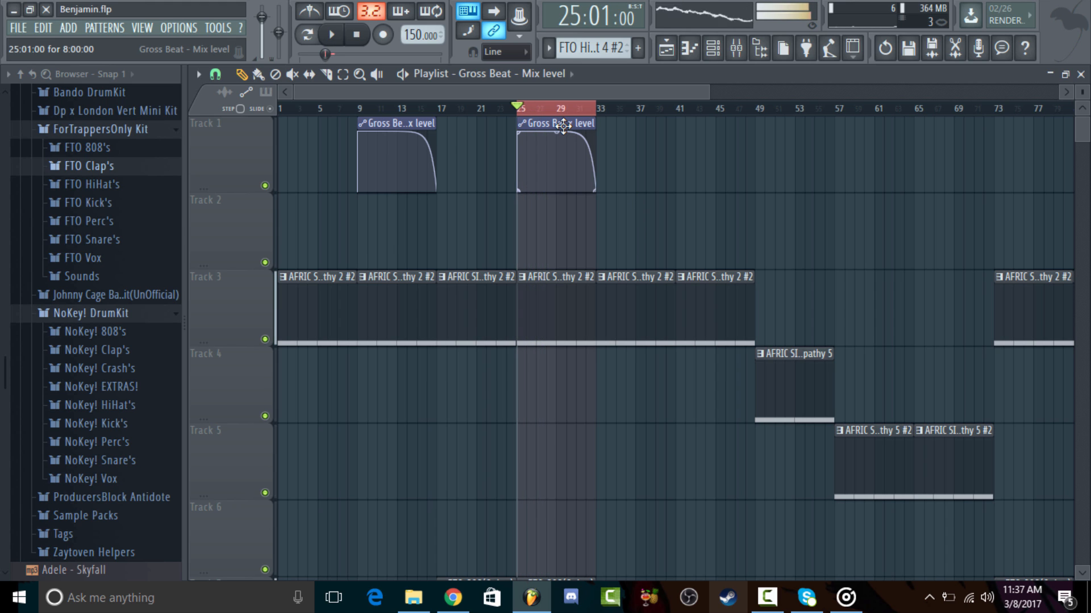
# Step: Delete the Gross Beat mix level clip at bar 25 on Track 1, clear the time selection and stop playback
pyautogui.rightClick(563, 125)
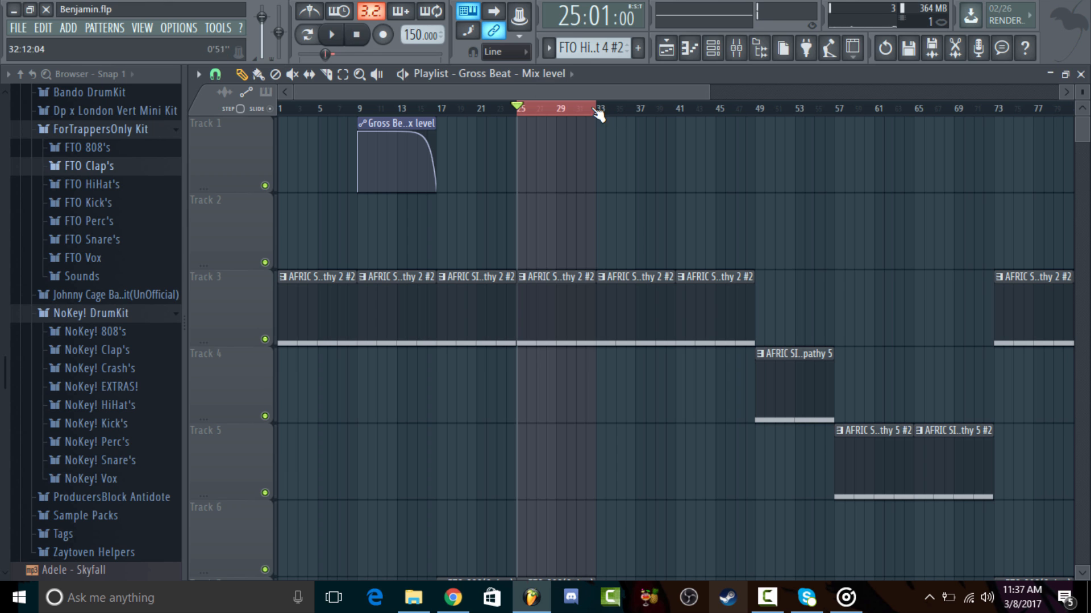
pyautogui.moveTo(594, 114); pyautogui.dragTo(519, 117)
pyautogui.click(357, 34)
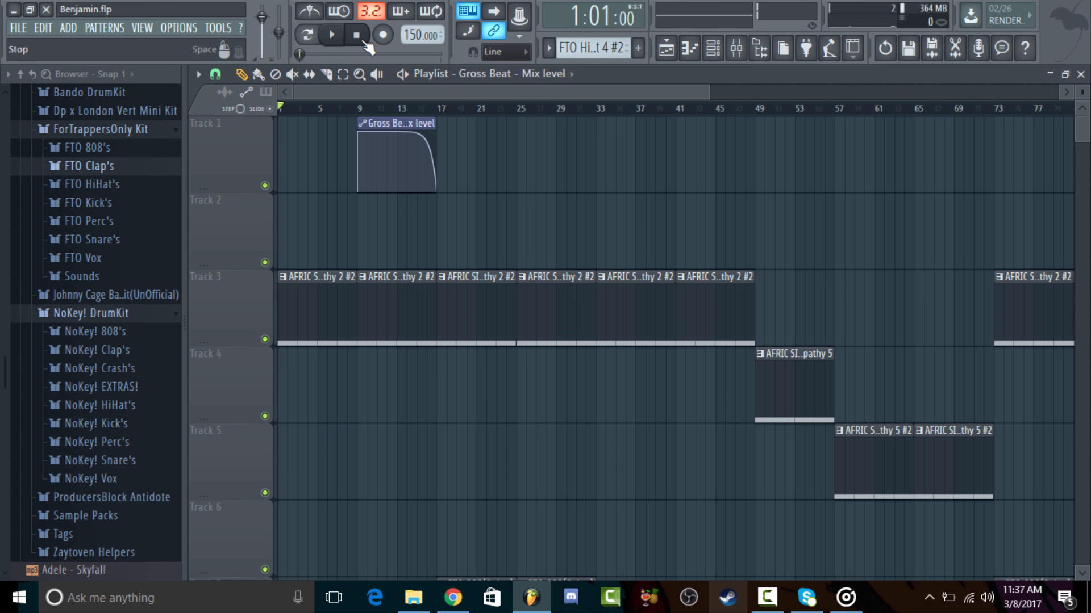
# Step: Select bars 17 to 49 across all playlist tracks
pyautogui.moveTo(1082, 93); pyautogui.dragTo(1082, 57)
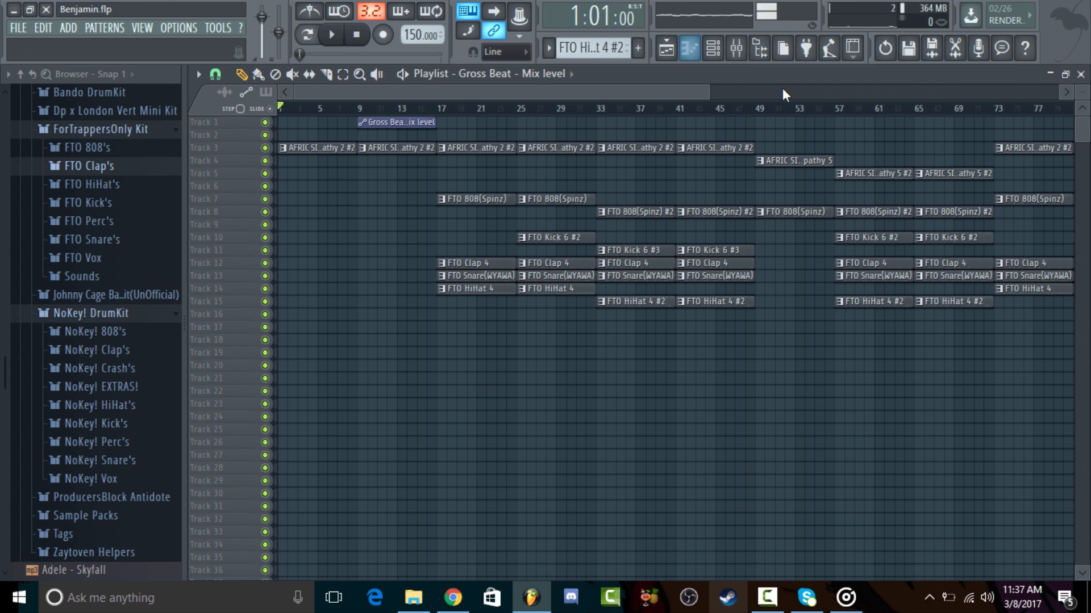
pyautogui.moveTo(709, 95); pyautogui.dragTo(906, 93)
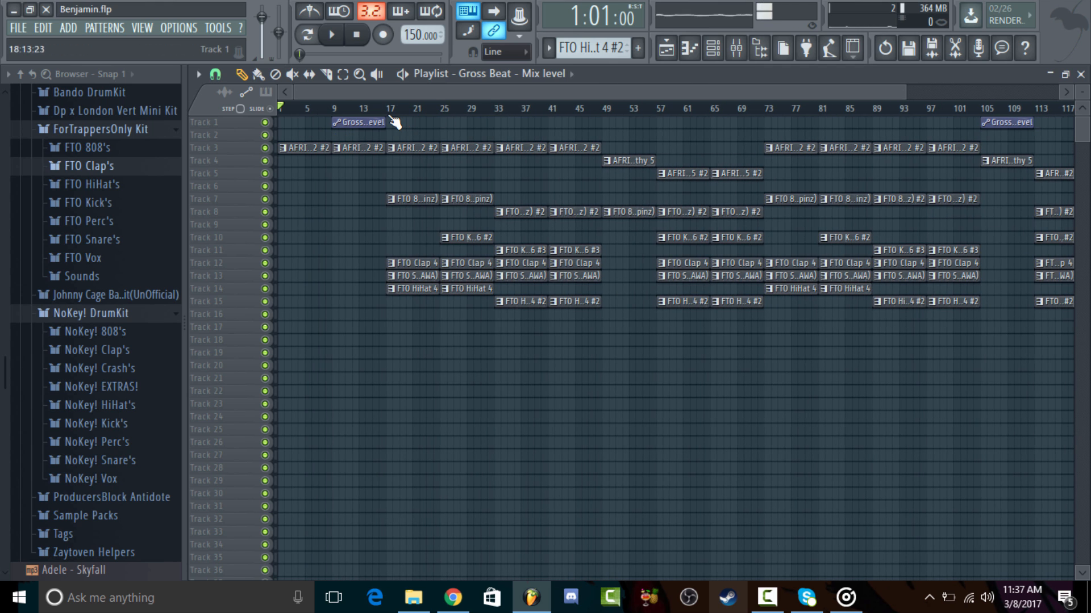
pyautogui.moveTo(392, 116); pyautogui.dragTo(604, 121)
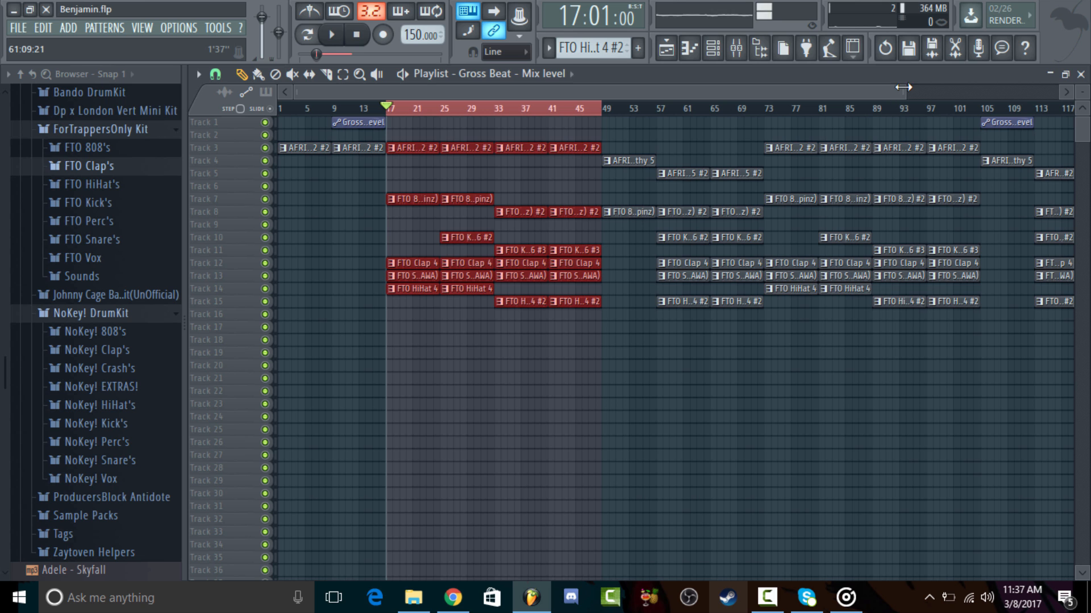
pyautogui.moveTo(903, 87); pyautogui.dragTo(565, 171)
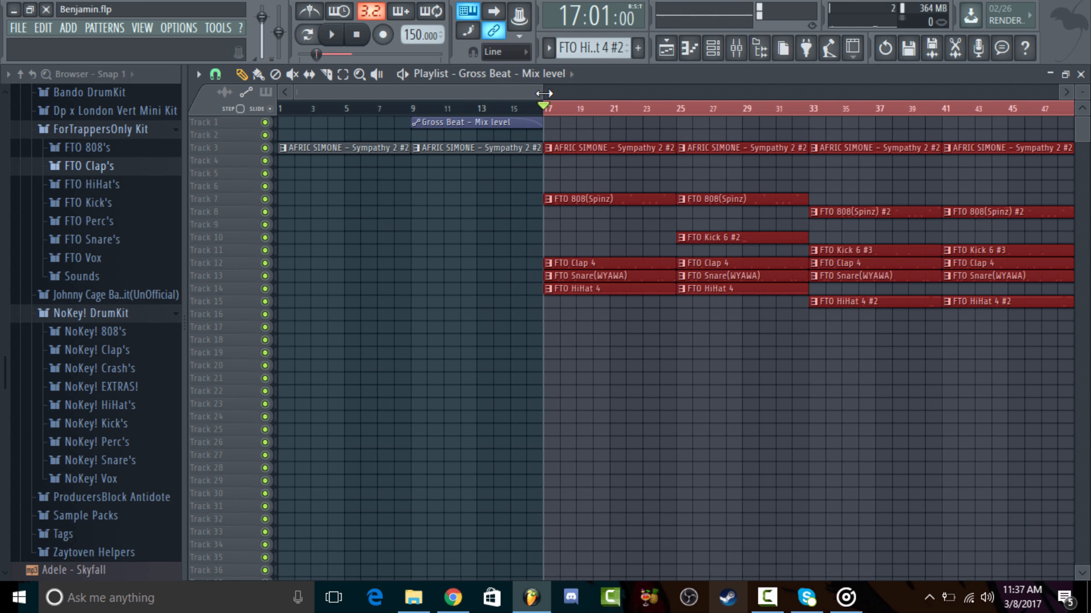
pyautogui.moveTo(544, 94); pyautogui.dragTo(435, 172)
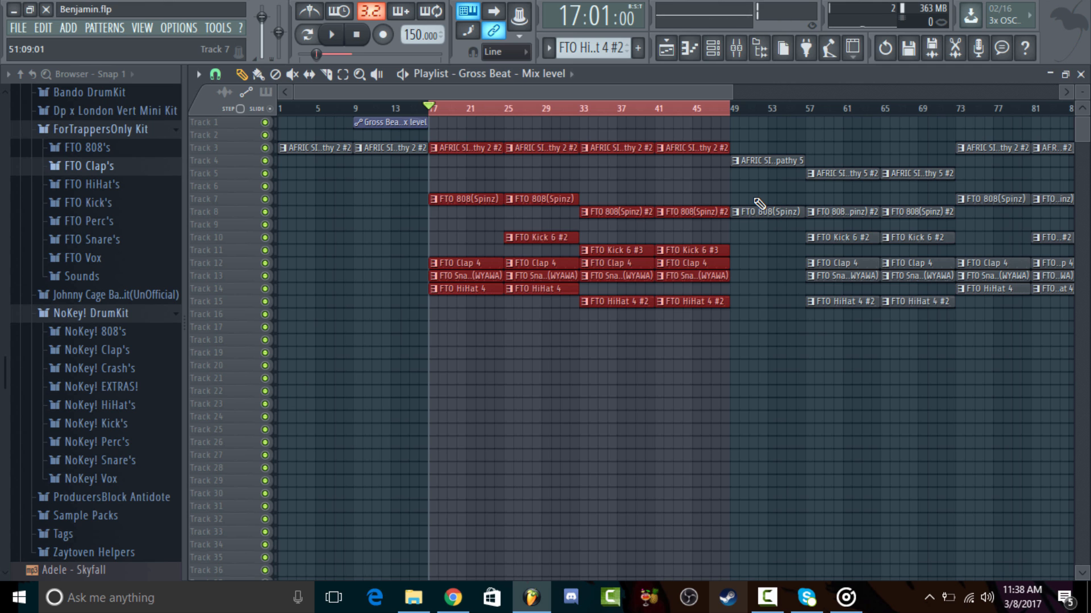
pyautogui.moveTo(727, 87); pyautogui.dragTo(900, 88)
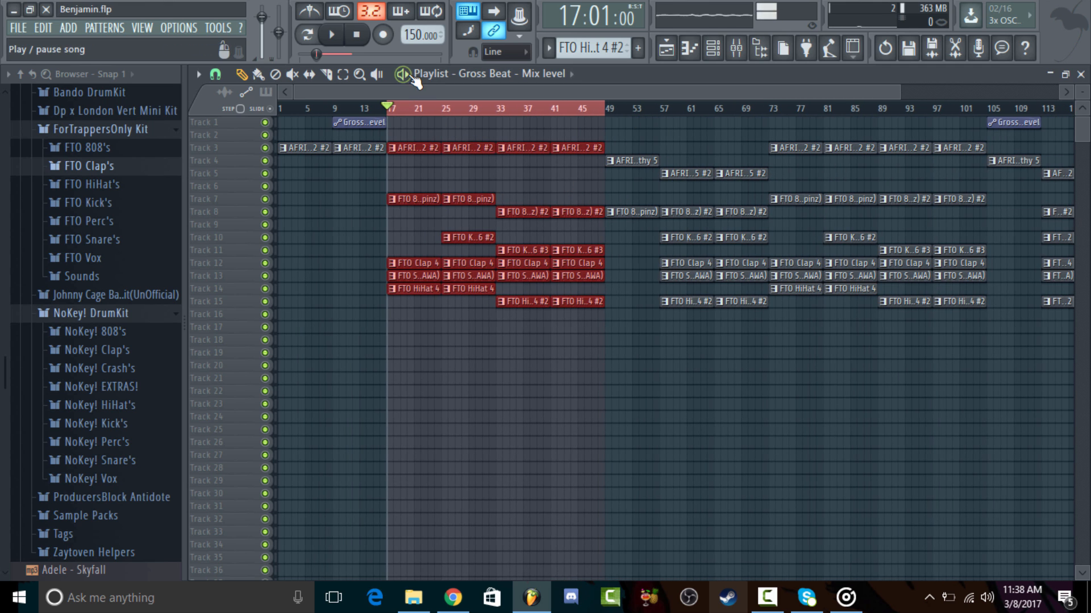
# Step: Audition the selected section from bar 17 in two passes, pausing between them
pyautogui.click(413, 79)
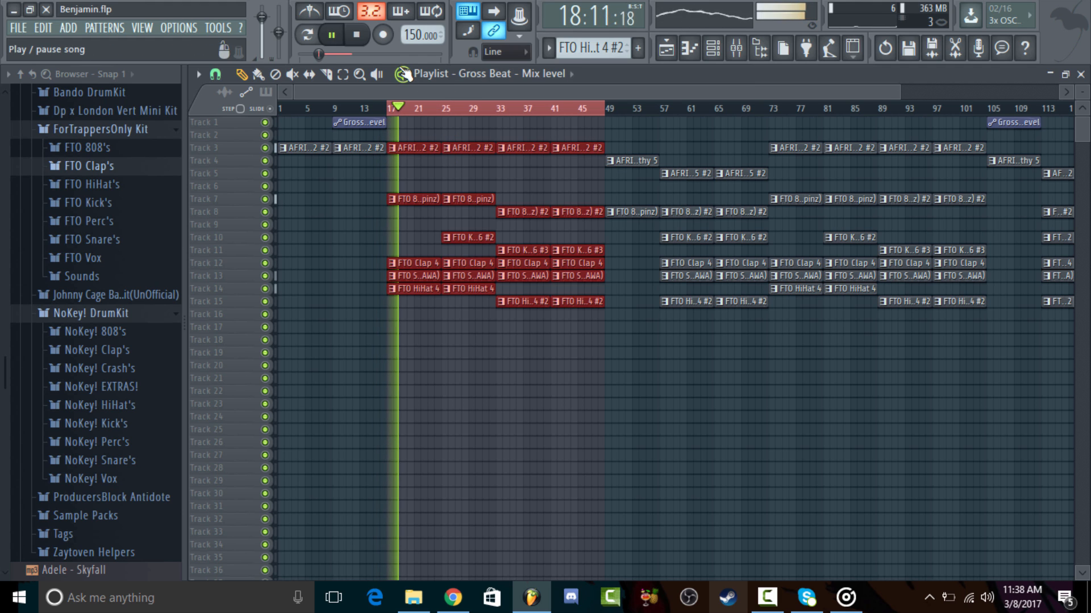
pyautogui.click(333, 36)
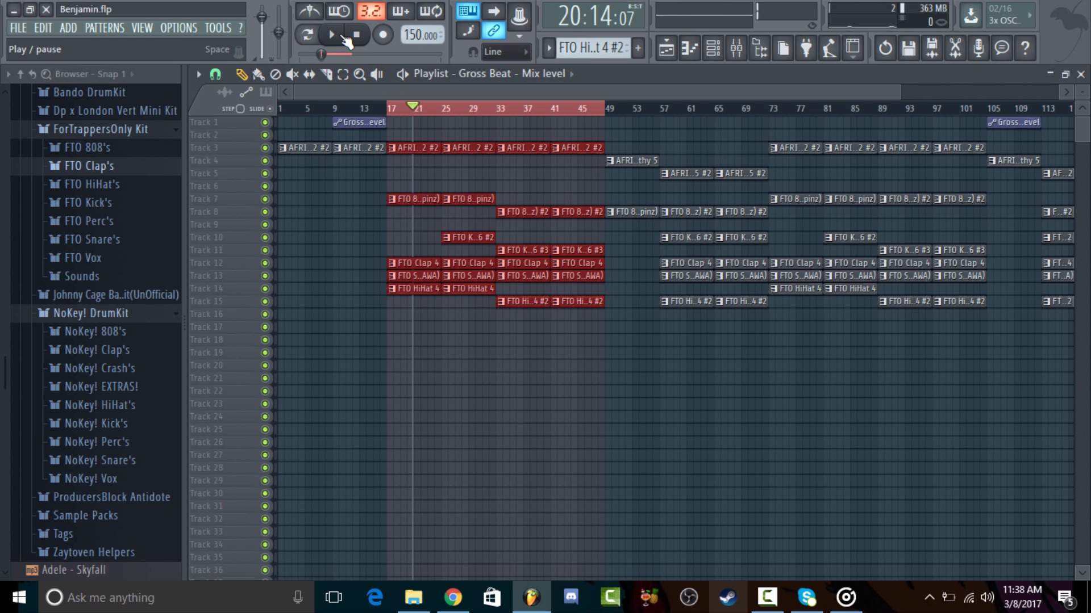
pyautogui.click(332, 35)
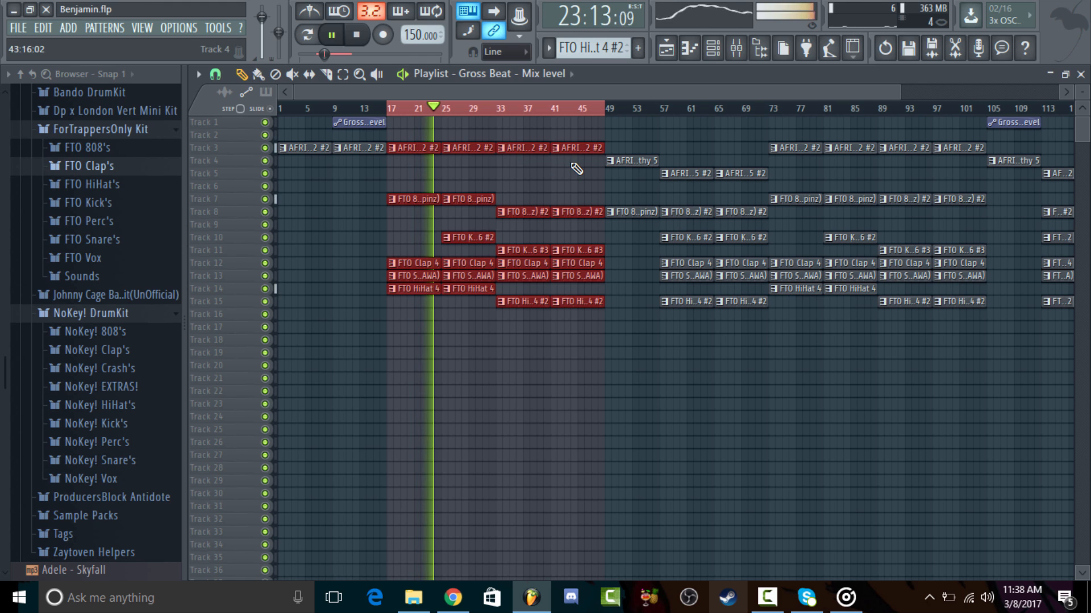
pyautogui.click(340, 44)
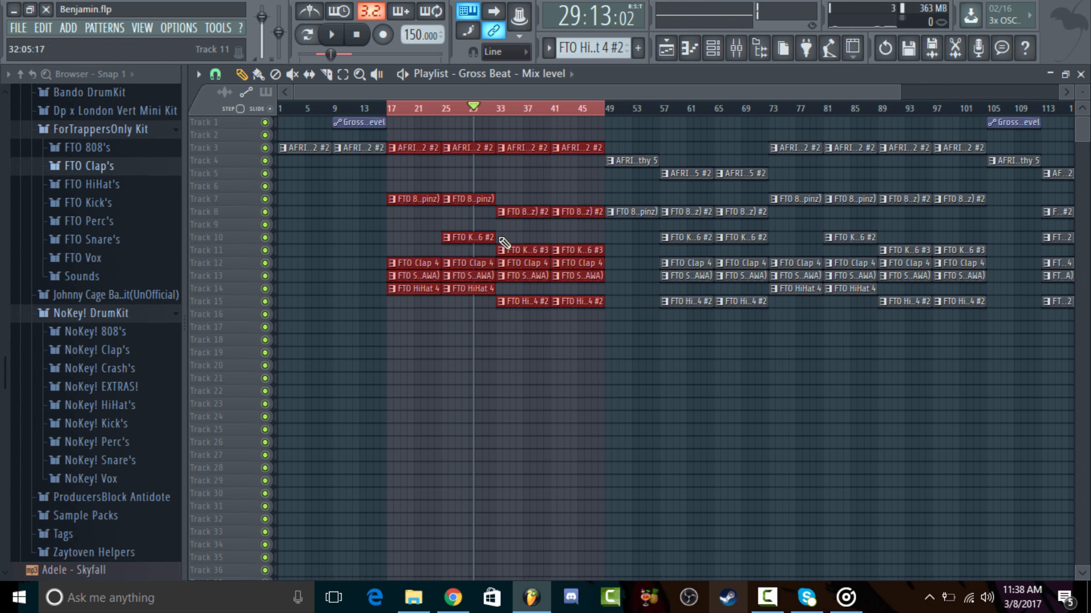
# Step: Play the section from bar 17 with the metronome on, switch the metronome off and stop playback
pyautogui.scroll(6, 548, 227)
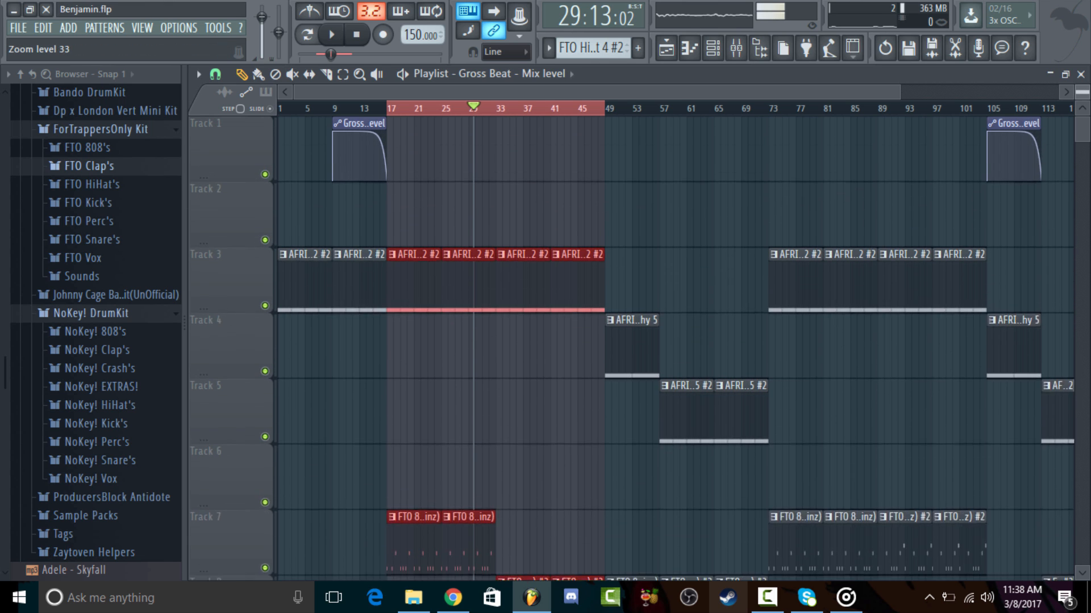
pyautogui.scroll(-3, 493, 319)
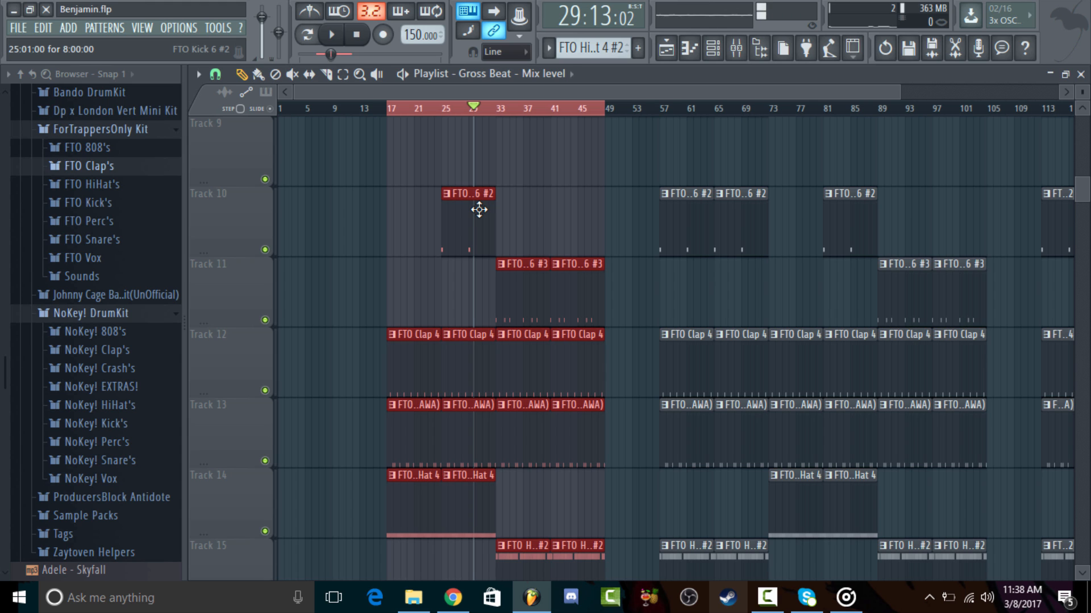
pyautogui.scroll(-3, 482, 370)
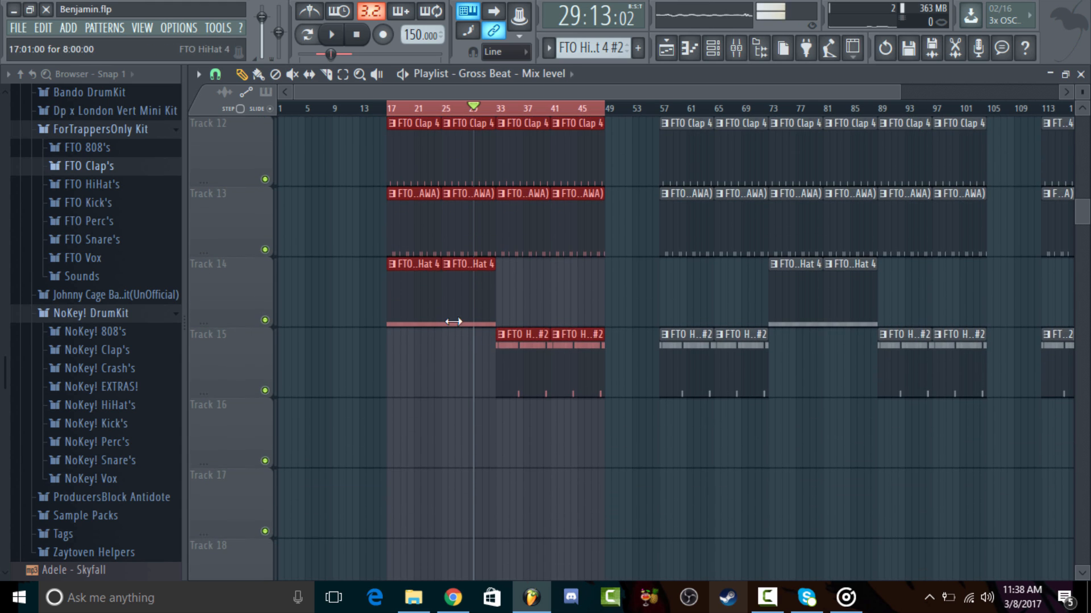
pyautogui.click(310, 11)
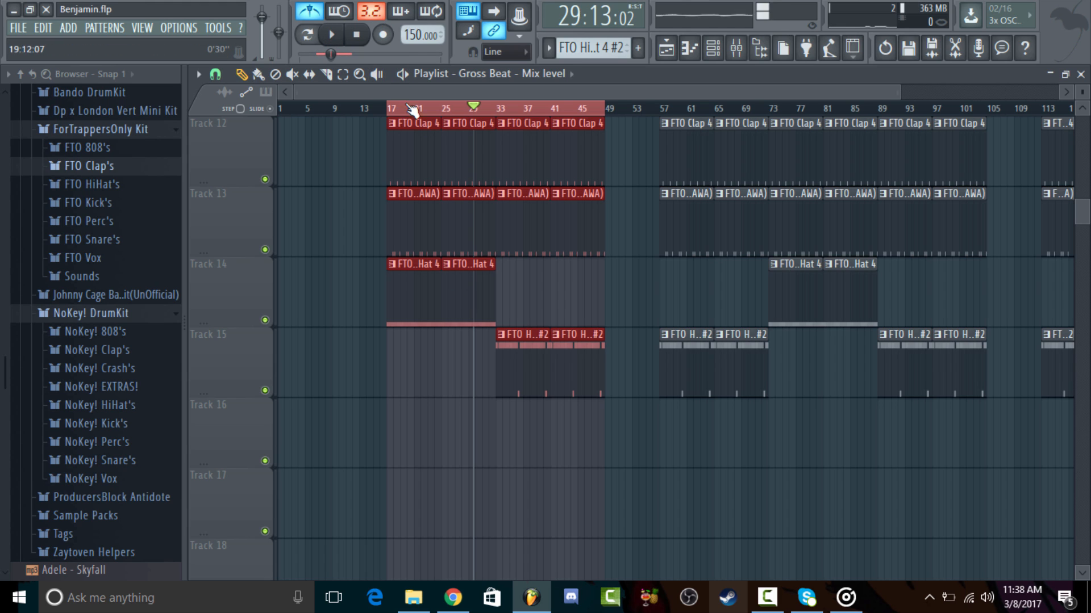
pyautogui.click(392, 108)
pyautogui.press('space')
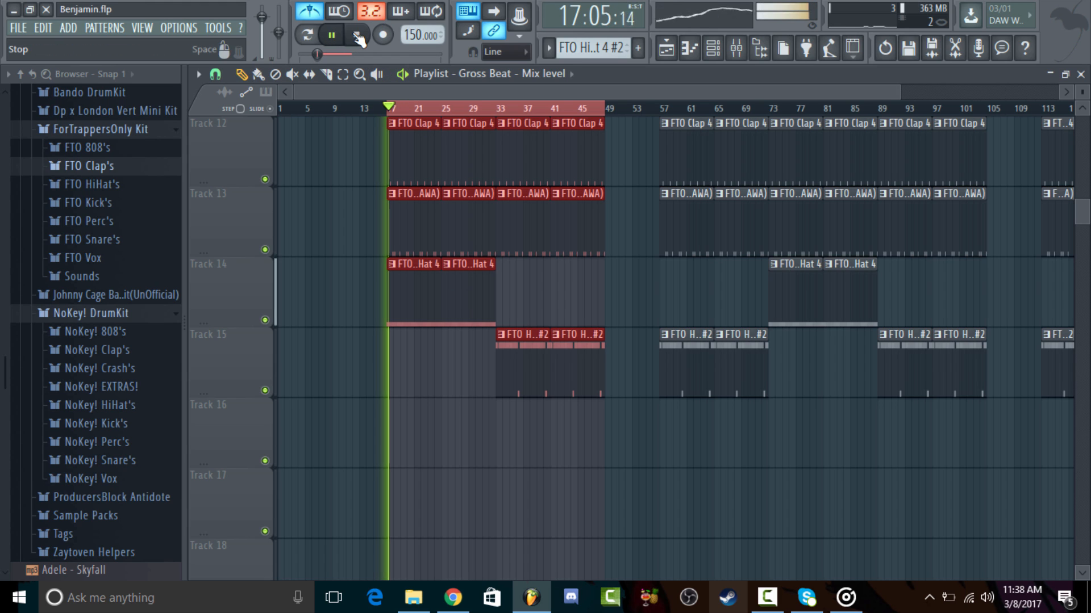
pyautogui.click(324, 15)
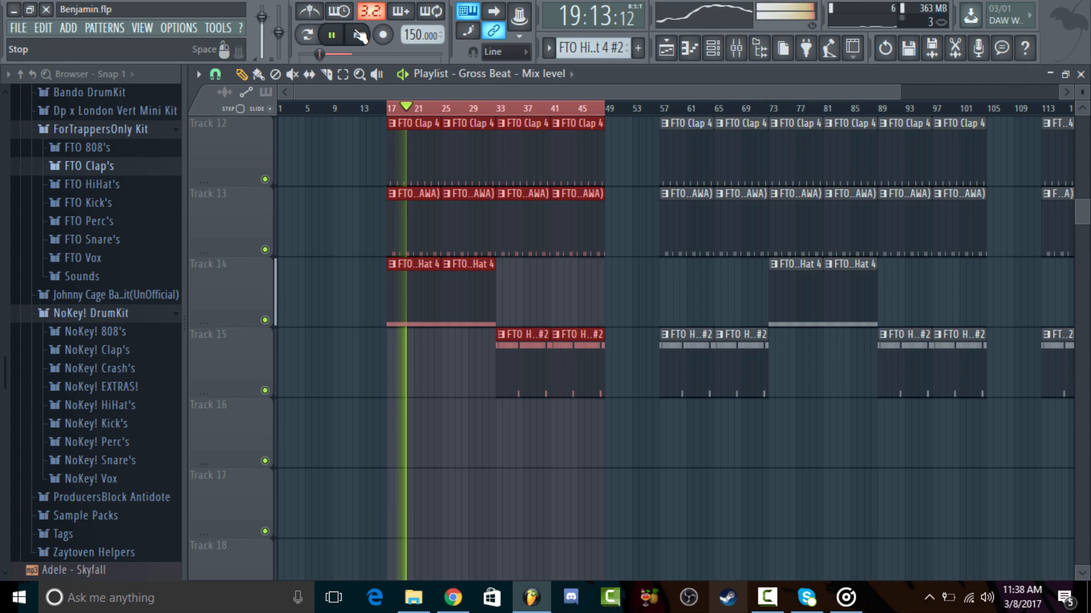
pyautogui.press('space')
# Step: Examine how the 808, kick, clap, snare and hi-hat clips are arranged on Tracks 7 to 15 between bars 17 and 49
pyautogui.scroll(1, 529, 368)
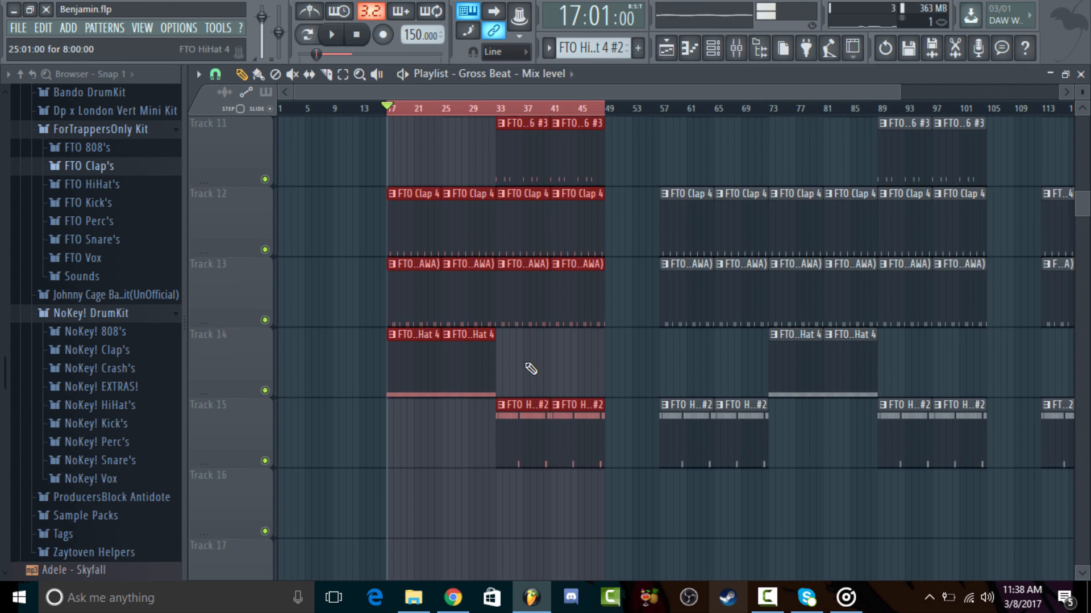
pyautogui.scroll(2, 597, 398)
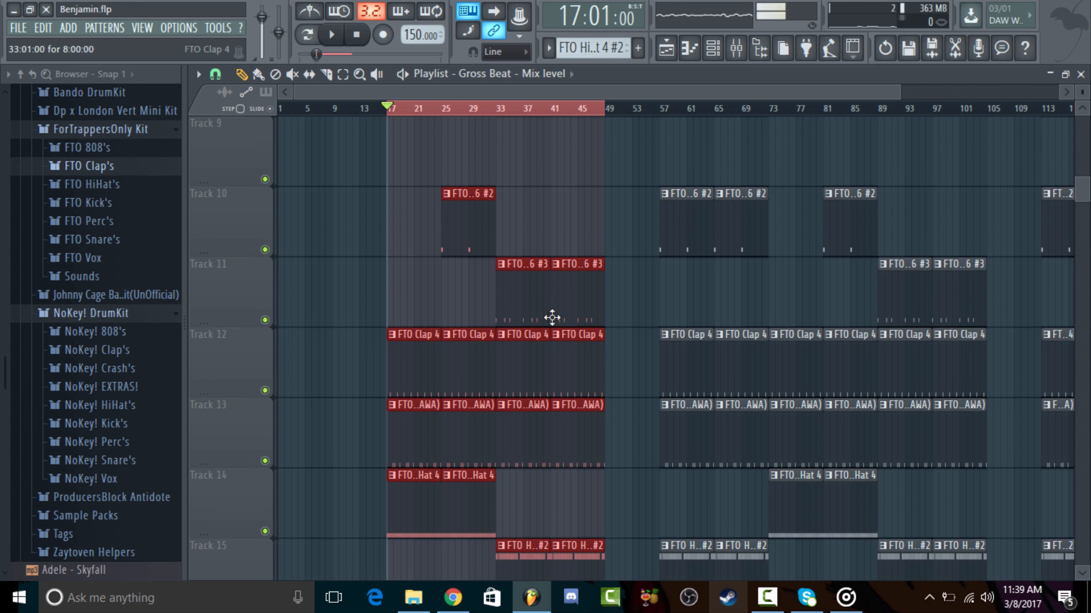
pyautogui.scroll(3, 552, 316)
pyautogui.scroll(-4, 1083, 90)
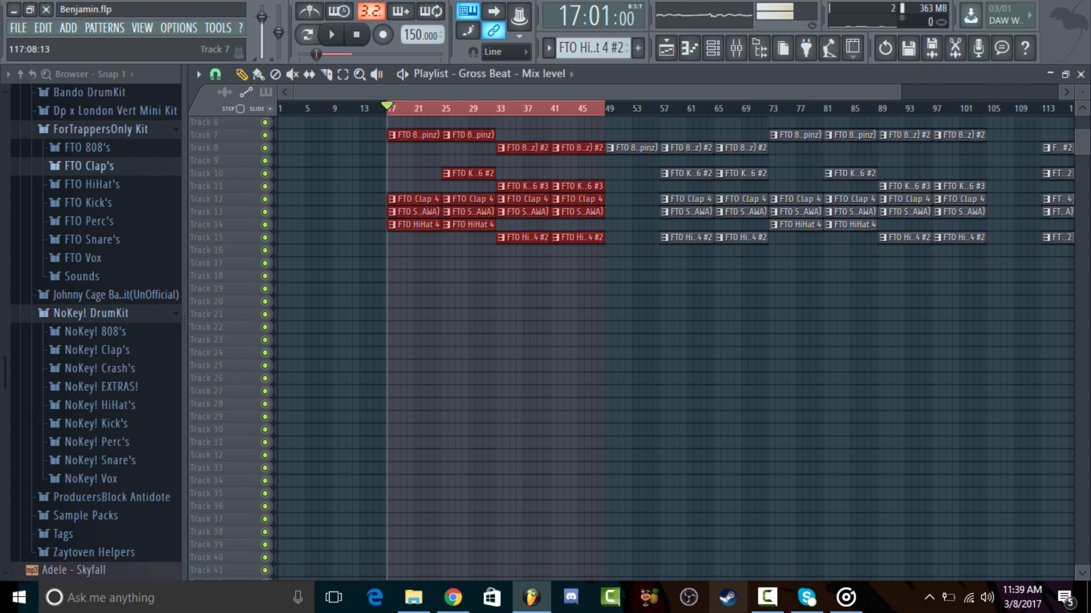
pyautogui.moveTo(1082, 97); pyautogui.dragTo(1082, 153)
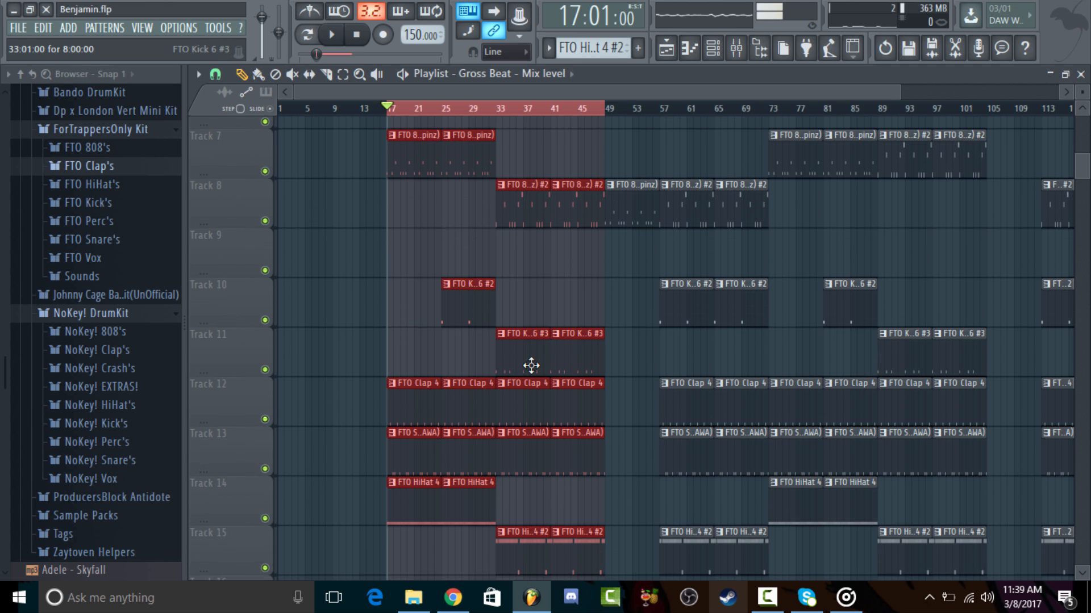
pyautogui.scroll(-4, 494, 370)
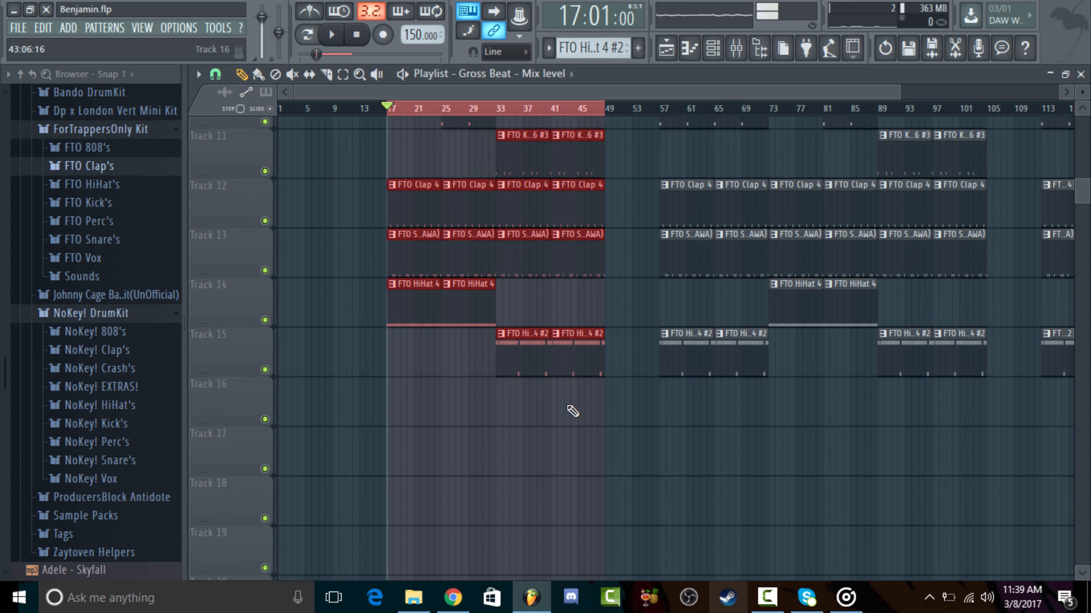
pyautogui.scroll(1, 573, 411)
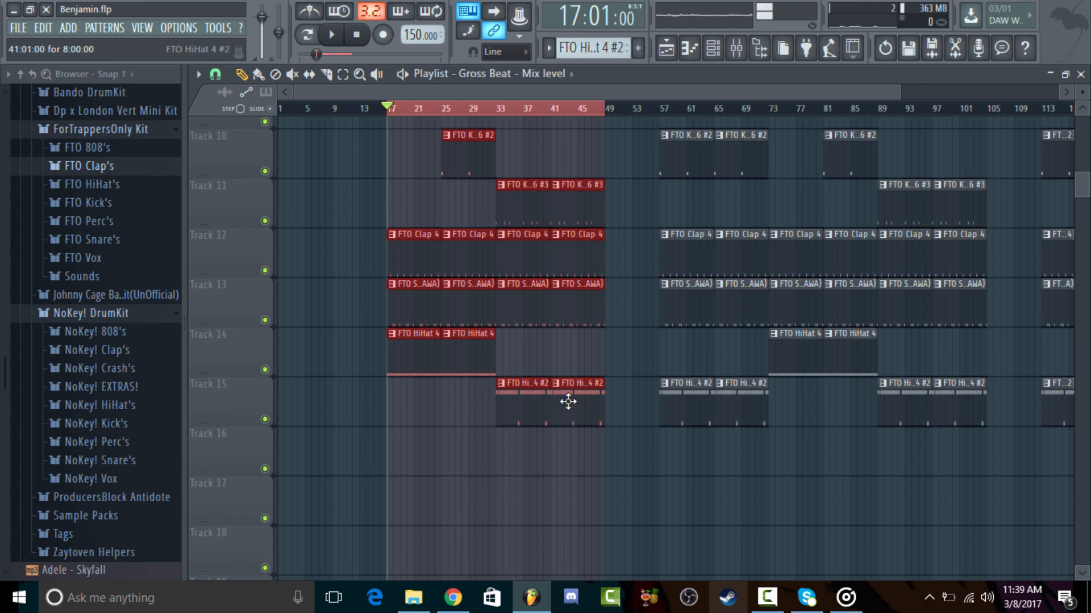
pyautogui.moveTo(1071, 146); pyautogui.dragTo(1082, 93)
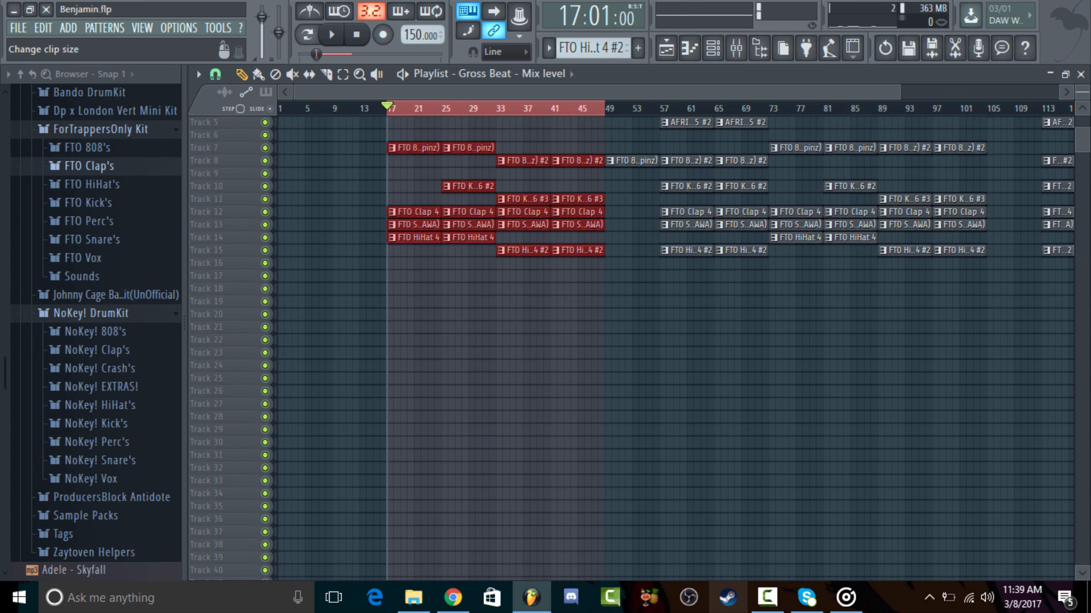
# Step: Audition the selected section from bar 17, then briefly from bar 33, and stop playback
pyautogui.press('space')
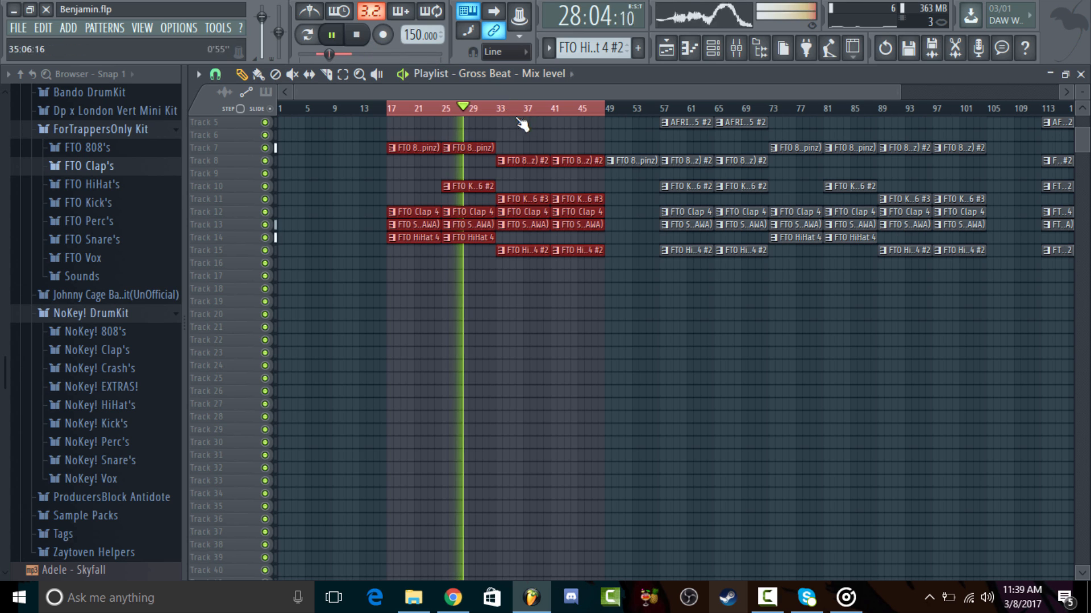
pyautogui.click(335, 36)
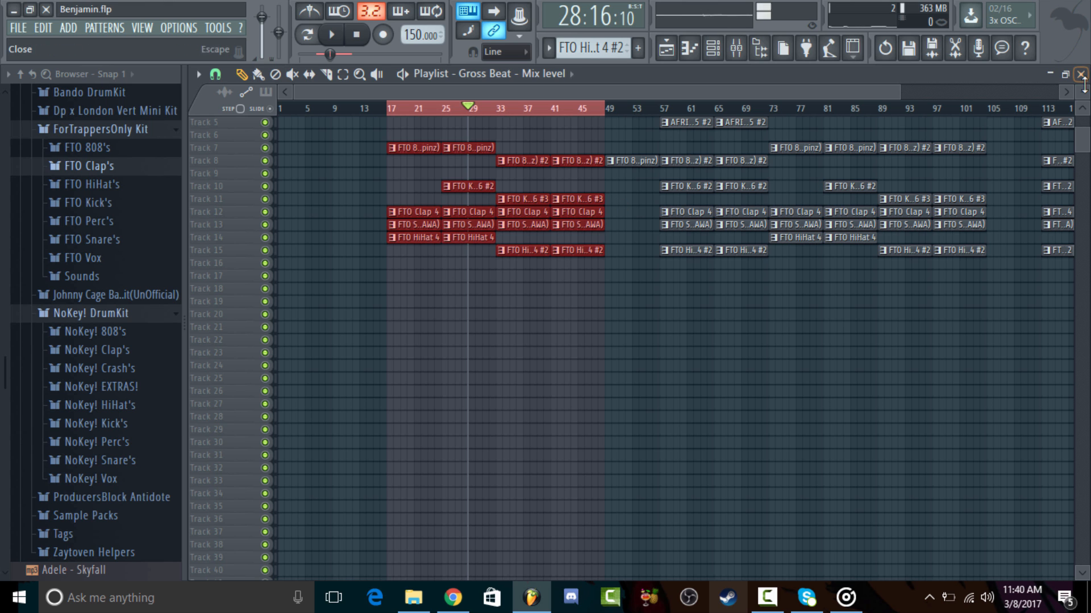
pyautogui.scroll(6, 497, 288)
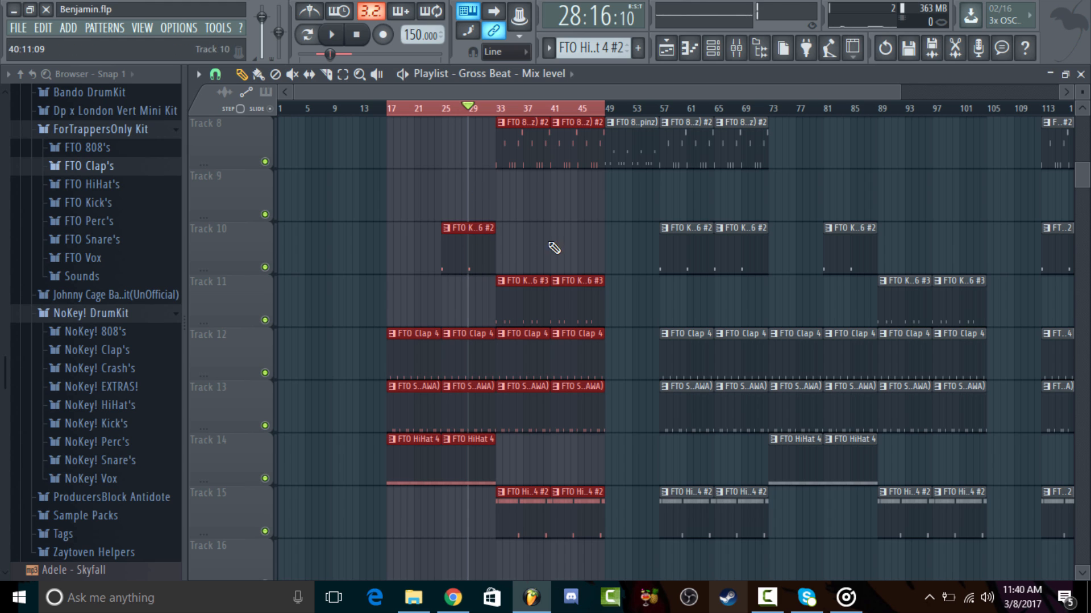
pyautogui.click(499, 107)
pyautogui.press('space')
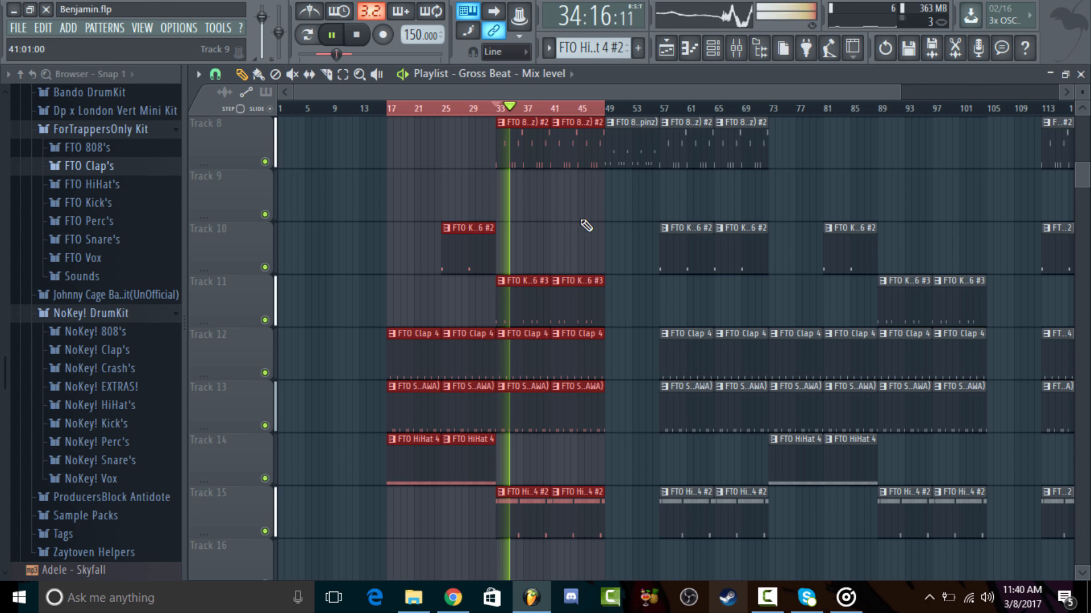
pyautogui.press('space')
pyautogui.scroll(3, 568, 224)
pyautogui.click(362, 35)
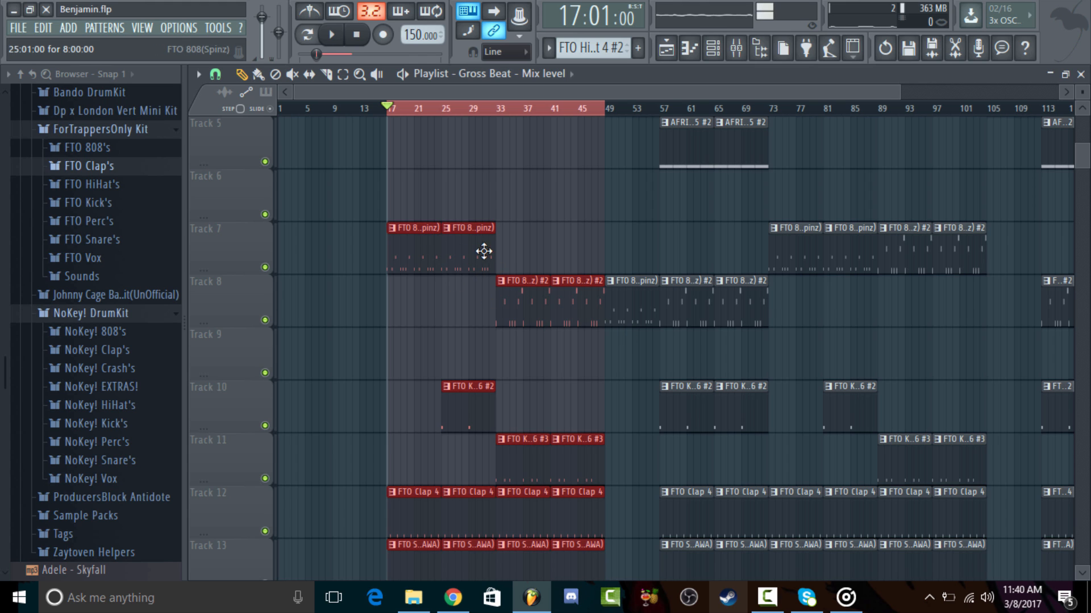
# Step: Play from bar 33 while reviewing the 808, kick, clap, snare and hi-hat clips on Tracks 7 to 15
pyautogui.click(502, 108)
pyautogui.press('space')
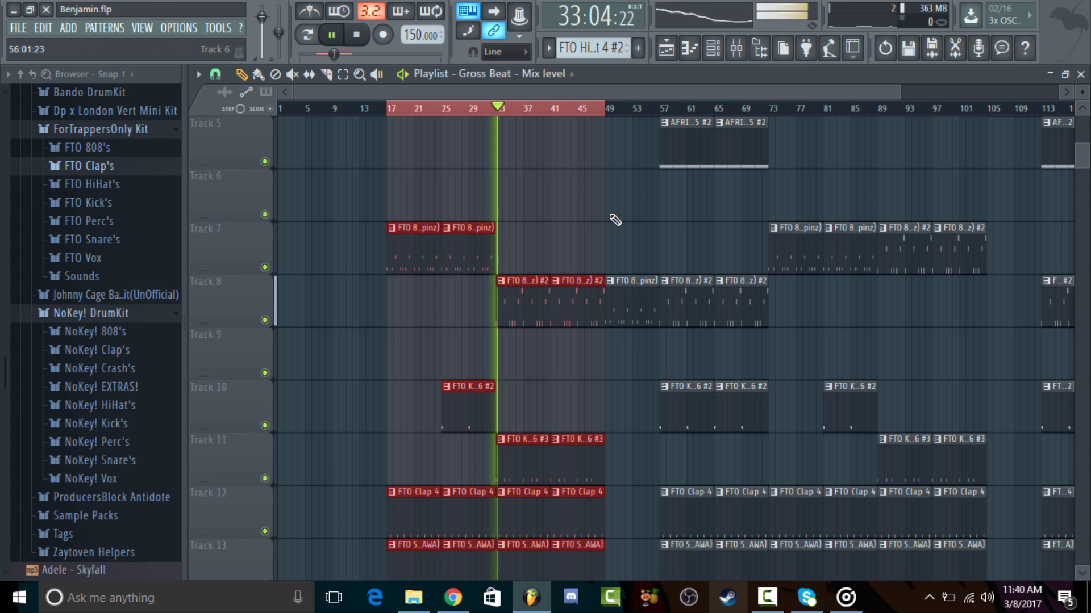
pyautogui.scroll(-4, 614, 228)
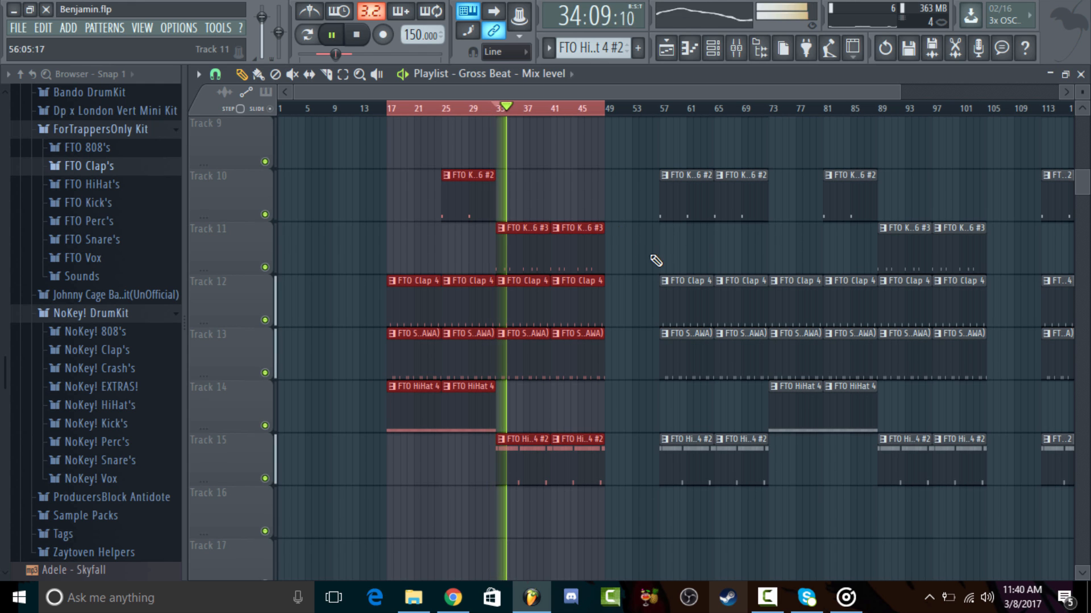
pyautogui.scroll(3, 642, 238)
pyautogui.scroll(-2, 621, 261)
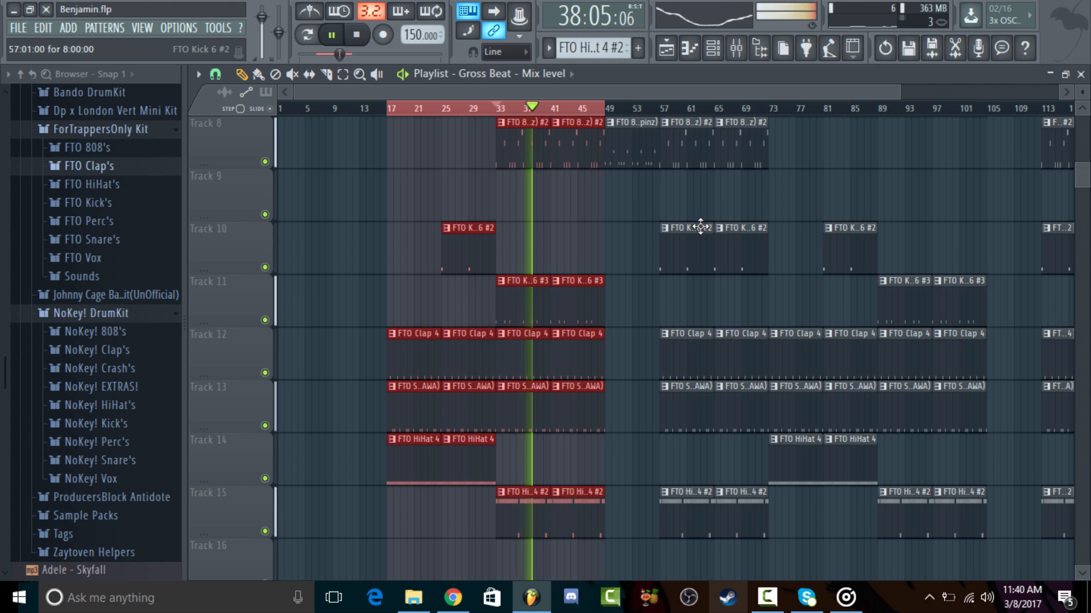
pyautogui.scroll(-2, 659, 271)
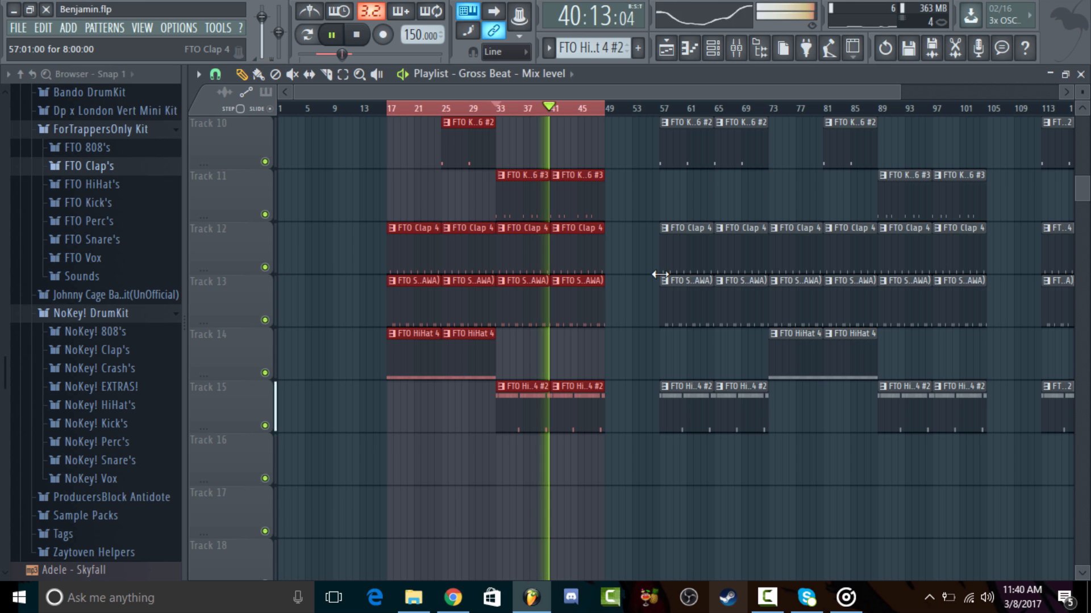
pyautogui.scroll(-1, 659, 275)
pyautogui.scroll(-1, 877, 165)
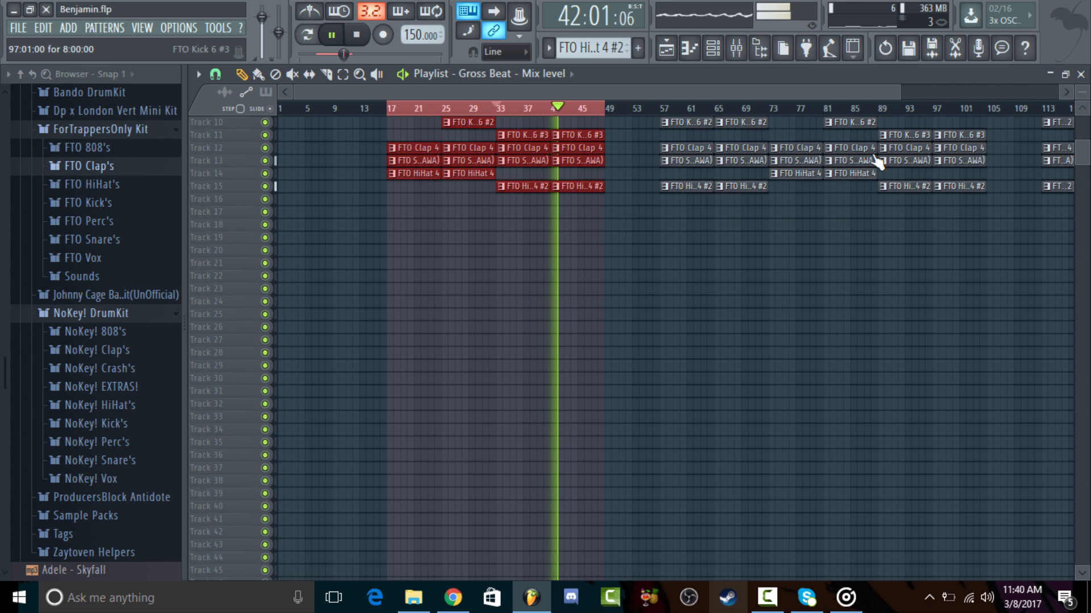
# Step: Stop the current playback, then select bars 49 to 57, audition that section and stop playback
pyautogui.scroll(3, 645, 234)
pyautogui.scroll(2, 642, 232)
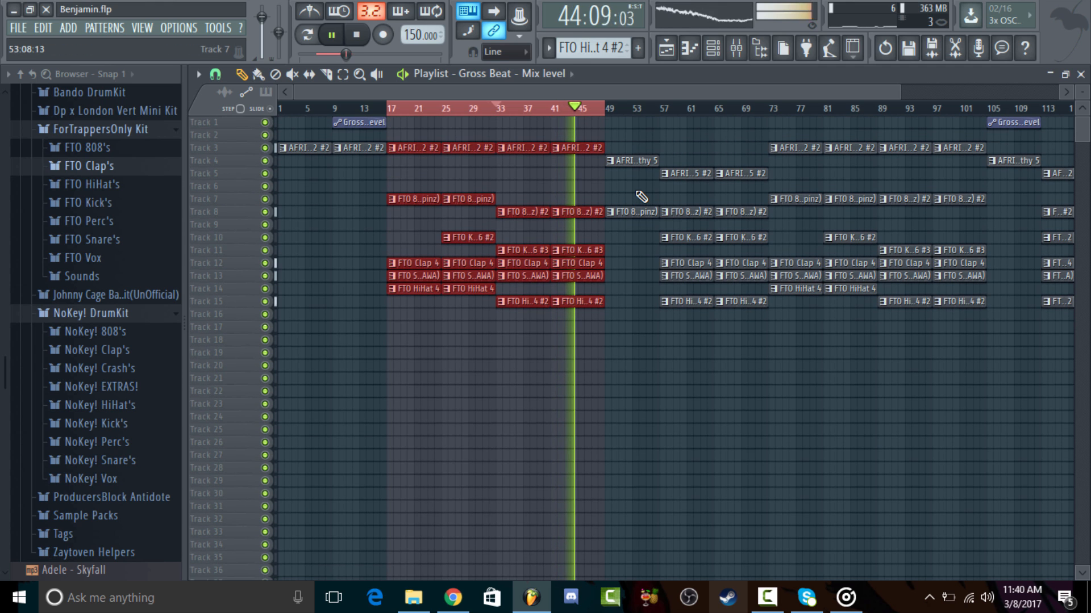
pyautogui.click(358, 35)
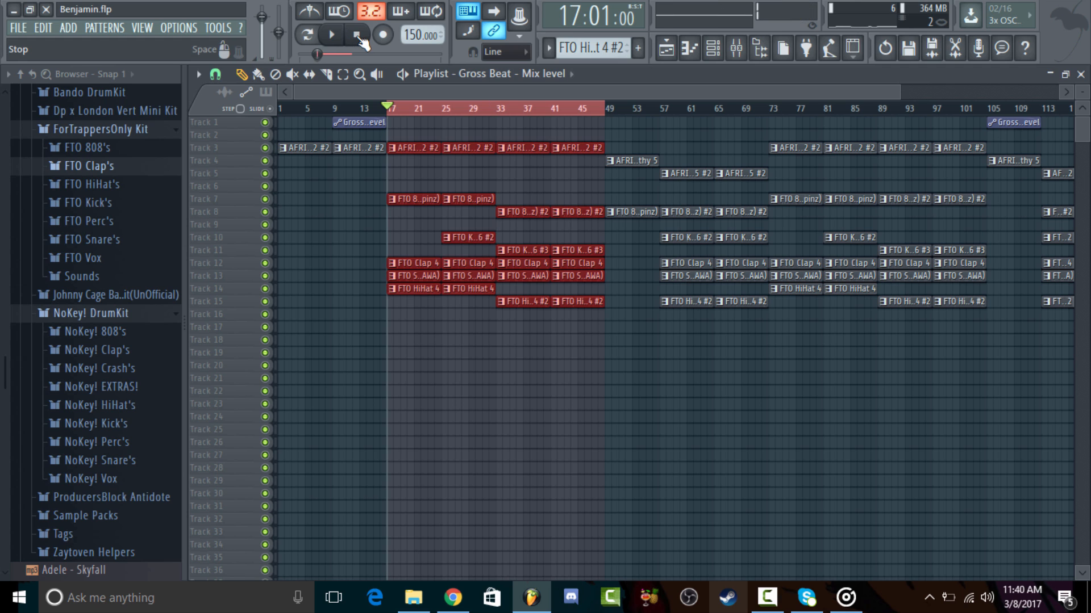
pyautogui.moveTo(395, 114); pyautogui.dragTo(660, 111)
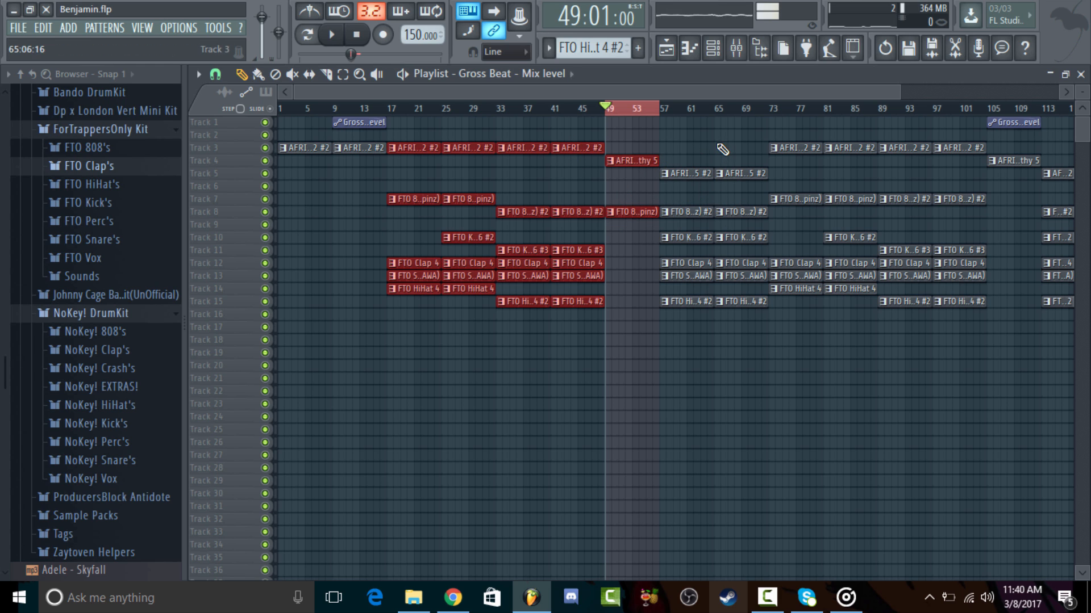
pyautogui.press('space')
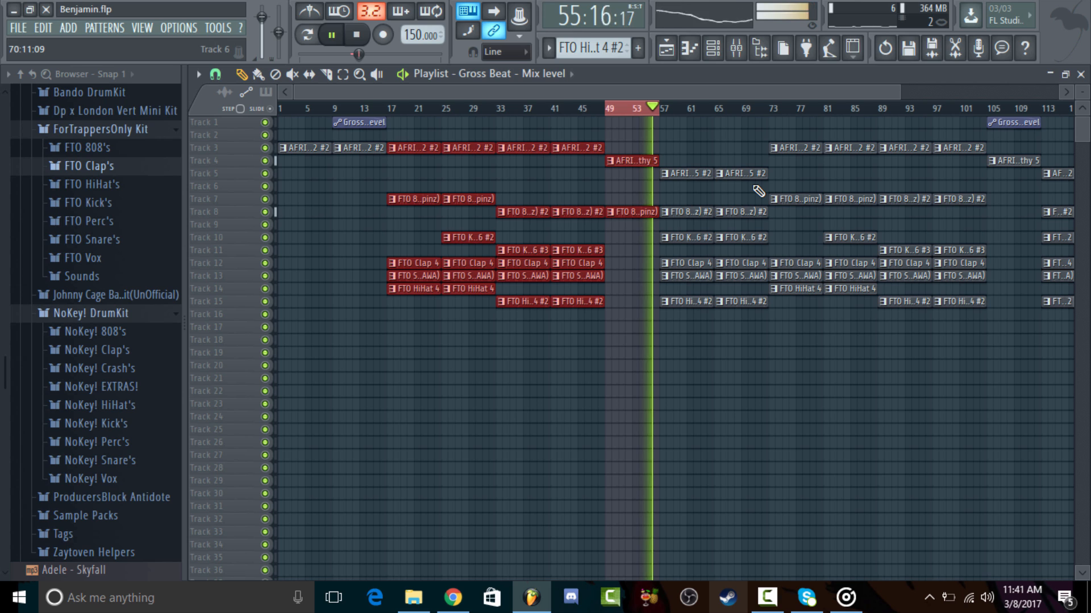
pyautogui.click(362, 36)
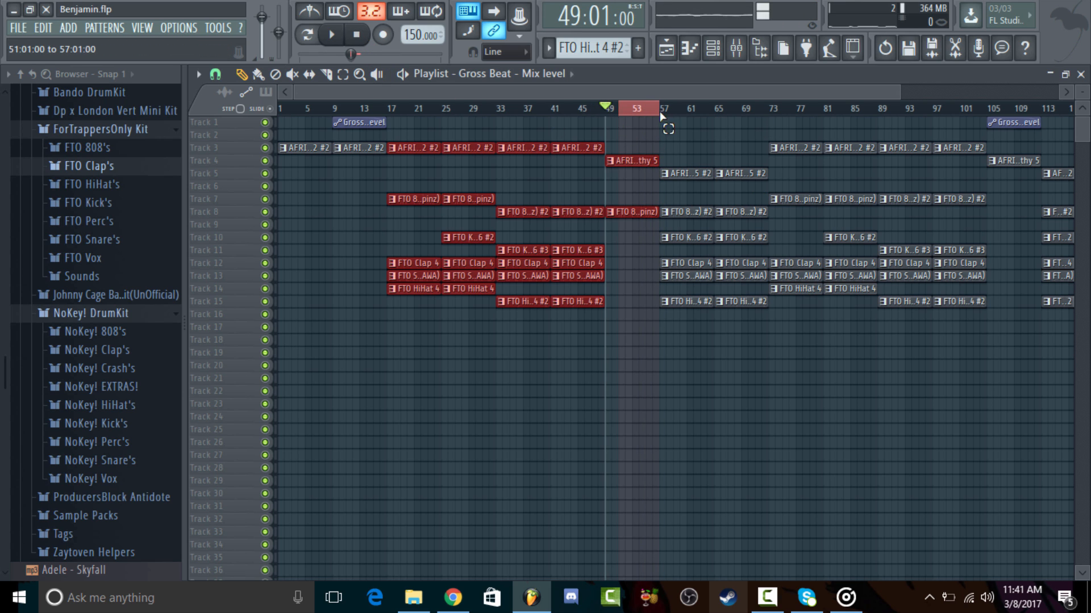
# Step: Select bars 57 to 73 and play the section with the whole arrangement in view
pyautogui.moveTo(660, 117); pyautogui.dragTo(770, 114)
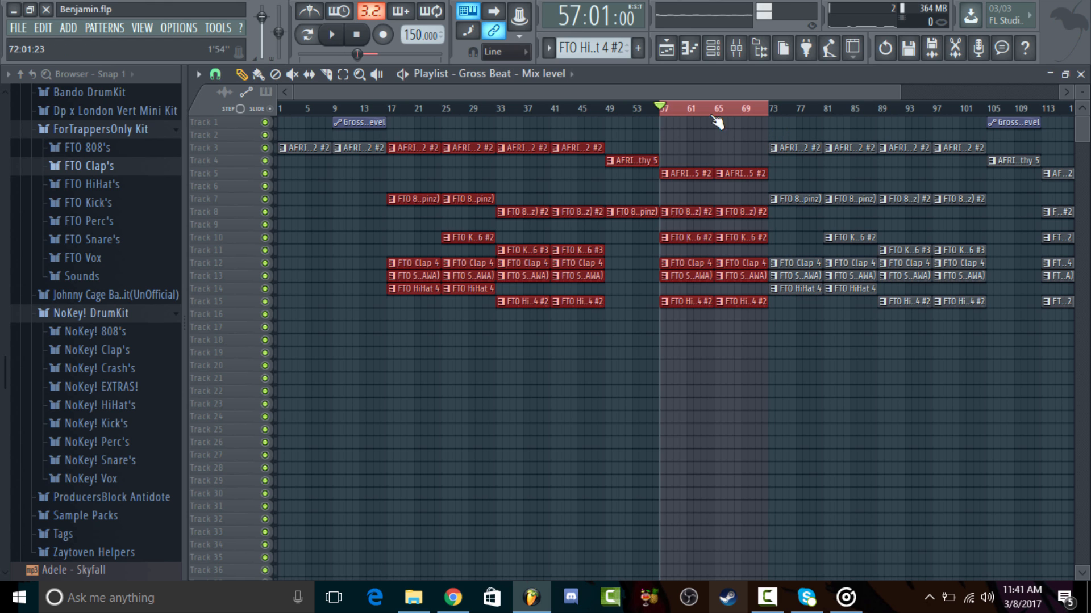
pyautogui.press('space')
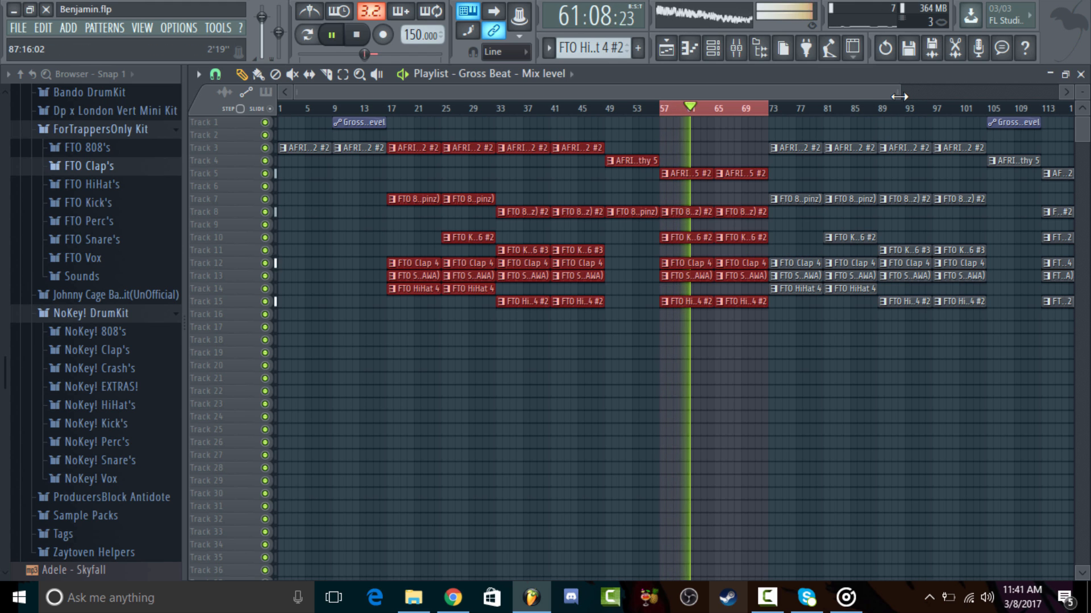
pyautogui.moveTo(900, 96); pyautogui.dragTo(1057, 98)
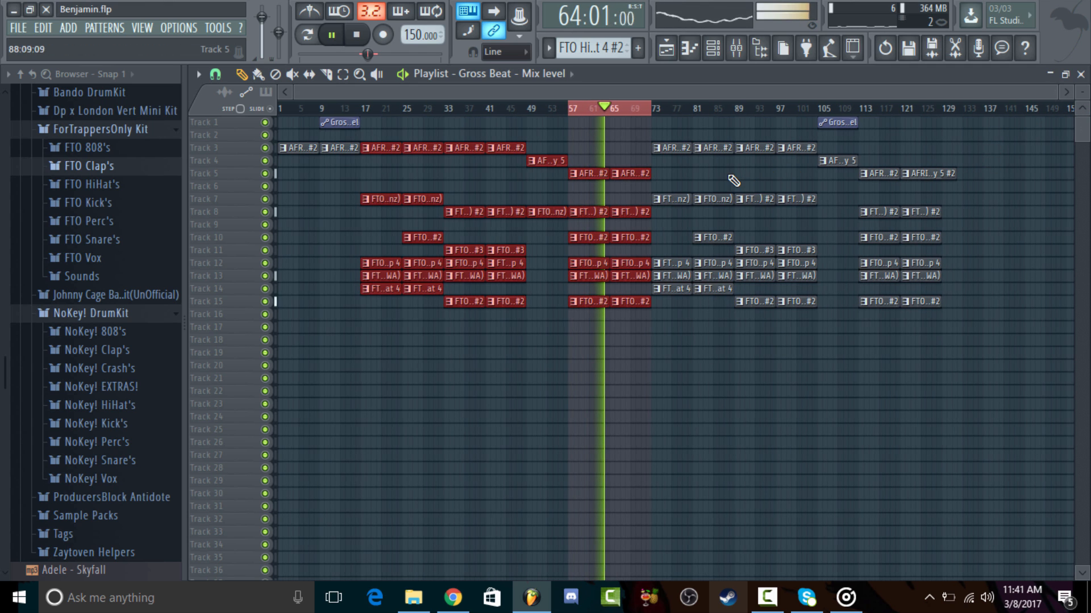
# Step: Replace the Track 10 kick clip at bar 65 with an FTO Kick 6 #3 clip on Track 11 and stop playback
pyautogui.scroll(3, 1082, 92)
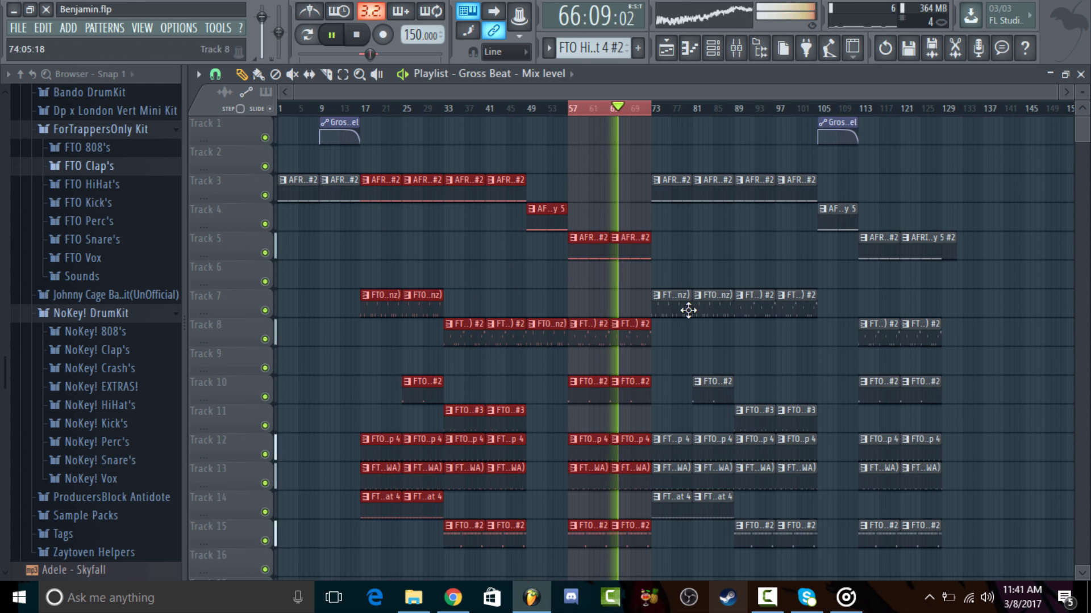
pyautogui.scroll(-1, 696, 335)
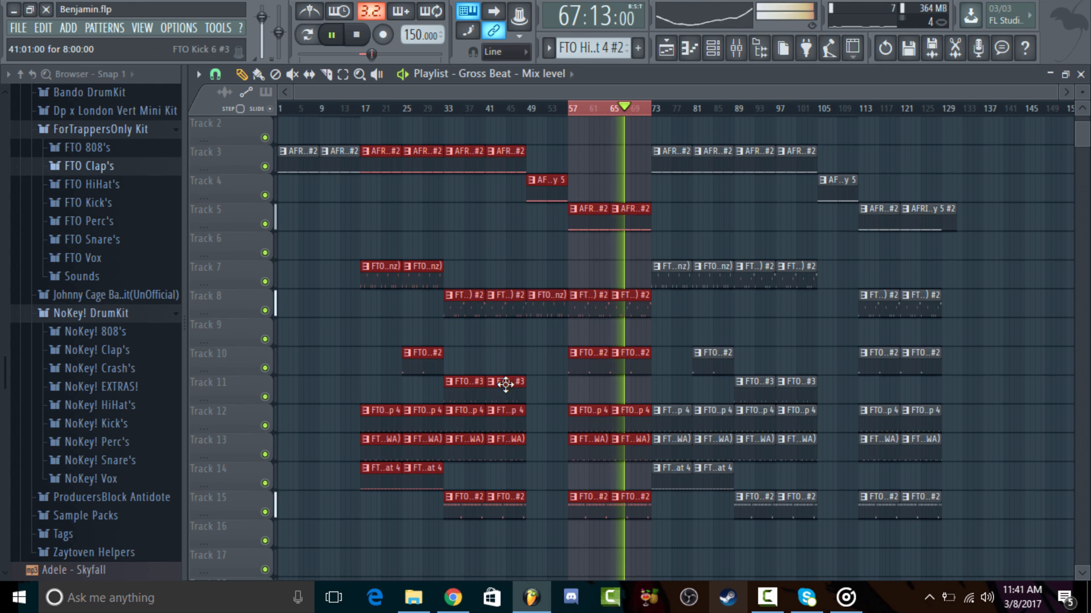
pyautogui.click(514, 363)
pyautogui.click(520, 351)
pyautogui.press('Escape')
pyautogui.rightClick(523, 363)
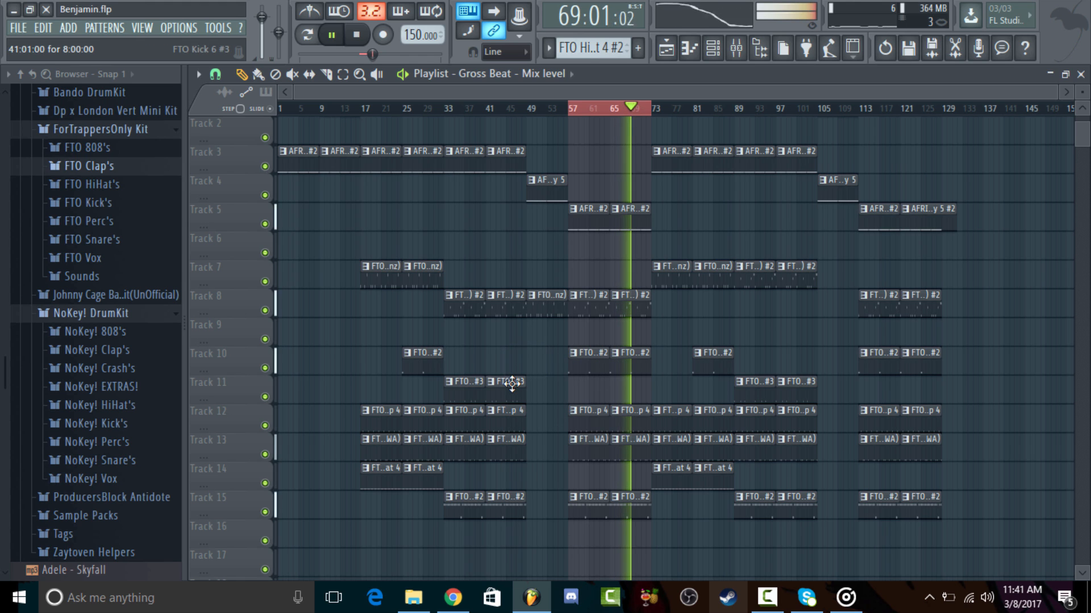
pyautogui.click(511, 382)
pyautogui.rightClick(619, 363)
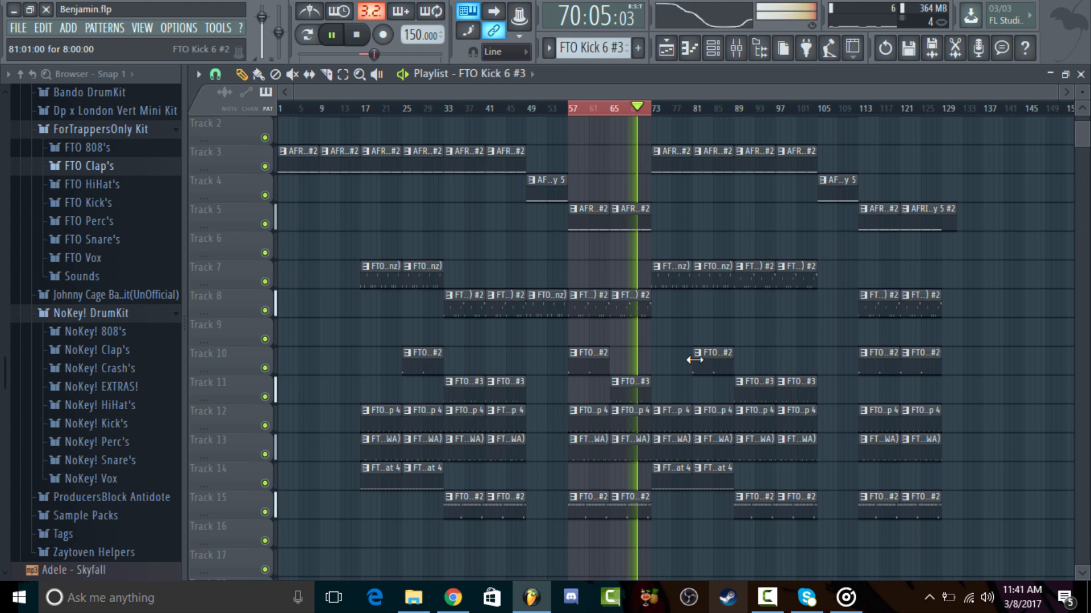
pyautogui.press('space')
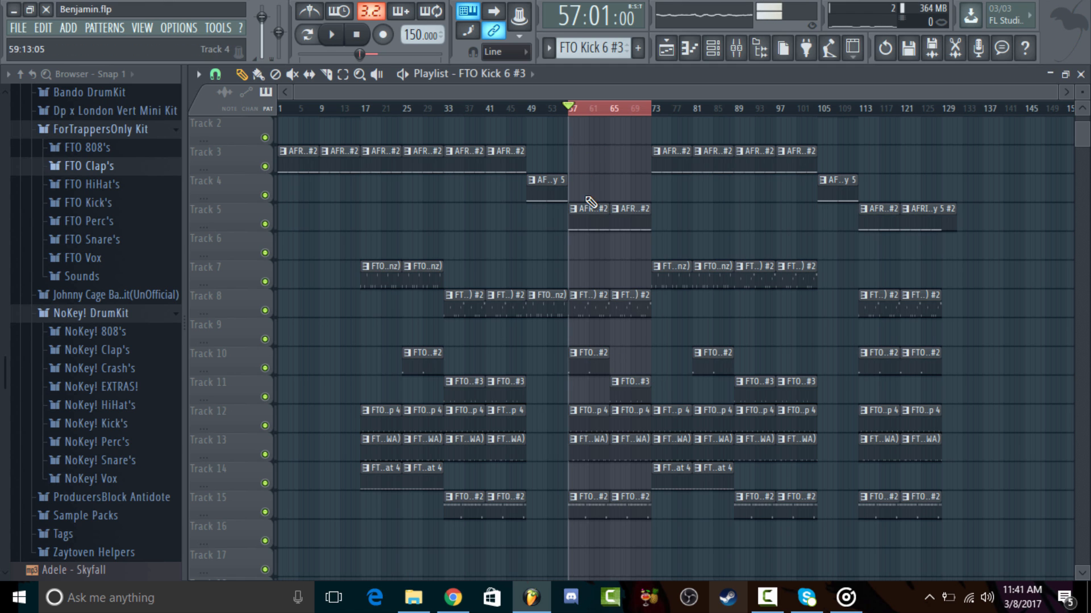
# Step: Narrow the time selection to bars 57 to 65, extend it back to bar 73 and play the section
pyautogui.moveTo(649, 118); pyautogui.dragTo(611, 116)
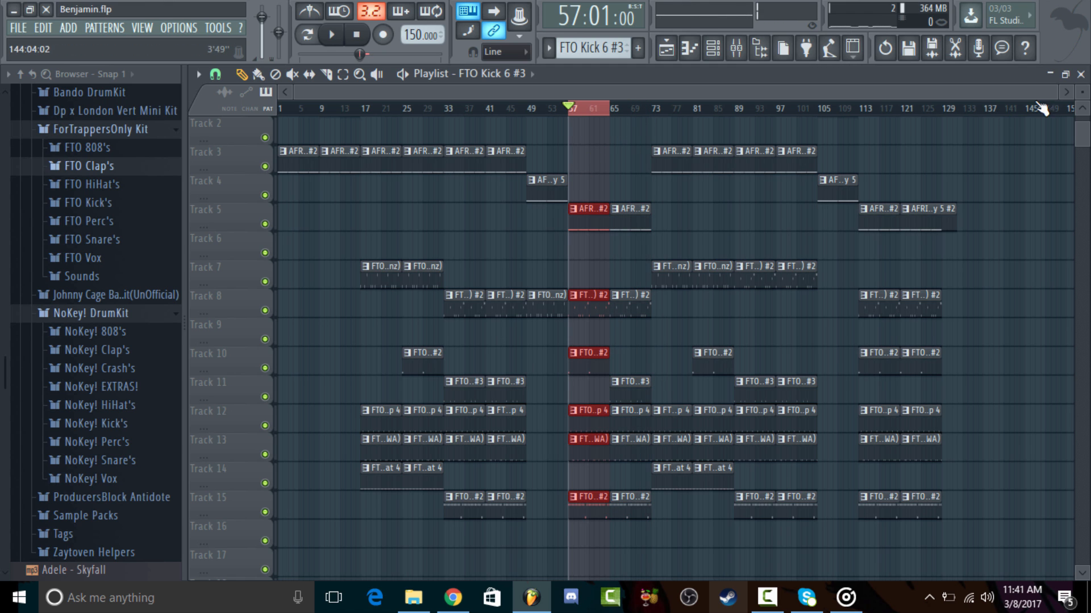
pyautogui.scroll(-1, 610, 301)
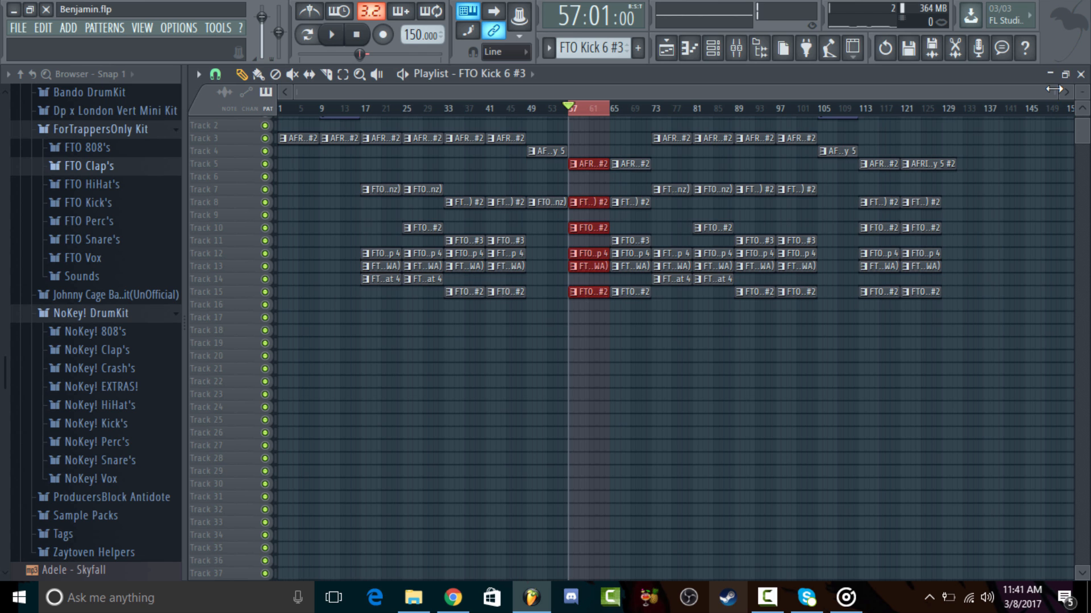
pyautogui.moveTo(1054, 89); pyautogui.dragTo(893, 91)
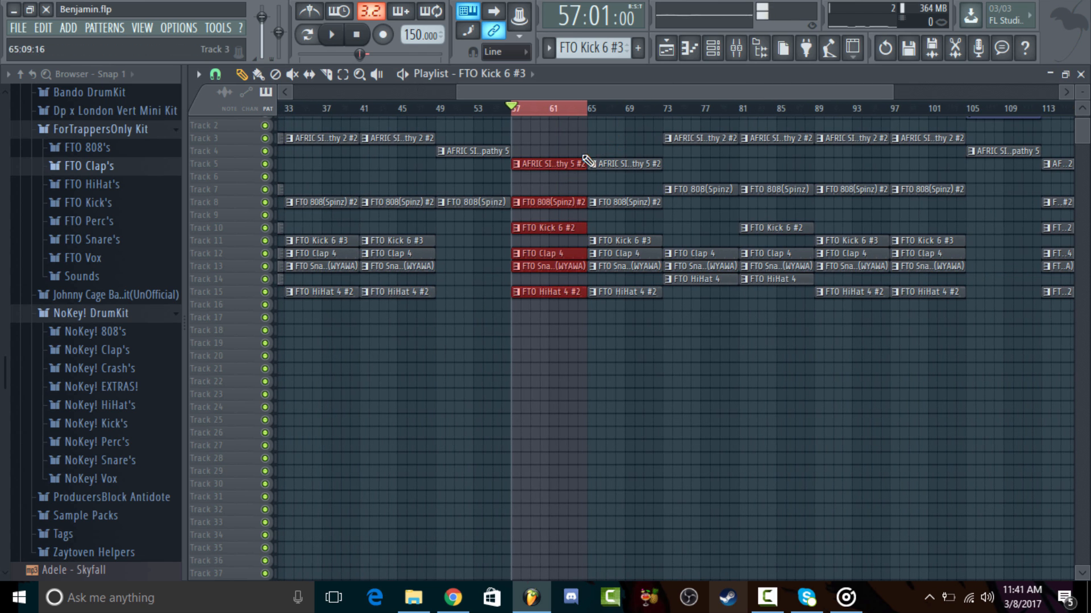
pyautogui.moveTo(587, 121)
pyautogui.mouseDown()
pyautogui.moveTo(665, 110)
pyautogui.moveTo(591, 111)
pyautogui.mouseUp()
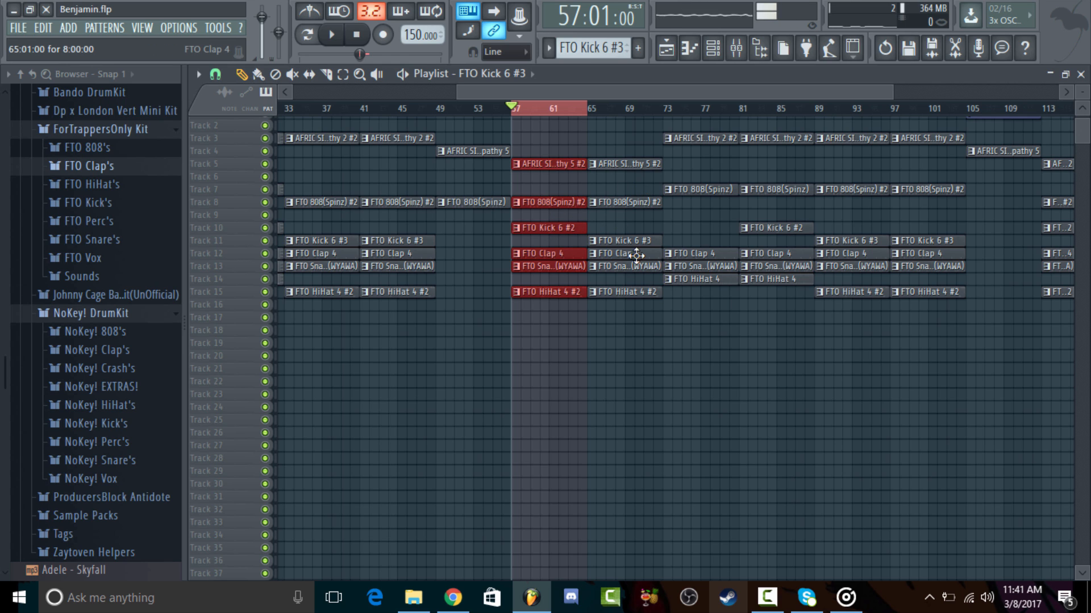
pyautogui.moveTo(625, 91); pyautogui.dragTo(749, 116)
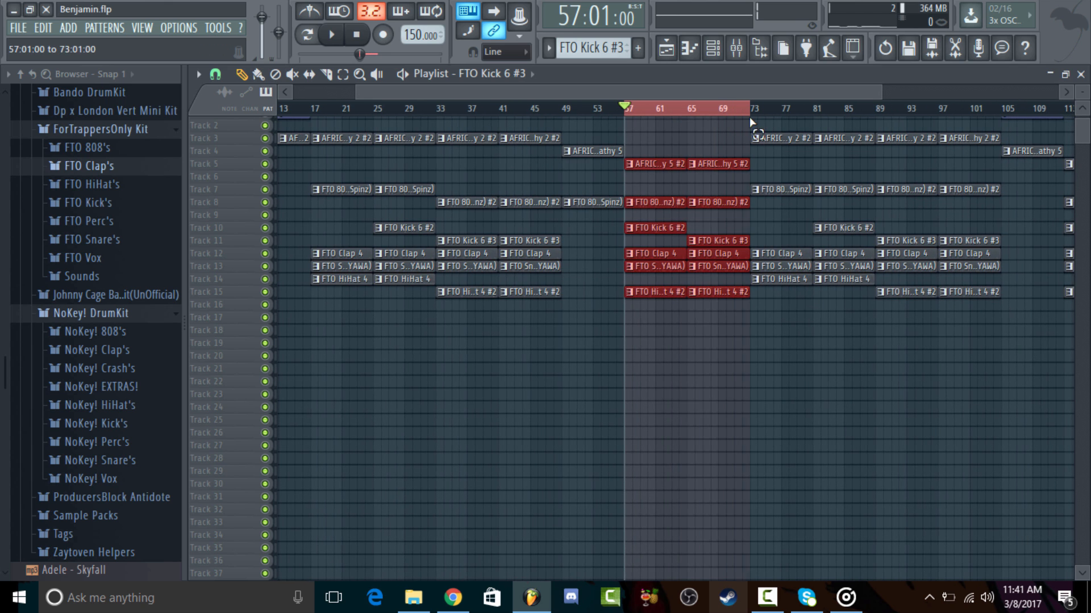
pyautogui.press('space')
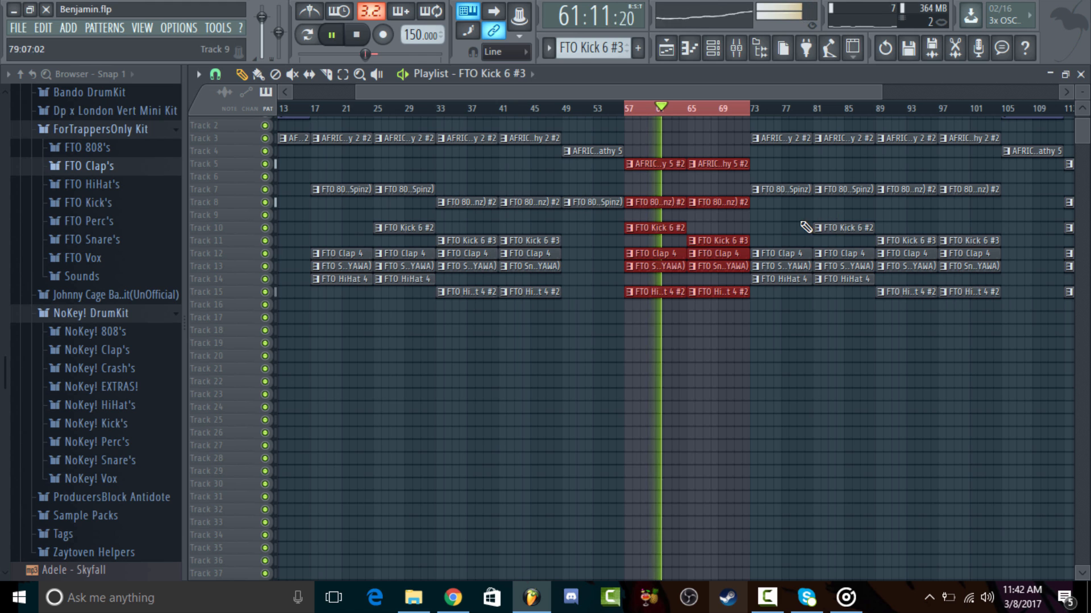
# Step: Shorten the 808, kick, clap, snare and hi-hat clips starting at bar 57 to seven bars and stop playback
pyautogui.moveTo(675, 198); pyautogui.dragTo(674, 269)
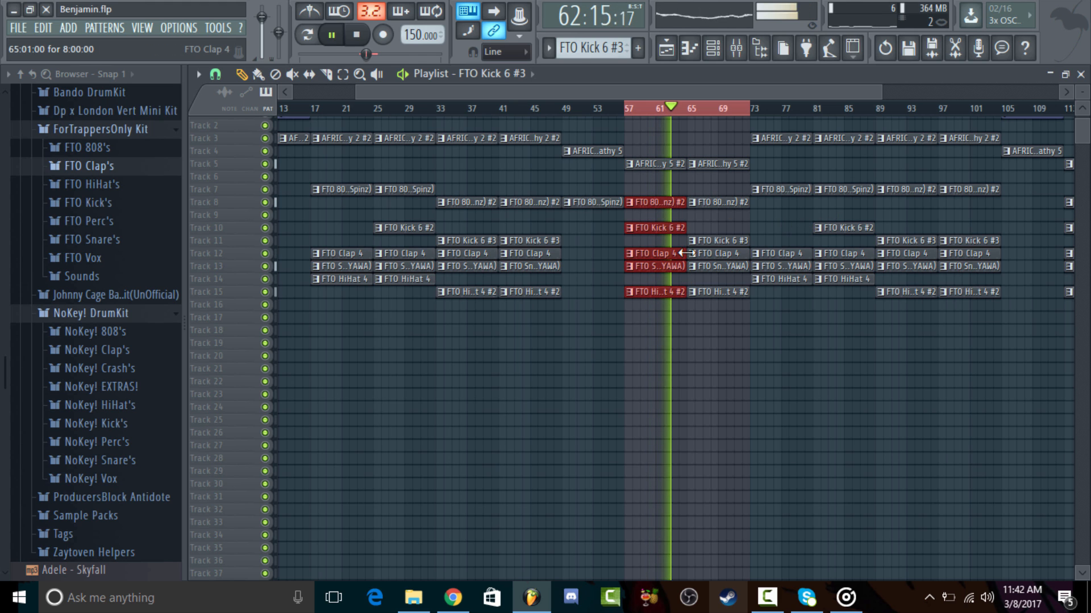
pyautogui.click(666, 255)
pyautogui.moveTo(684, 199); pyautogui.dragTo(688, 302)
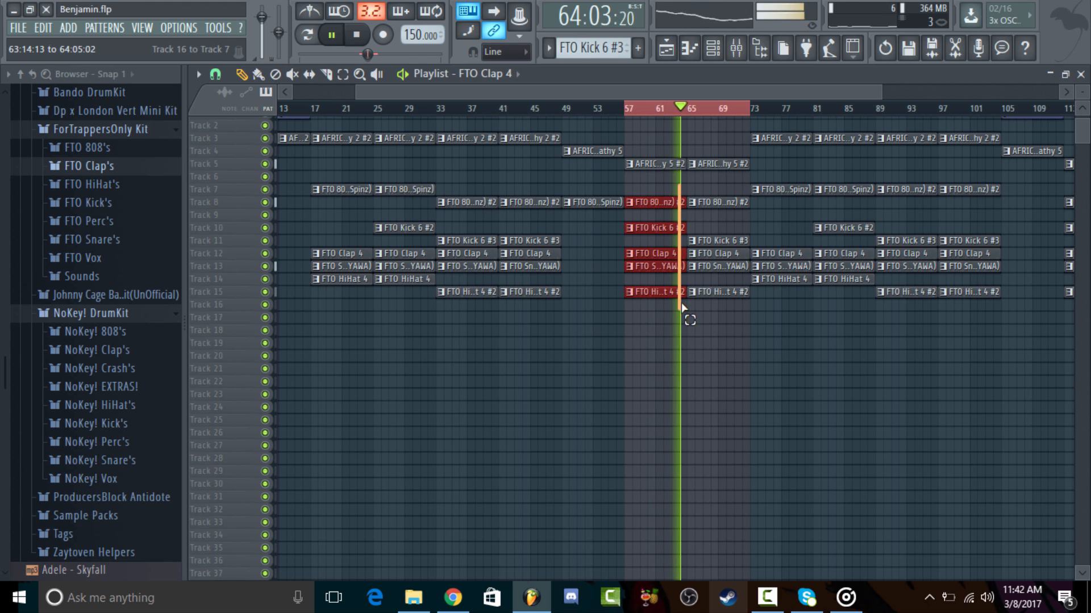
pyautogui.moveTo(677, 253); pyautogui.dragTo(671, 253)
pyautogui.press('space')
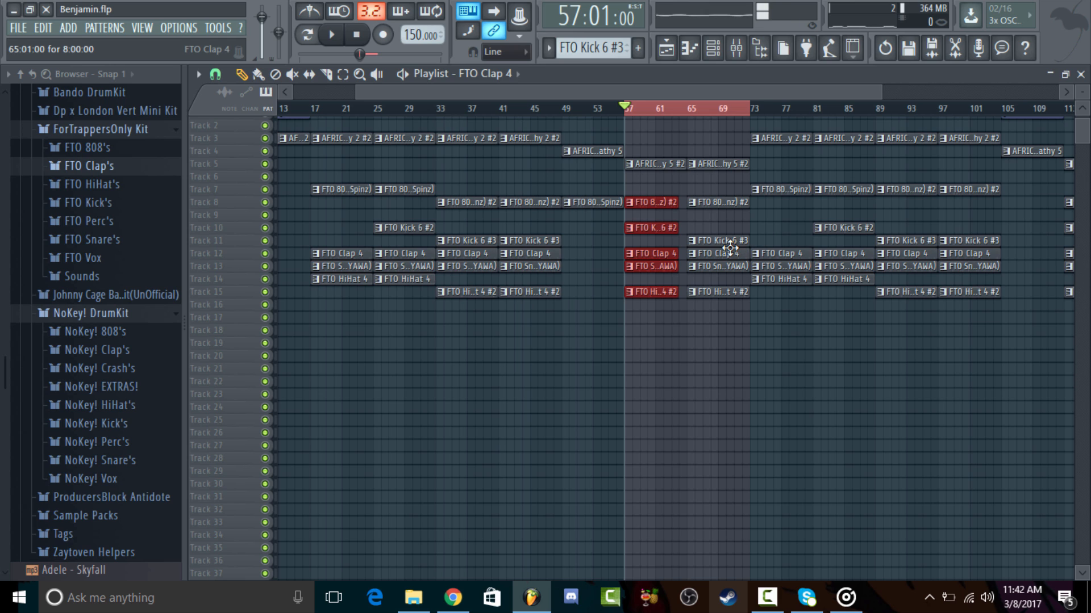
# Step: Audition the drum dropout before bar 65, then stretch the shortened clips back out to bar 65
pyautogui.press('space')
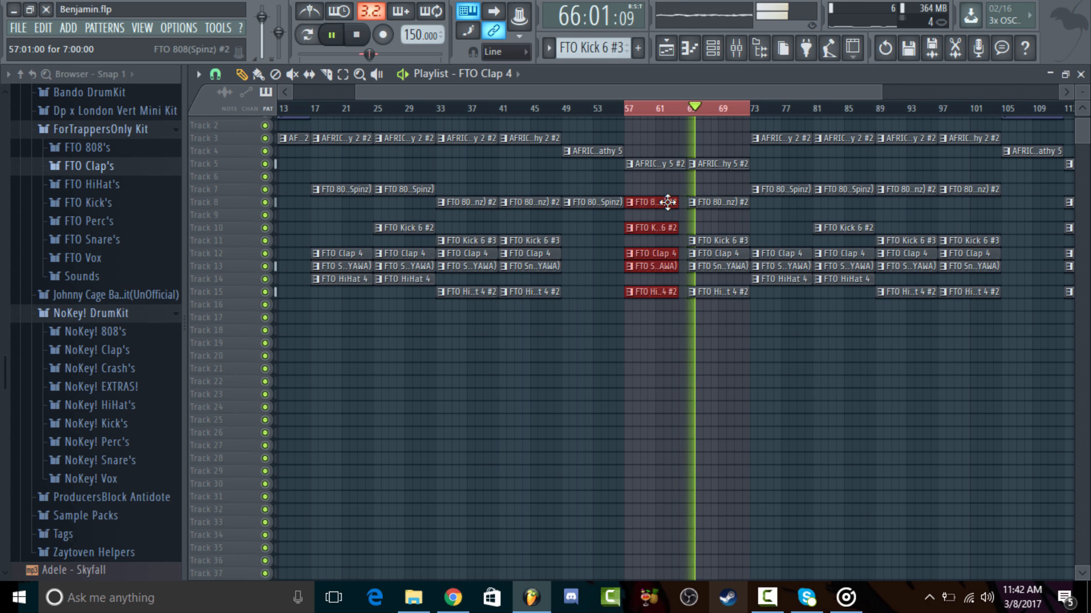
pyautogui.press('space')
pyautogui.moveTo(677, 202); pyautogui.dragTo(689, 207)
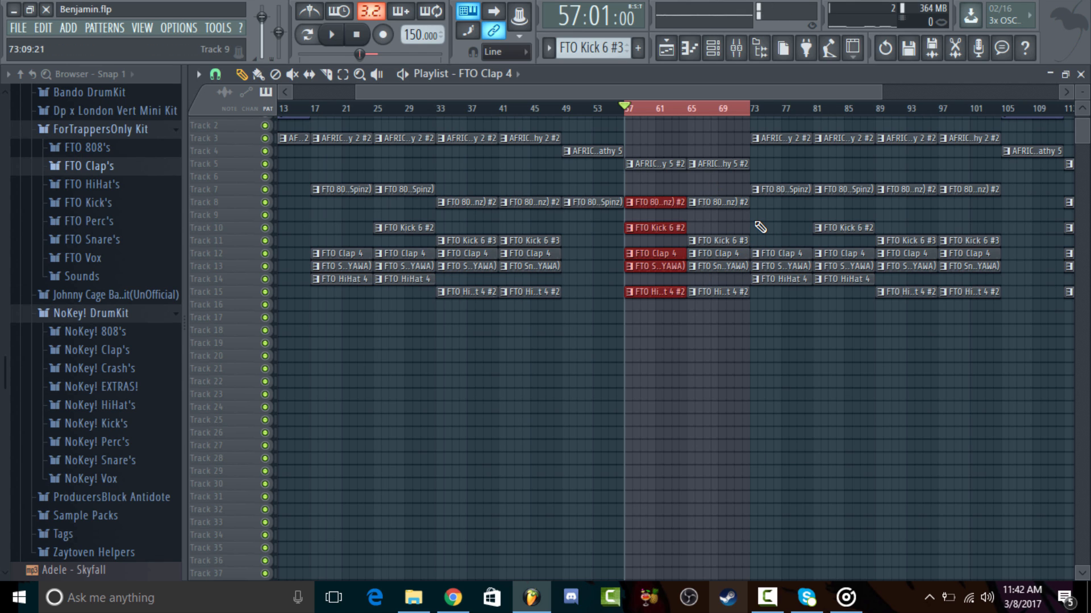
# Step: Audition bars 57 to 73, stop playback and clear the time selection
pyautogui.press('space')
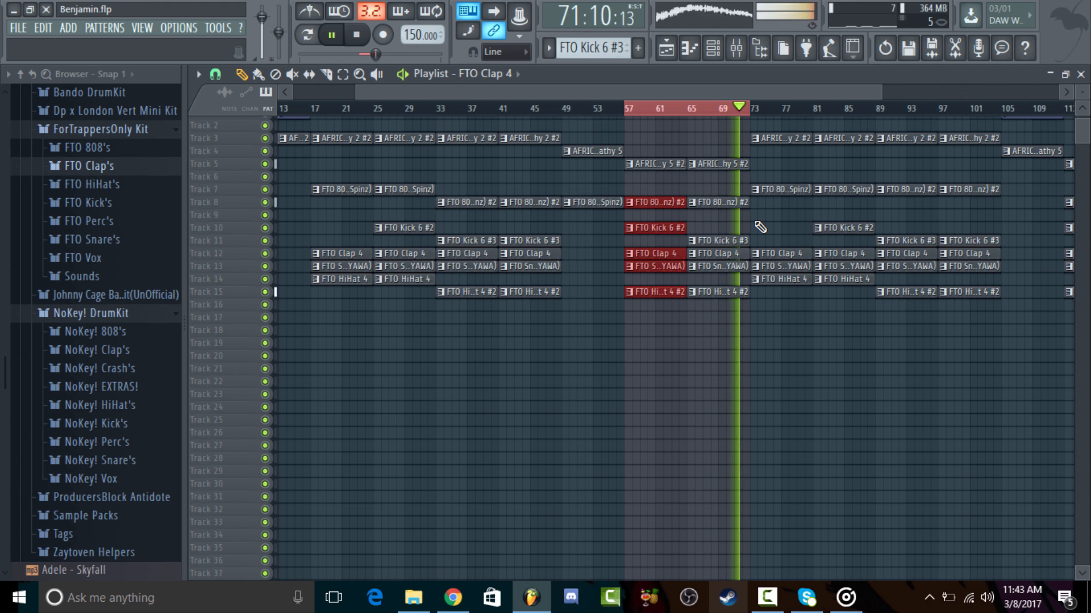
pyautogui.click(364, 36)
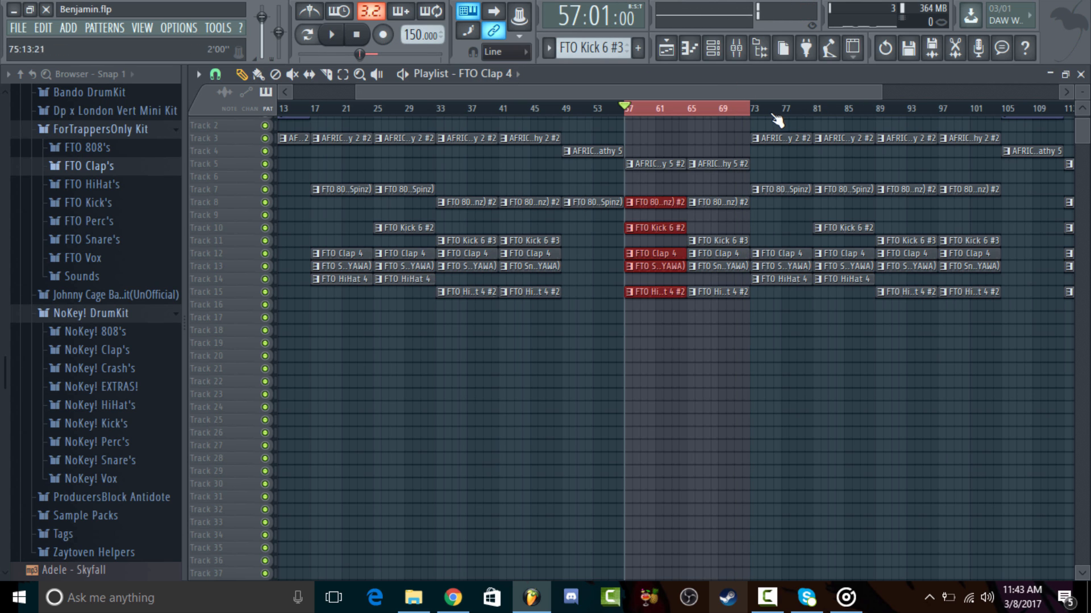
pyautogui.moveTo(748, 114); pyautogui.dragTo(629, 121)
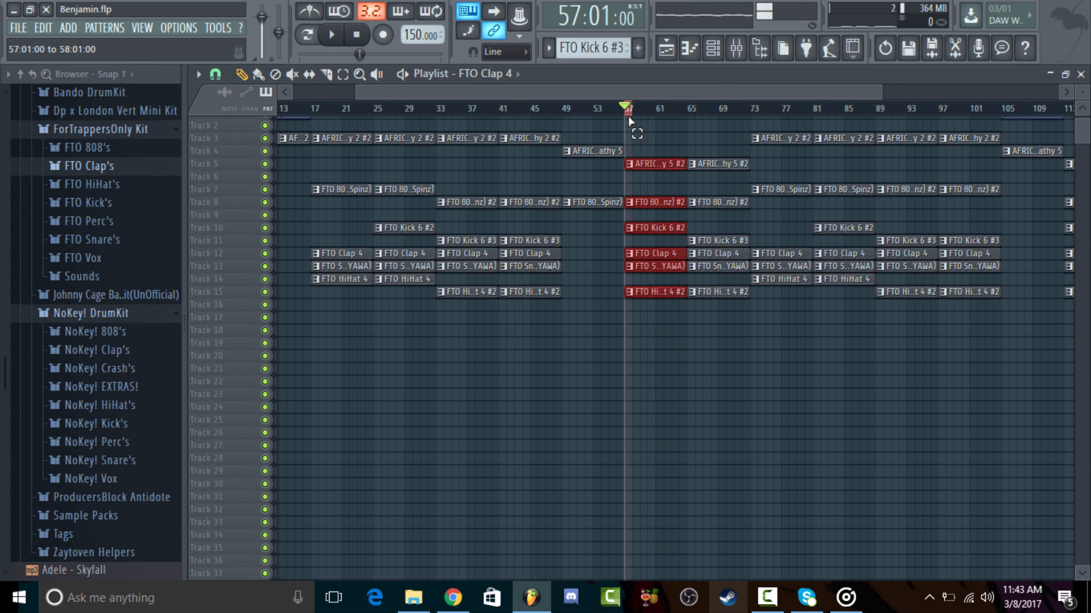
pyautogui.moveTo(793, 96); pyautogui.dragTo(636, 97)
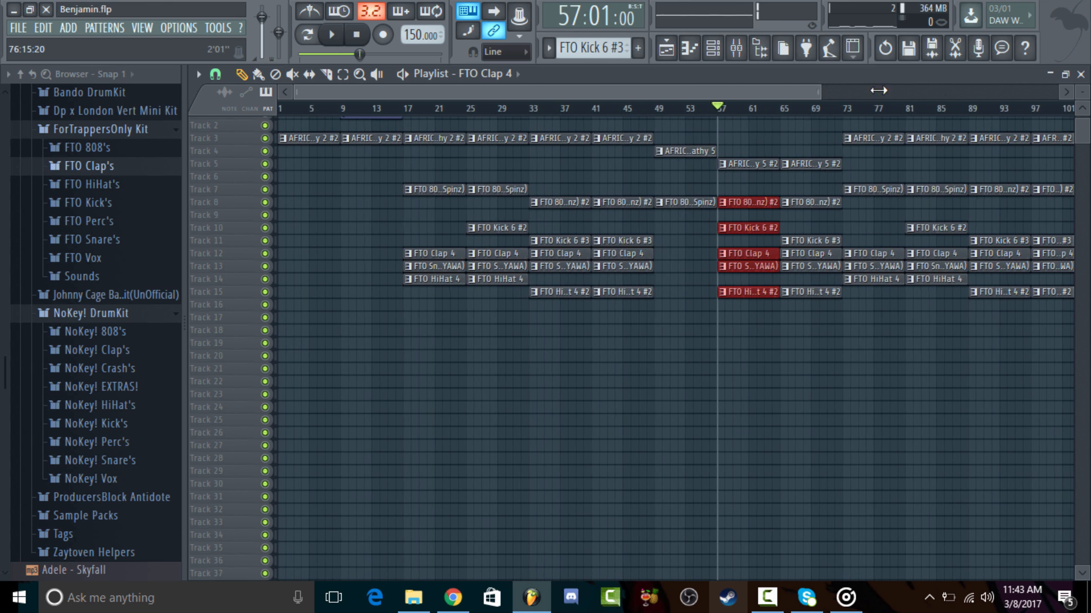
# Step: Duplicate the melody and drum clips between bars 17 and 73 onto the empty tracks from Track 24 down
pyautogui.moveTo(879, 92); pyautogui.dragTo(1056, 93)
pyautogui.scroll(1, 731, 240)
pyautogui.moveTo(653, 130); pyautogui.dragTo(372, 396)
pyautogui.moveTo(378, 154); pyautogui.dragTo(479, 427)
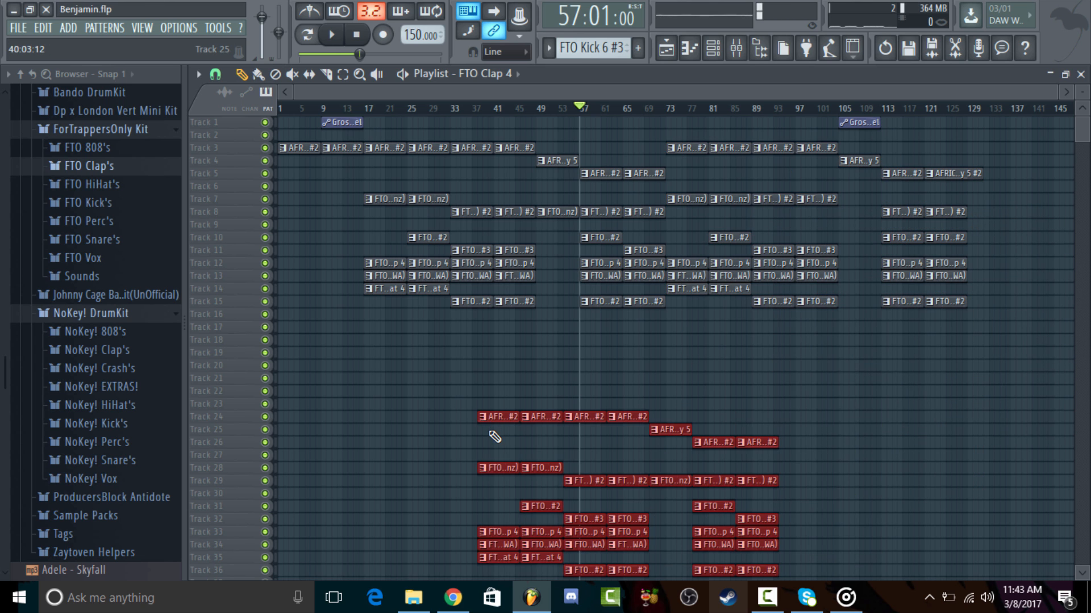
# Step: Move the two 808 clips at bars 89 and 97 from Track 7 to Track 8 and play from bar 73
pyautogui.click(773, 199)
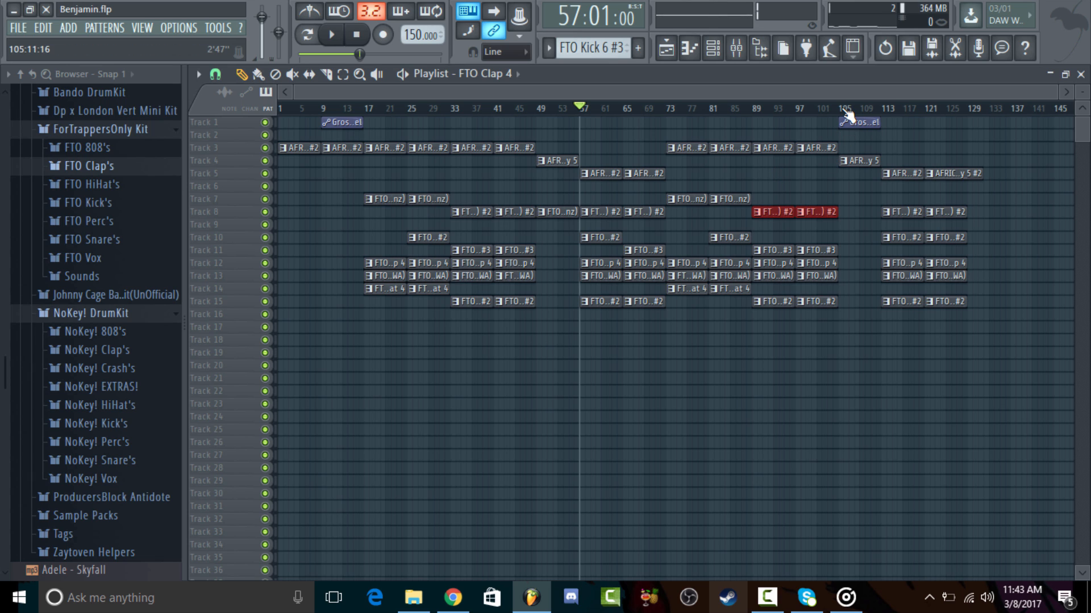
pyautogui.click(667, 109)
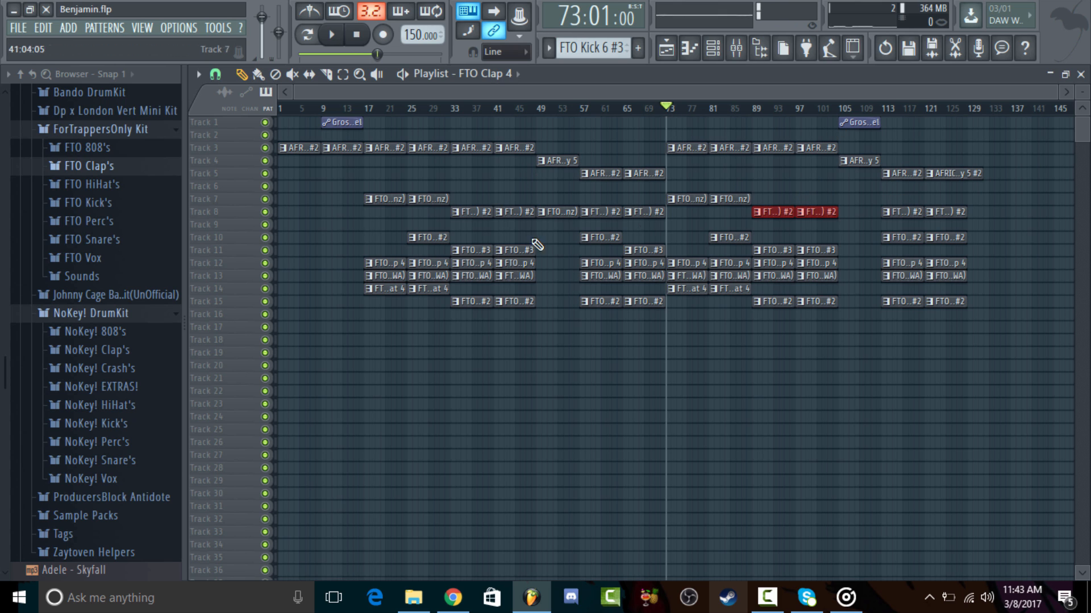
pyautogui.click(856, 185)
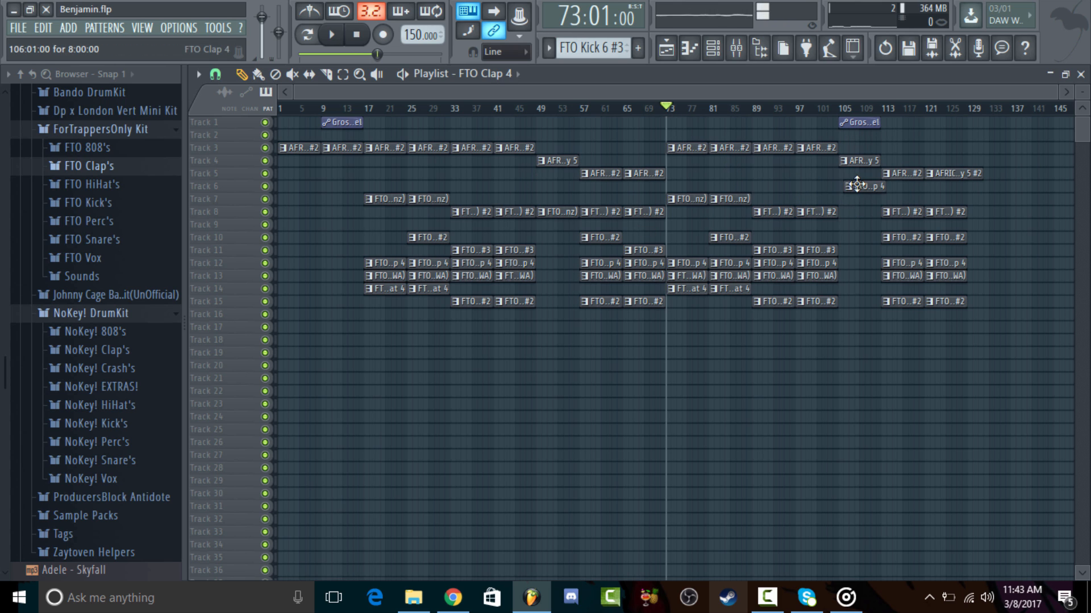
pyautogui.press('space')
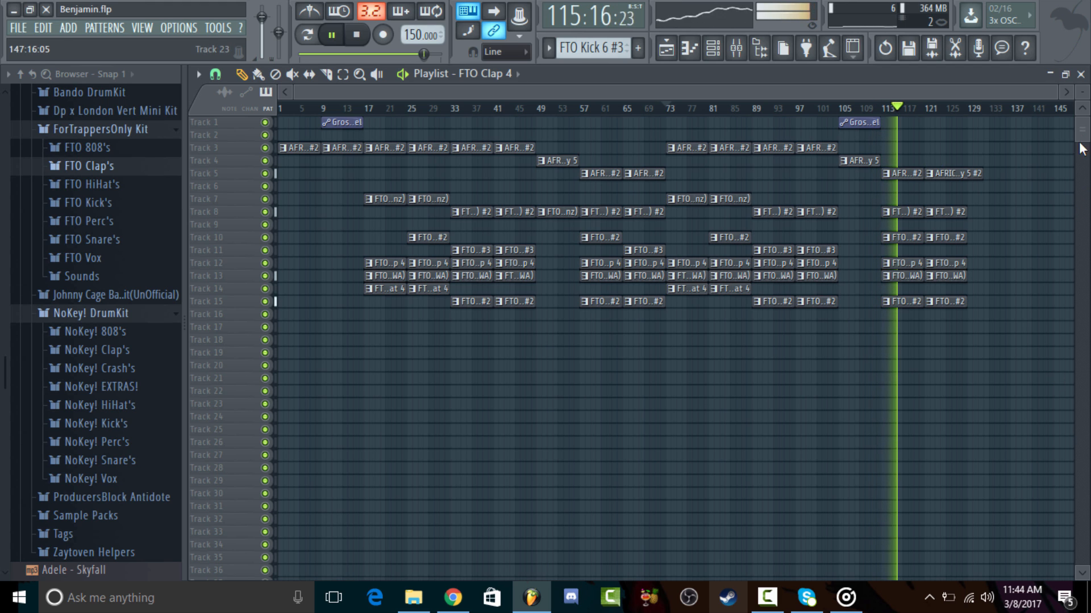
# Step: Replace the last kick clip on Track 10, at bar 121, with an FTO Kick 6 #3 clip on Track 11
pyautogui.moveTo(1078, 91); pyautogui.dragTo(1075, 112)
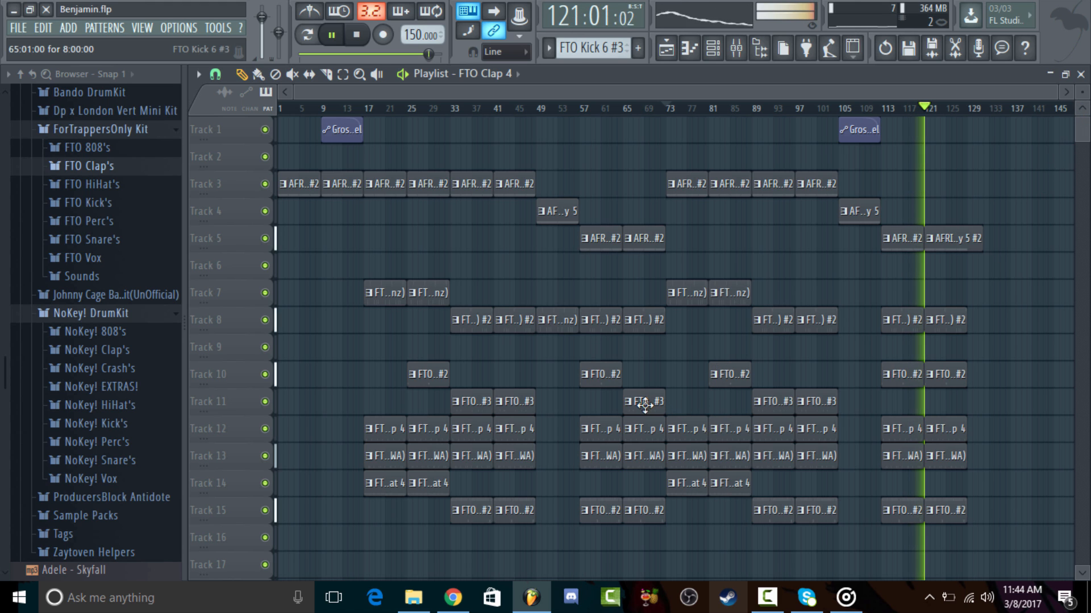
pyautogui.rightClick(946, 374)
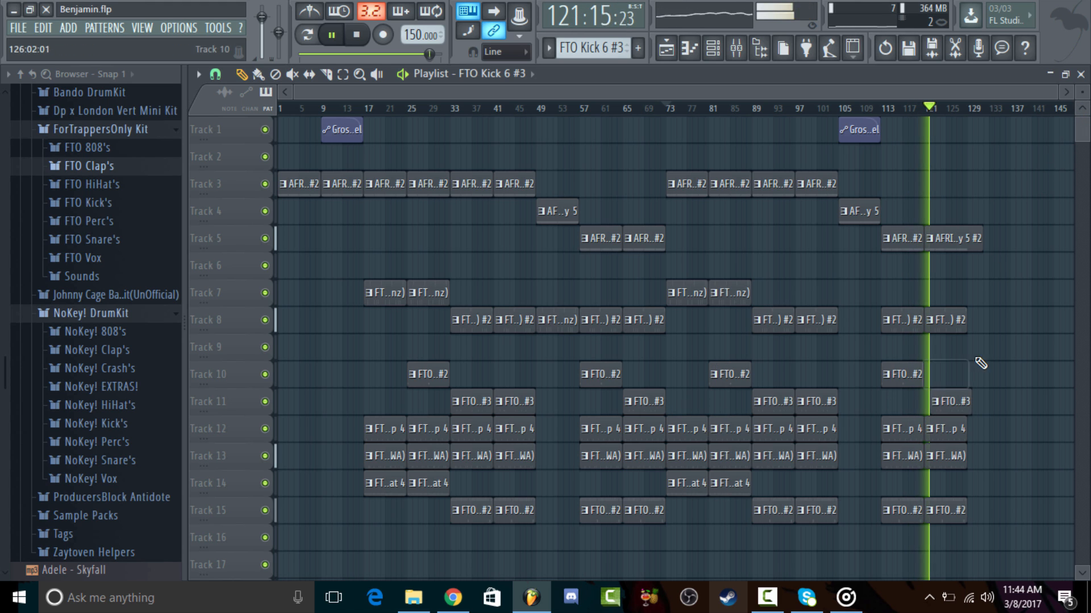
# Step: Align the last FTO Kick 6 #3 clip on Track 11 to the start of bar 121 and stop playback
pyautogui.click(934, 404)
pyautogui.click(932, 404)
pyautogui.click(945, 397)
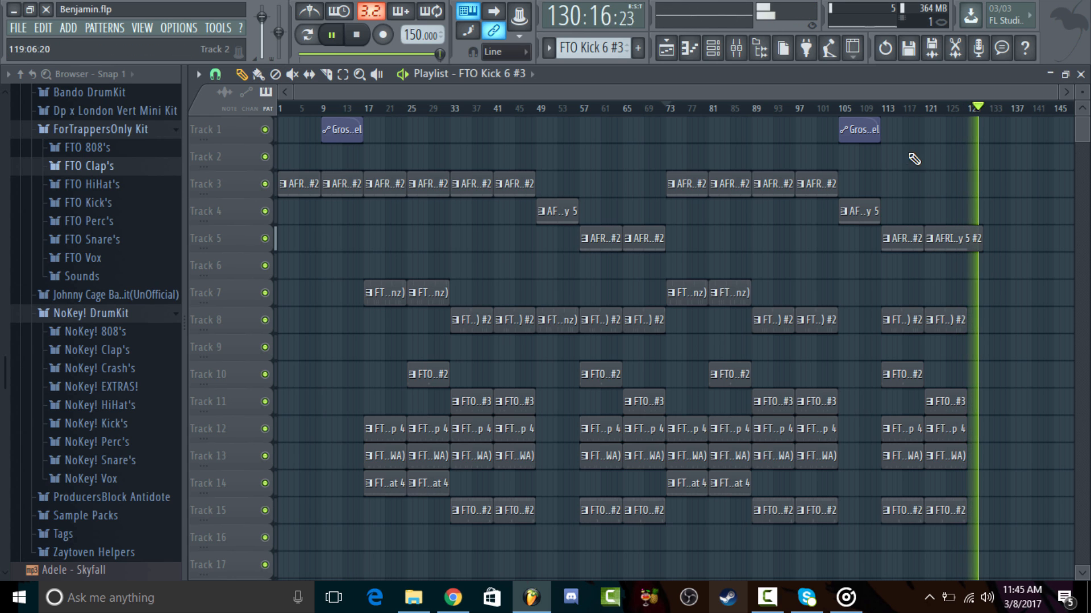
pyautogui.press('space')
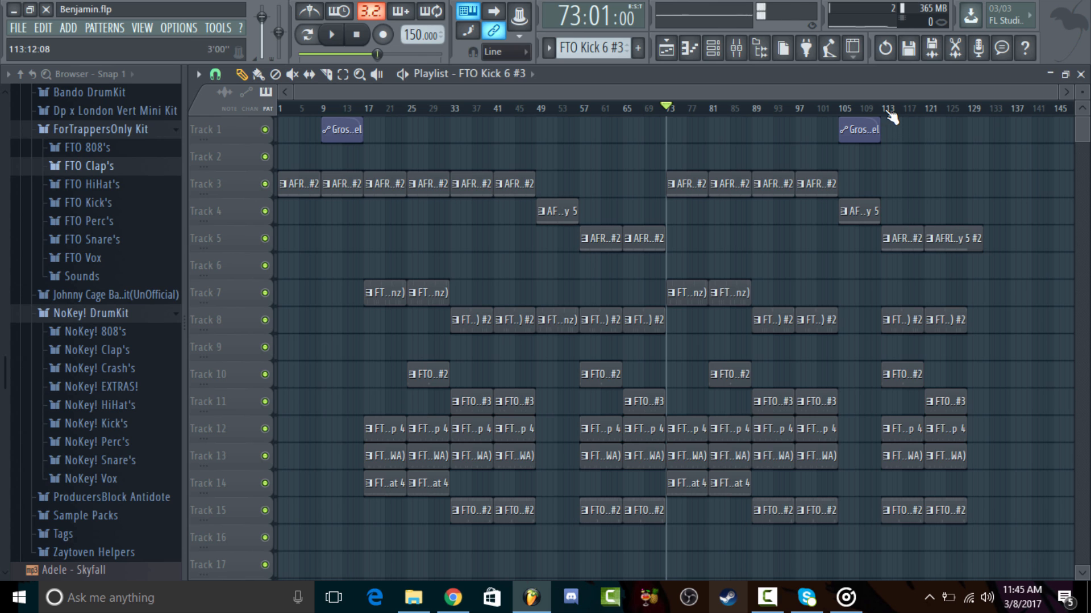
# Step: Set the playback position to bar 114 with no clips selected, and reduce the playlist's track height to fit more tracks
pyautogui.moveTo(890, 117)
pyautogui.mouseDown()
pyautogui.moveTo(923, 110)
pyautogui.moveTo(892, 115)
pyautogui.mouseUp()
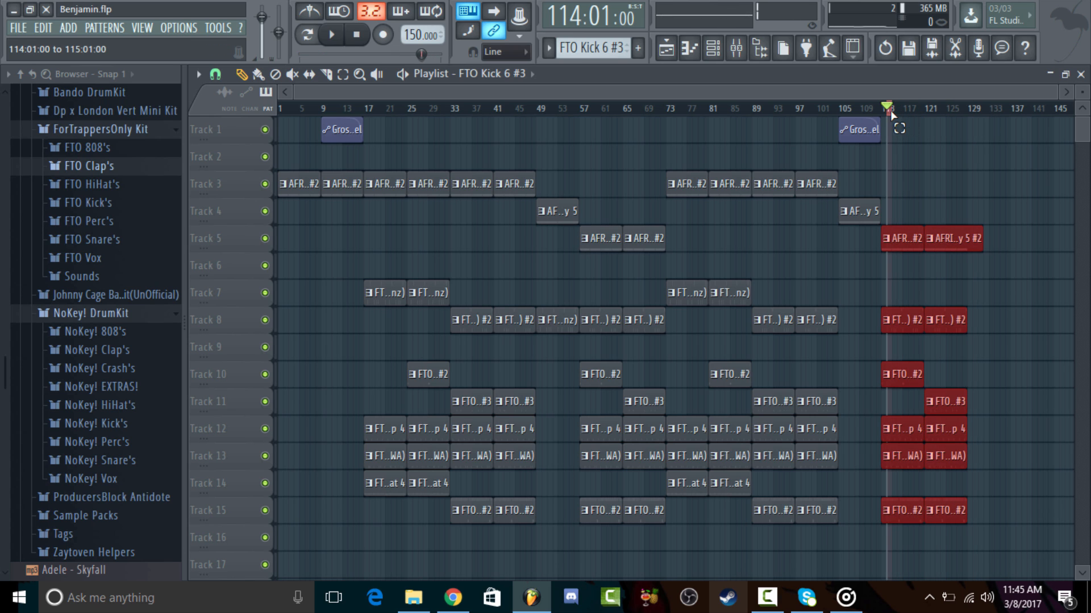
pyautogui.click(965, 157)
pyautogui.rightClick(972, 155)
pyautogui.moveTo(1079, 109); pyautogui.dragTo(1081, 96)
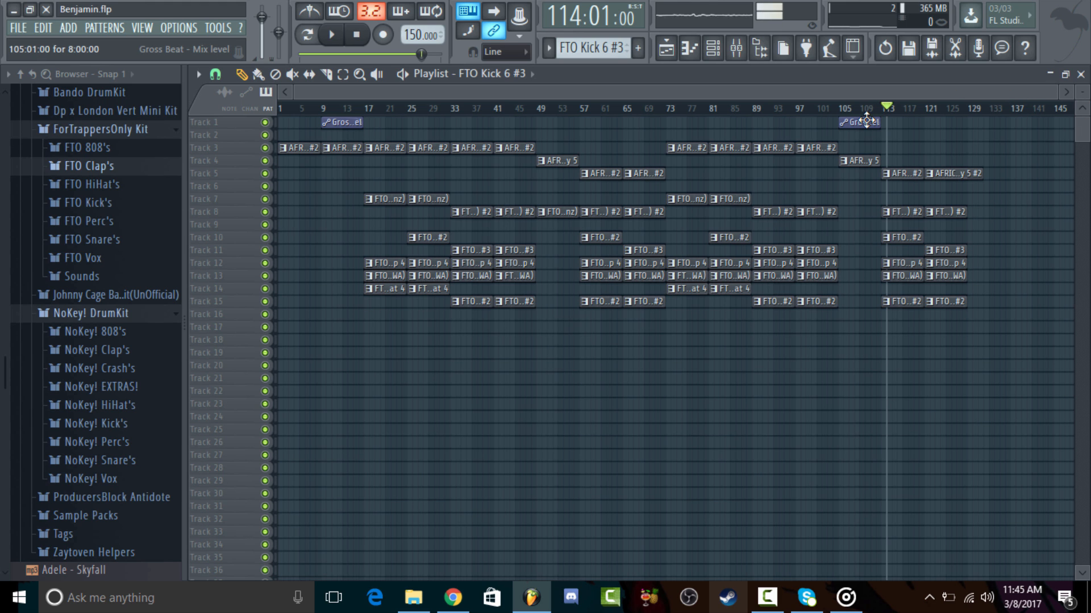
# Step: Collapse the ForTrappersOnly Kit and NoKey! DrumKit folders in the browser and close the playlist
pyautogui.click(171, 131)
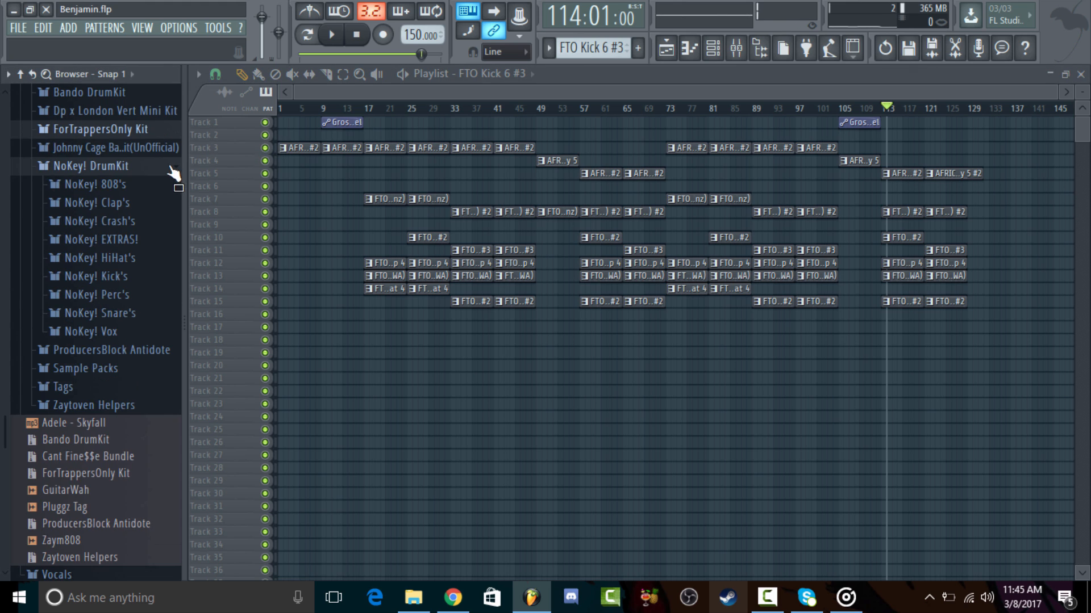
pyautogui.click(168, 170)
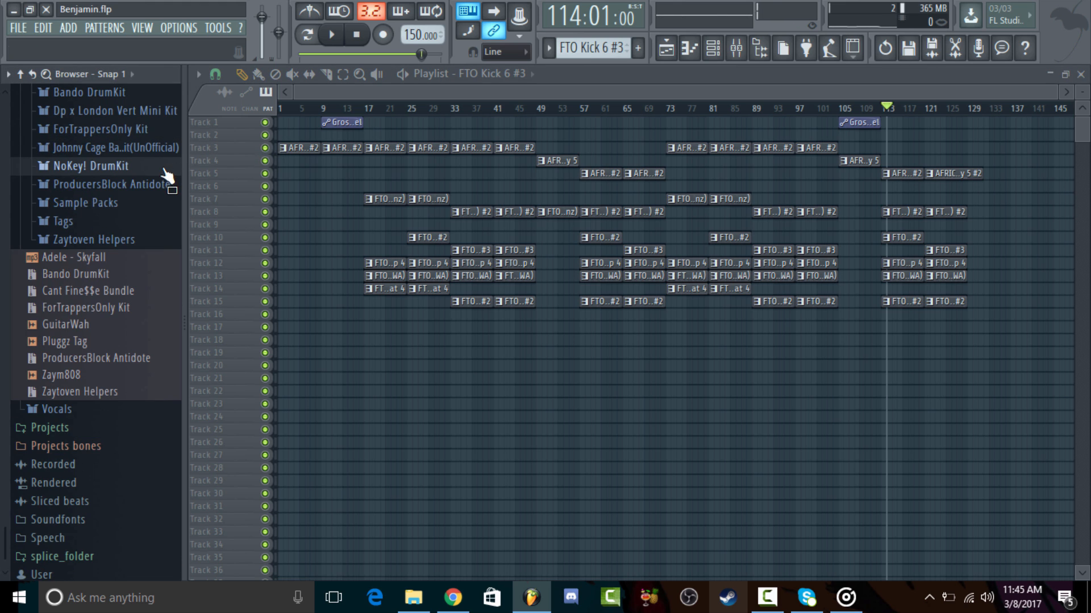
pyautogui.click(1081, 75)
pyautogui.press('Escape')
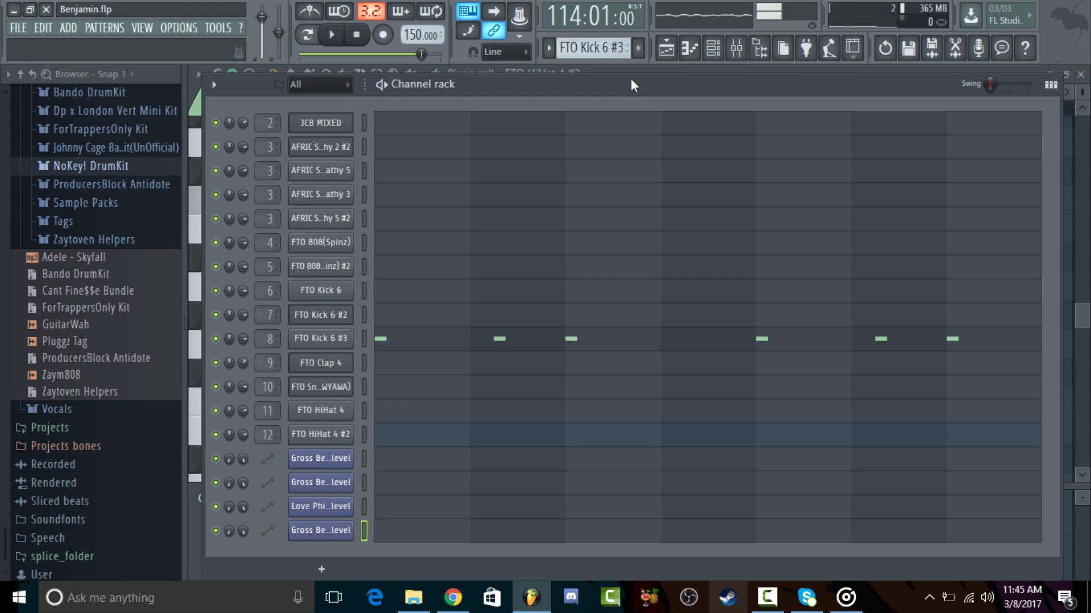